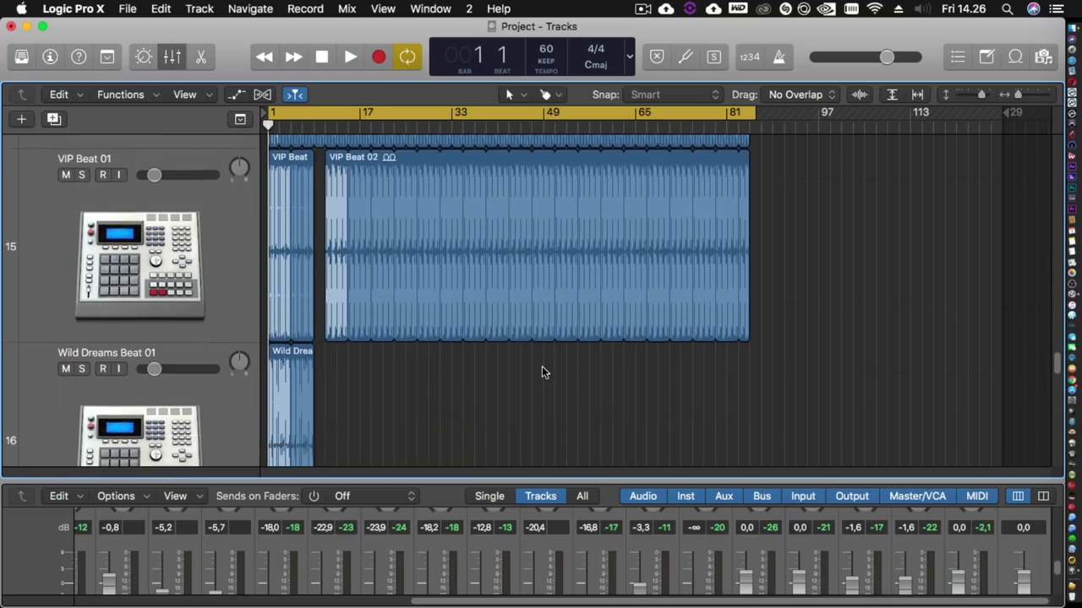
Step: Enlarge the mixer area beneath the tracks and bring the first channel strips with their faders into view
scroll(542, 373, down, 6)
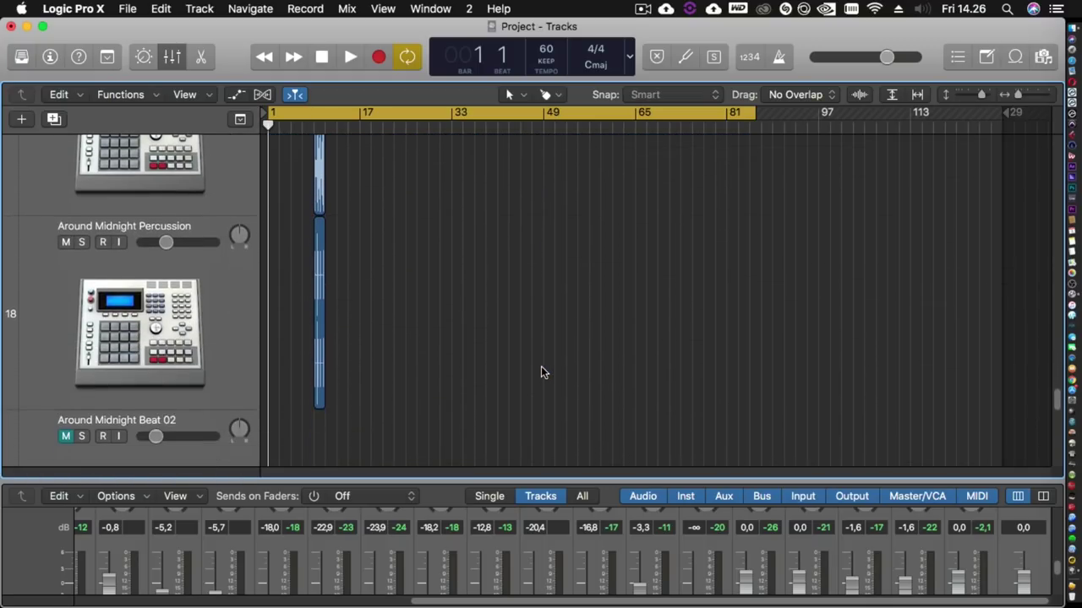
scroll(541, 372, down, 7)
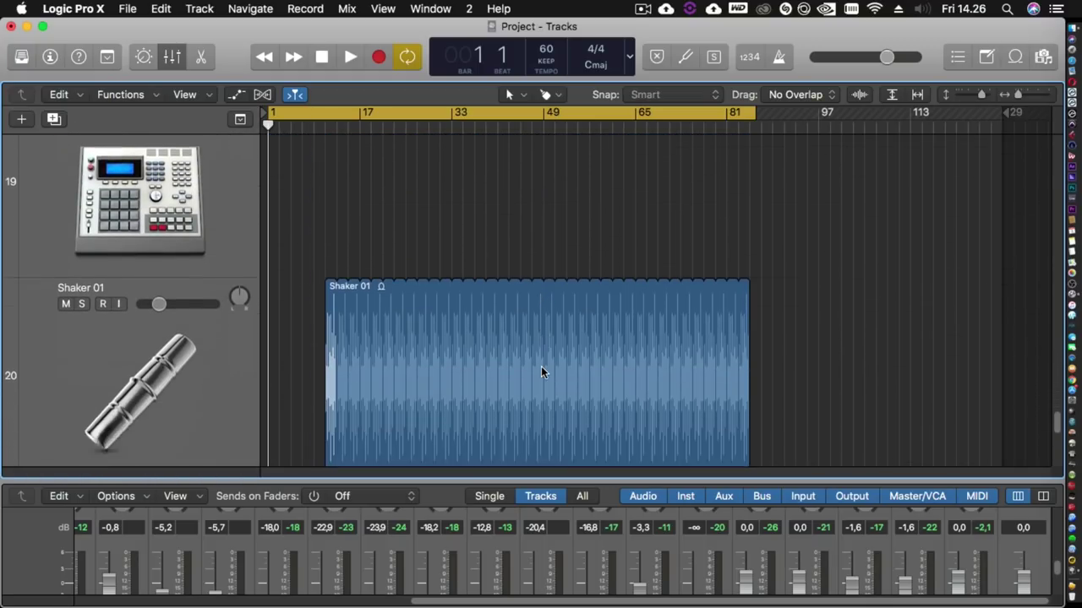
scroll(541, 372, down, 3)
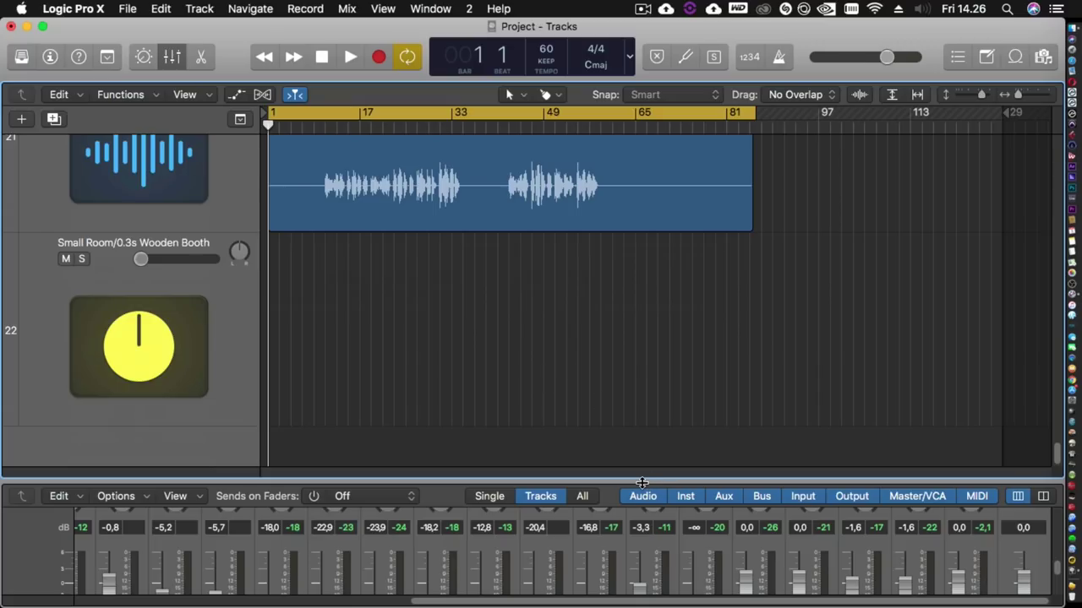
drag(642, 482, 620, 336)
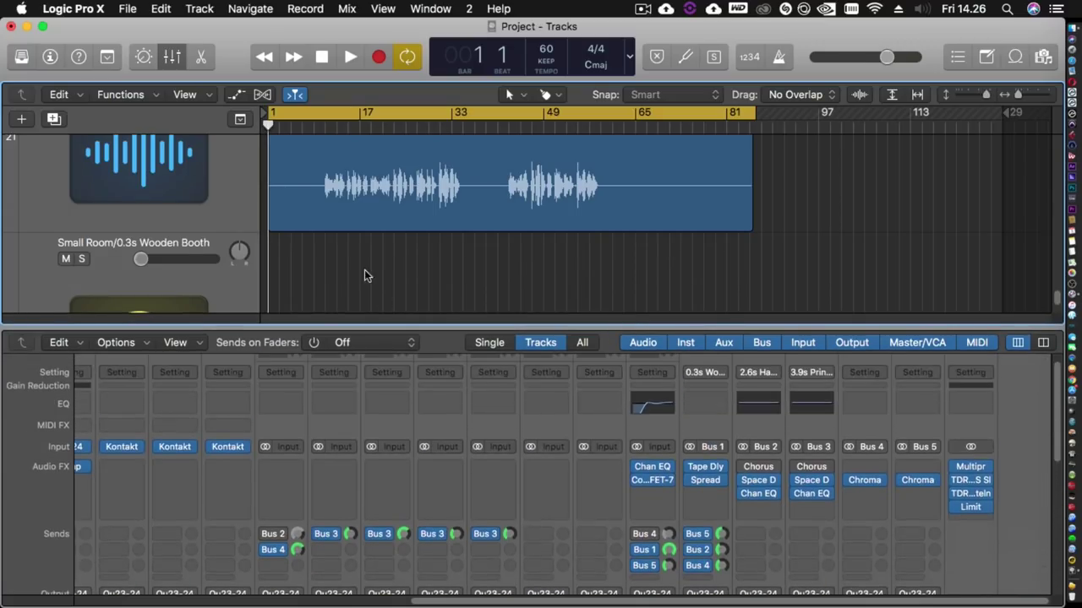
scroll(357, 512, down, 5)
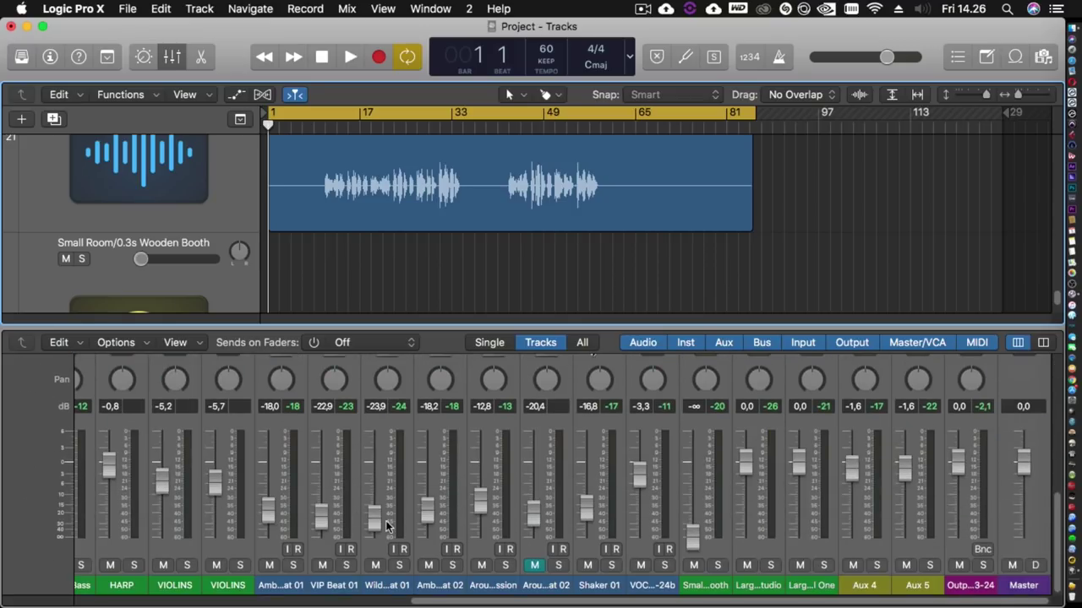
drag(510, 600, 119, 605)
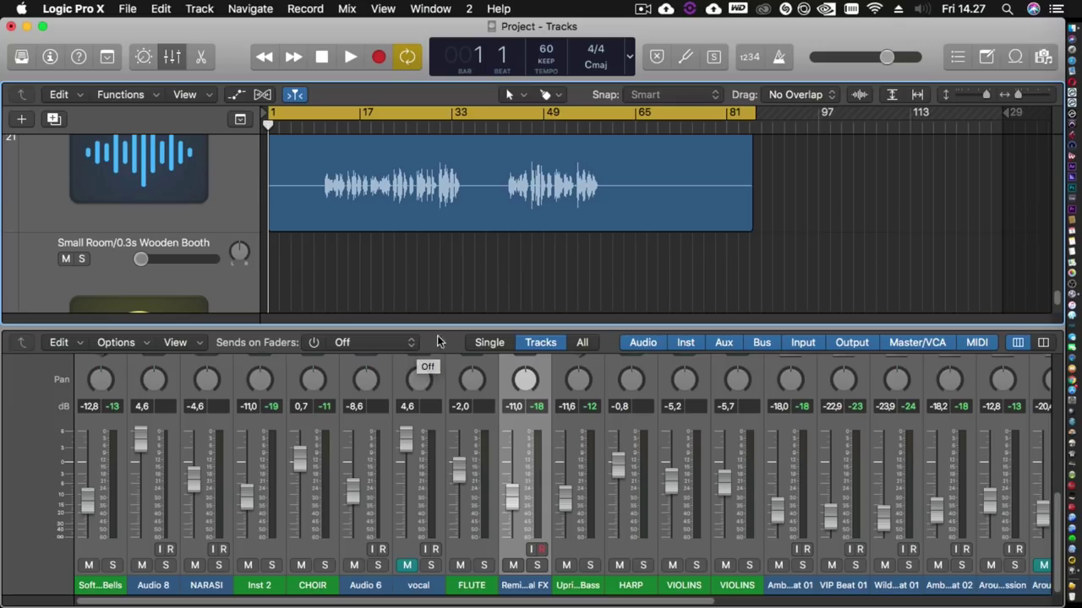
Step: Open the loop browser filtered to the Beats instrument and audition the loop 2-Step Back Flip Beat 01
click(1016, 56)
click(1018, 58)
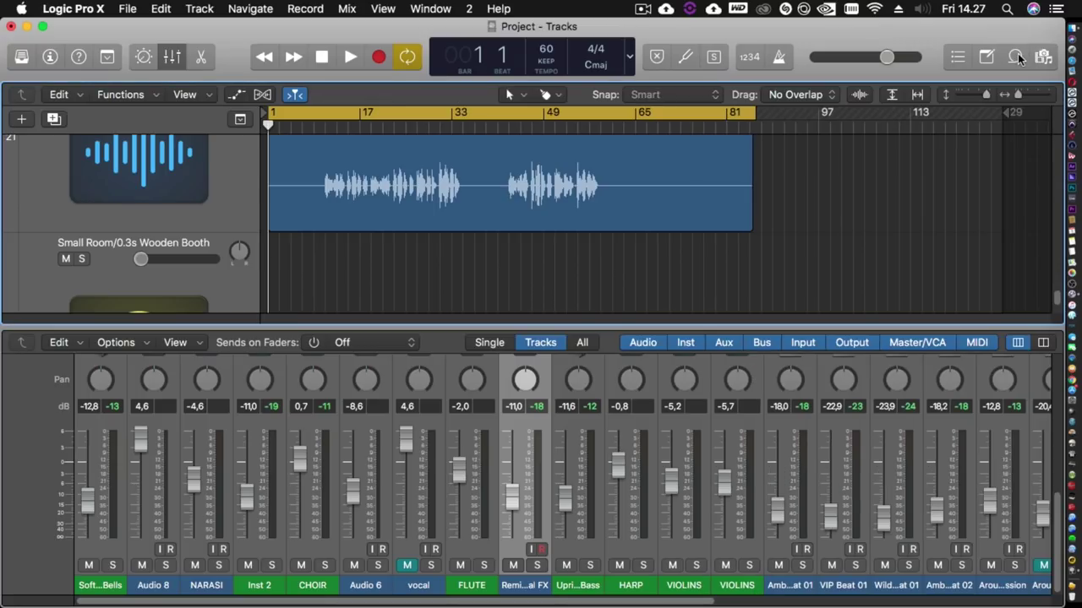
click(1015, 58)
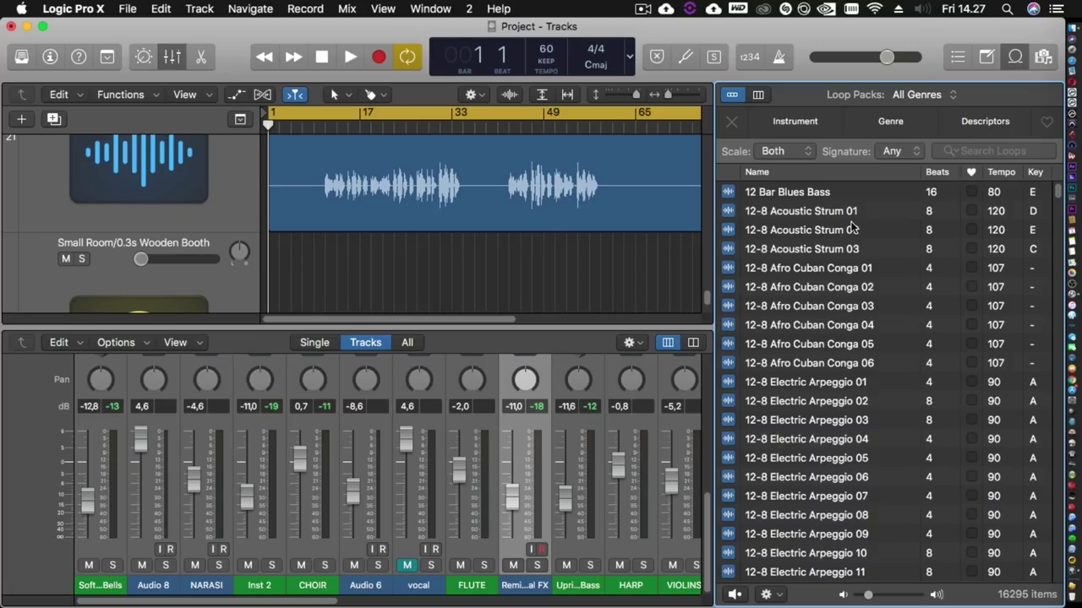
click(796, 122)
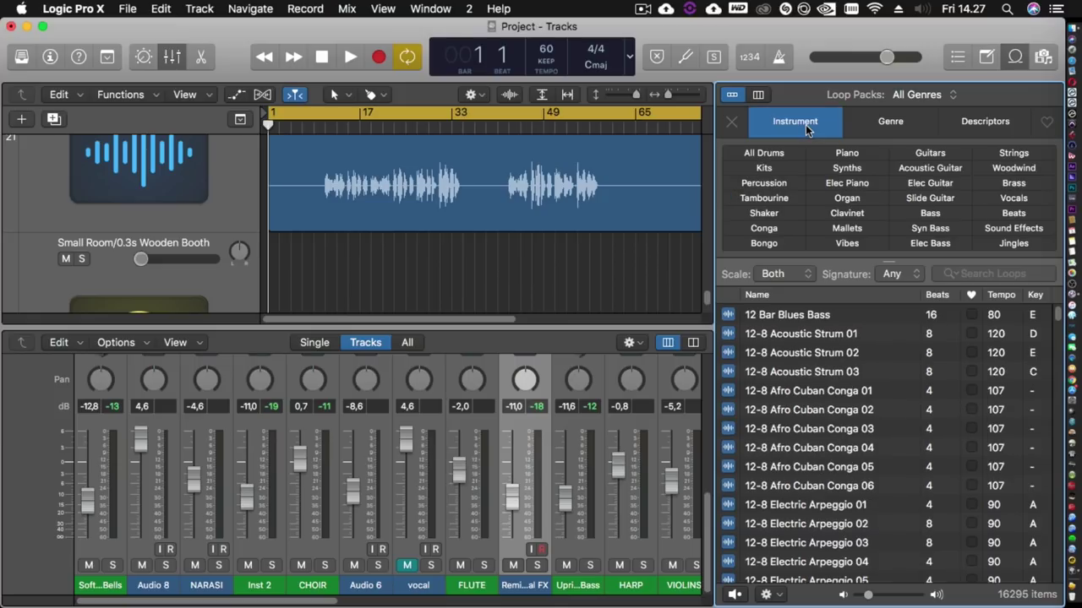
click(1011, 214)
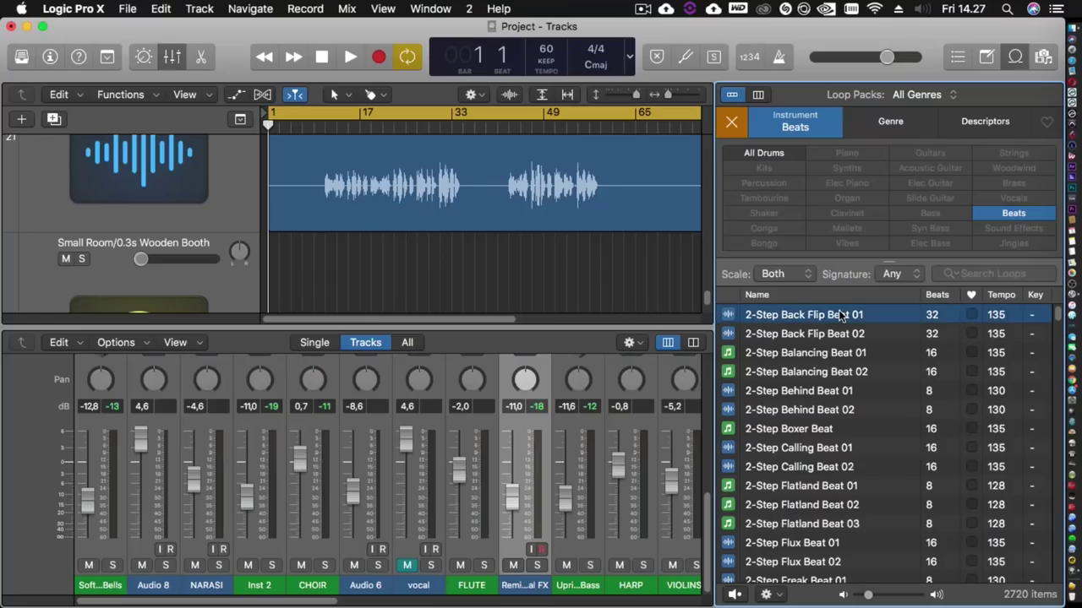
click(841, 315)
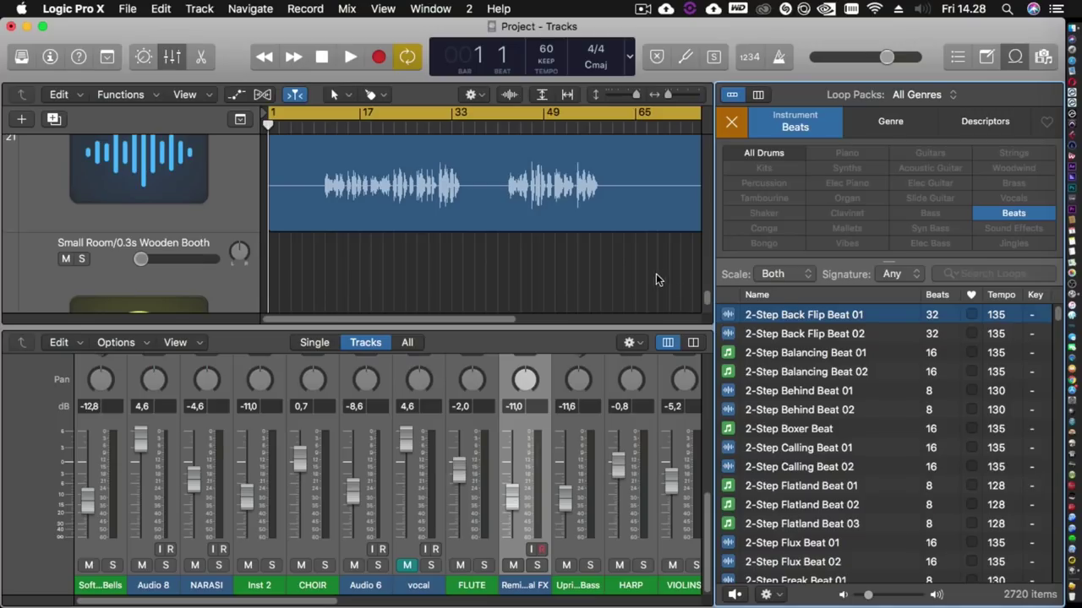
Step: Solo the Amber Slow Beat 01 track
scroll(606, 266, up, 5)
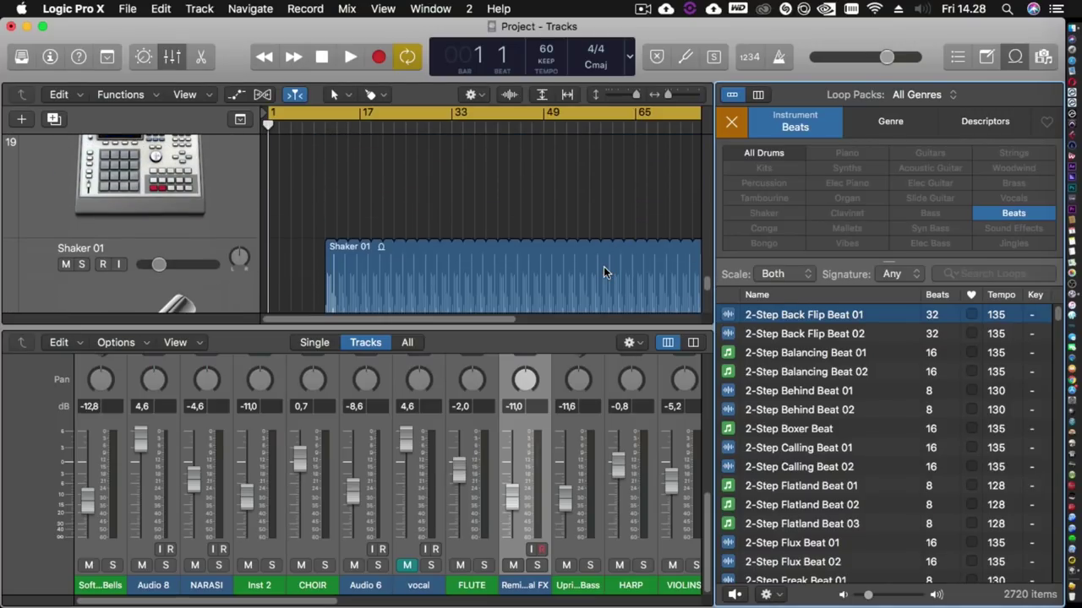
scroll(604, 266, up, 5)
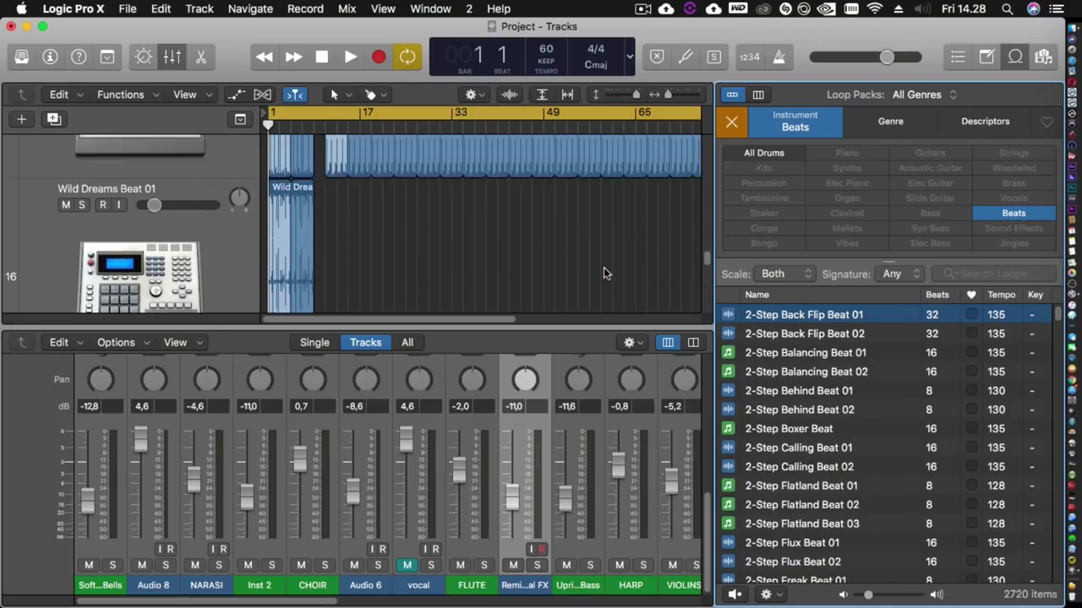
scroll(603, 267, up, 3)
scroll(147, 189, up, 5)
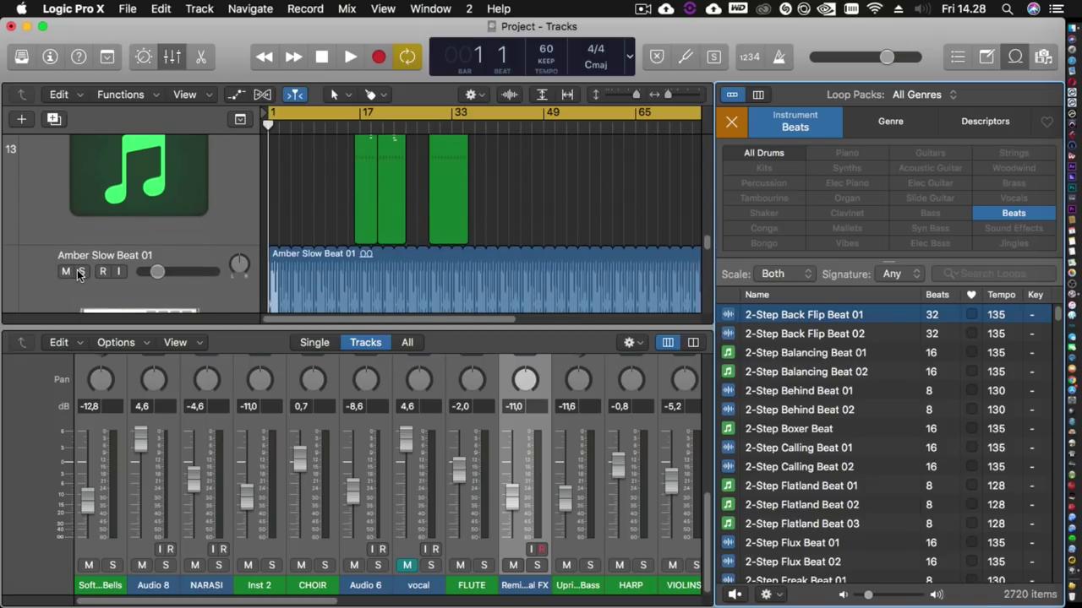
click(82, 271)
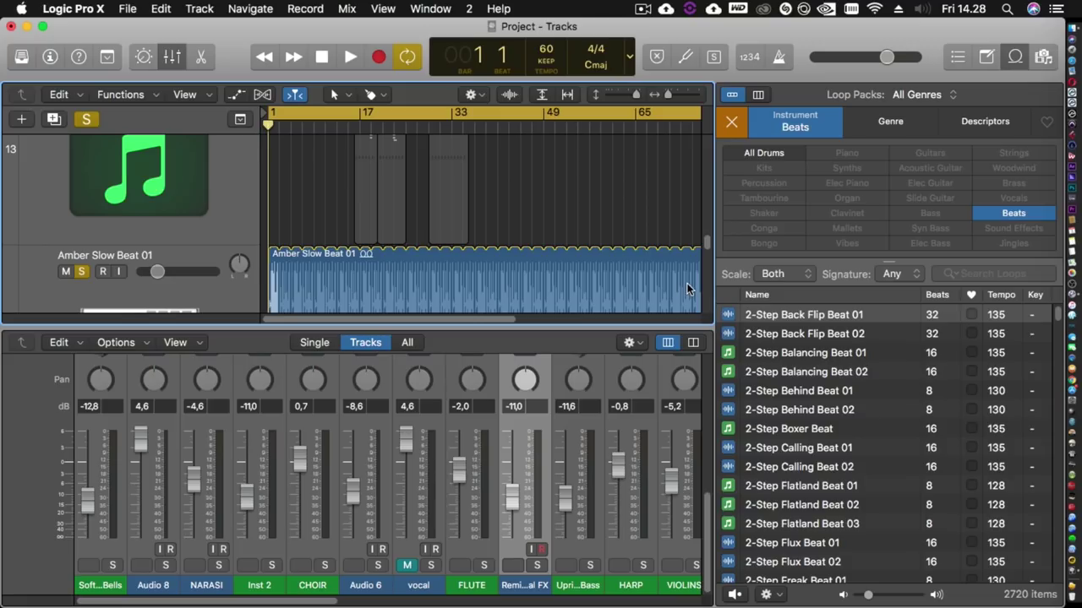
Step: Search the loops for "amber" and audition Amber Slow Beat 01 while looking over the mixer's channel strips
click(972, 274)
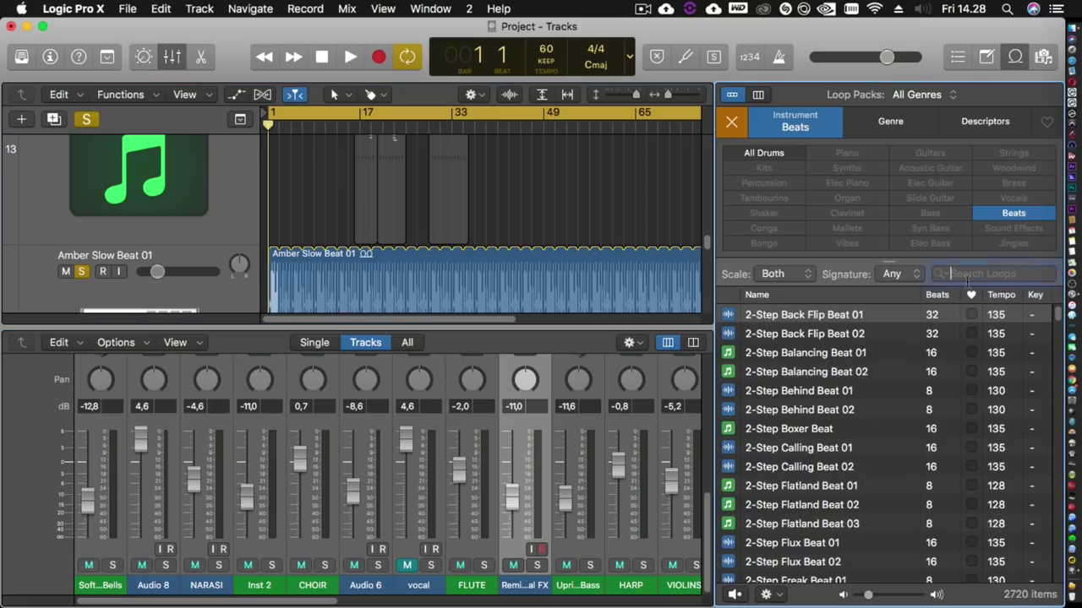
text(amber)
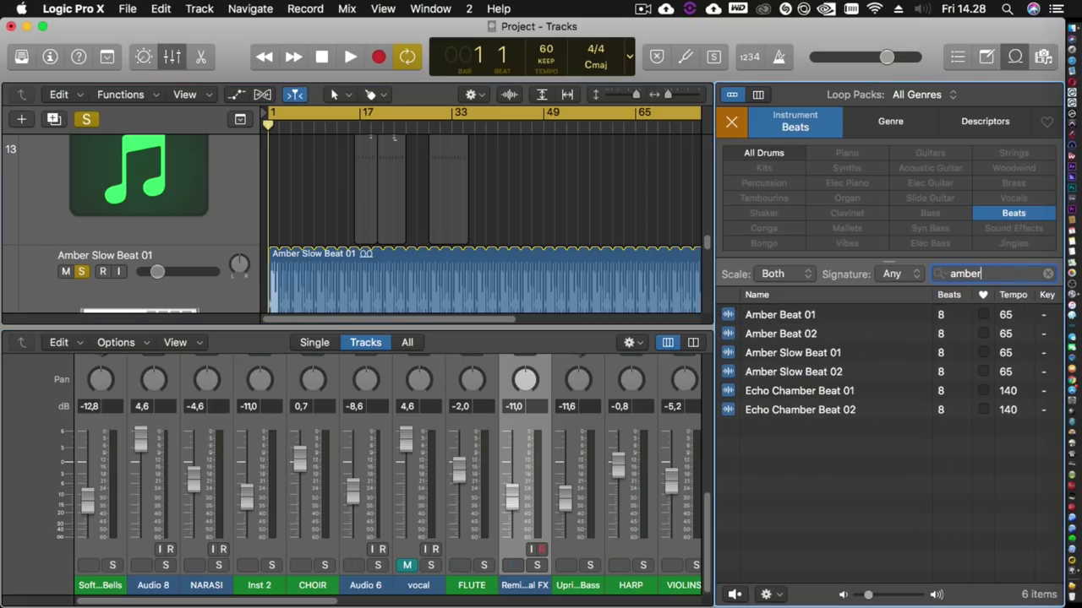
click(886, 356)
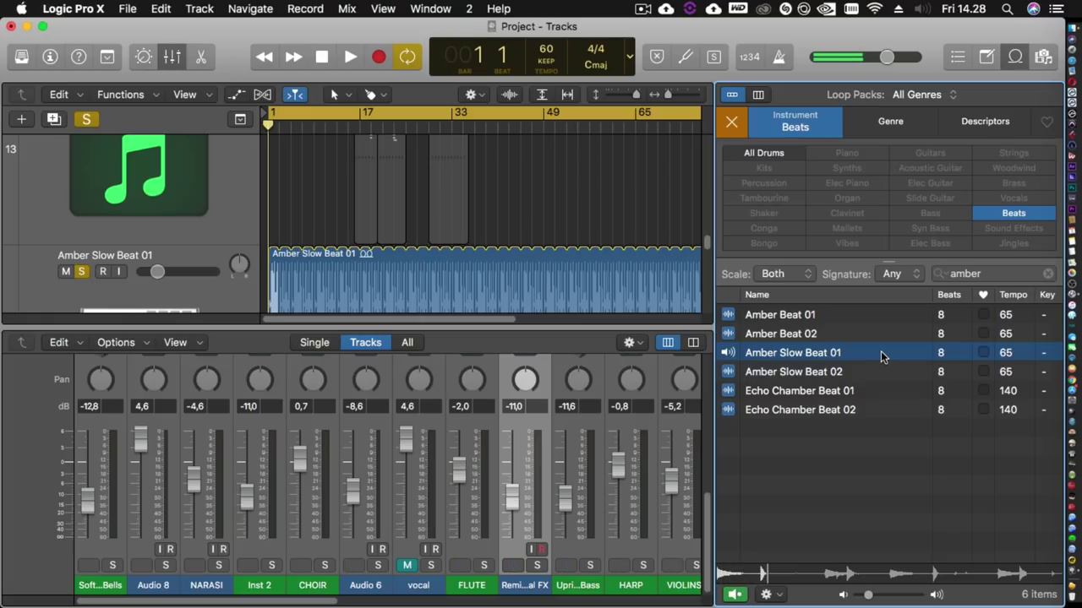
click(880, 352)
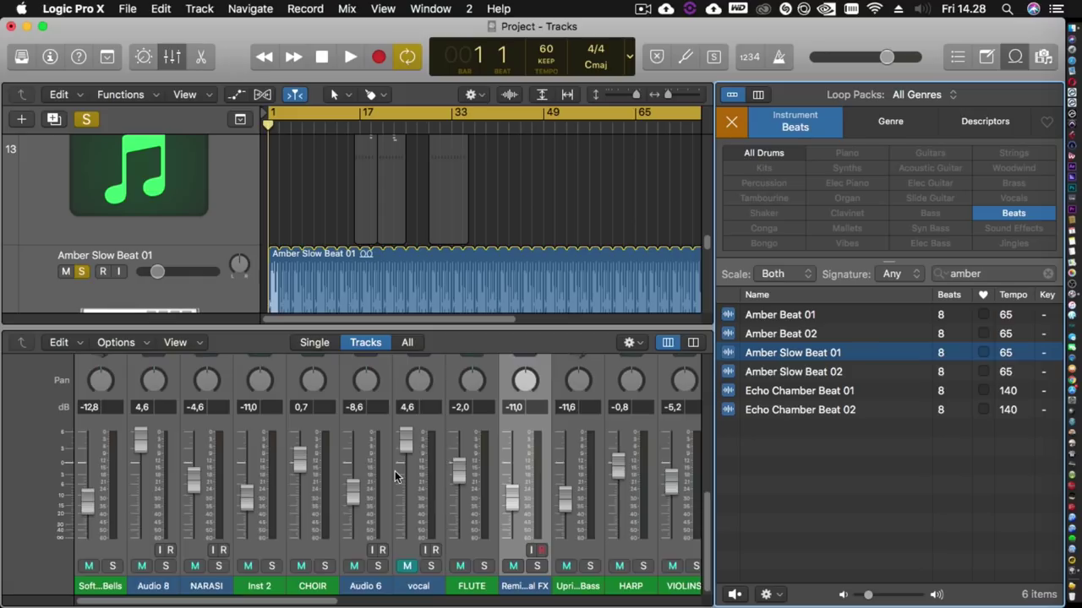
scroll(395, 471, up, 10)
scroll(395, 471, down, 5)
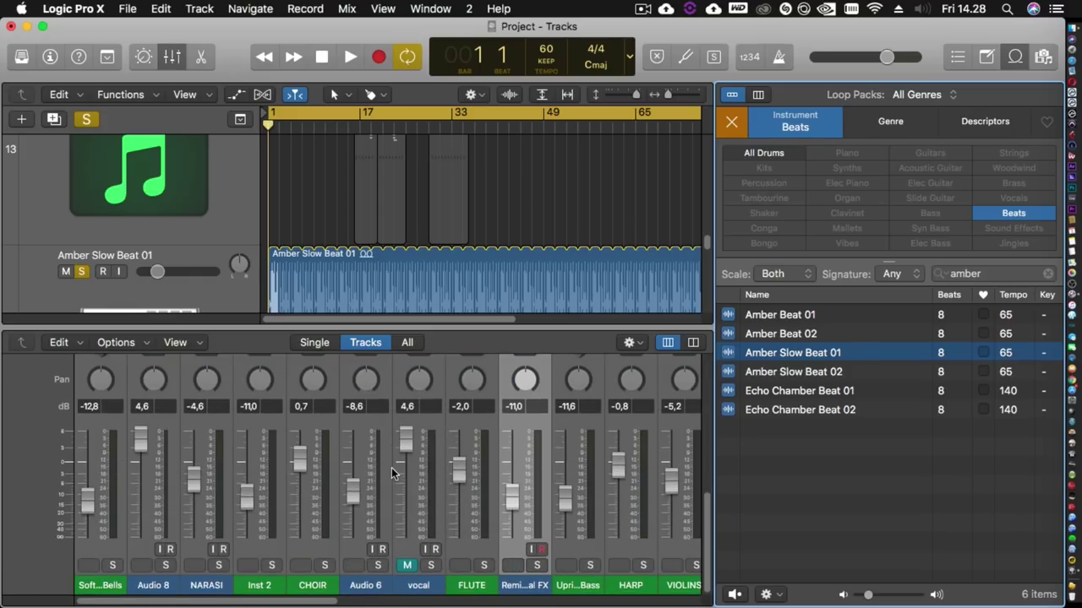
scroll(390, 468, up, 8)
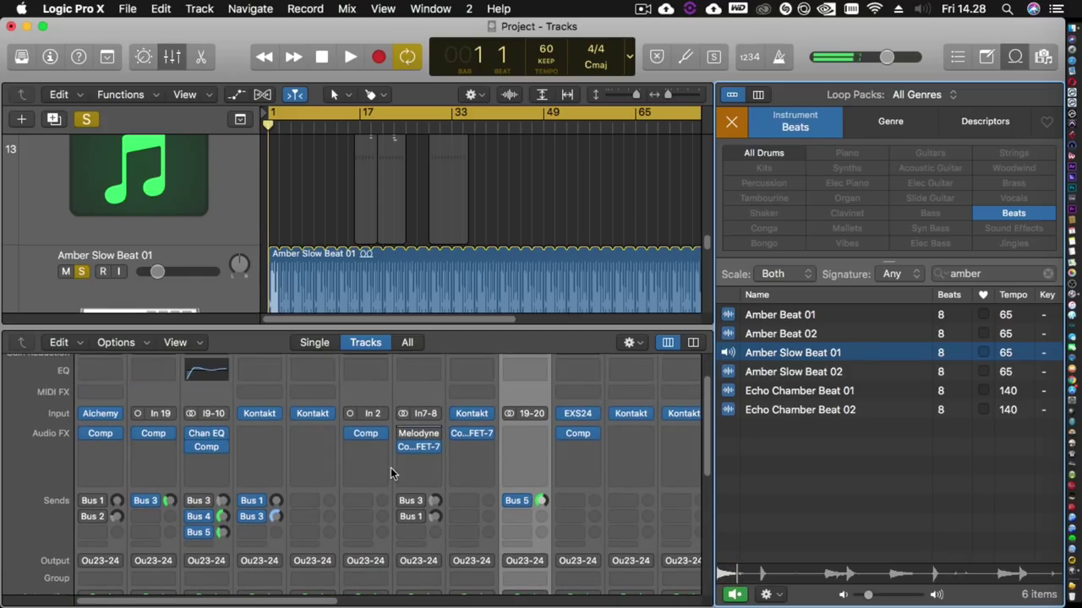
Step: Stop the loop preview, turn off cycle mode and play the soloed Amber Slow Beat 01 track from bar 1
click(314, 215)
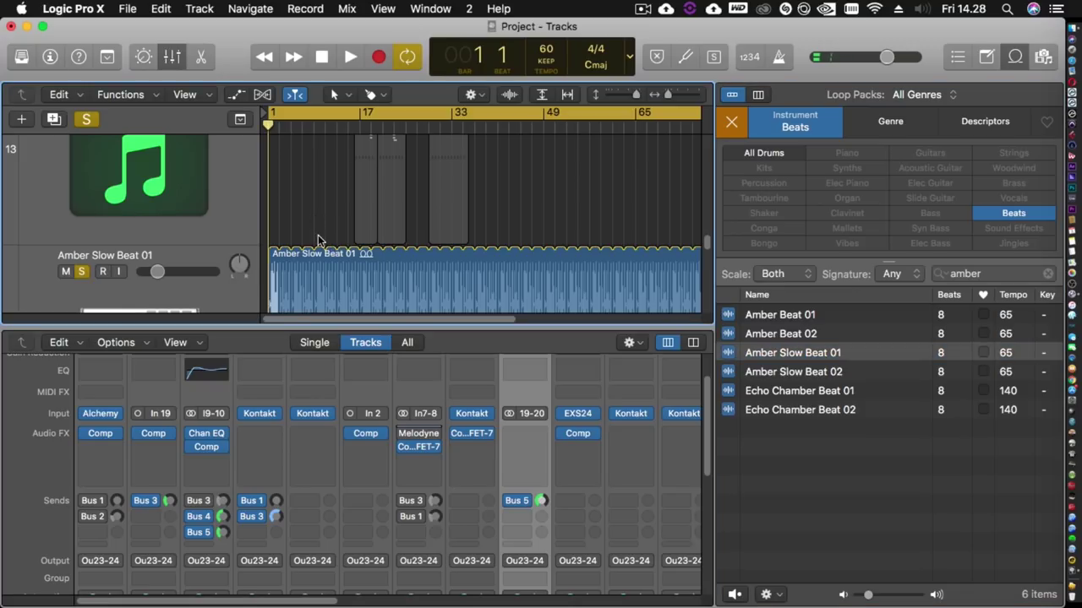
click(330, 114)
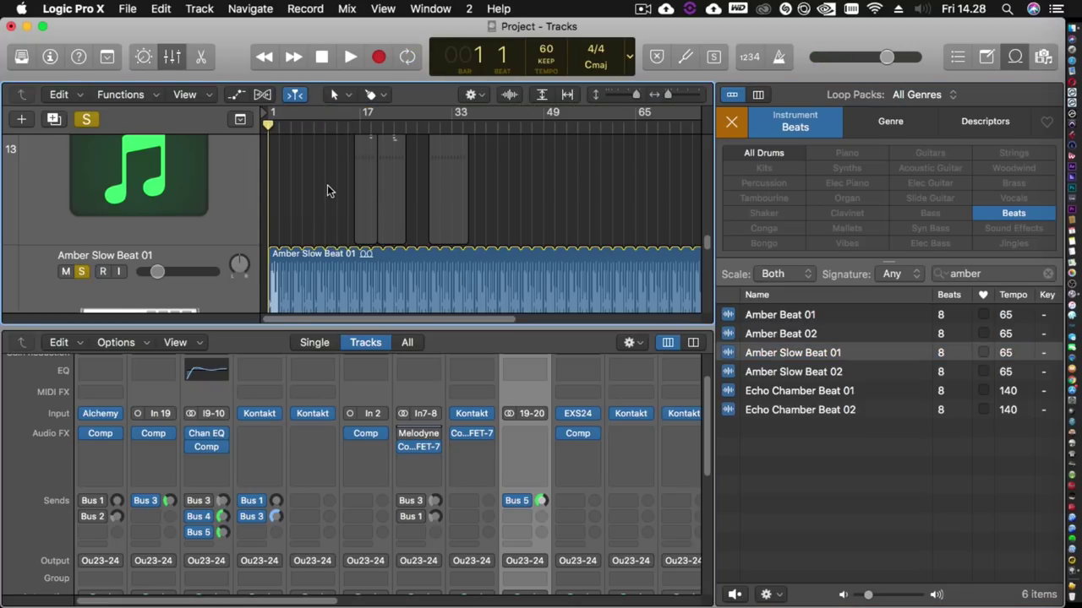
key(space)
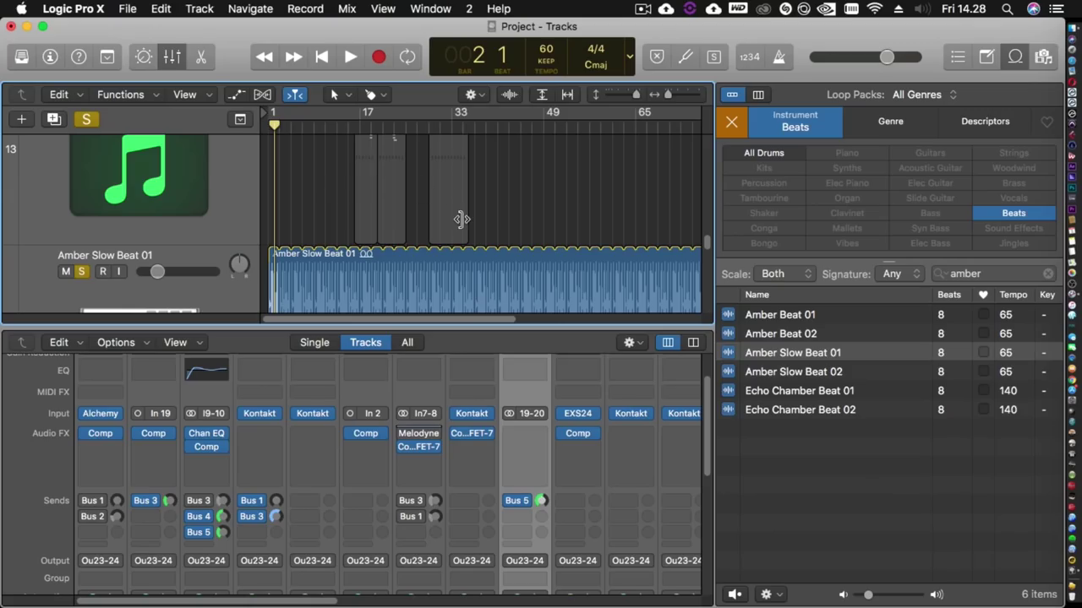
Step: Add the Amber Slow Beat 01 loop to its own track at about bar 93 and loop it out to about bar 120
scroll(460, 220, down, 10)
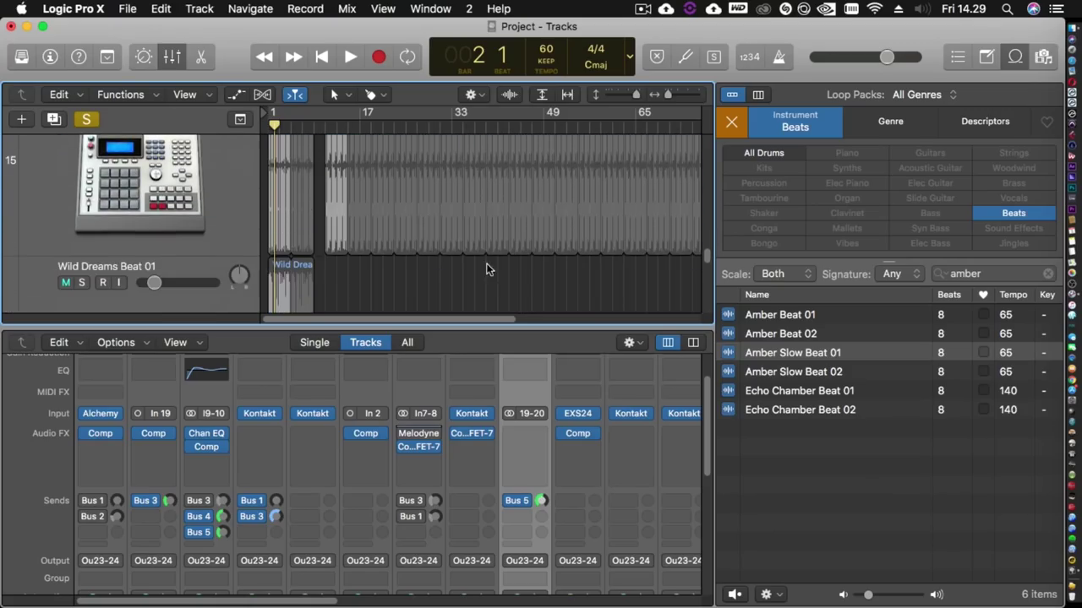
scroll(490, 305, up, 2)
scroll(490, 304, down, 3)
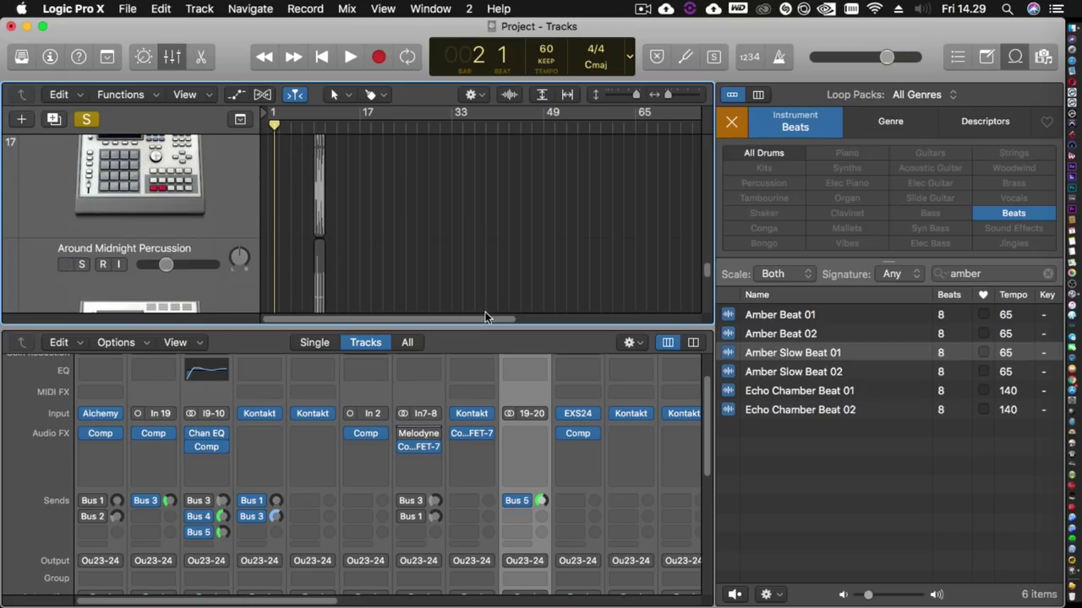
drag(485, 312, 676, 289)
scroll(654, 241, up, 4)
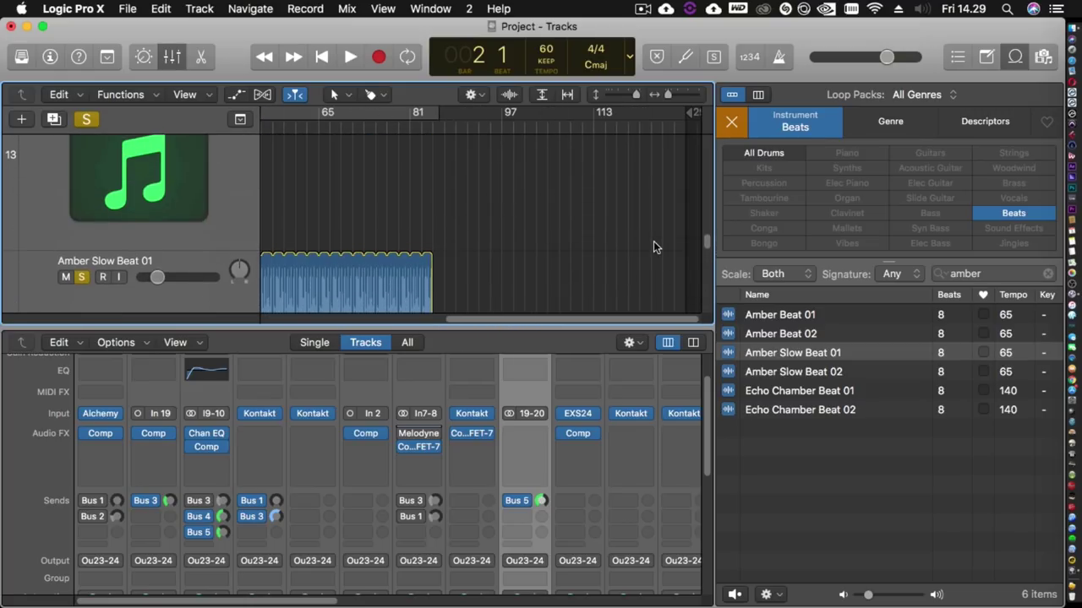
drag(773, 357, 497, 292)
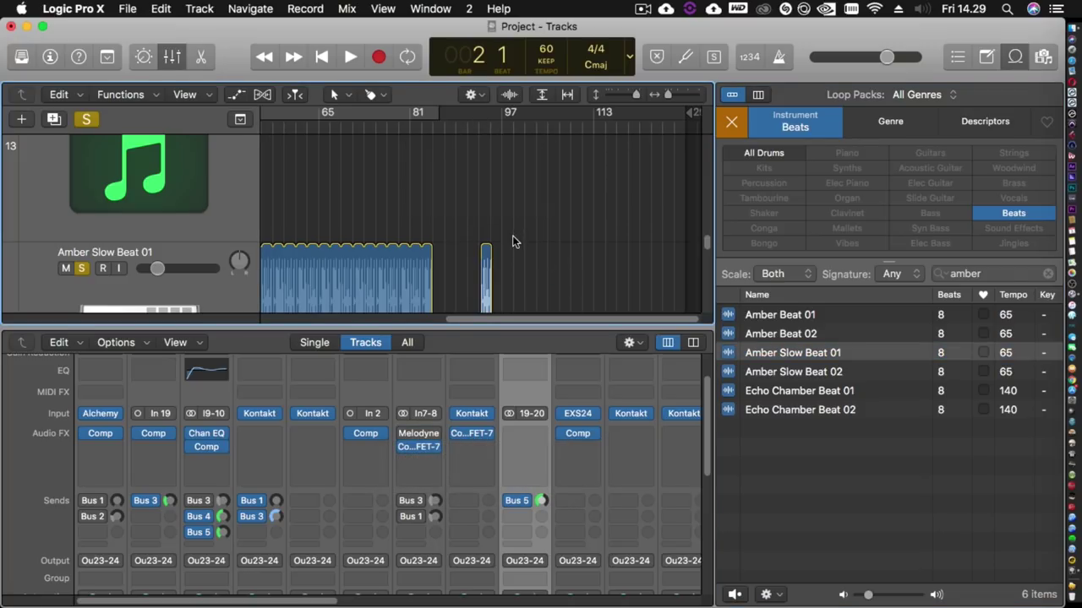
click(475, 128)
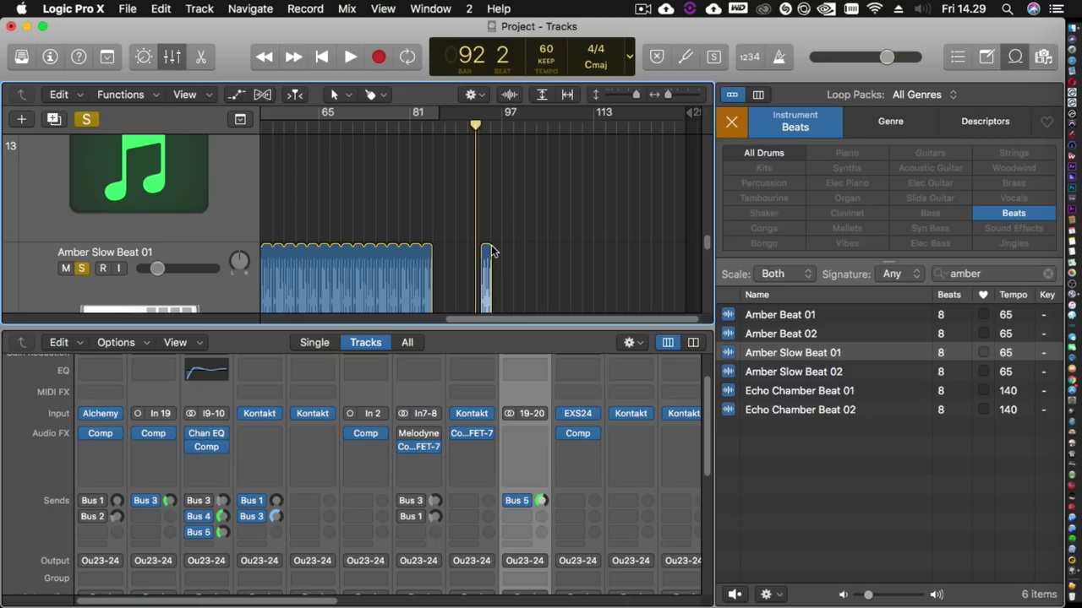
drag(493, 248, 642, 281)
scroll(643, 282, down, 2)
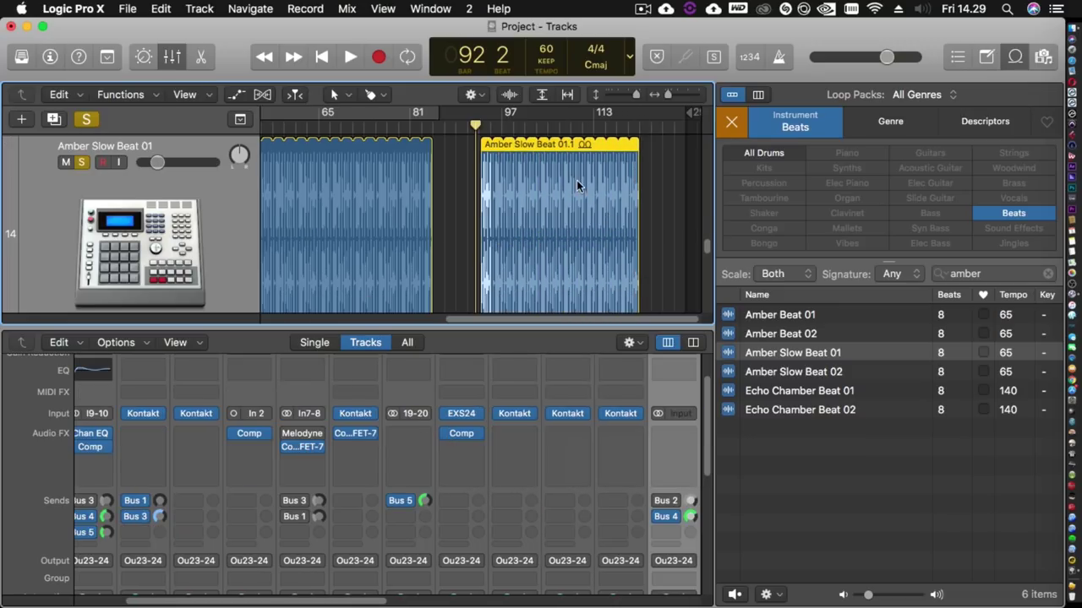
Step: Play the added Amber Slow Beat 01 region from bar 92 in short passes and delete it from the track
key(space)
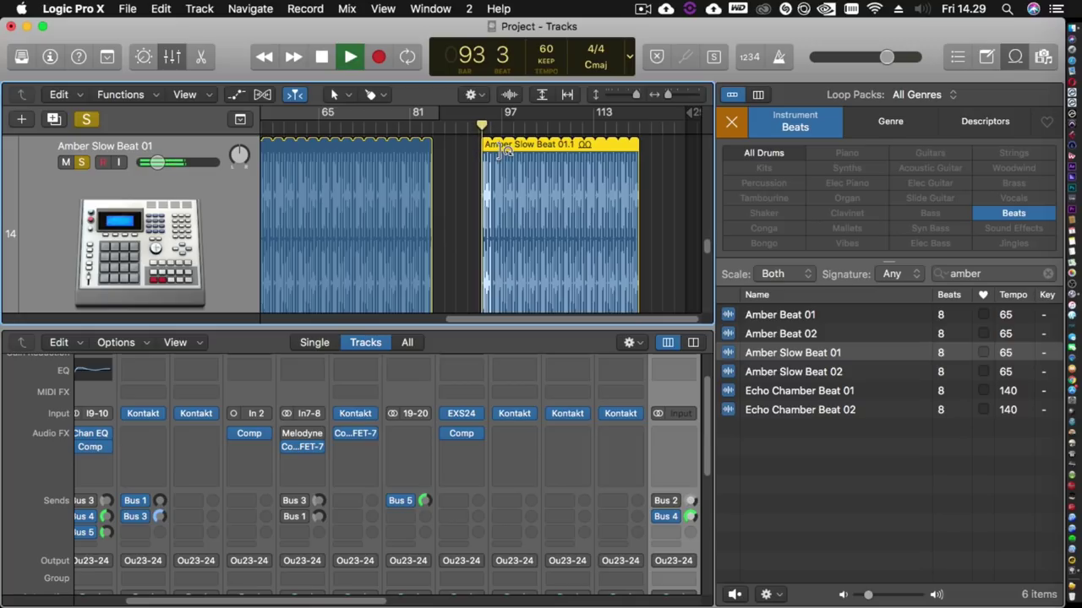
key(space)
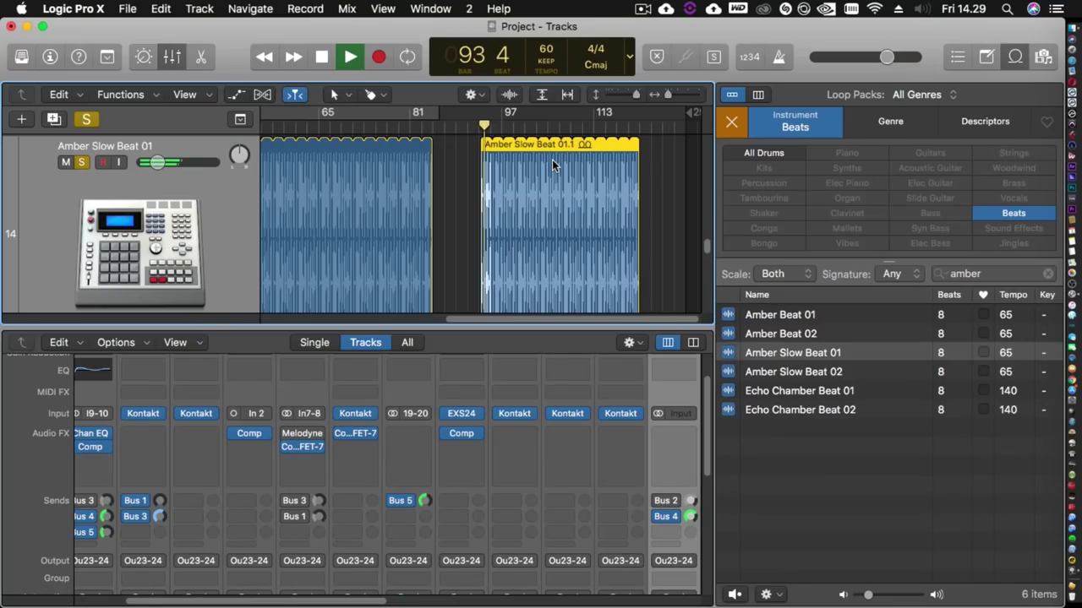
key(space)
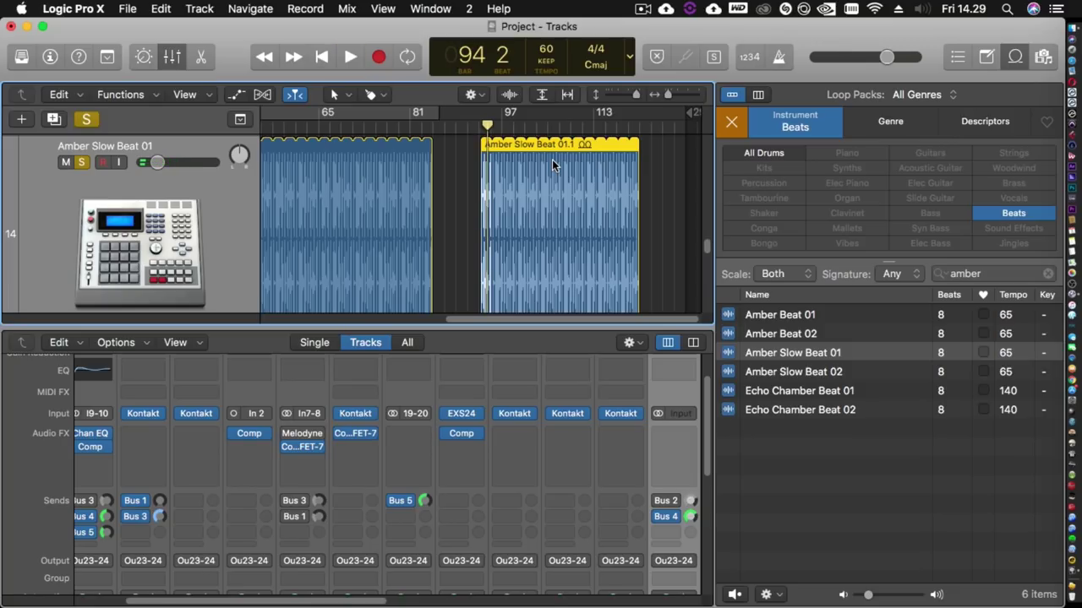
key(space)
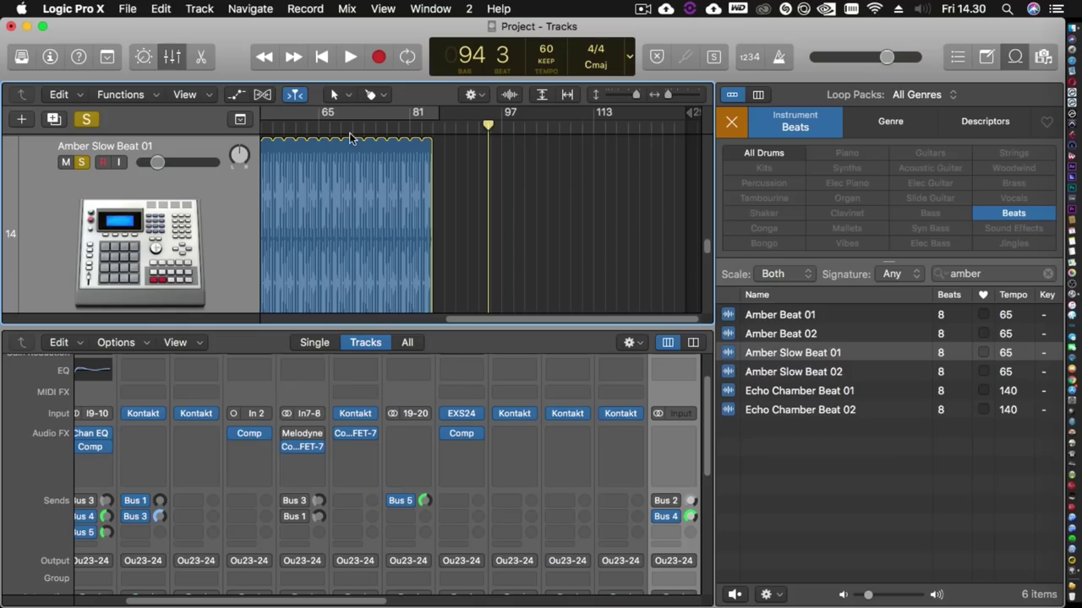
Step: Play the original Amber Slow Beat 01 region from about bar 70
click(349, 129)
key(space)
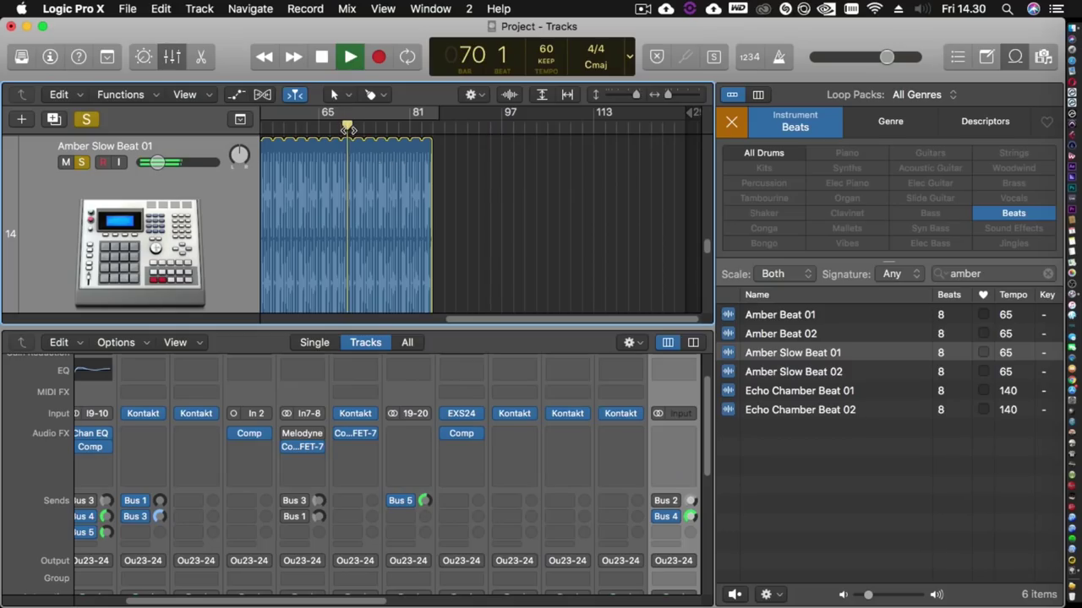
Step: Stop playback and preview the Amber Slow Beat 01 loop briefly on its own for comparison
key(space)
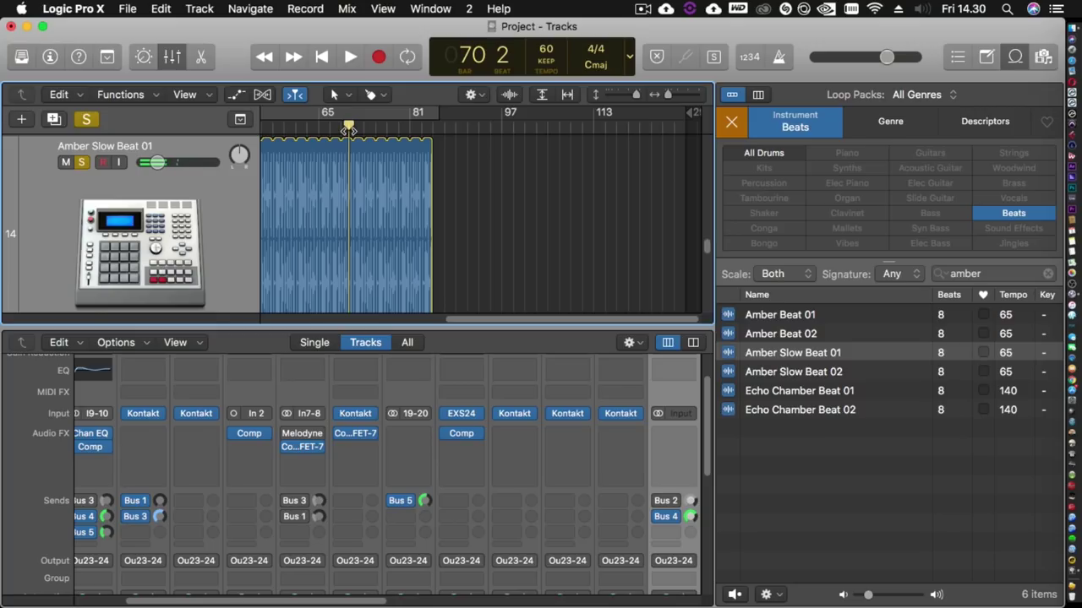
click(772, 359)
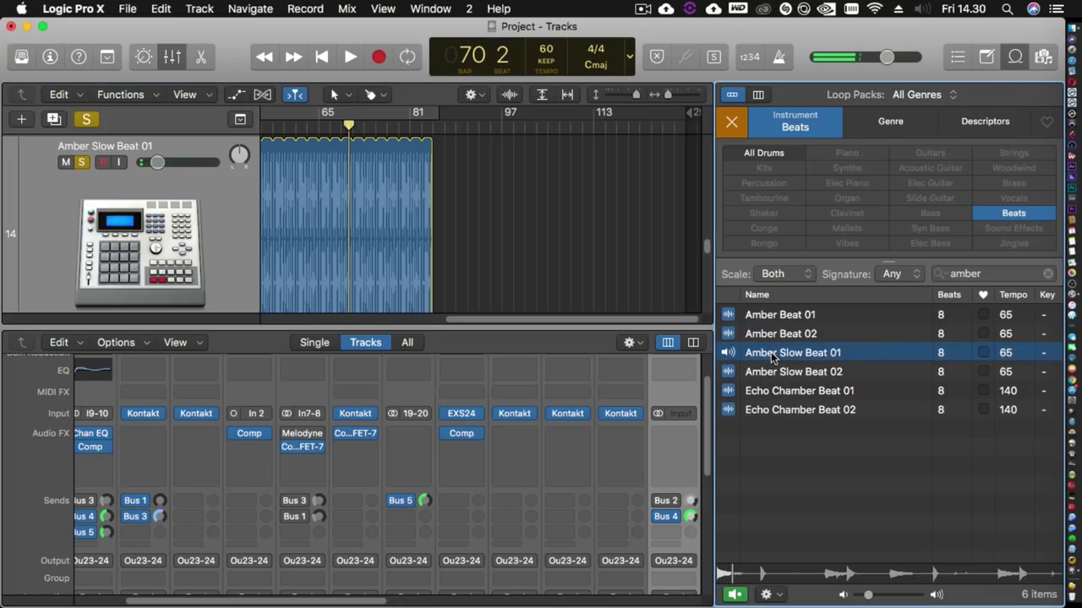
click(538, 215)
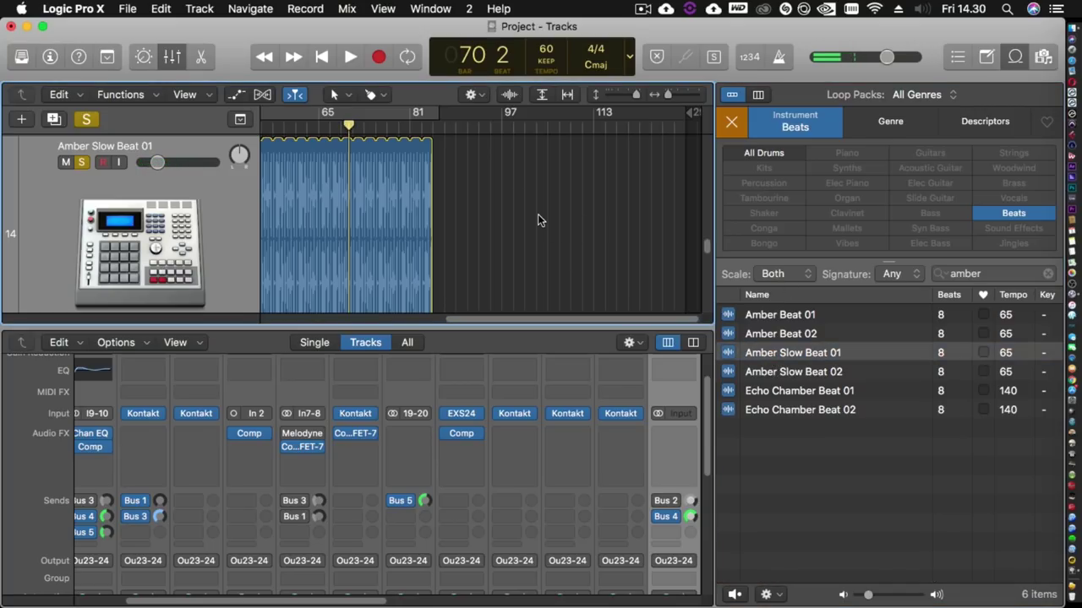
Step: Find the Aux 4 channel strip near the end of the mixer and rename it REVERB
scroll(542, 545, down, 6)
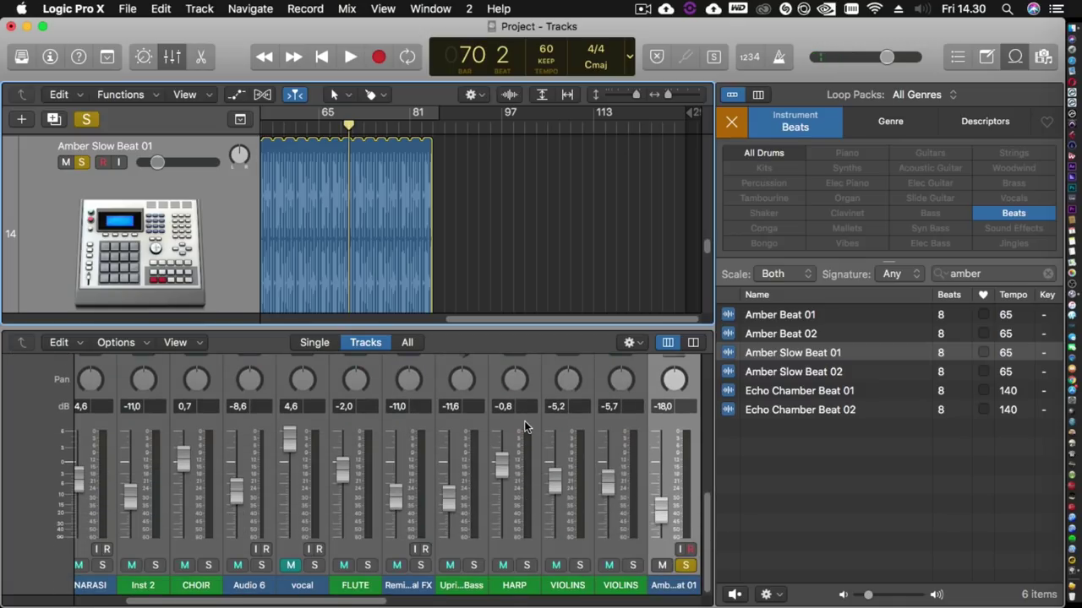
scroll(255, 510, right, 10)
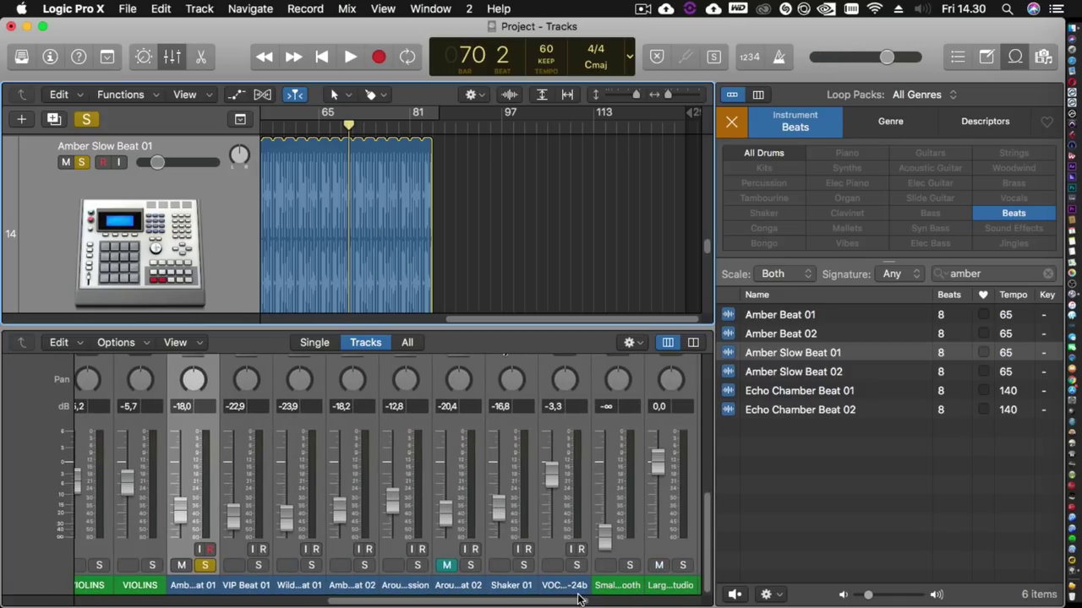
scroll(254, 511, up, 6)
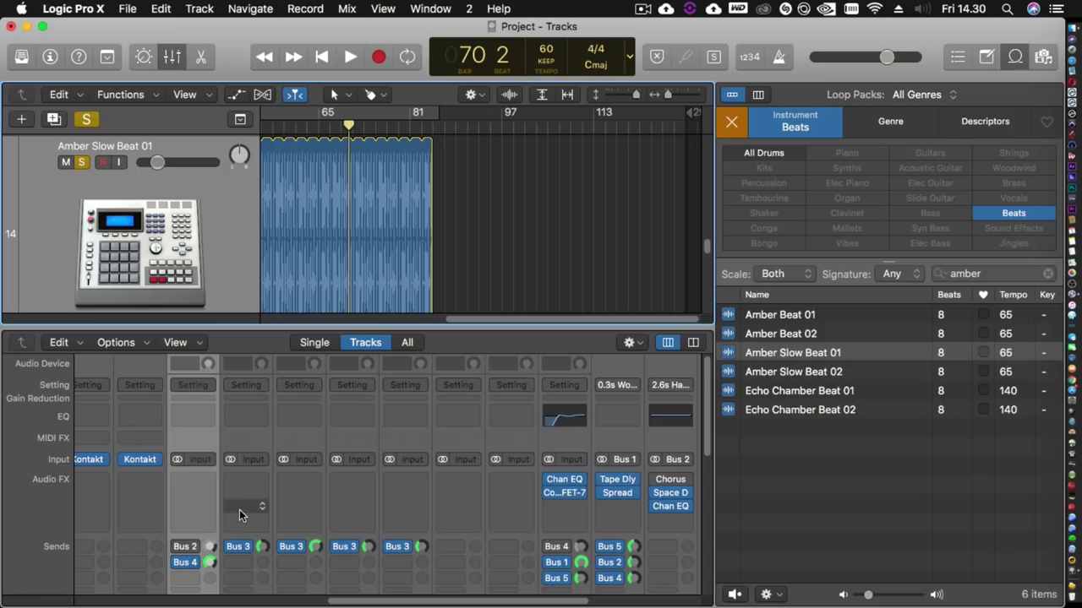
scroll(223, 527, down, 4)
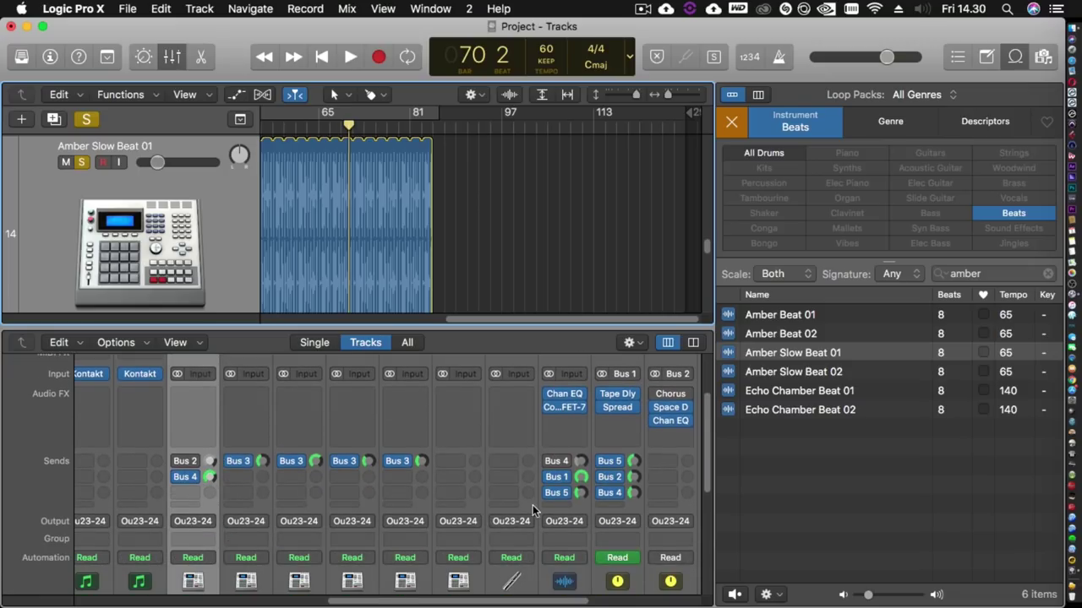
scroll(532, 510, down, 8)
drag(566, 602, 709, 598)
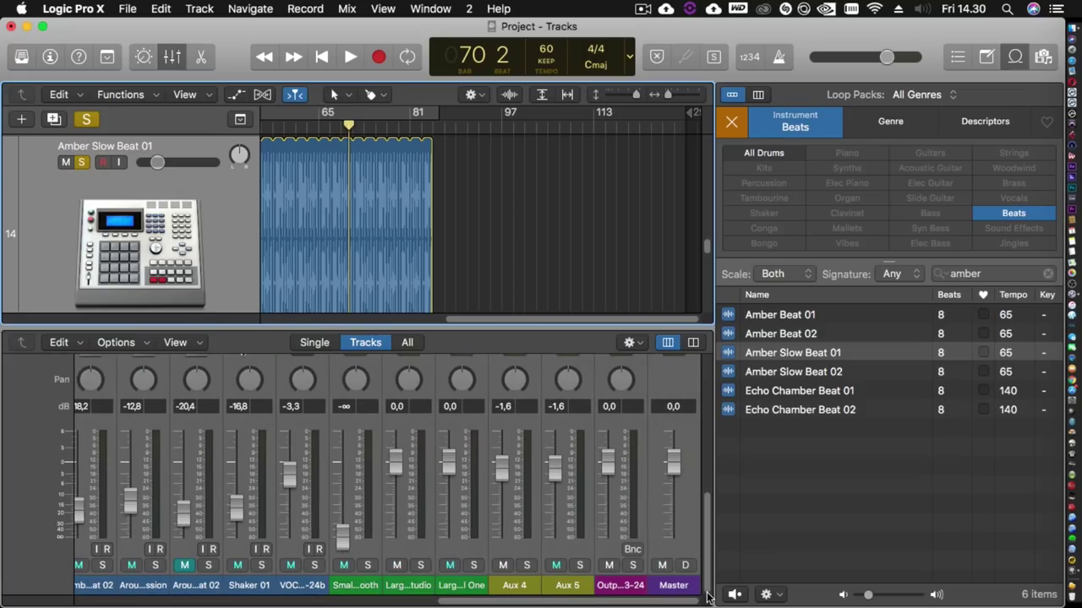
double_click(513, 585)
text(REVERB)
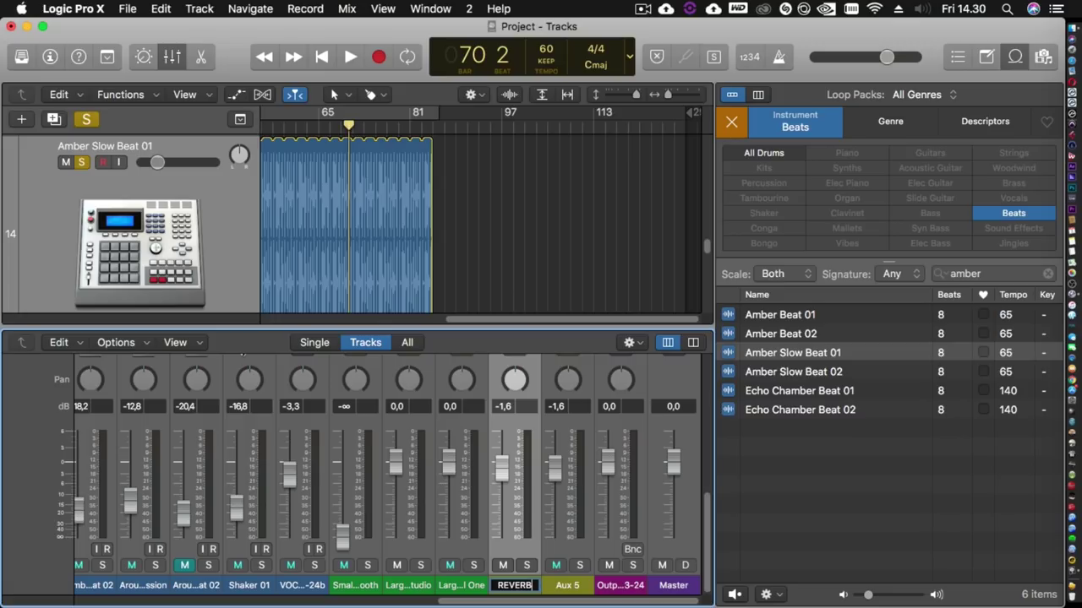
key(Return)
Step: Open the ChromaVerb plug-in on the REVERB channel strip and play the beat through it
scroll(517, 554, up, 10)
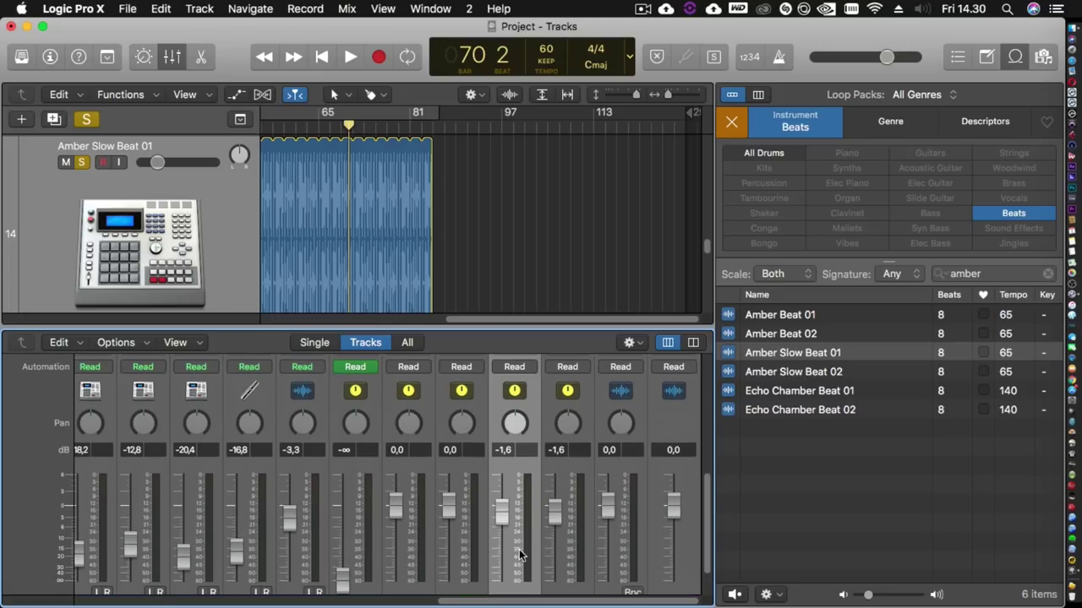
scroll(519, 550, up, 3)
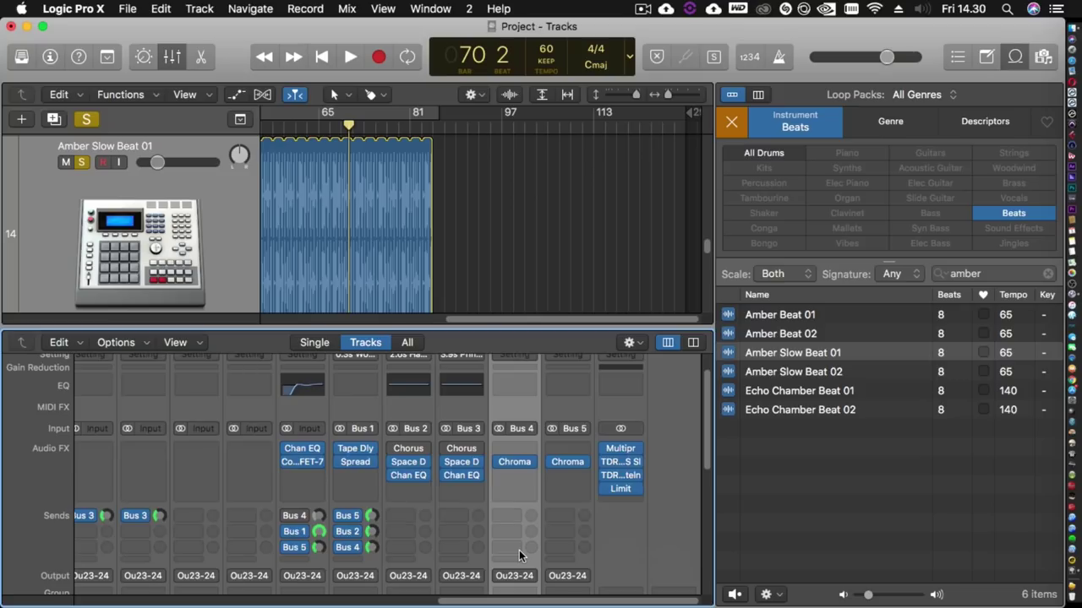
click(516, 461)
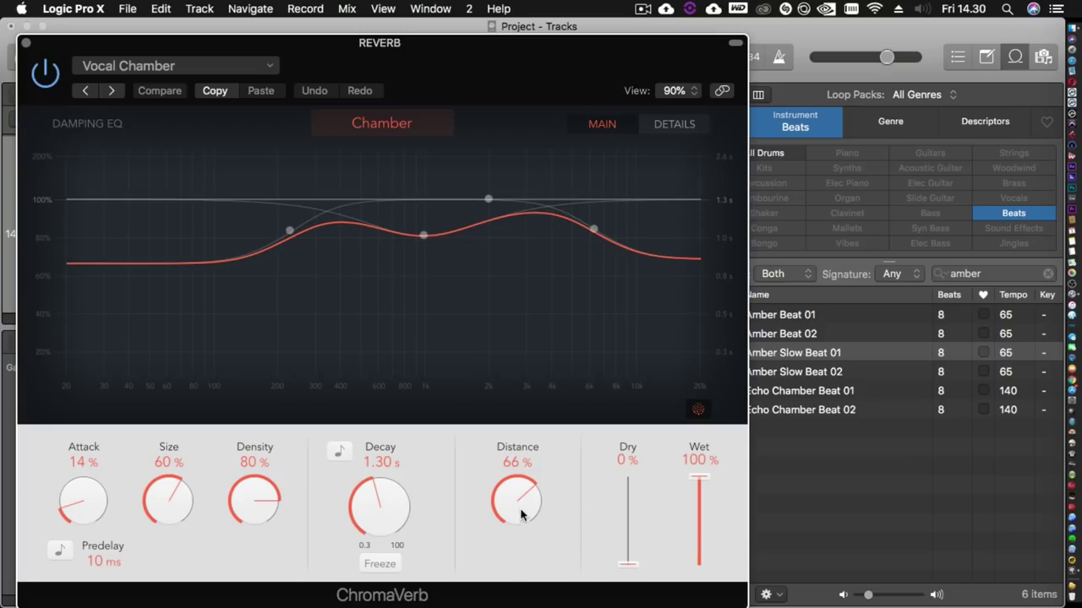
key(space)
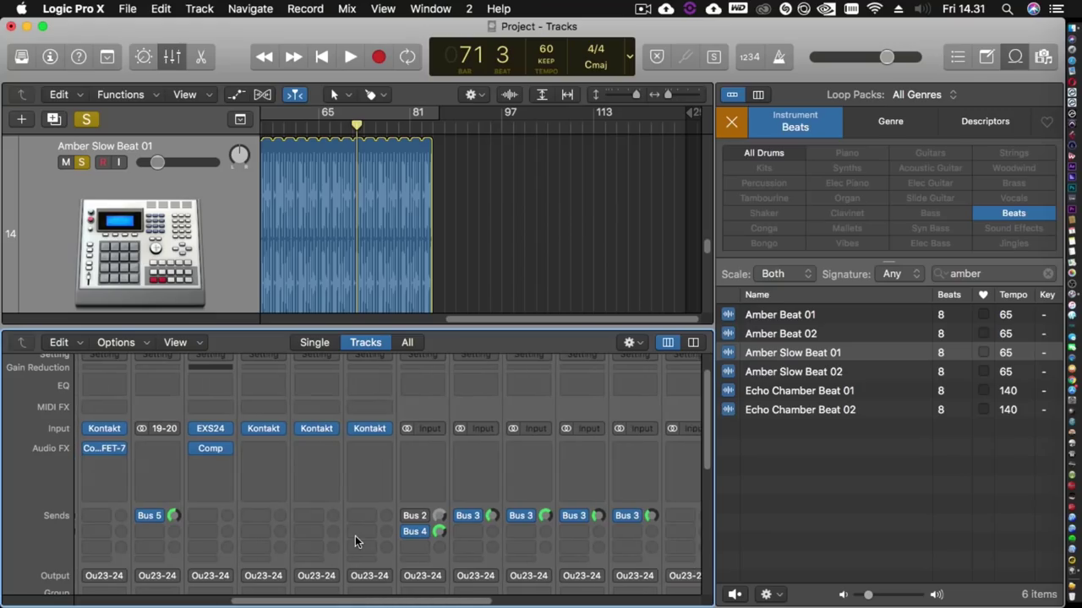
Step: Bypass the Bus 4 send on the Amber Slow Beat 01 channel strip and set that send slot to No Send
scroll(356, 541, down, 5)
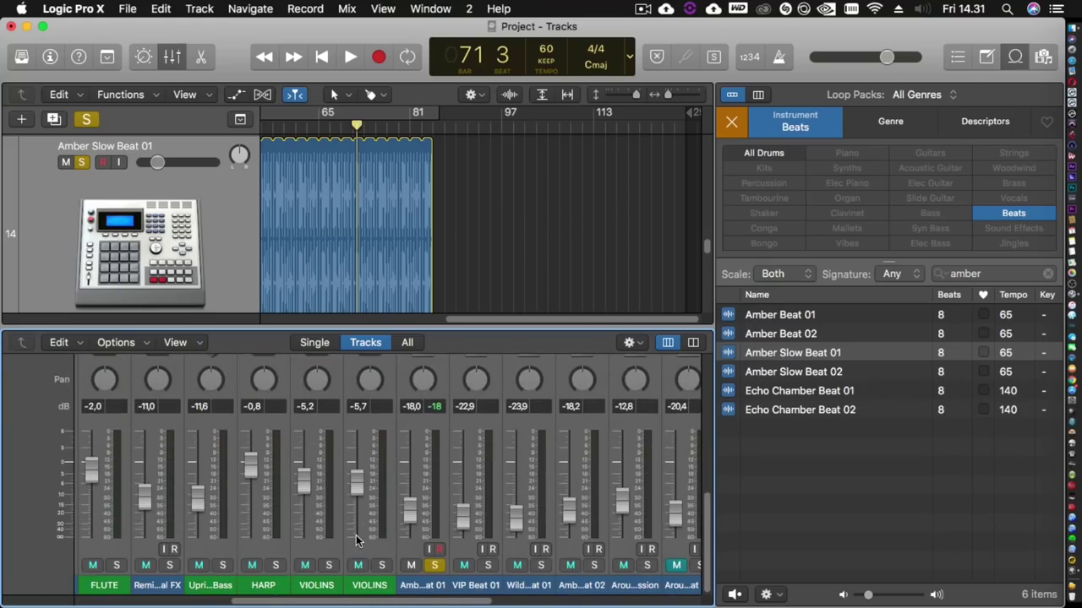
click(434, 565)
click(433, 565)
click(433, 591)
scroll(434, 504, up, 2)
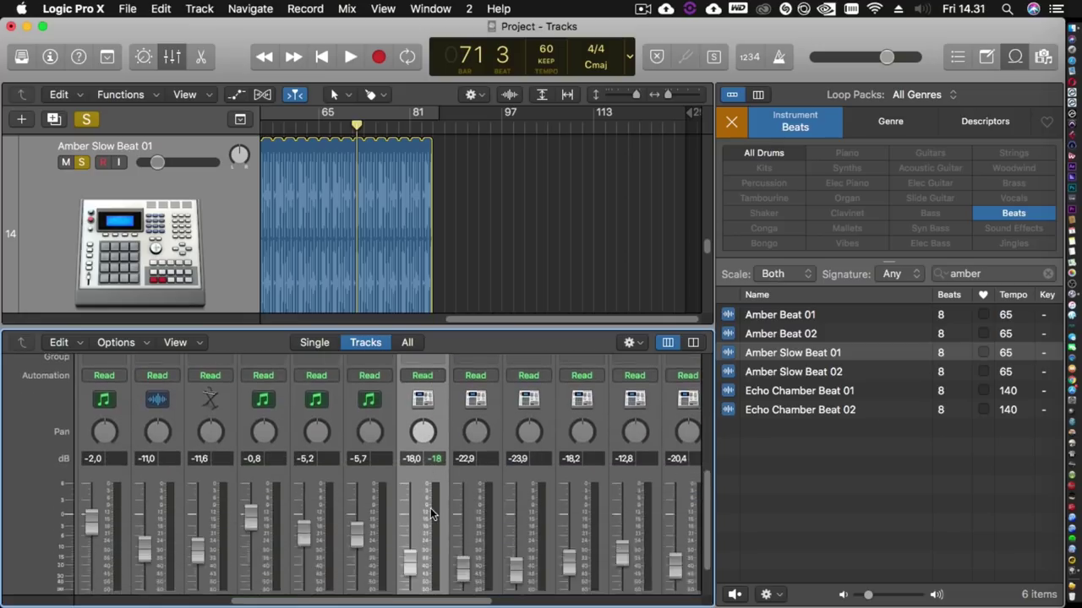
scroll(430, 507, down, 2)
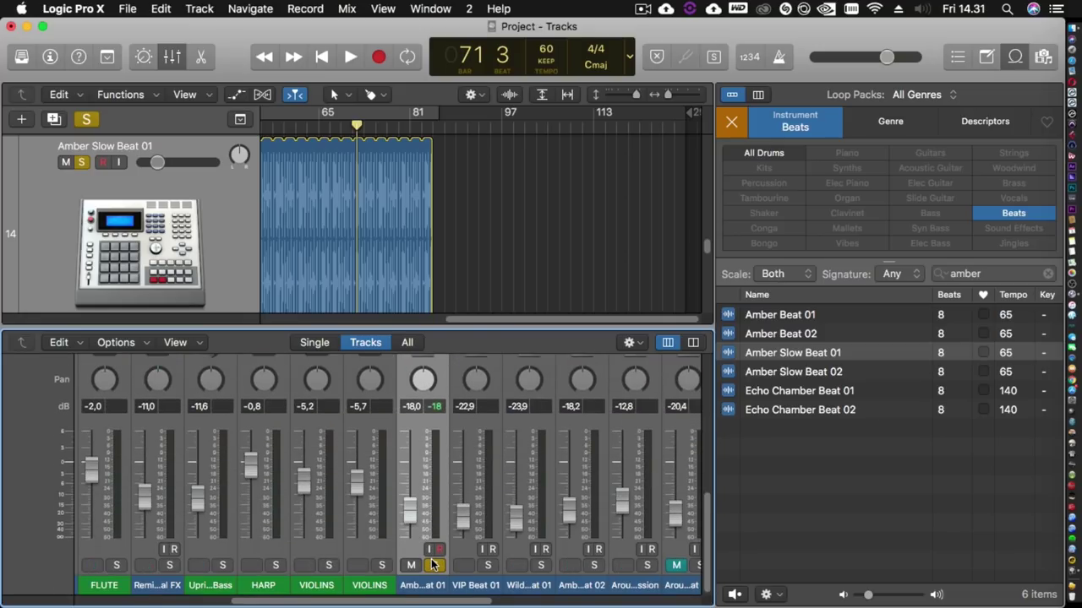
scroll(431, 565, up, 5)
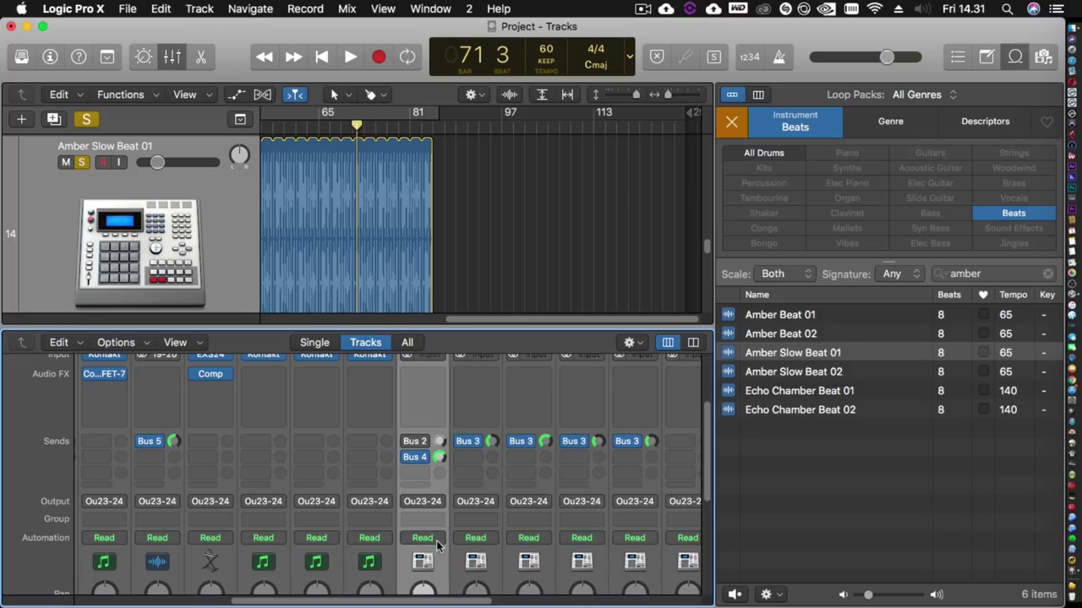
click(411, 459)
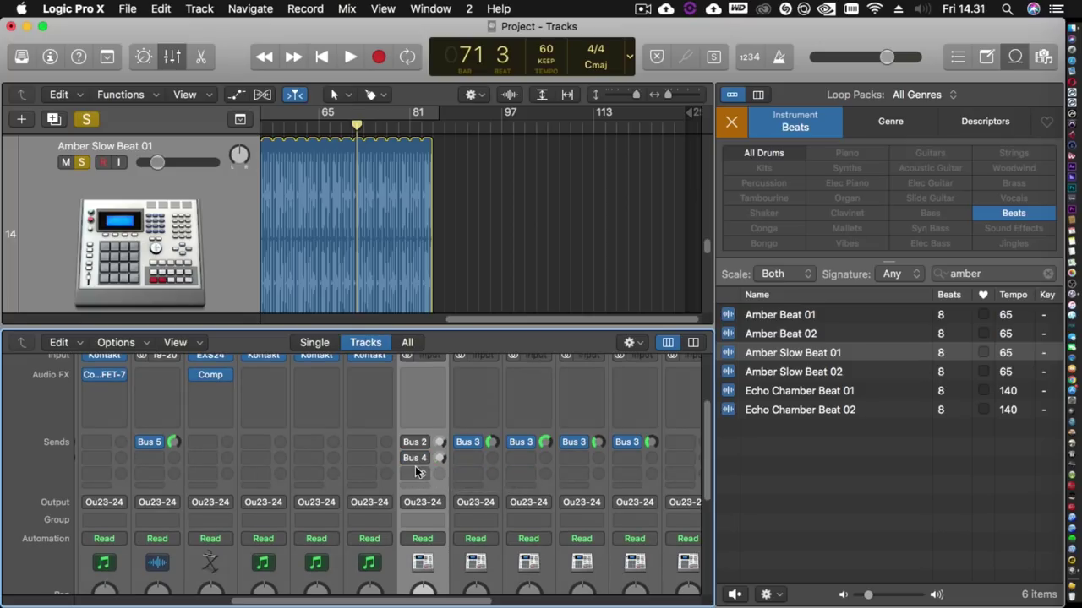
right_click(422, 463)
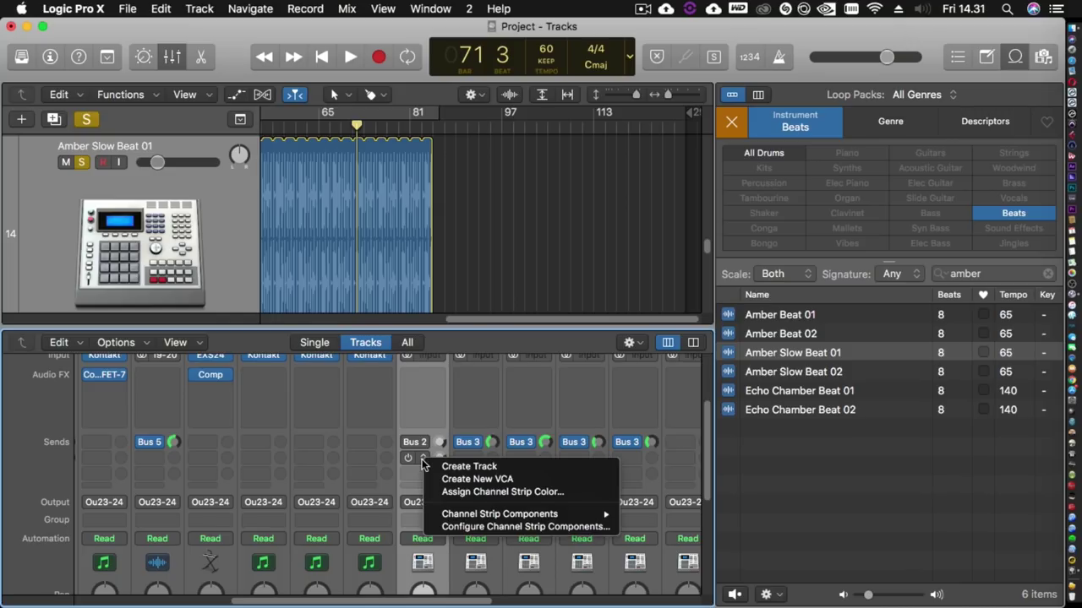
click(423, 460)
click(425, 460)
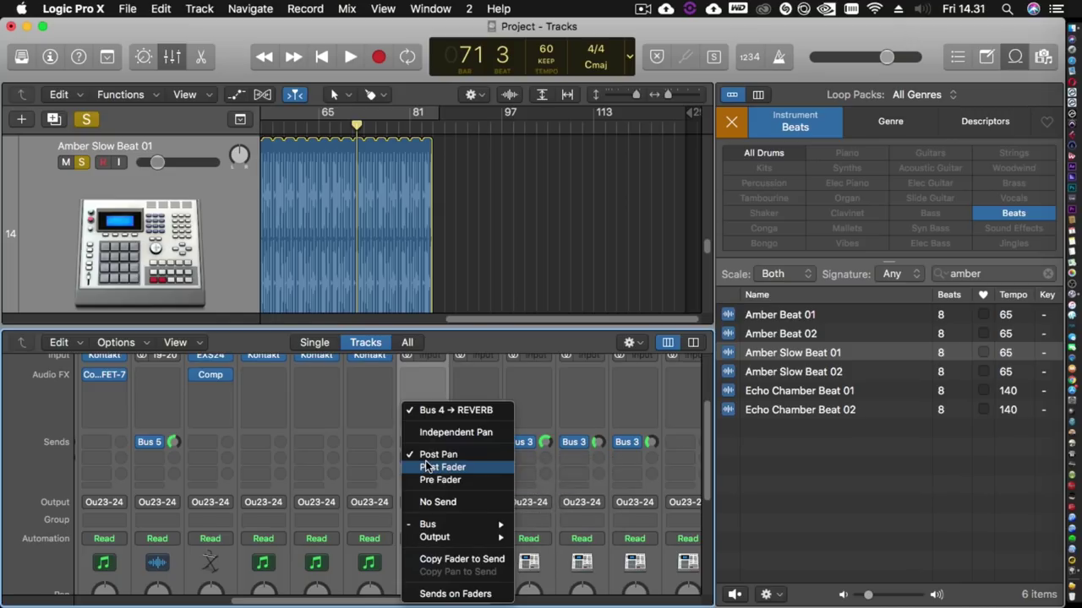
click(440, 503)
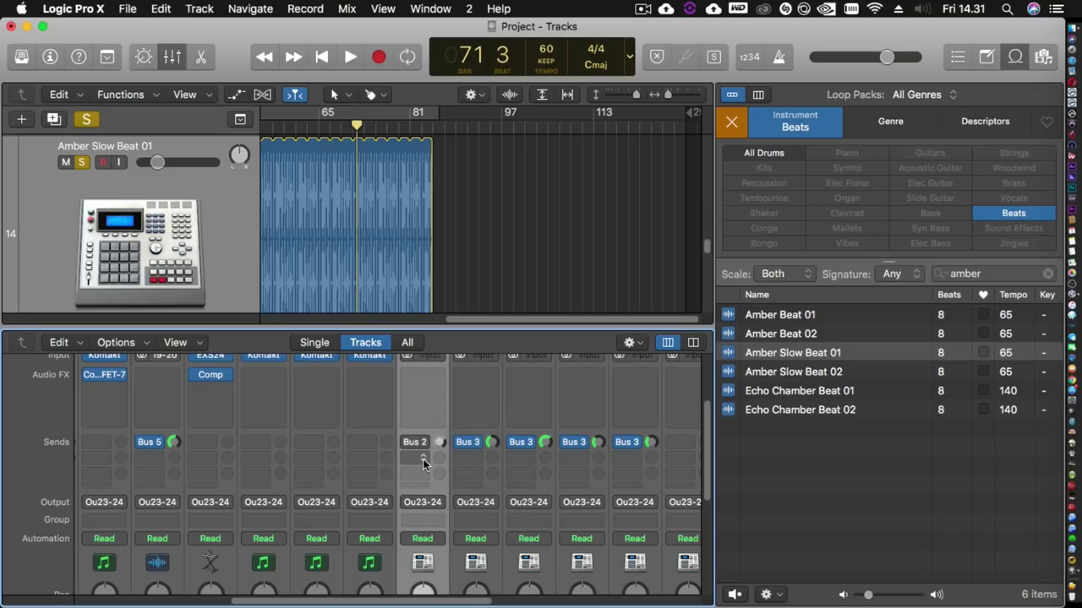
Step: Add a send to Bus 6 in the emptied second send slot of the Amber Slow Beat 01 channel strip
click(423, 461)
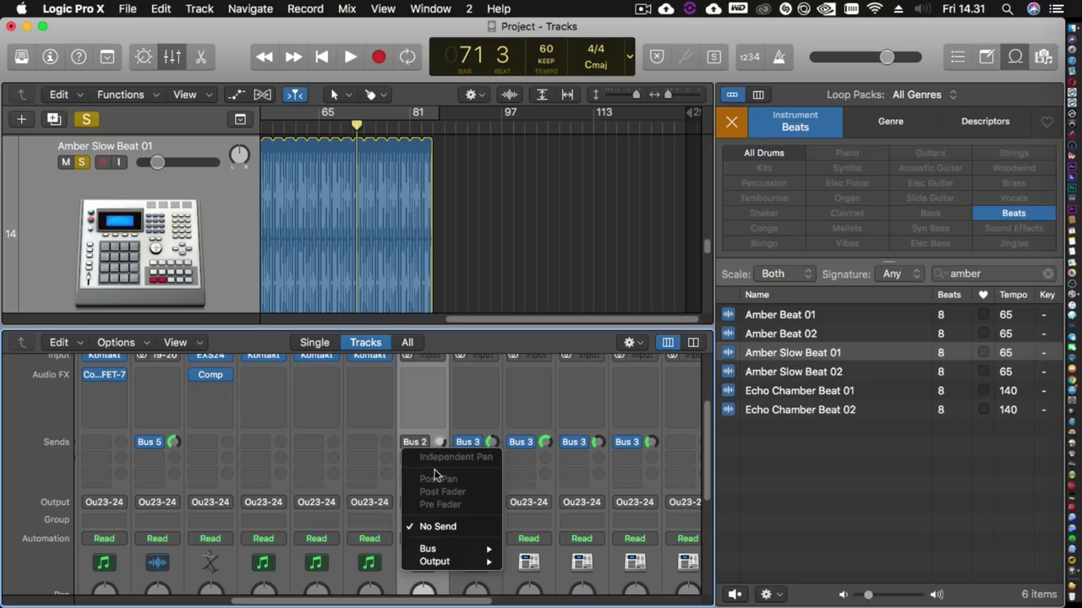
mouse_move(459, 548)
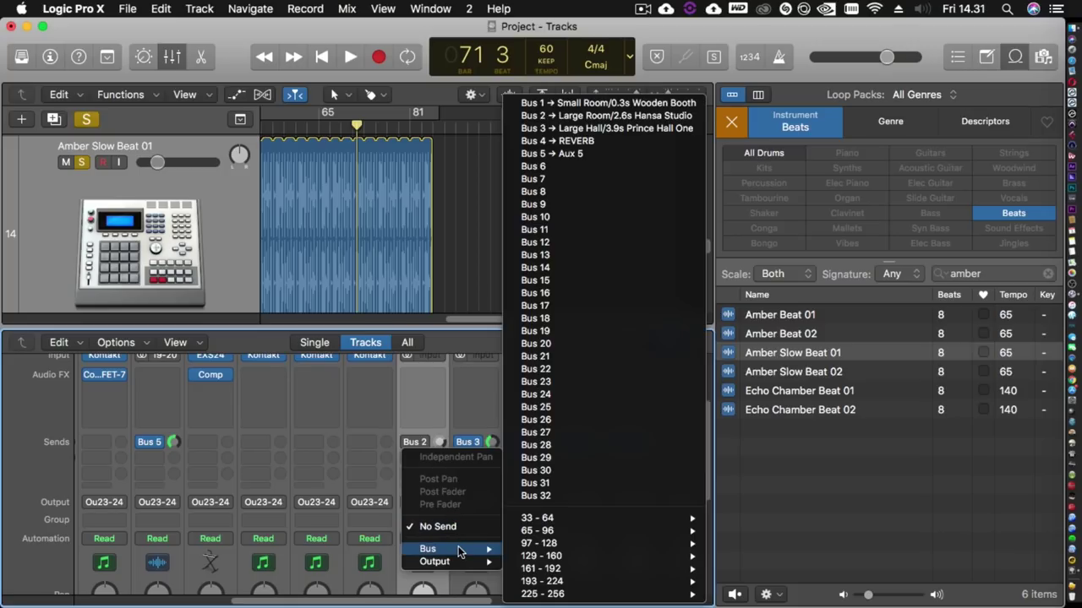
click(587, 169)
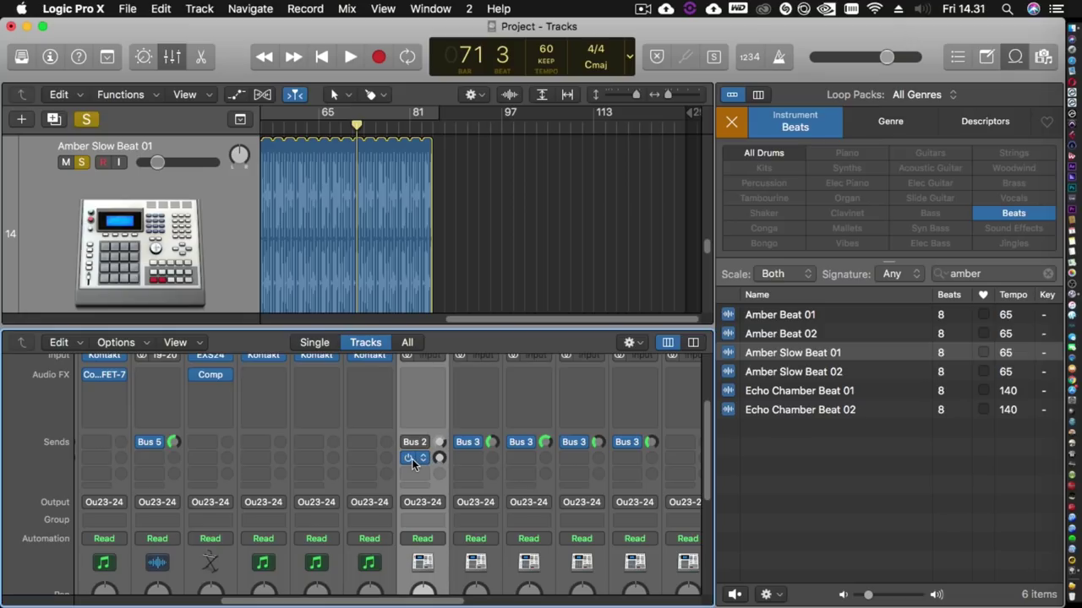
Step: Rename the new Aux 6 channel strip as contoh
drag(459, 602, 720, 605)
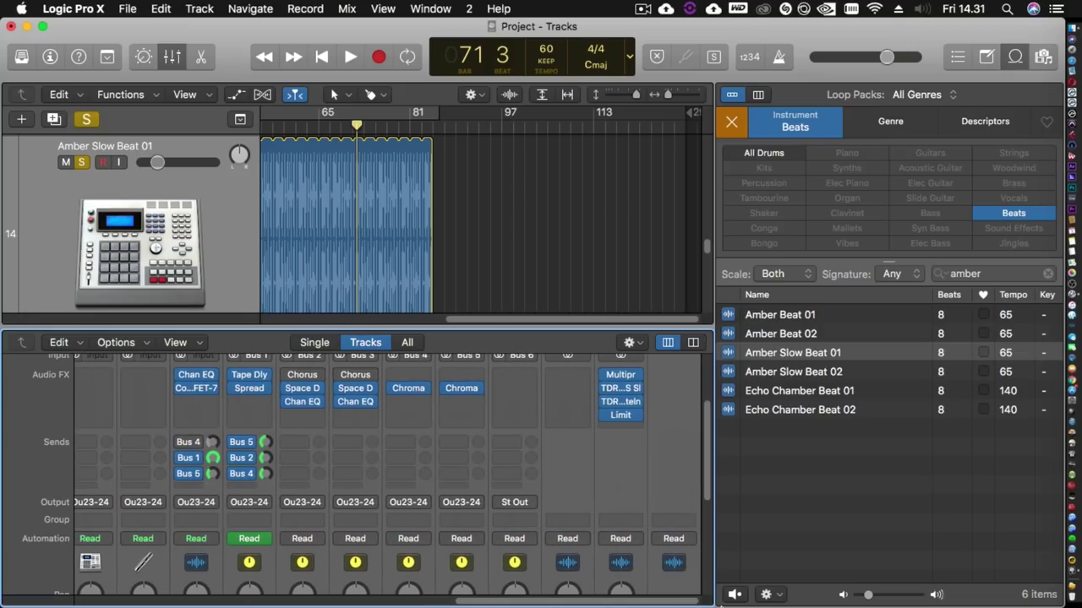
drag(705, 489, 701, 594)
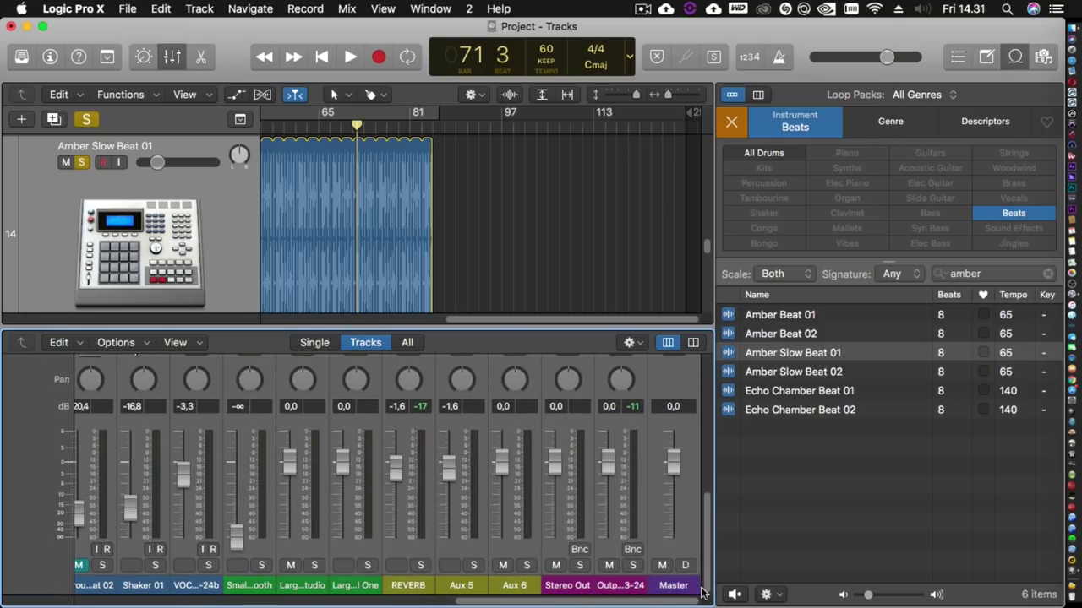
double_click(529, 585)
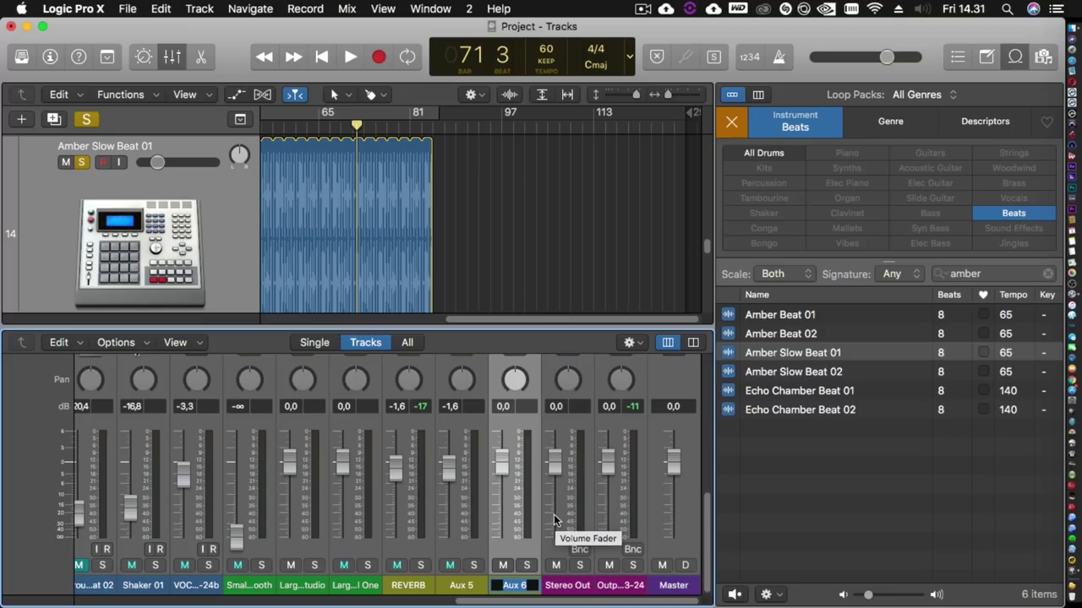
text(contoh)
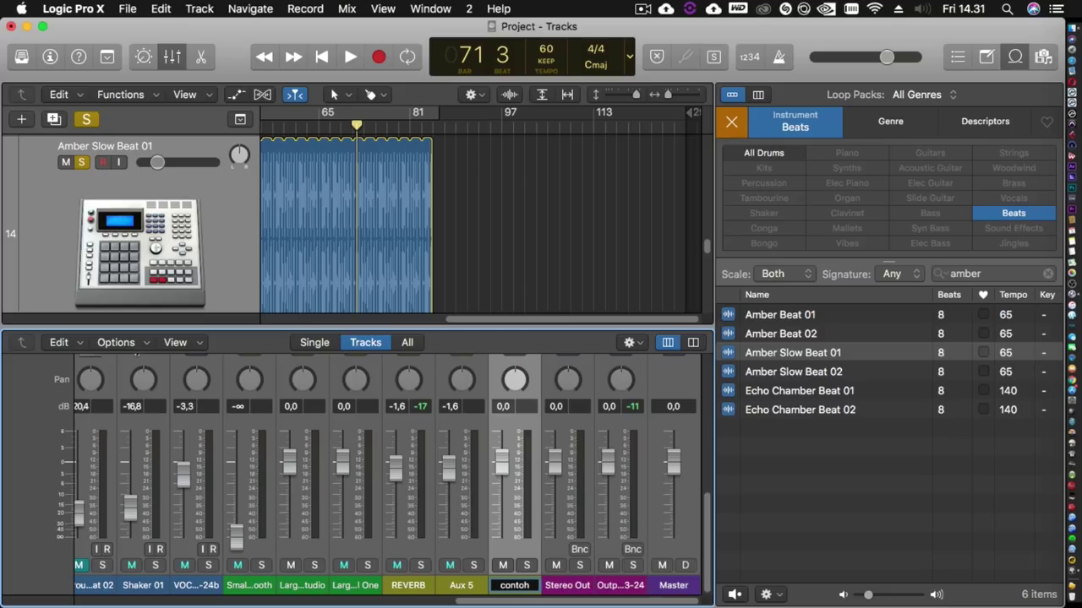
key(Return)
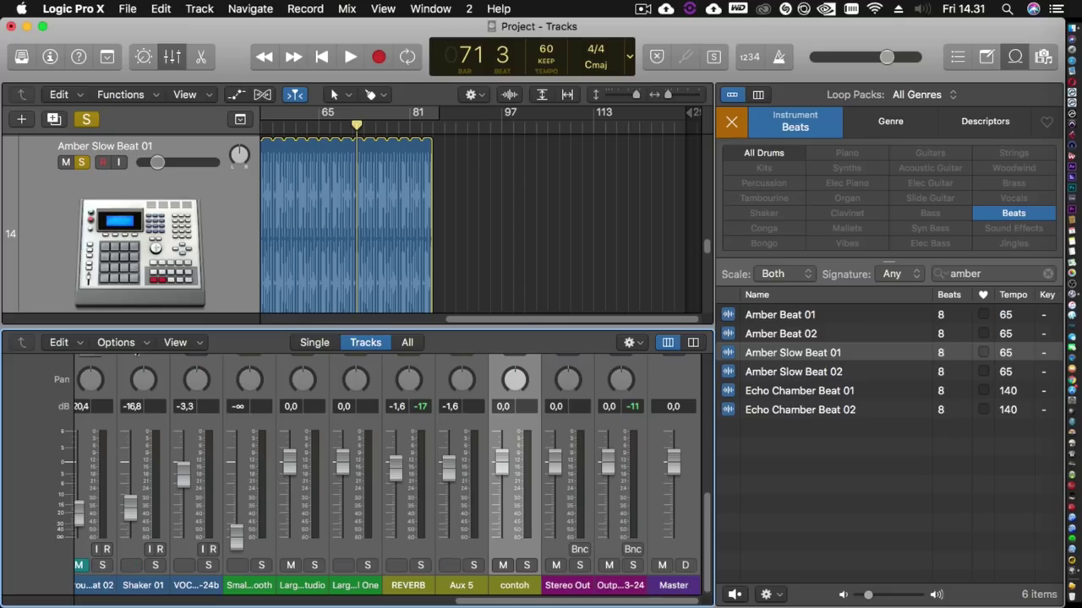
Step: Bring the Amber Slow Beat 01 channel strip into view and play the beat from about bar 70 to check its meter
scroll(708, 542, up, 3)
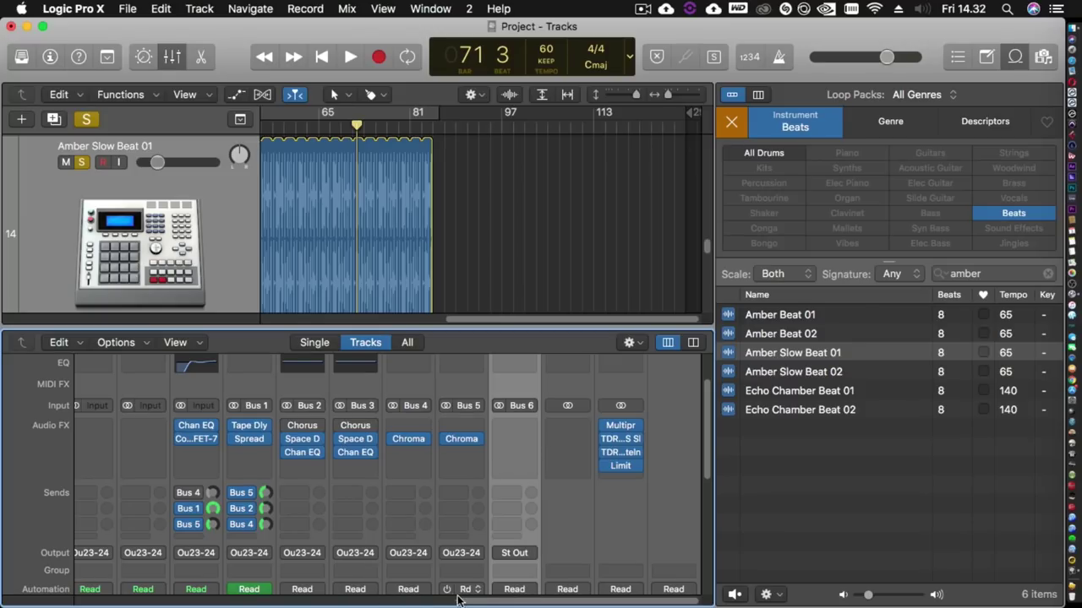
drag(461, 601, 405, 602)
scroll(354, 511, down, 5)
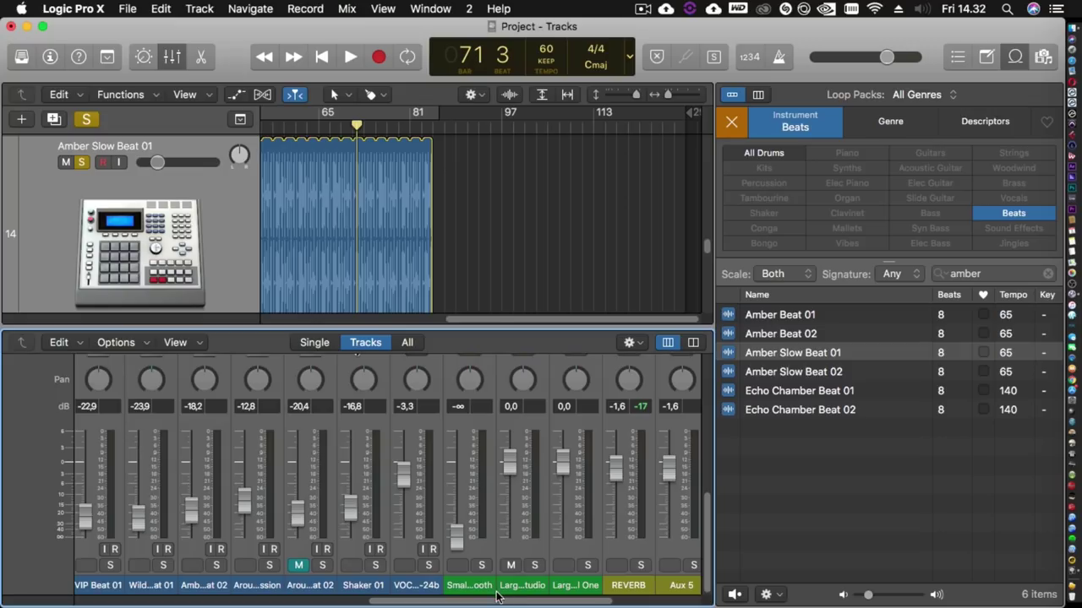
drag(497, 596, 391, 599)
key(space)
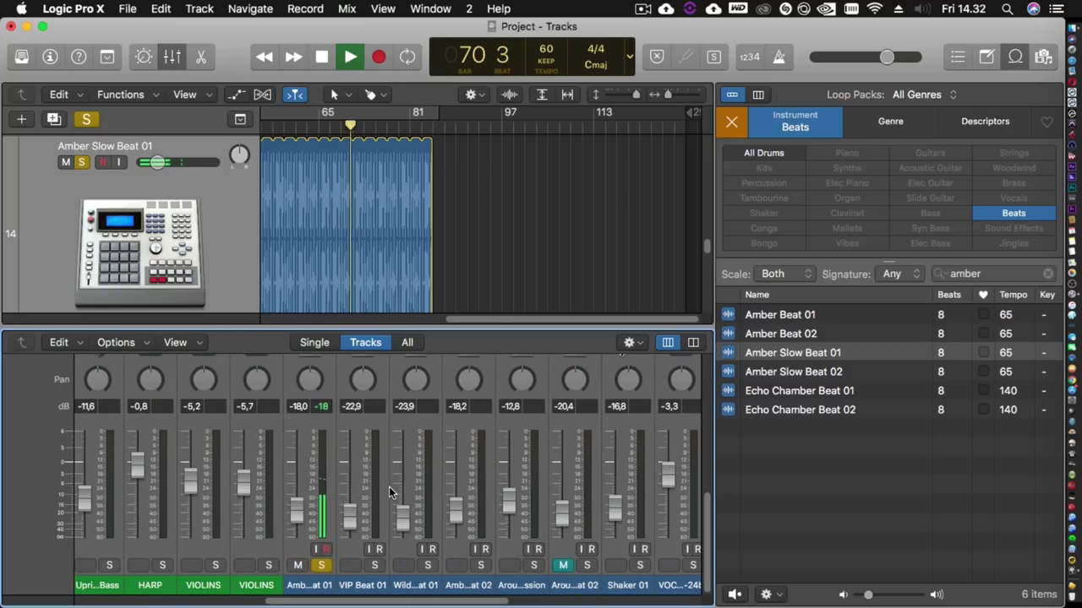
scroll(389, 486, up, 2)
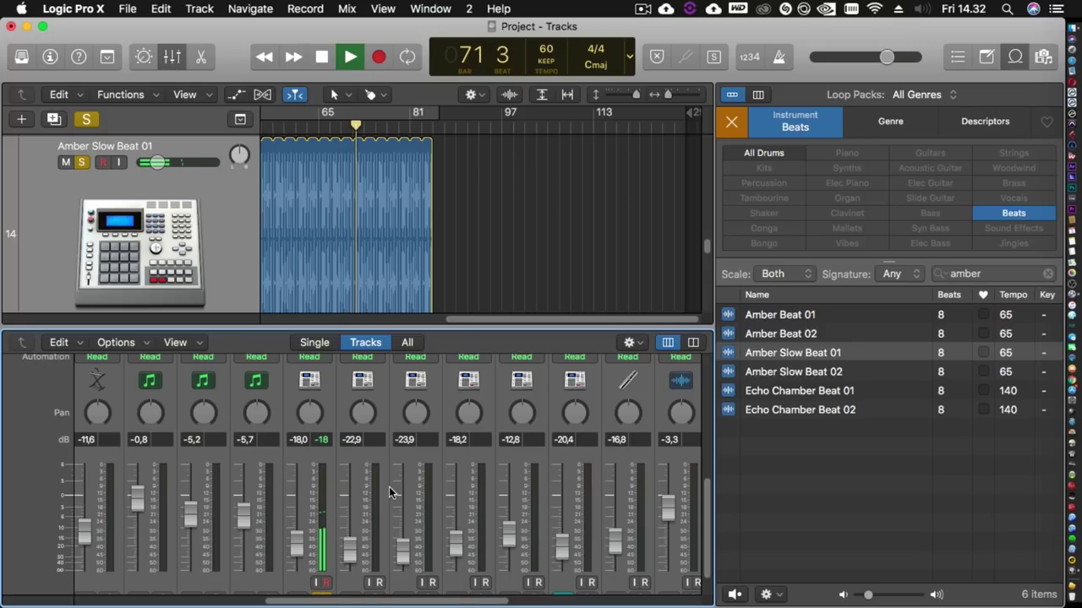
key(space)
Step: Show the contoh aux channel strip and play the beat from about bar 70 to check its meter
drag(460, 605, 681, 605)
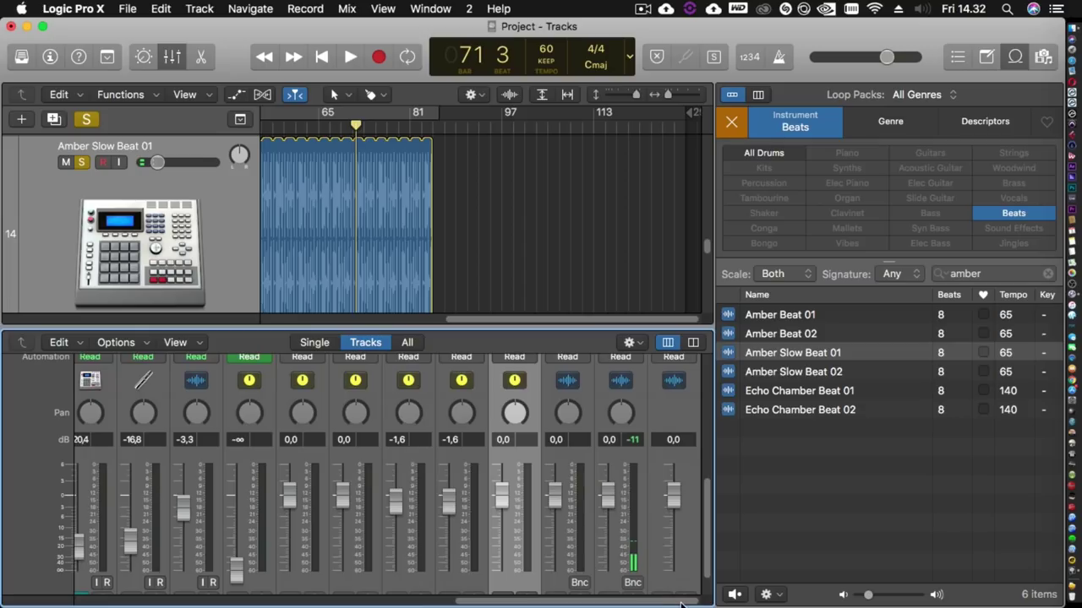
scroll(660, 527, down, 2)
key(space)
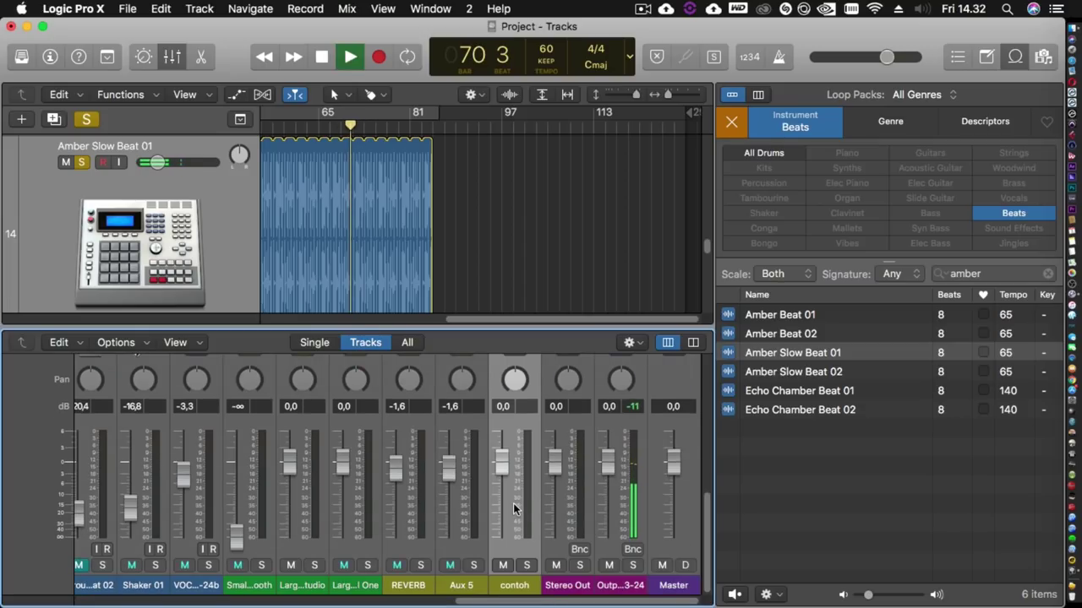
Step: Stop playback and raise the Bus 6 send level on the Amber Slow Beat 01 channel strip to -2.0 dB
key(space)
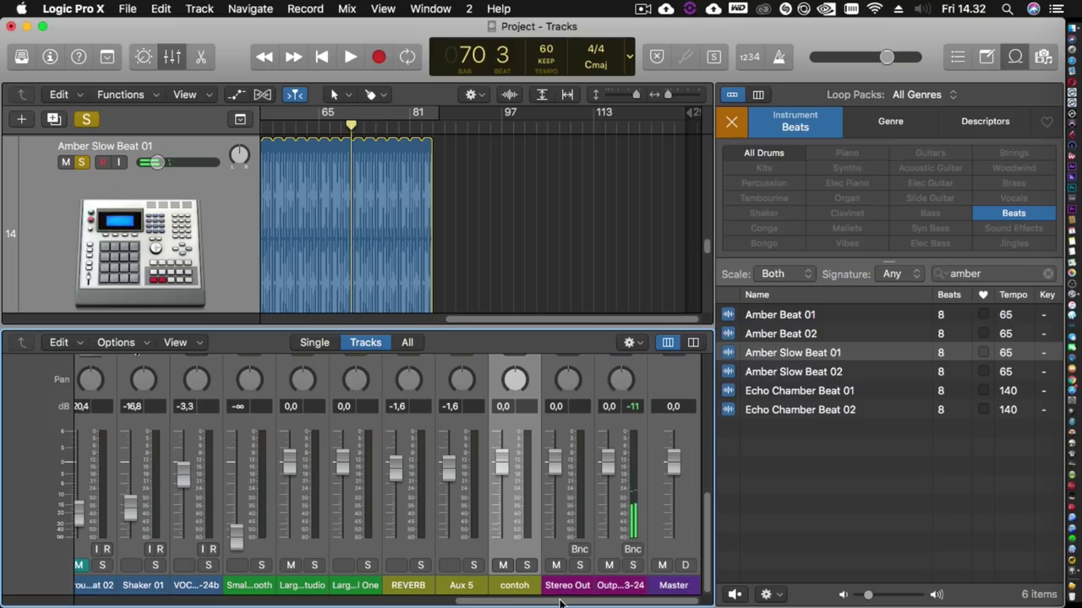
drag(566, 603, 402, 605)
scroll(372, 574, left, 2)
scroll(331, 536, up, 5)
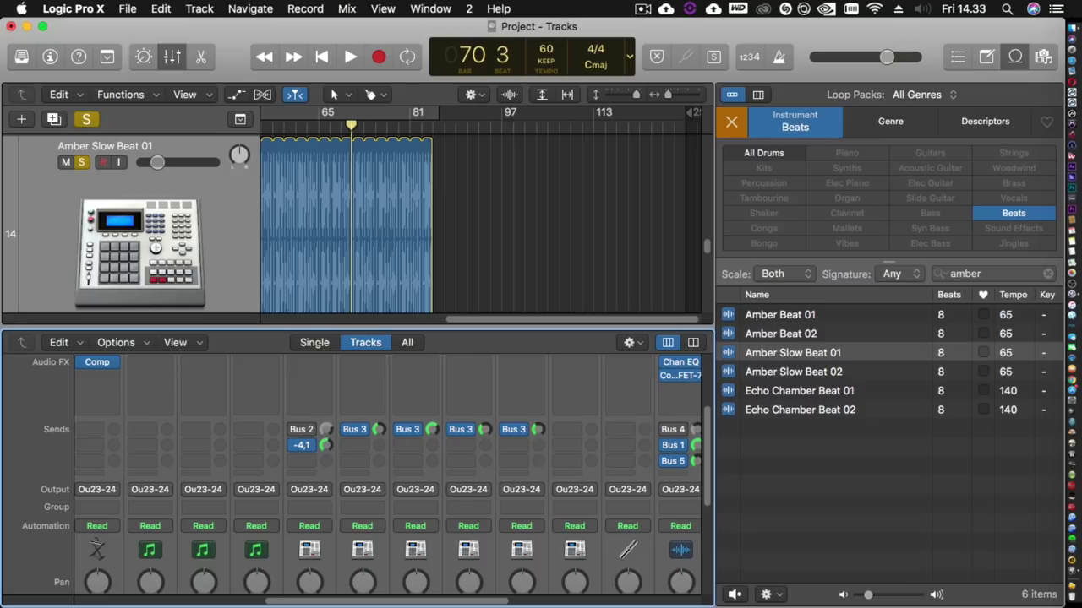
drag(324, 445, 325, 445)
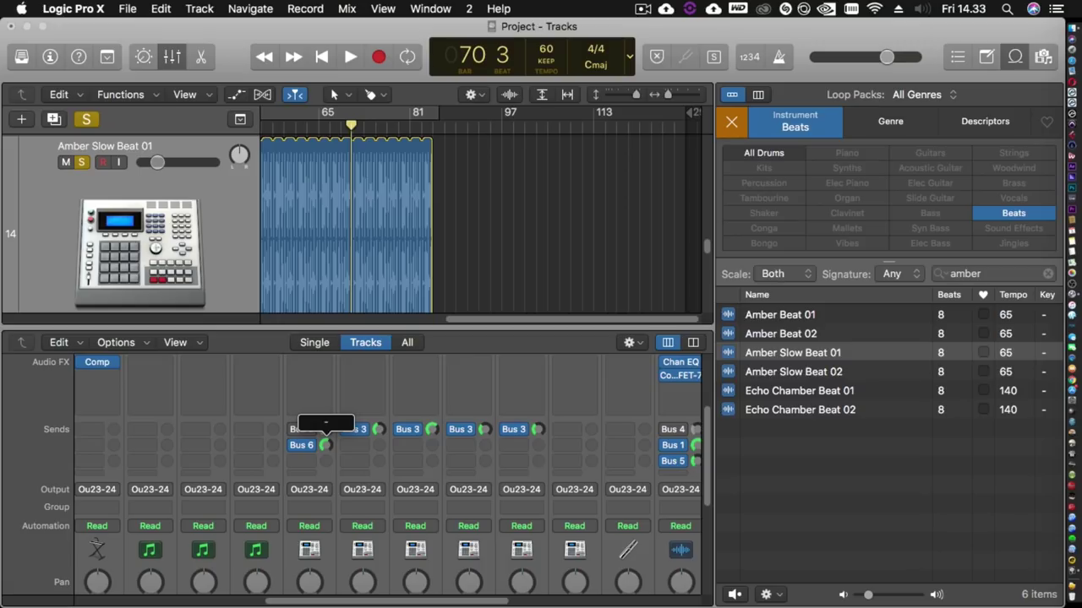
drag(325, 445, 326, 446)
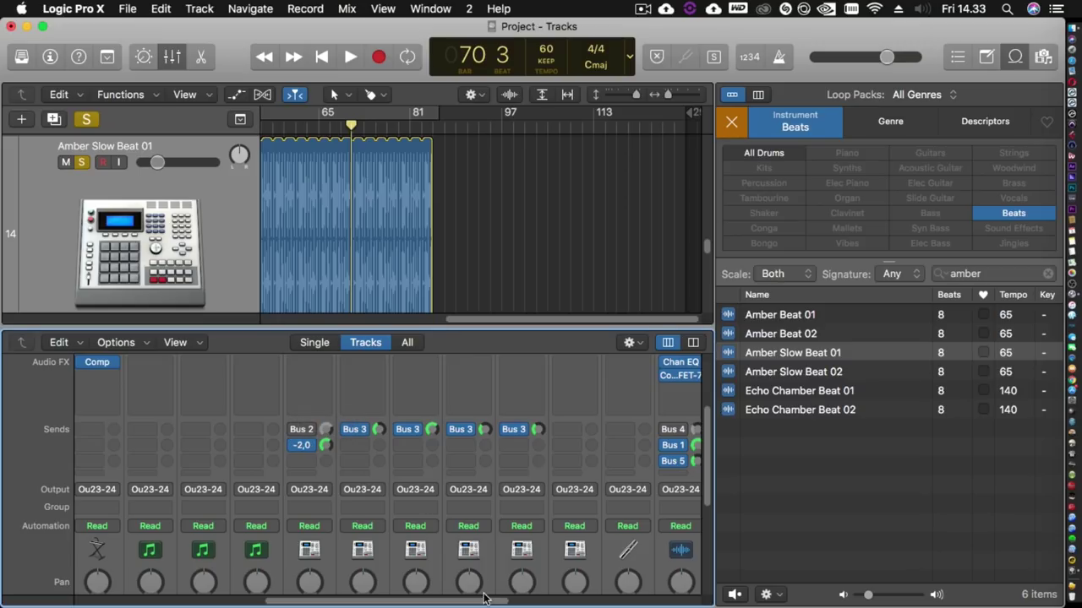
Step: Show the contoh aux fader and play the beat from about bar 70 to check the level arriving from Bus 6
drag(486, 601, 687, 603)
key(space)
scroll(594, 427, down, 5)
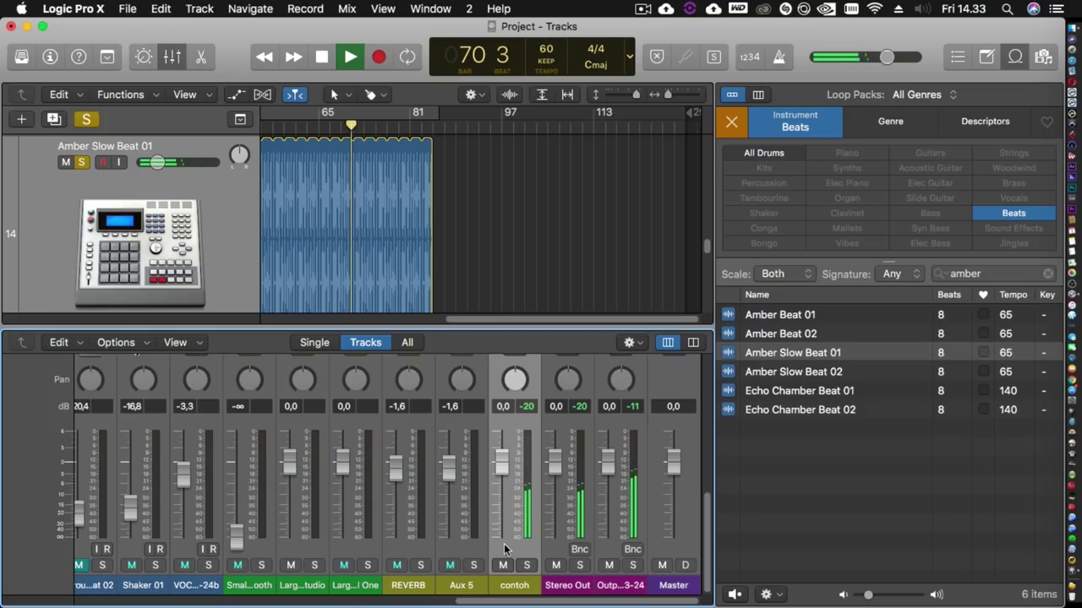
click(527, 557)
key(space)
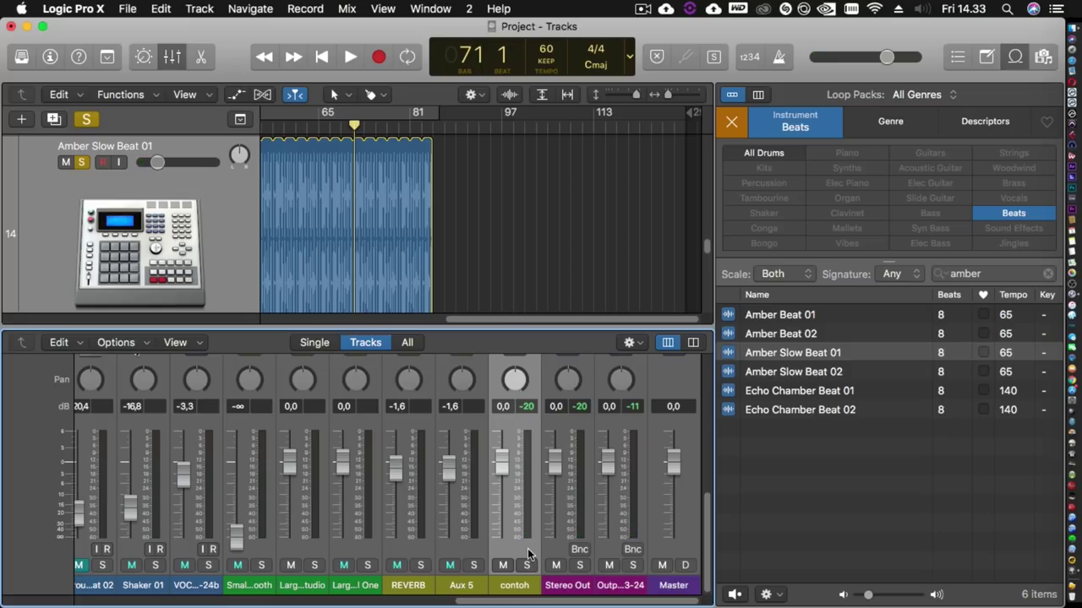
key(space)
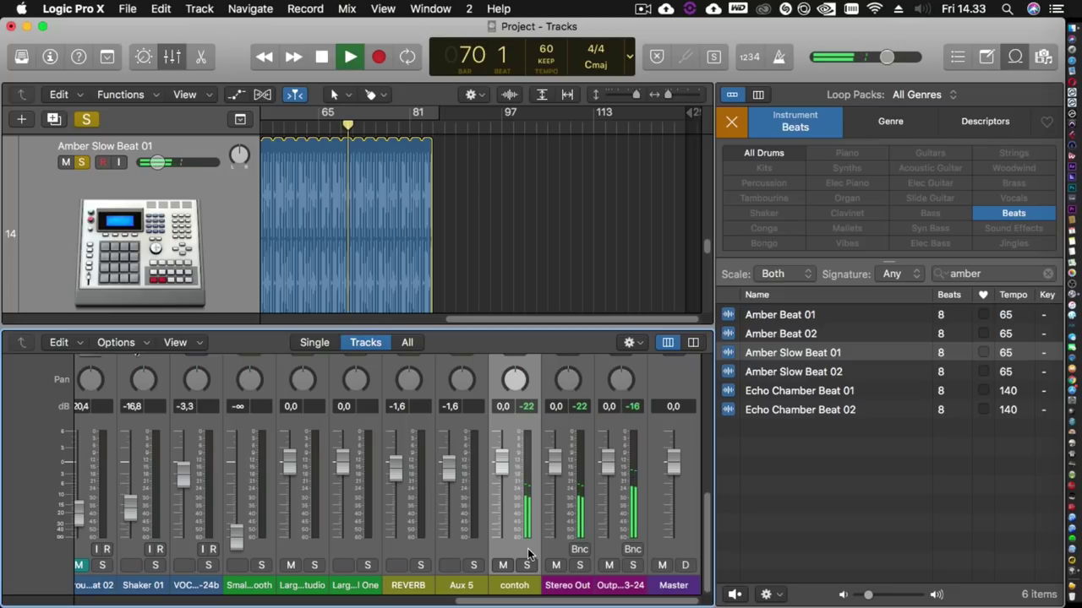
key(space)
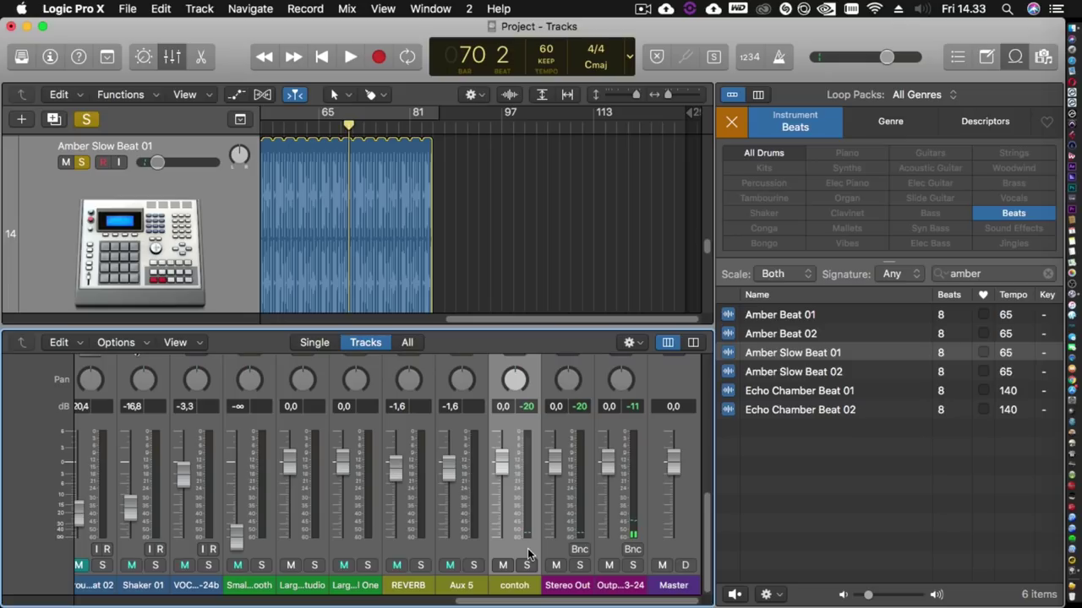
Step: Insert the stereo ChromaVerb reverb in the first Audio FX slot of the contoh aux strip
scroll(528, 553, up, 8)
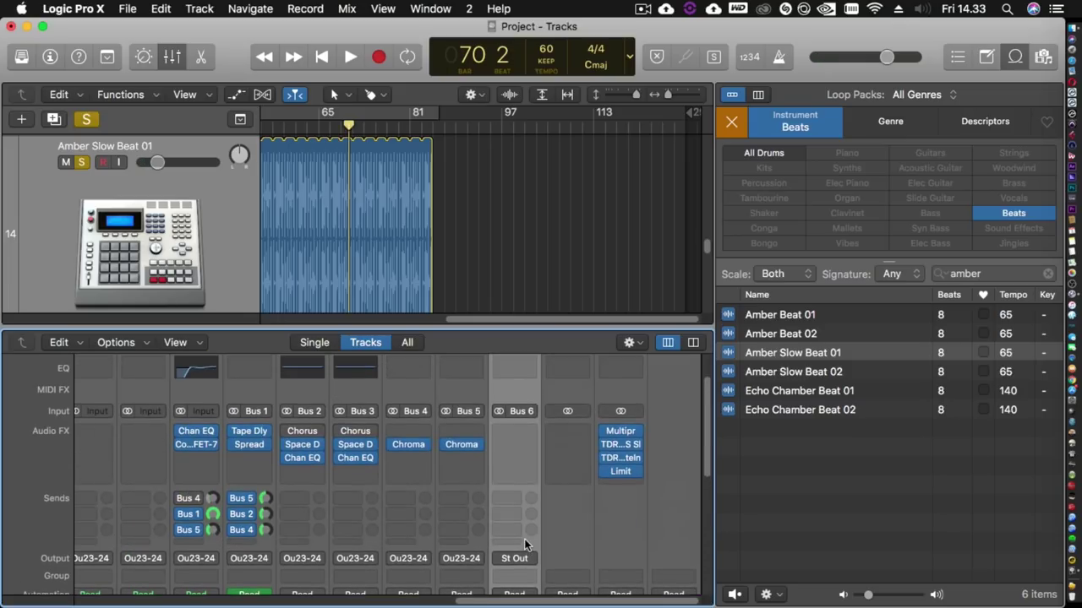
click(502, 431)
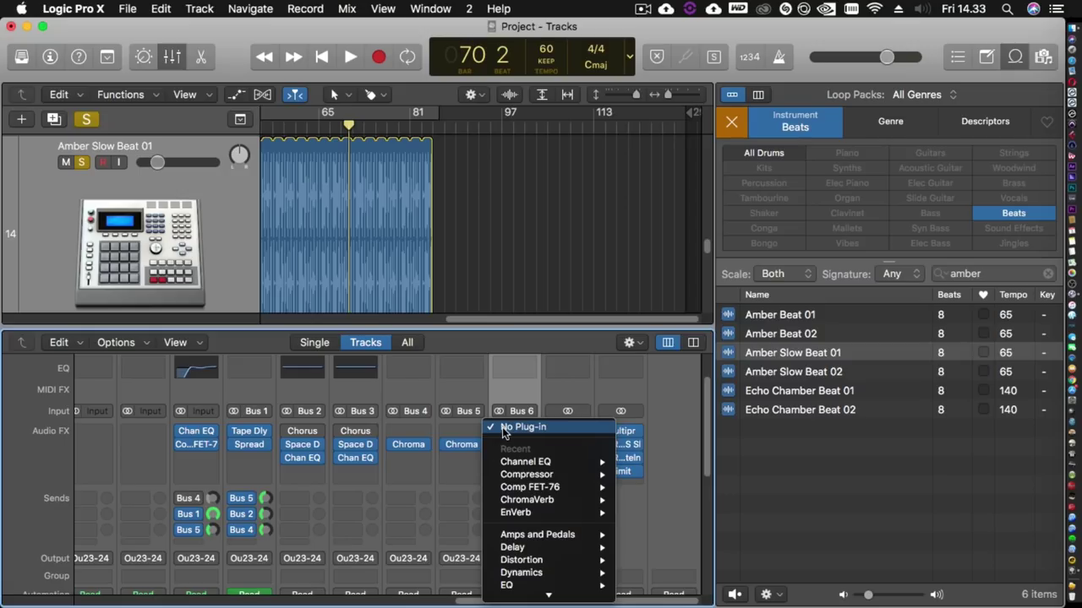
scroll(545, 583, down, 5)
mouse_move(545, 459)
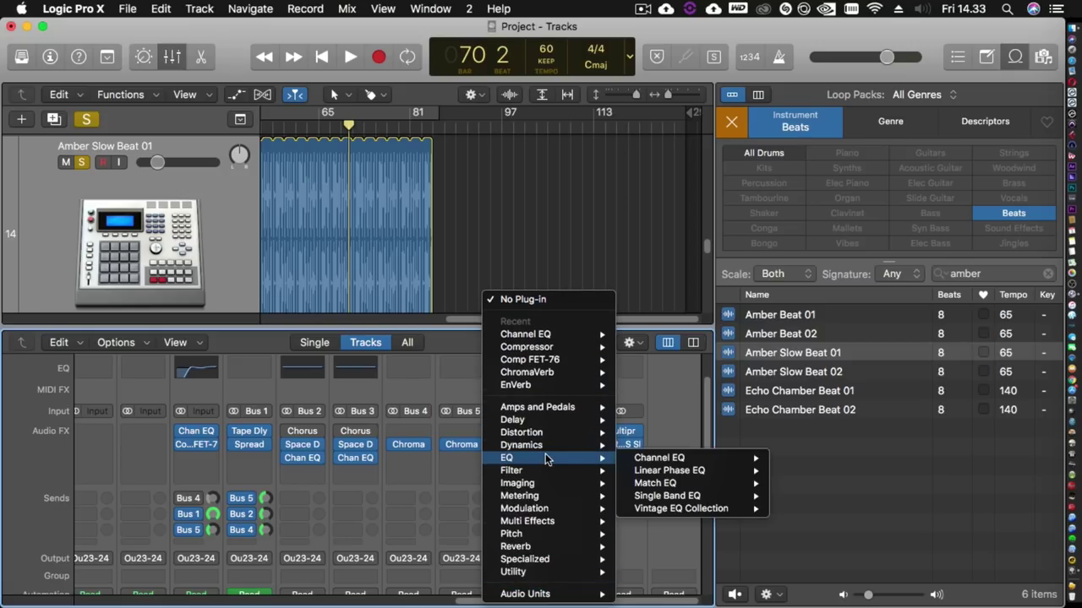
mouse_move(592, 547)
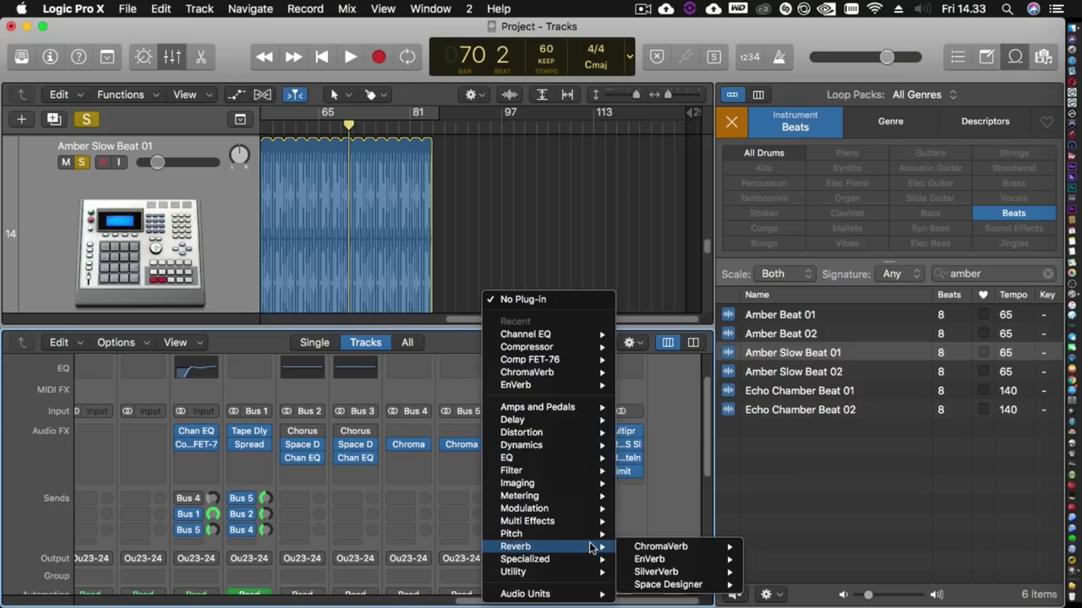
mouse_move(641, 551)
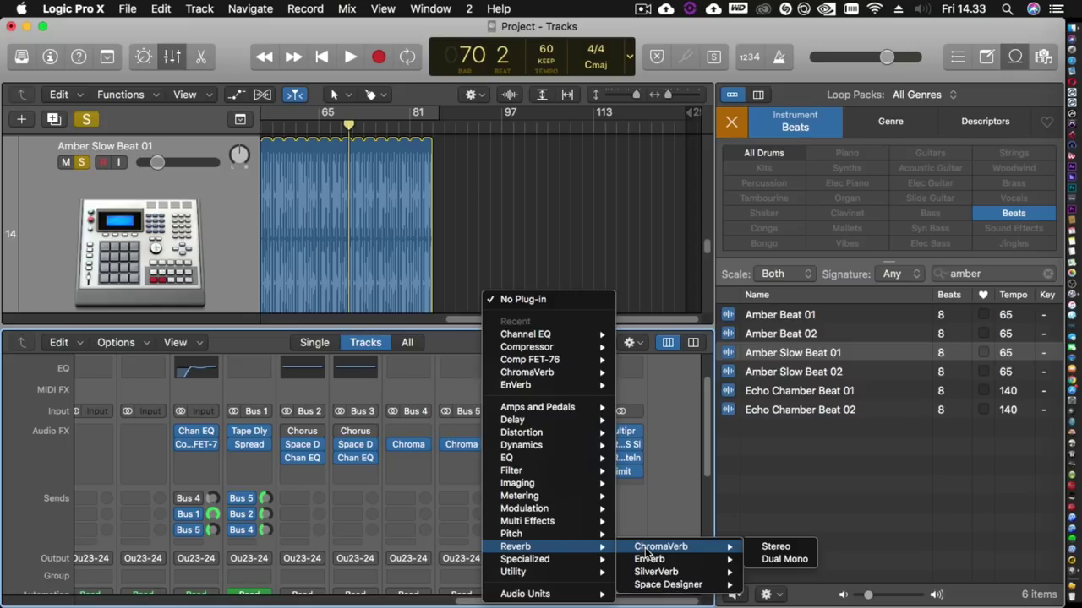
click(765, 546)
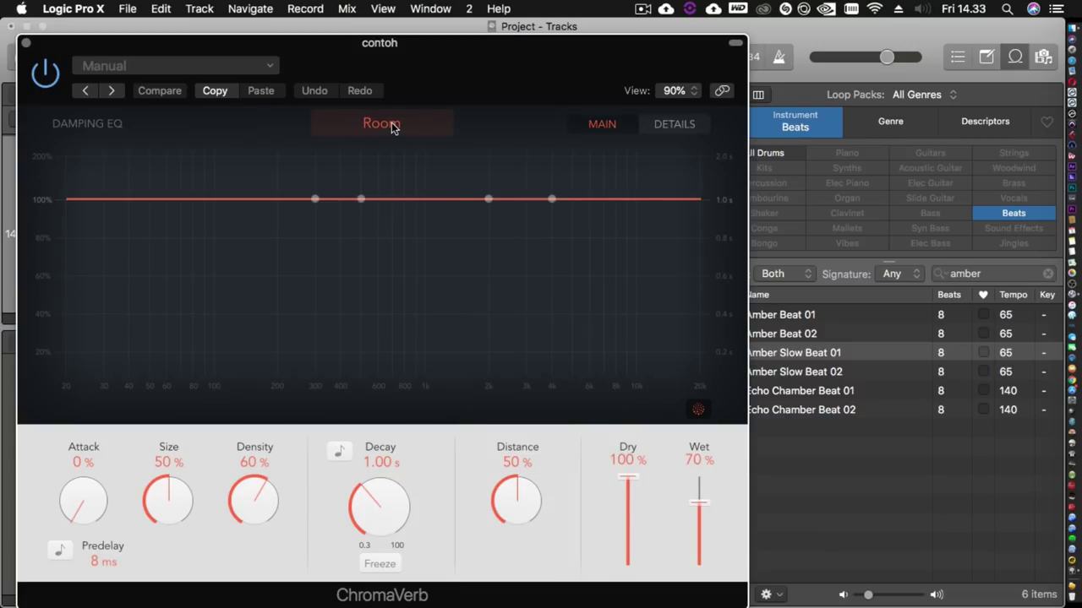
Step: Set the ChromaVerb room type to Chamber
click(380, 124)
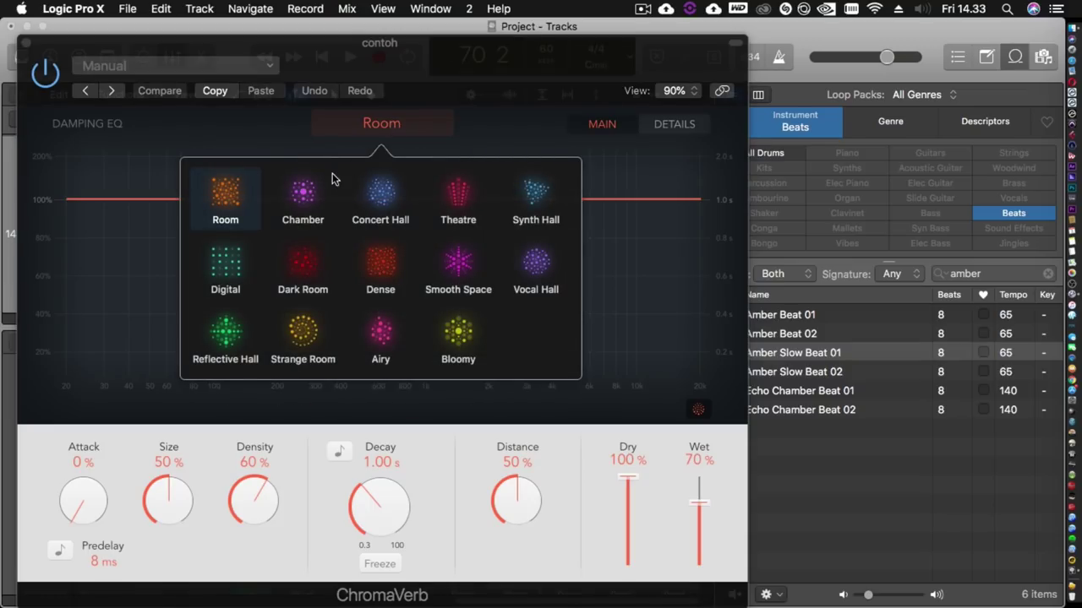
click(306, 196)
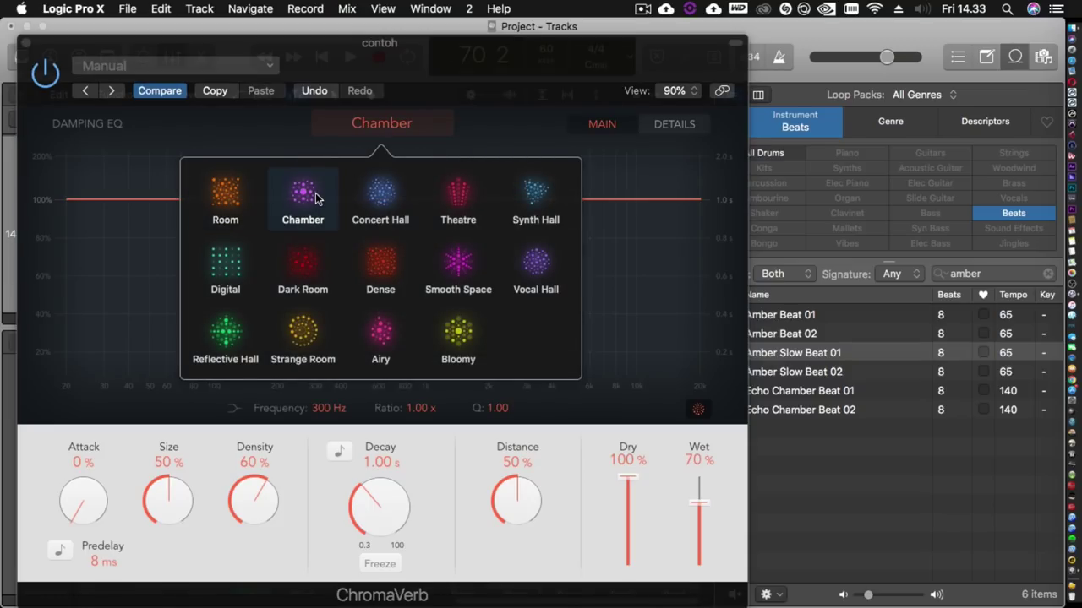
click(428, 85)
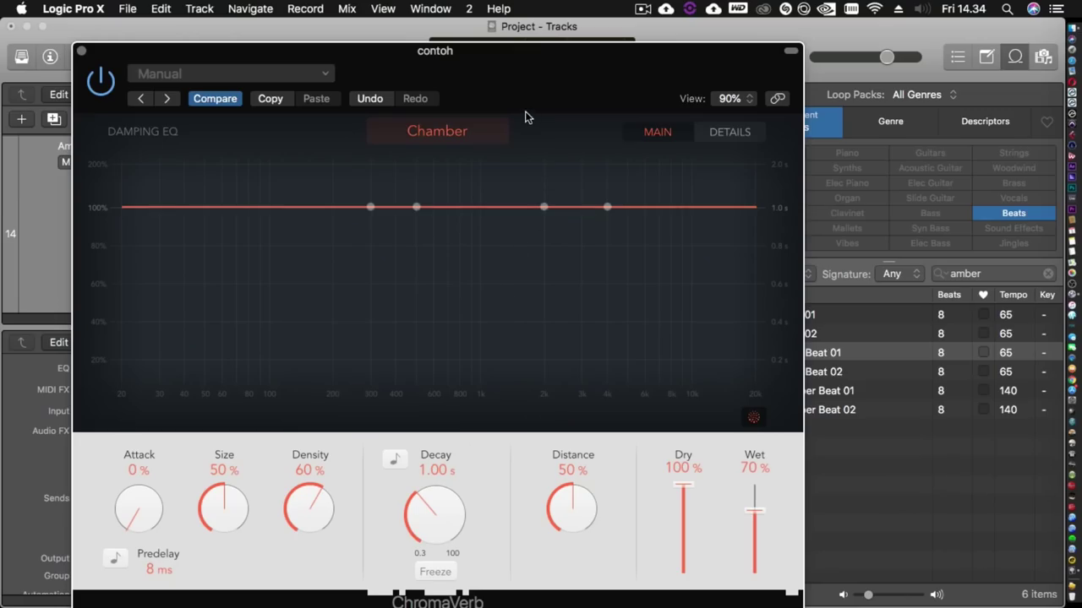
Step: Play the beat through the Chamber reverb and move the ChromaVerb window aside to uncover the mixer strips
drag(511, 81, 498, 478)
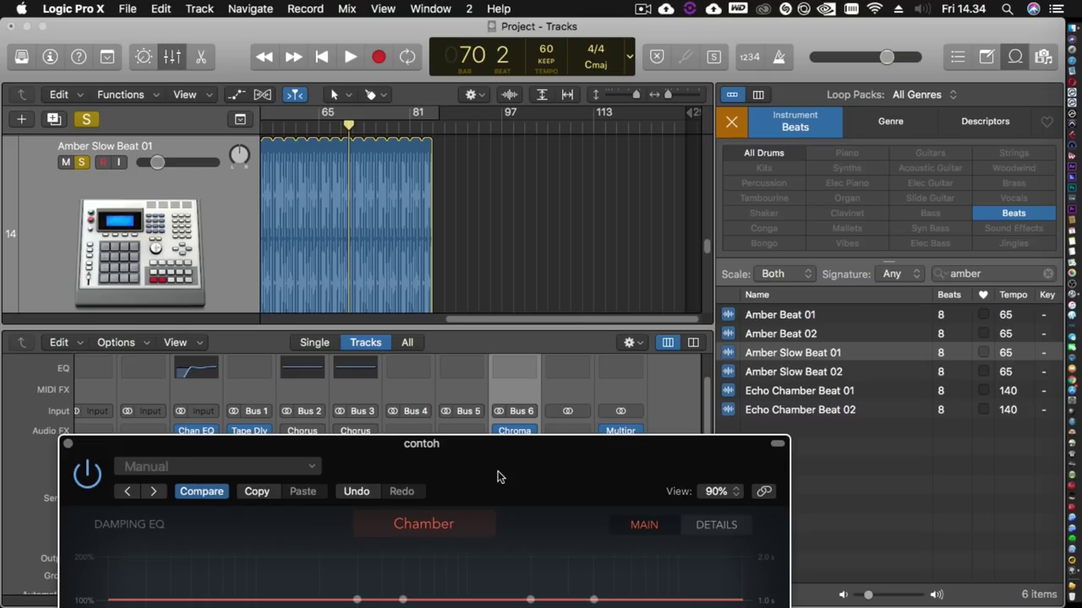
key(space)
drag(500, 475, 255, 102)
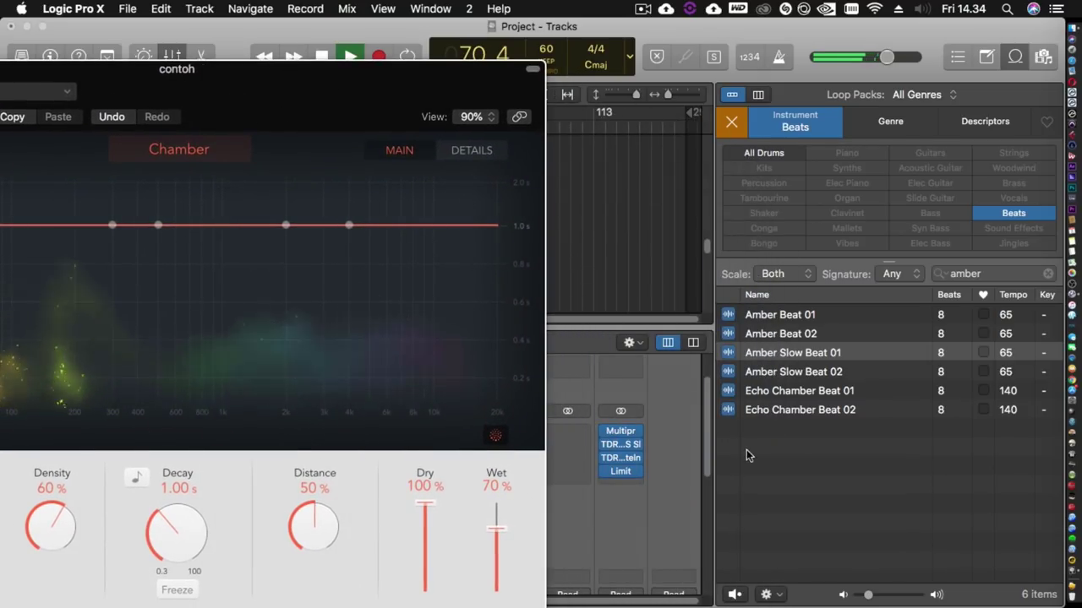
drag(707, 456, 707, 511)
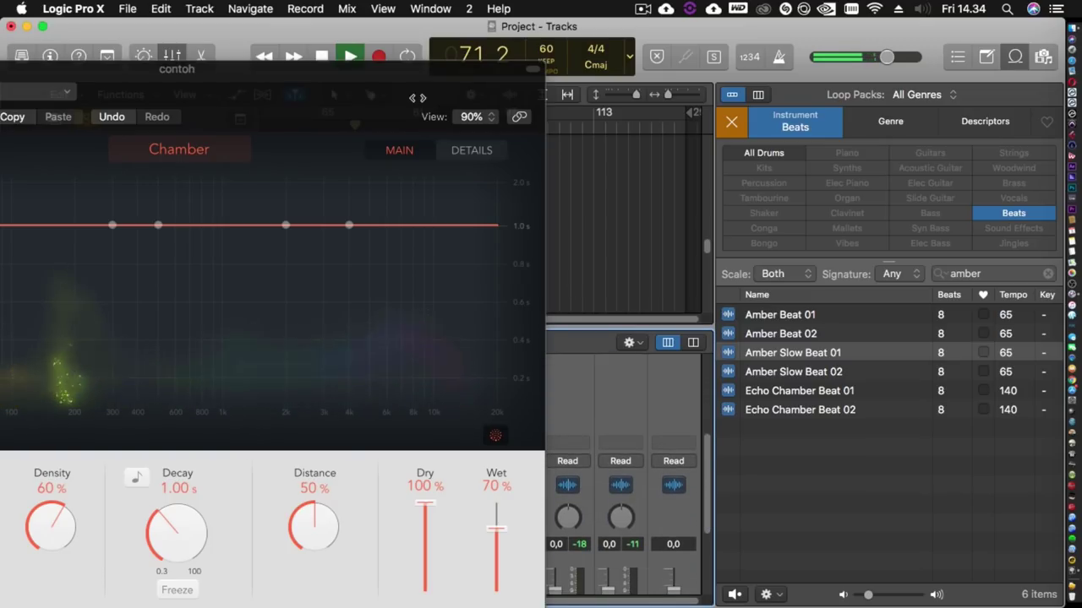
drag(414, 95, 1021, 61)
key(space)
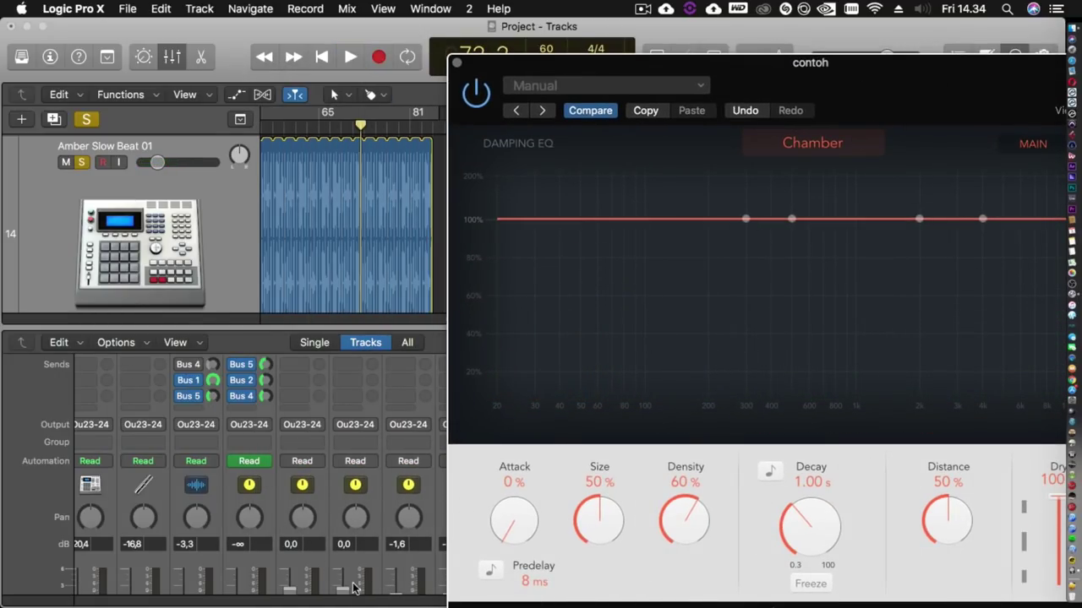
Step: Find the Bus 6 send on the Amber Slow Beat 01 strip and play the beat while watching ChromaVerb react
scroll(342, 602, right, 10)
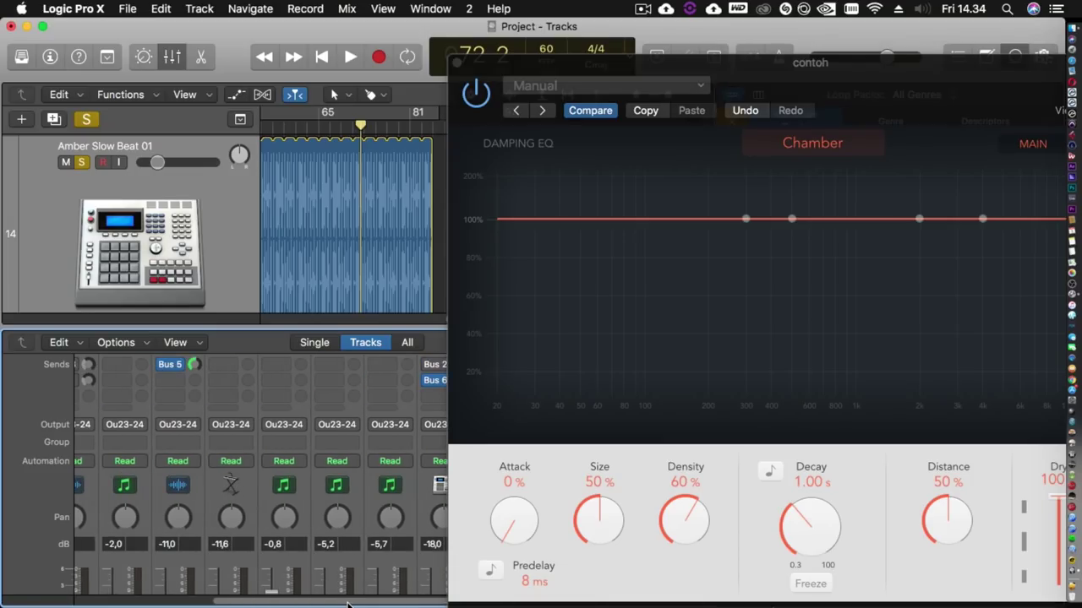
scroll(346, 602, left, 10)
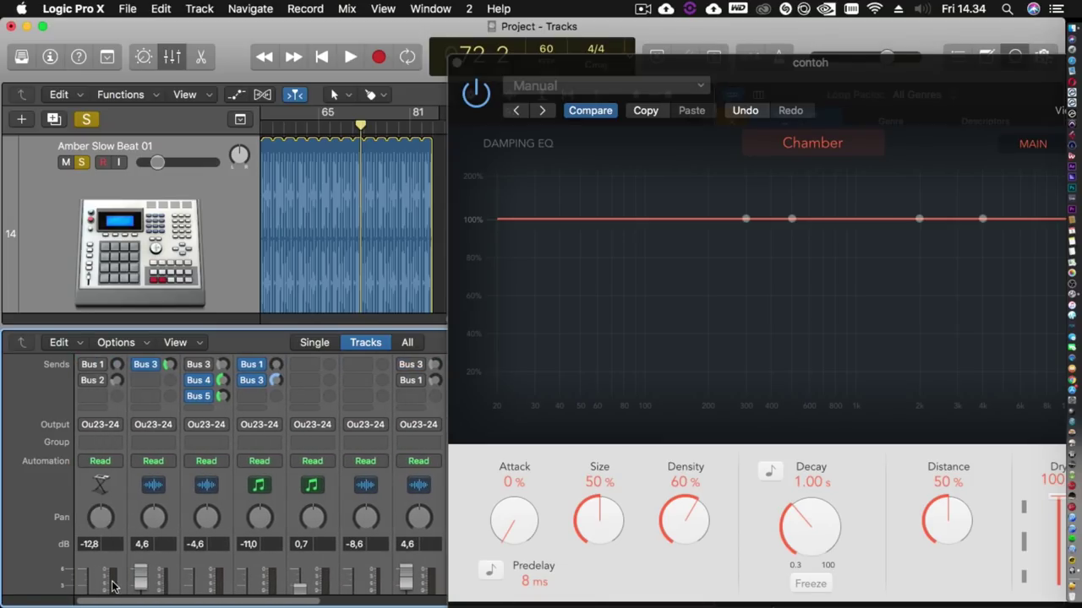
scroll(114, 585, right, 10)
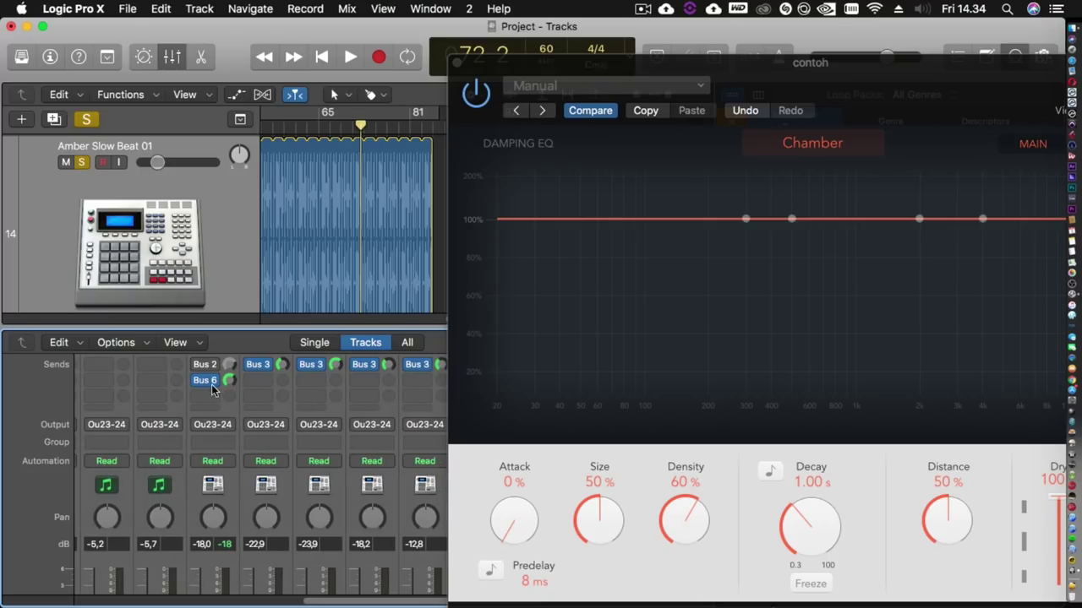
key(space)
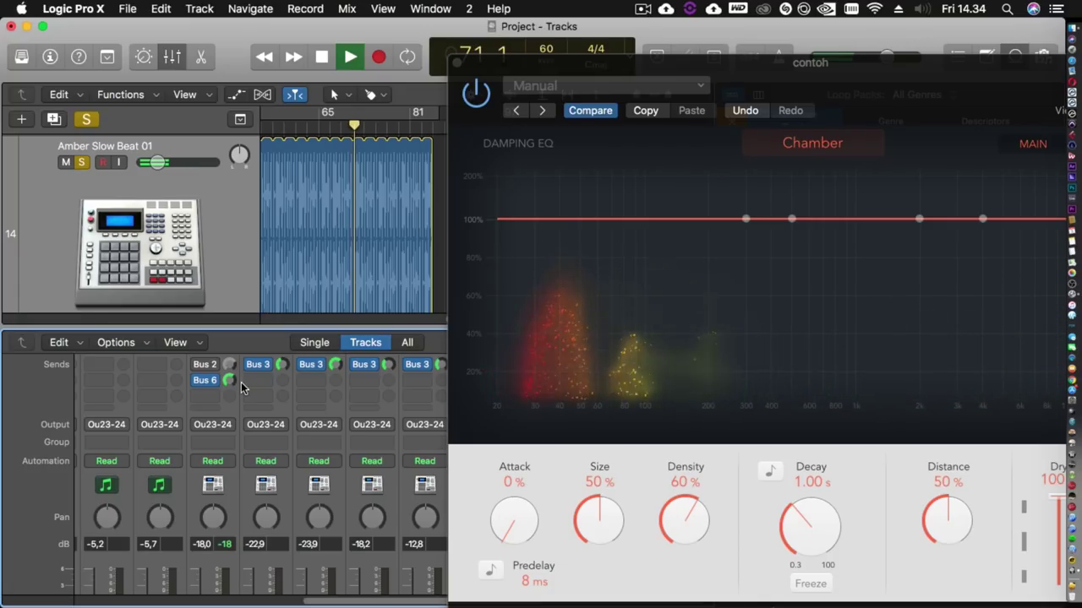
key(space)
Step: Bypass the Bus 6 send, play the beat without reverb for comparison, and re-enable the send
mouse_move(204, 381)
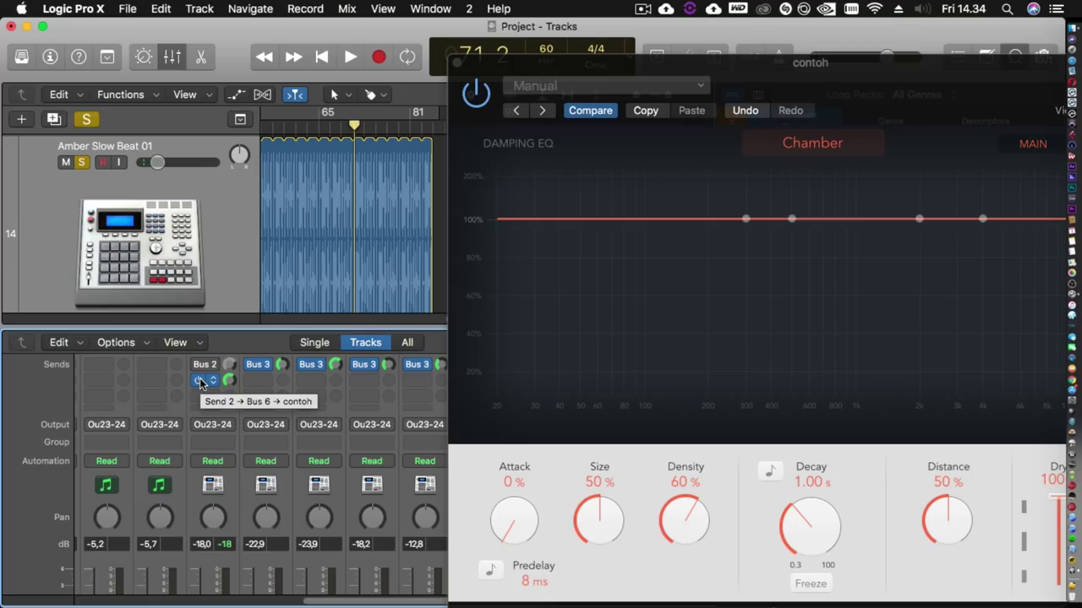
click(200, 382)
key(space)
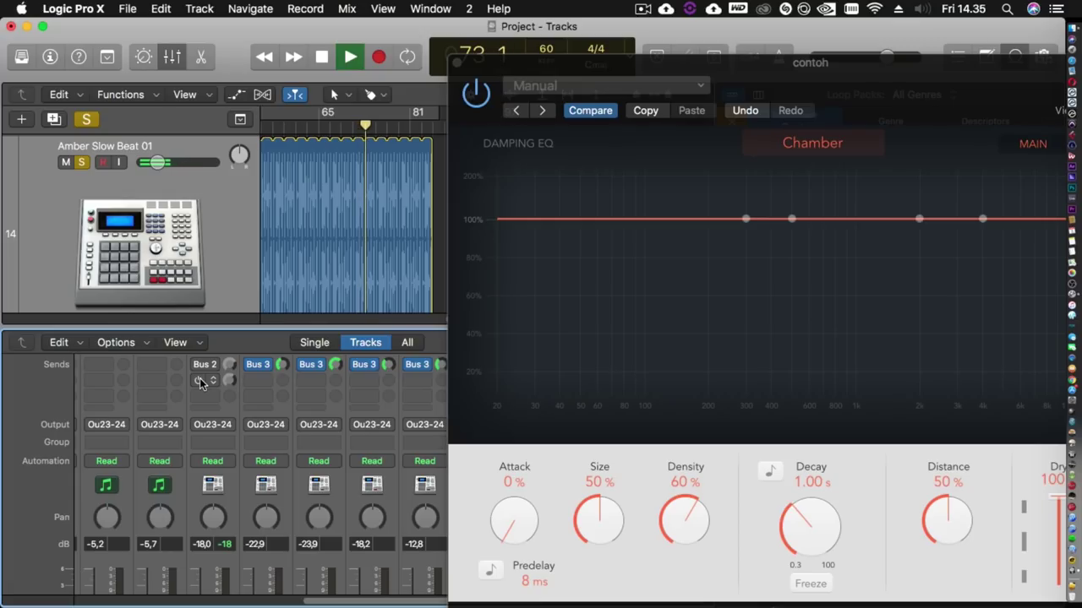
key(space)
click(200, 381)
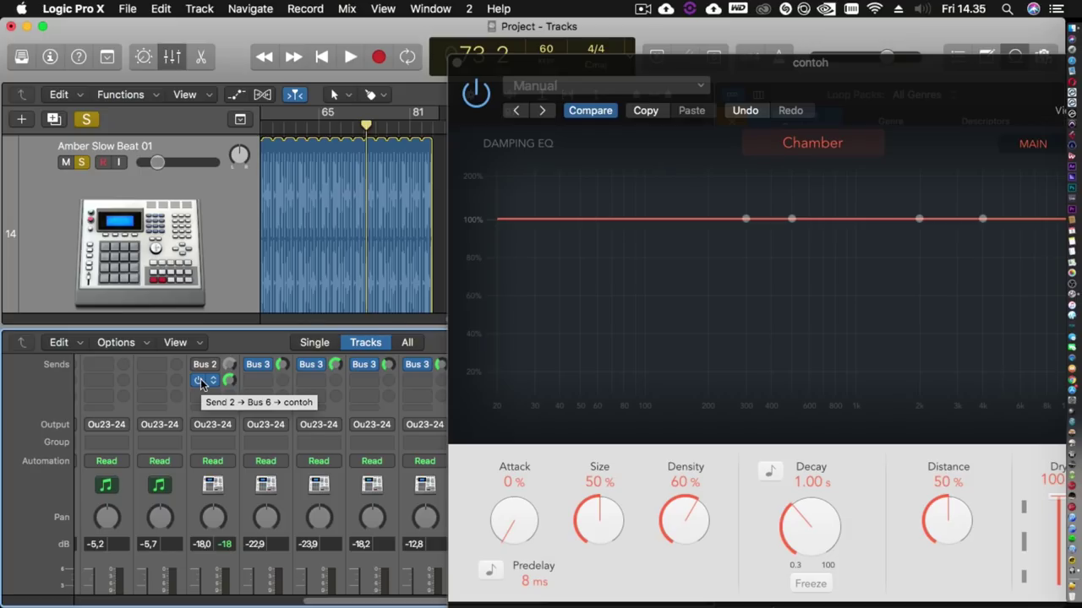
Step: Reroute the second send of Amber Slow Beat 01 to Bus 4 (REVERB) and play the beat briefly to hear it
click(455, 66)
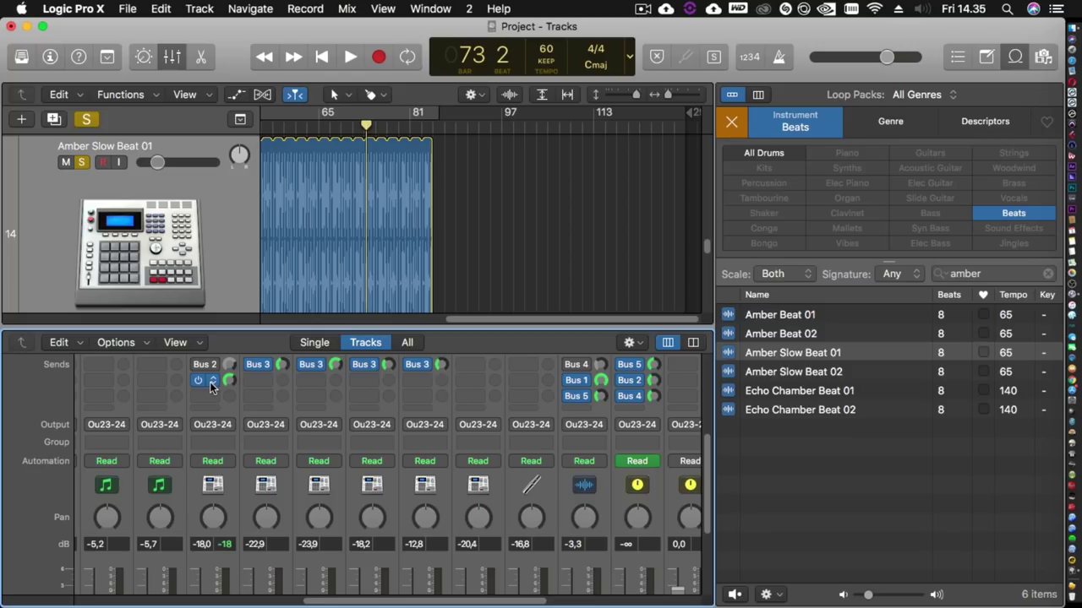
click(210, 382)
mouse_move(222, 494)
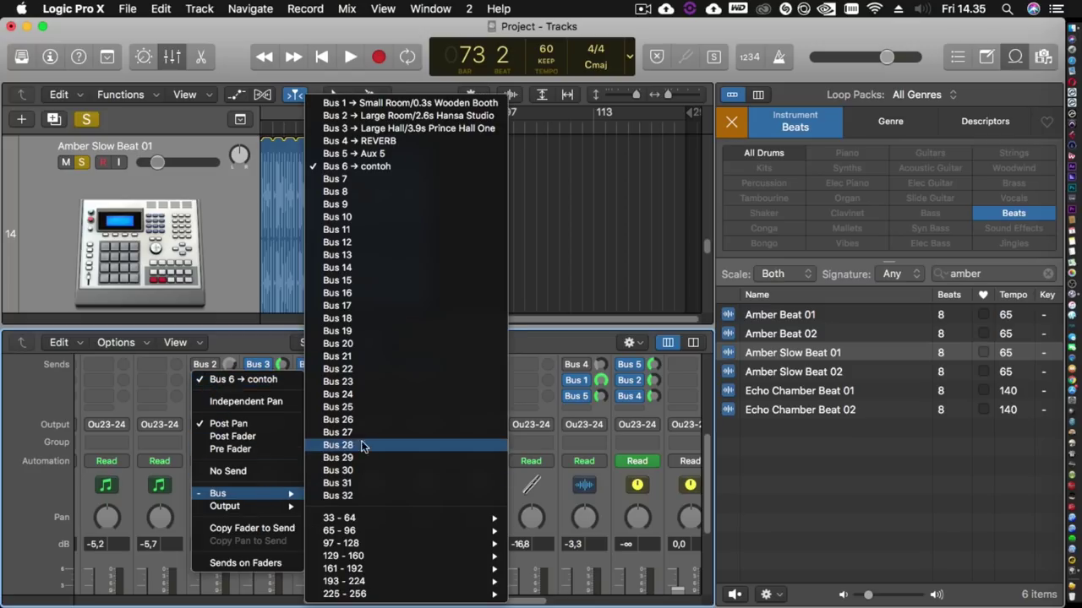
click(372, 141)
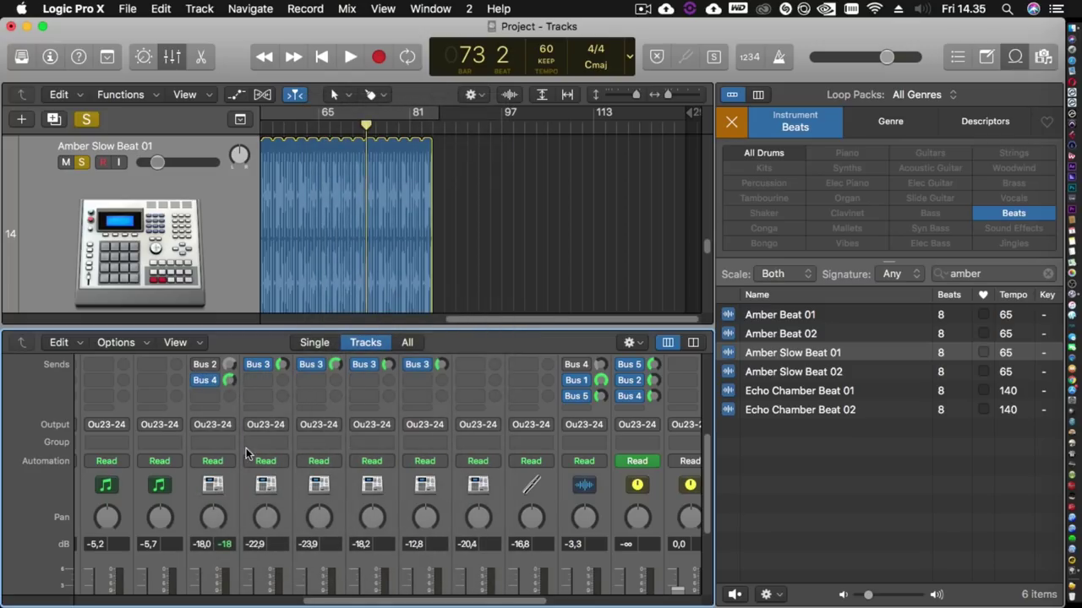
key(space)
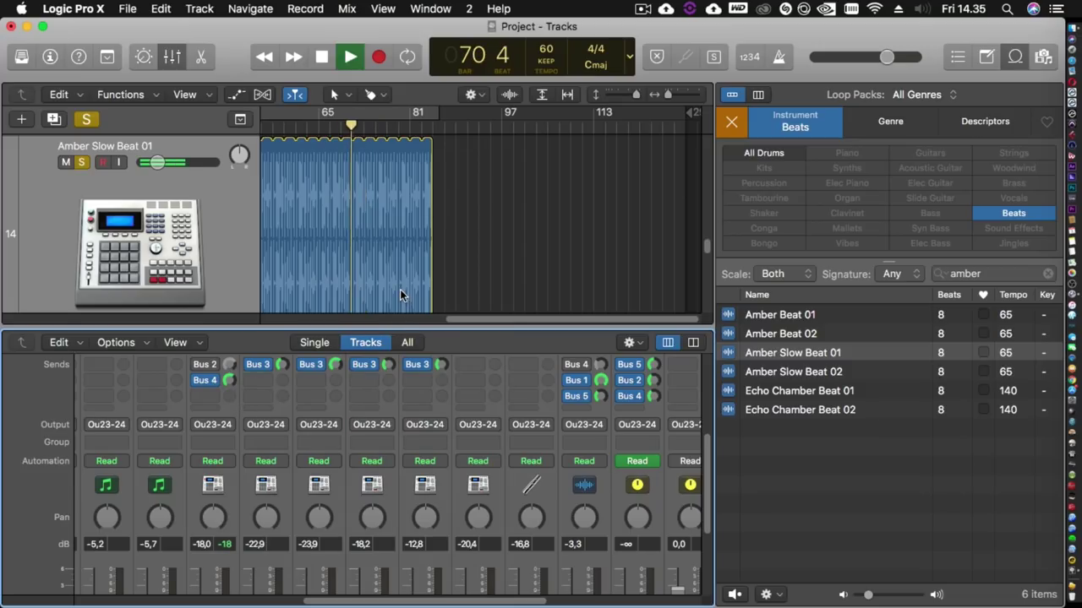
key(space)
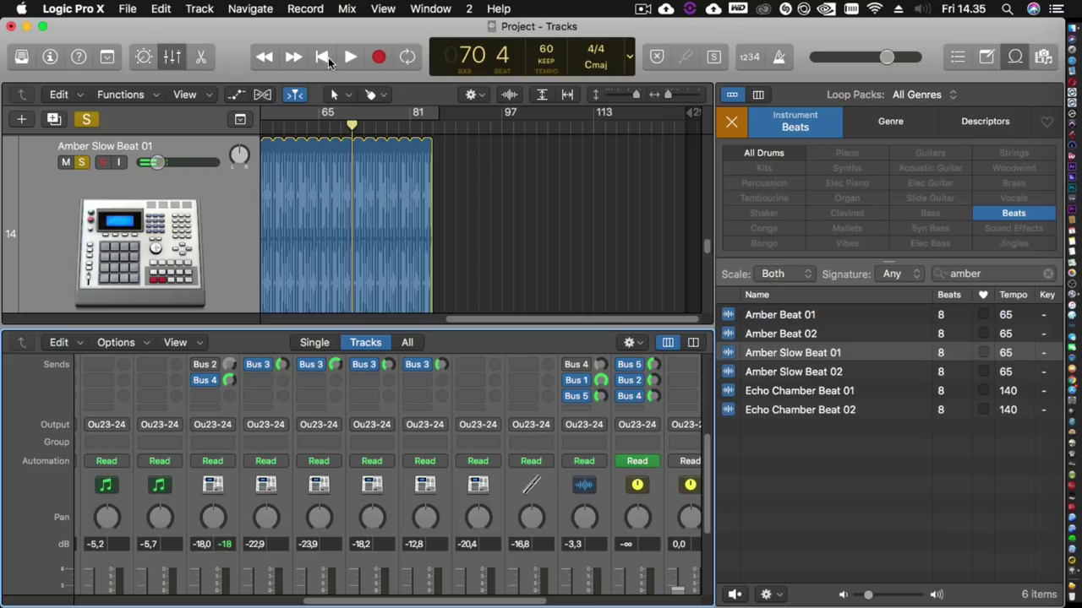
Step: Return the playhead to the start of the project and select the VIP Beat 01 track
click(324, 58)
scroll(360, 216, down, 3)
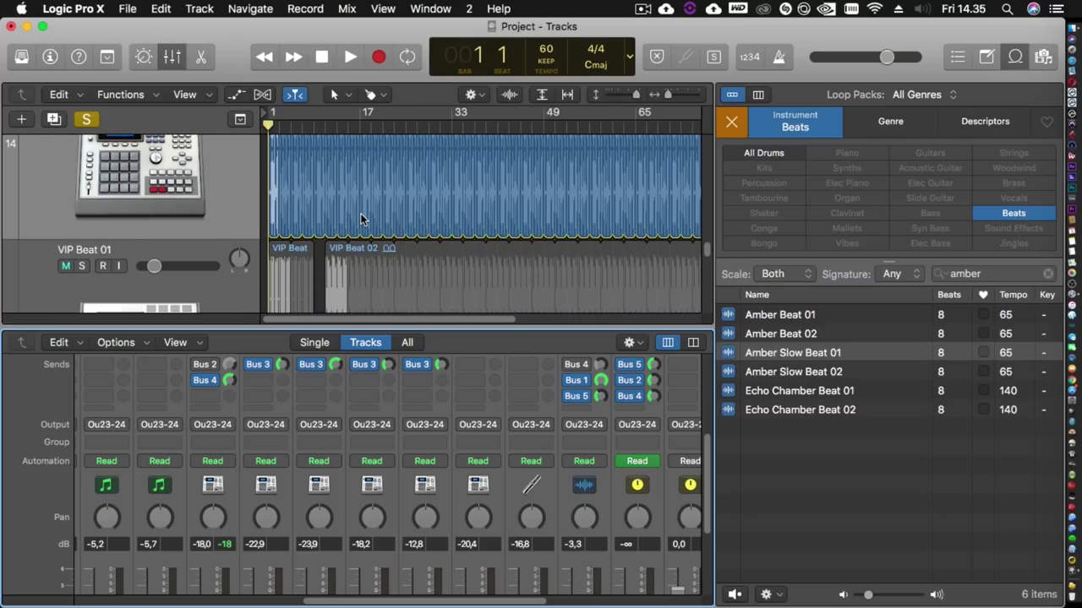
scroll(193, 231, down, 1)
click(171, 214)
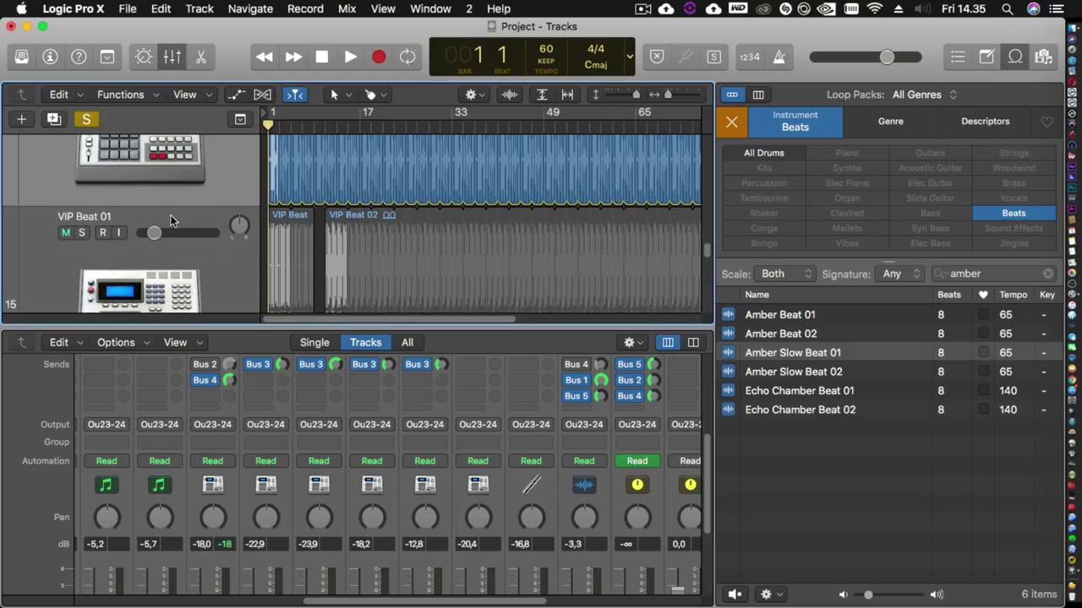
Step: Select the VIP Beat 01 track and solo it so it plays with Amber Slow Beat 01
scroll(170, 214, down, 2)
scroll(173, 236, up, 2)
click(82, 216)
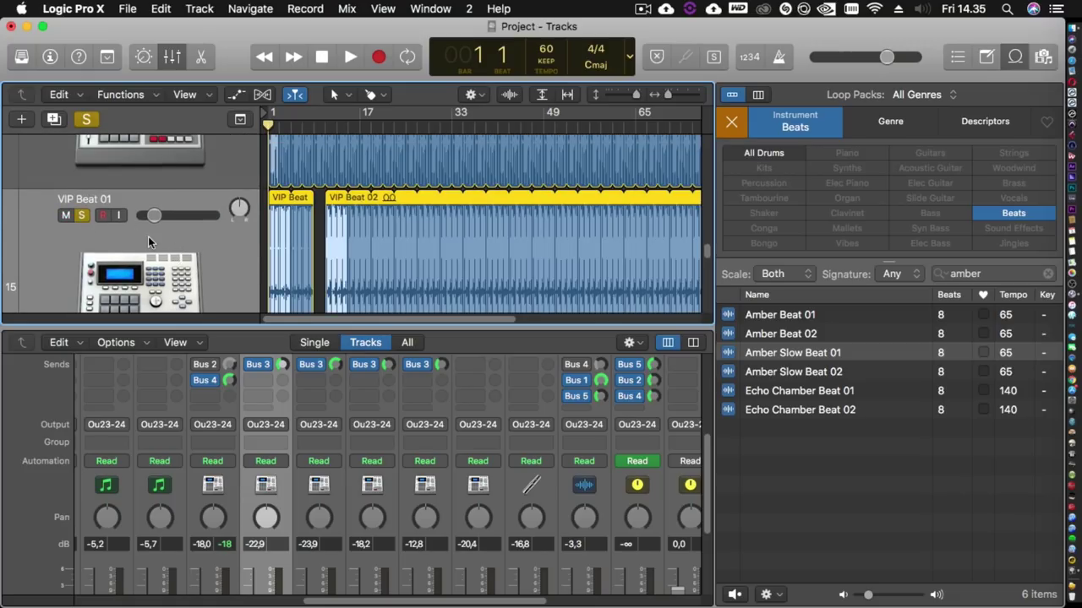
Step: Replace the loop search with "VIP", audition the VIP Beat 01 loop, and stop the preview
click(1045, 275)
click(1016, 277)
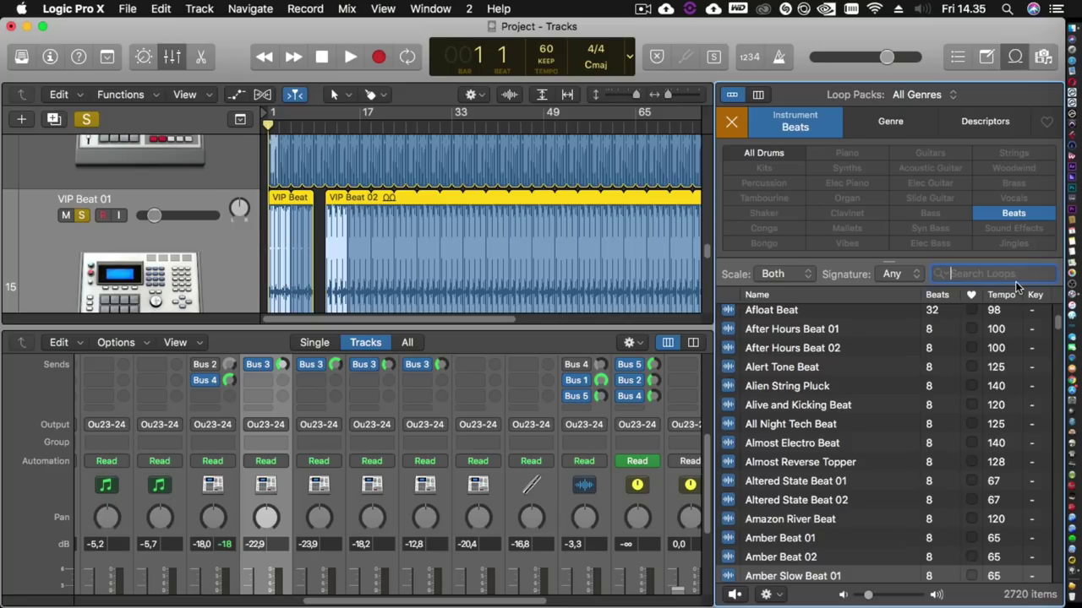
text(VIP)
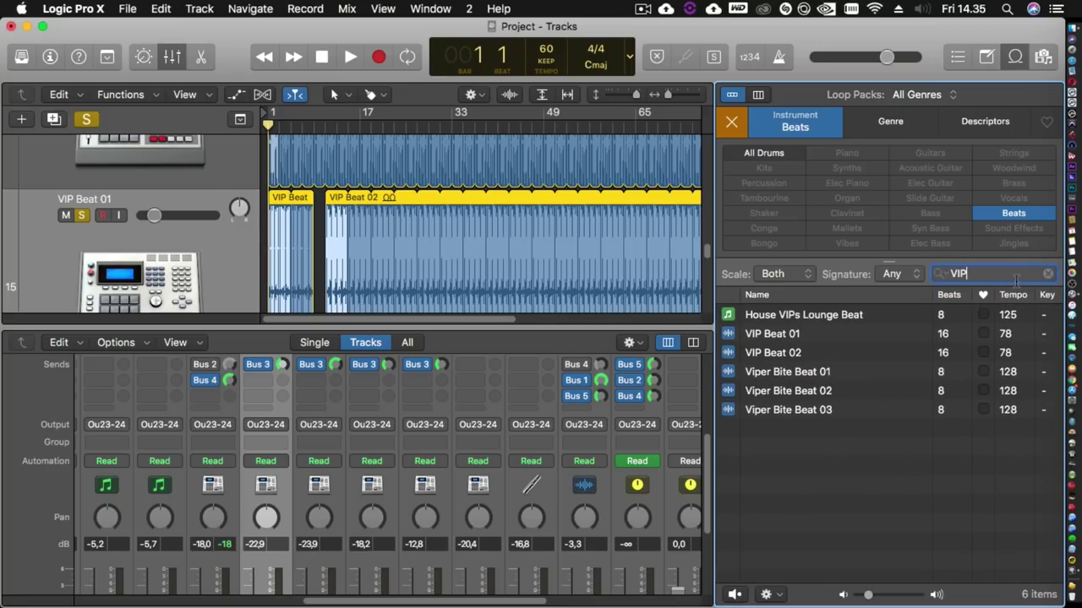
click(876, 336)
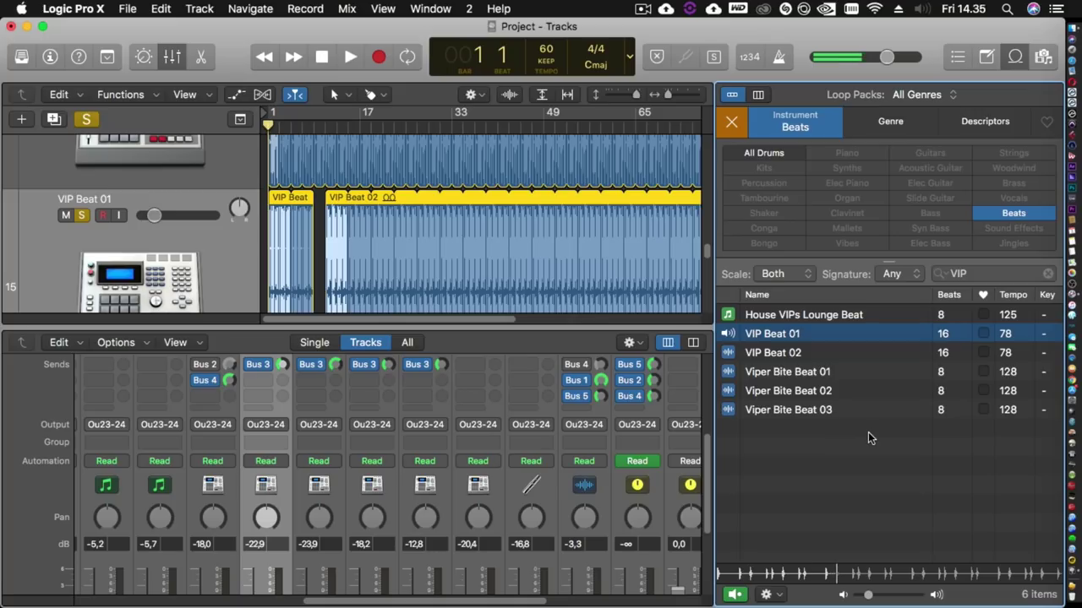
key(space)
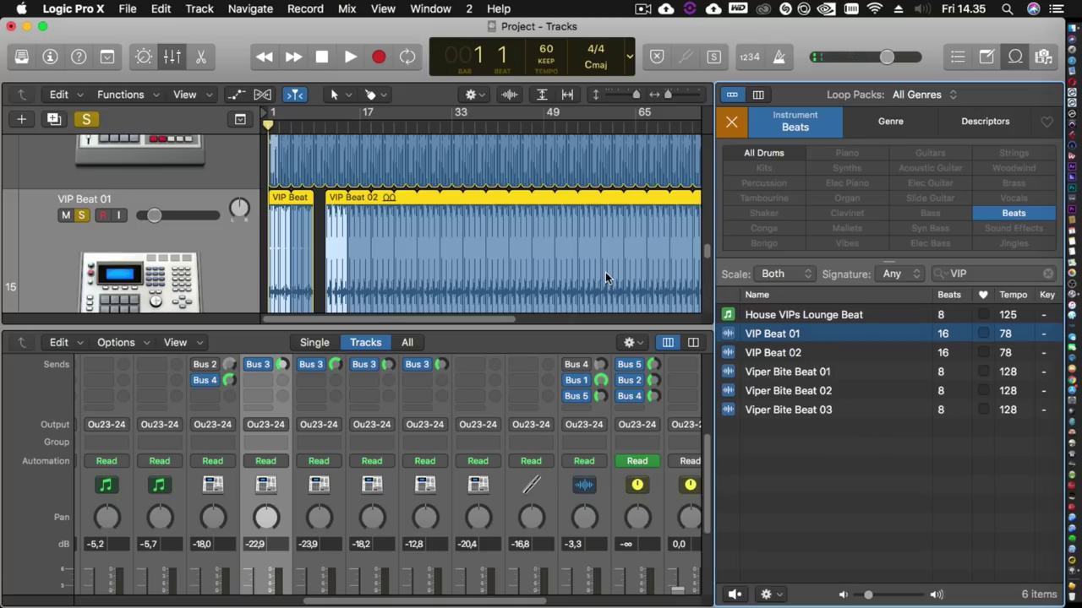
Step: Review the VIP Beat regions, play them together with Amber Slow Beat 01 from the project start, and stop playback
click(492, 318)
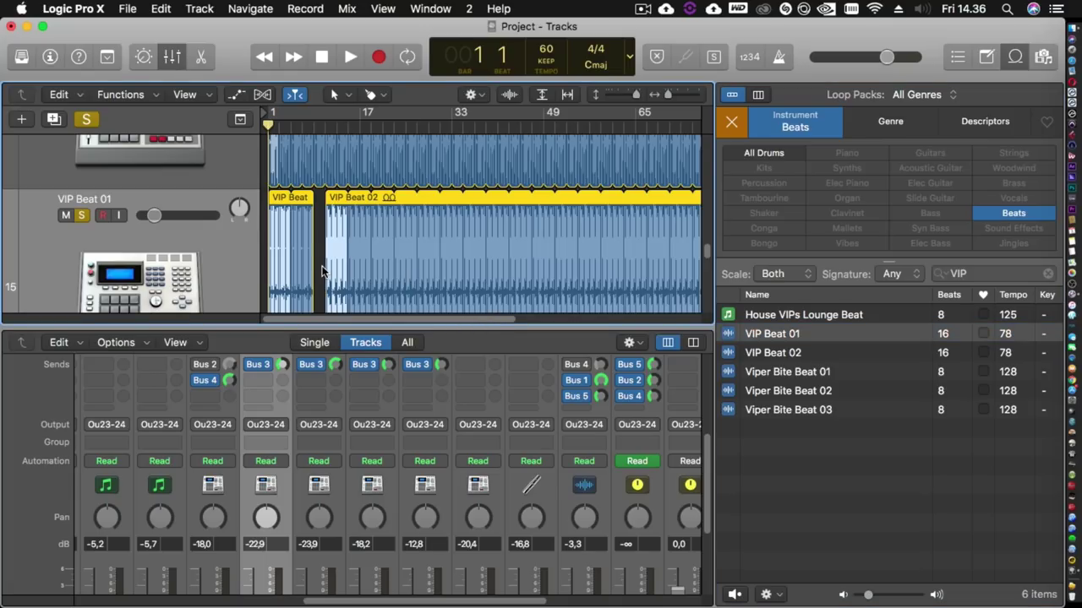
scroll(321, 271, down, 3)
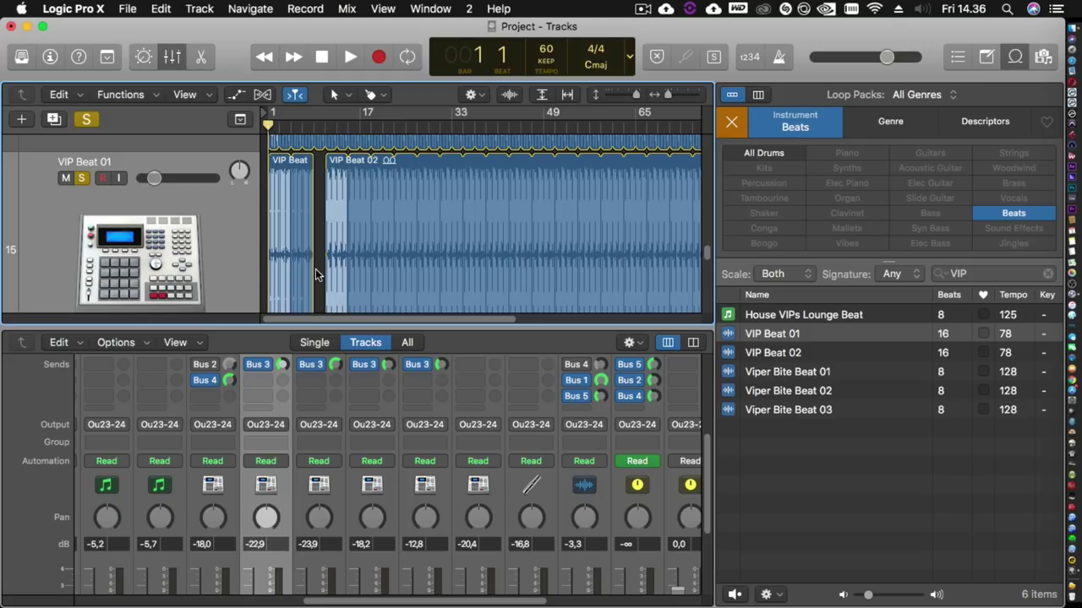
scroll(315, 268, up, 5)
scroll(315, 269, up, 3)
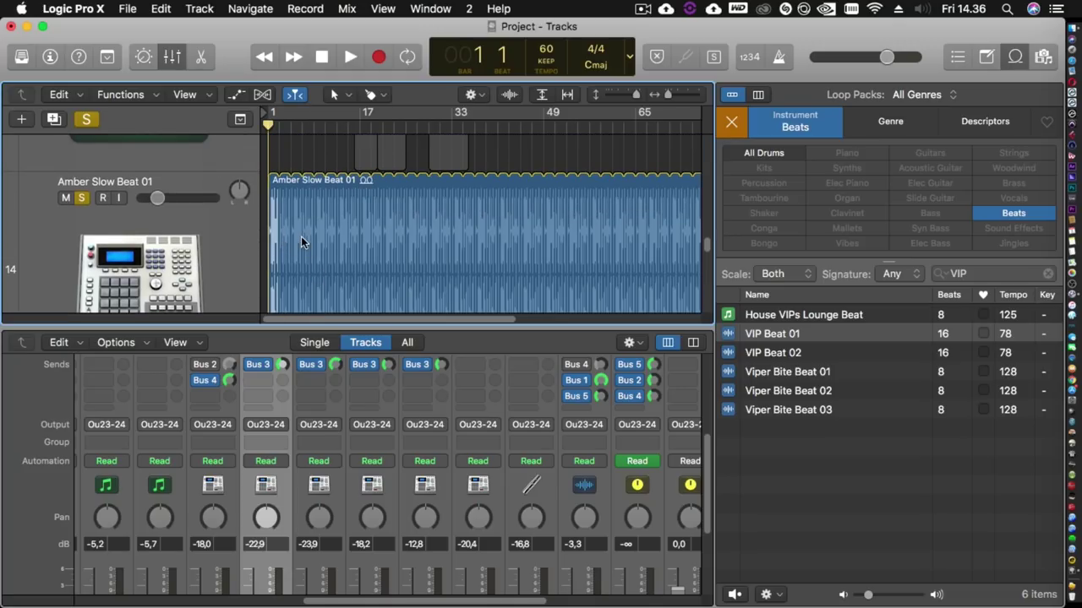
scroll(301, 235, down, 6)
key(space)
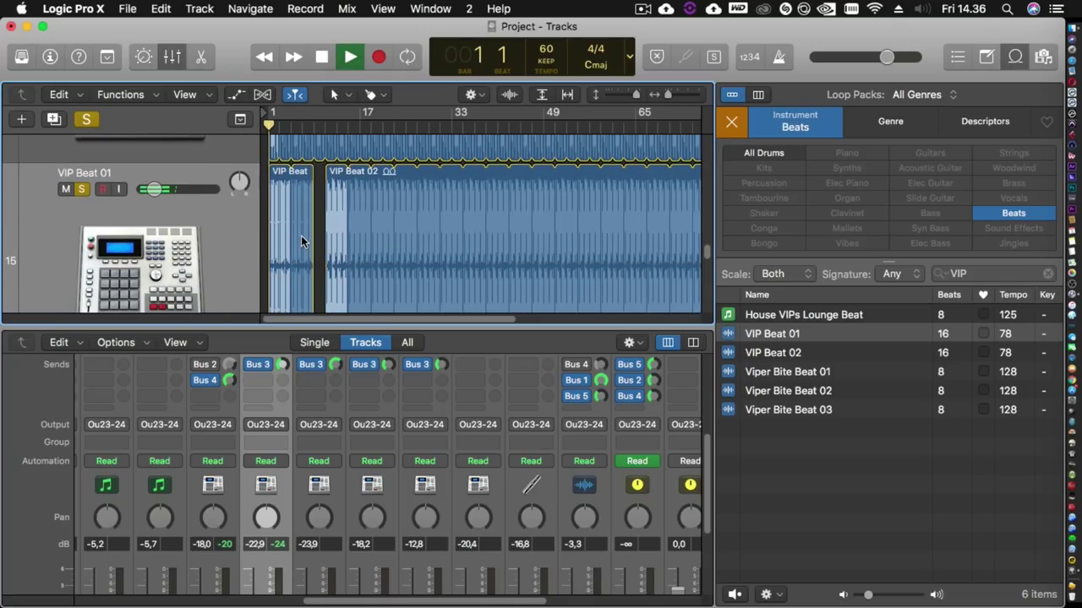
scroll(301, 236, down, 4)
scroll(303, 237, down, 3)
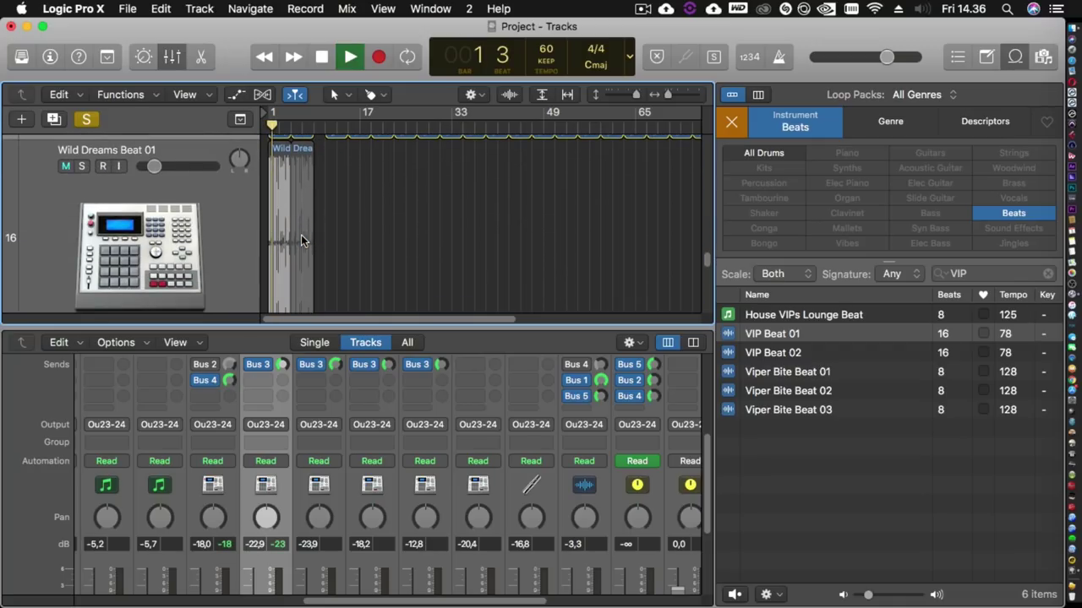
scroll(301, 235, down, 4)
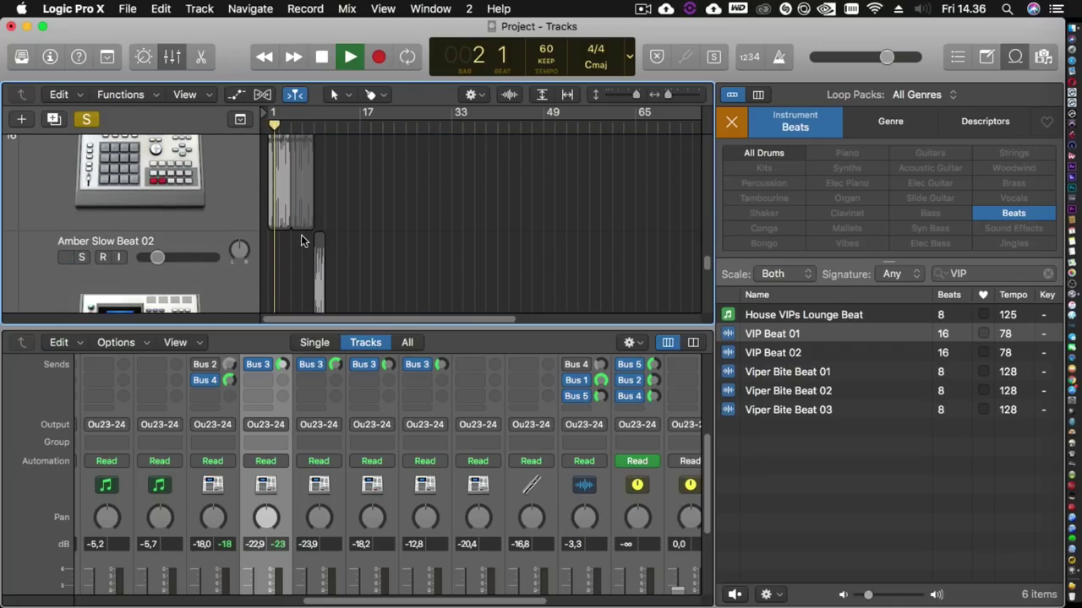
scroll(301, 235, up, 3)
scroll(302, 240, up, 2)
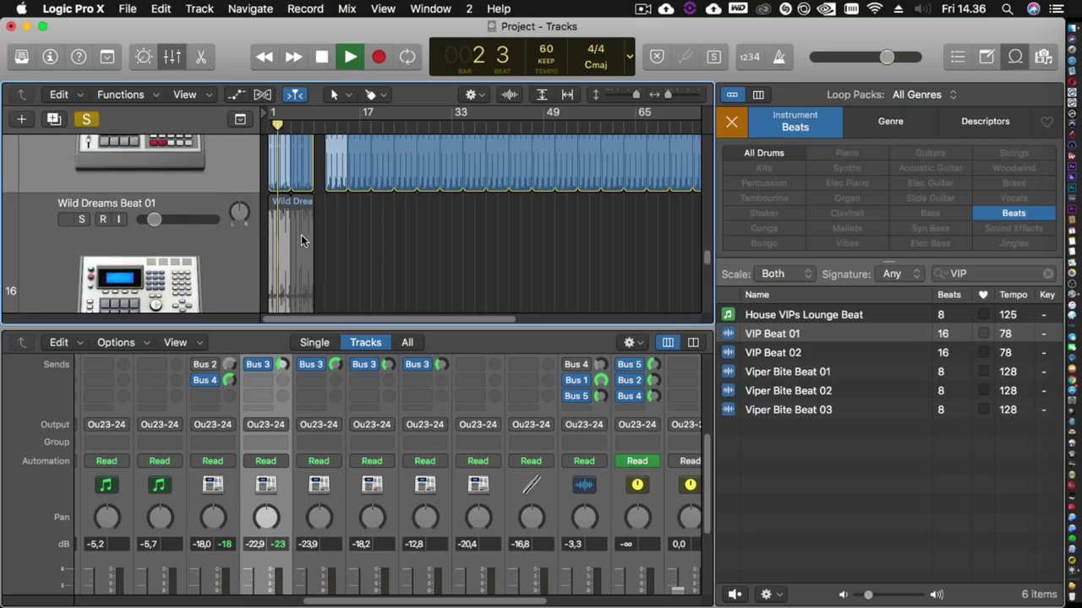
scroll(302, 241, up, 2)
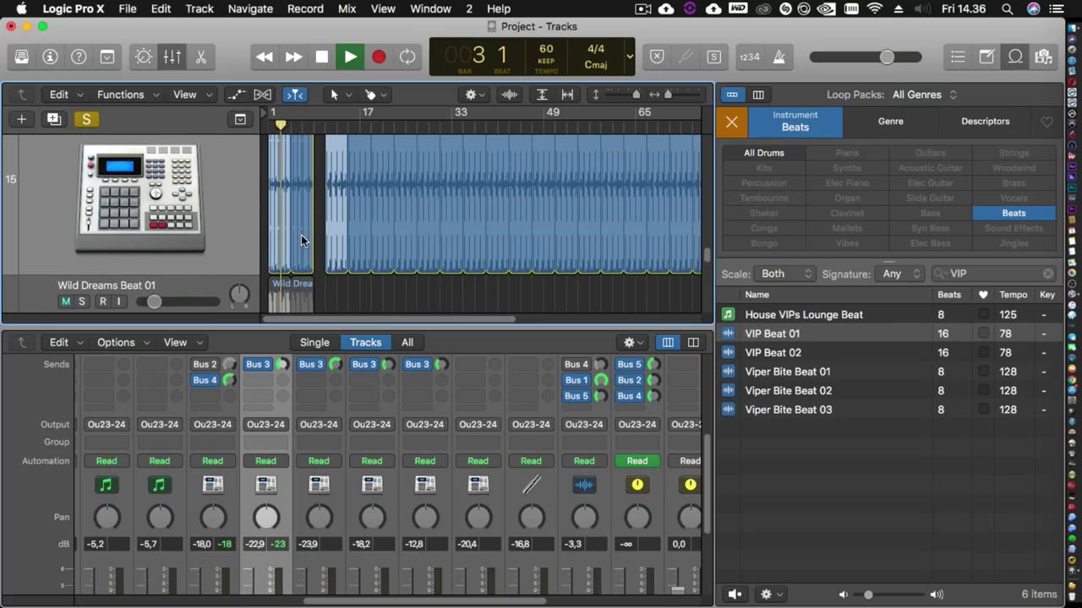
scroll(302, 241, up, 1)
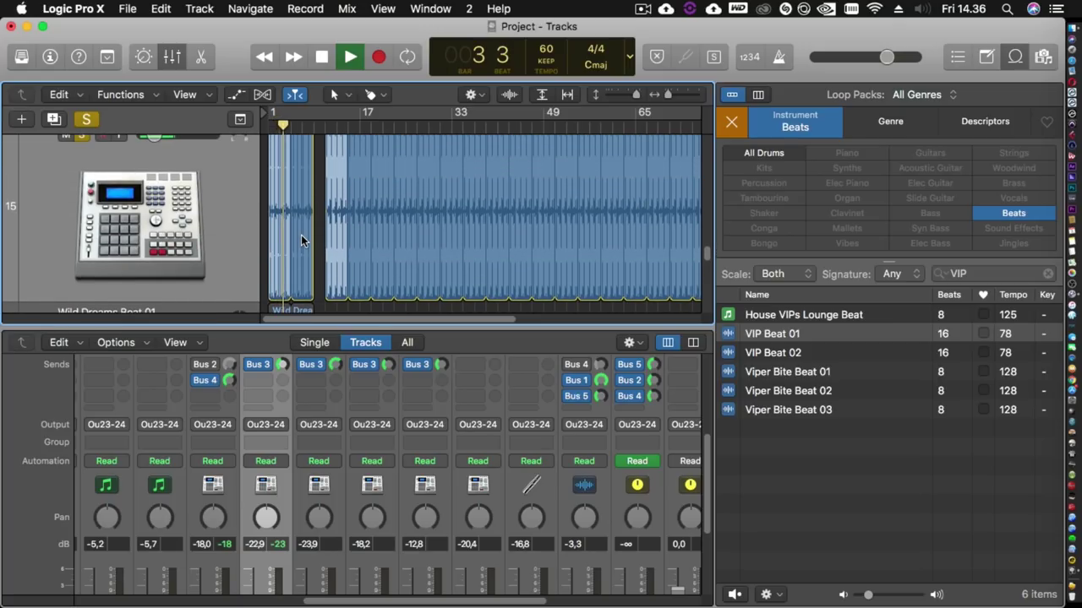
key(space)
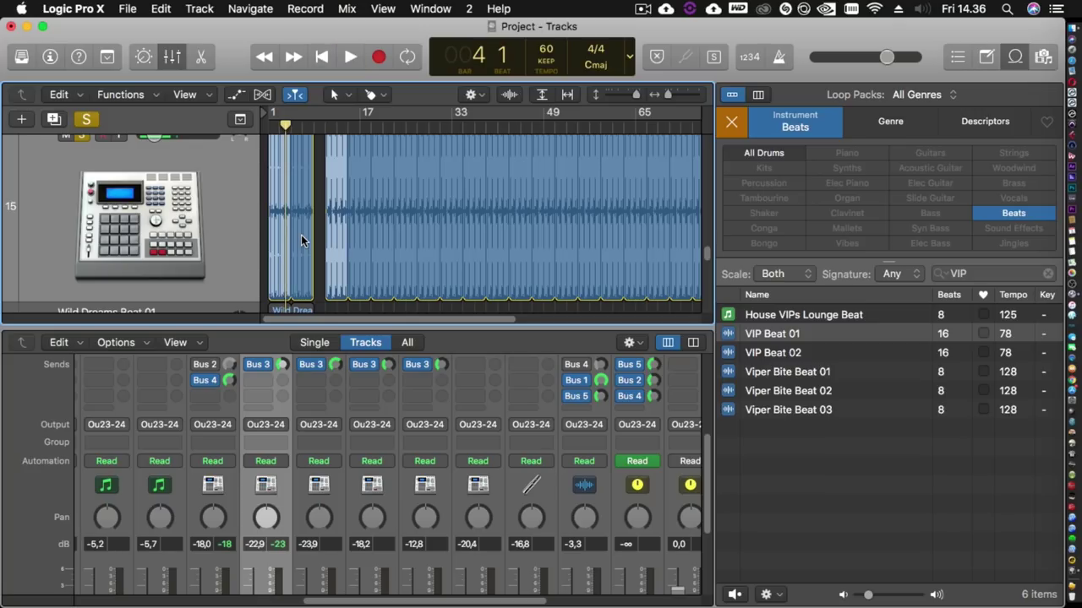
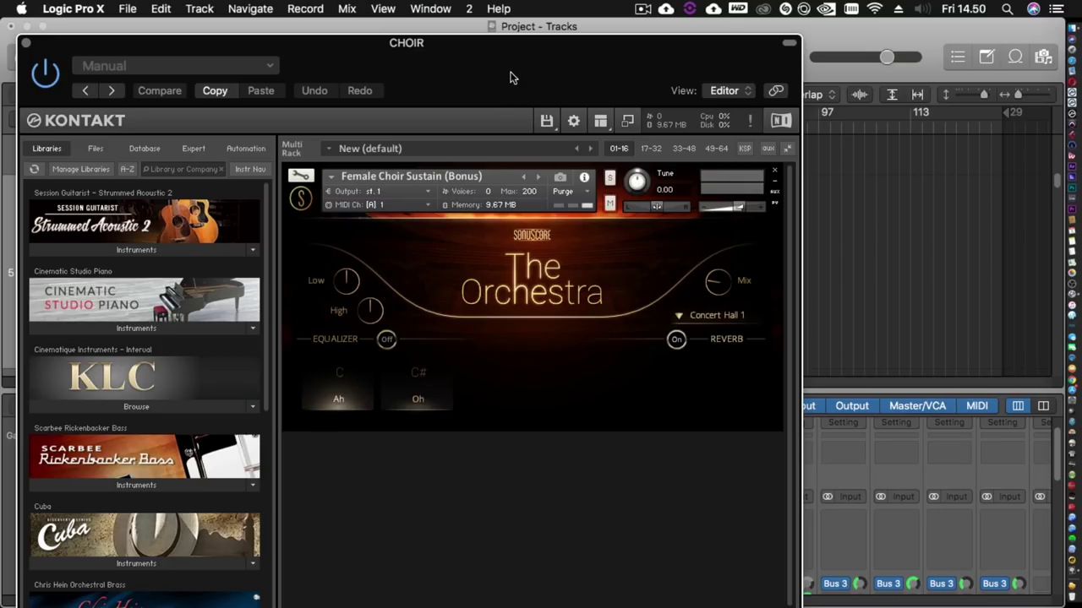
Step: Move the CHOIR Kontakt window down over the mixer and mute the Inst 2 track
drag(509, 78, 584, 483)
scroll(127, 223, up, 6)
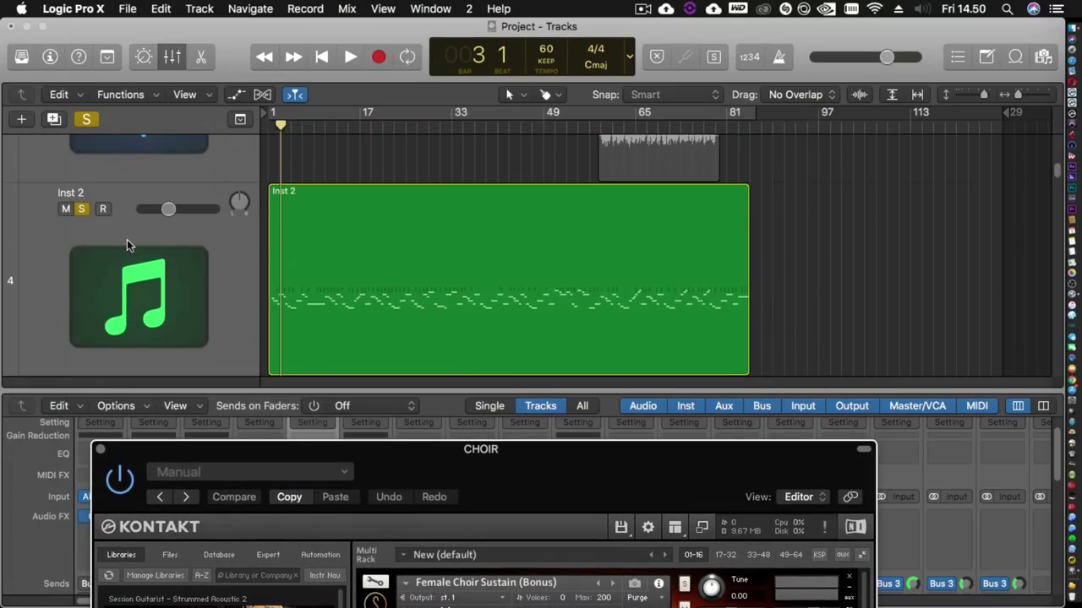
click(65, 209)
Step: Play the project from the start to hear the CHOIR track without Inst 2, and stop playback
key(space)
scroll(380, 263, down, 2)
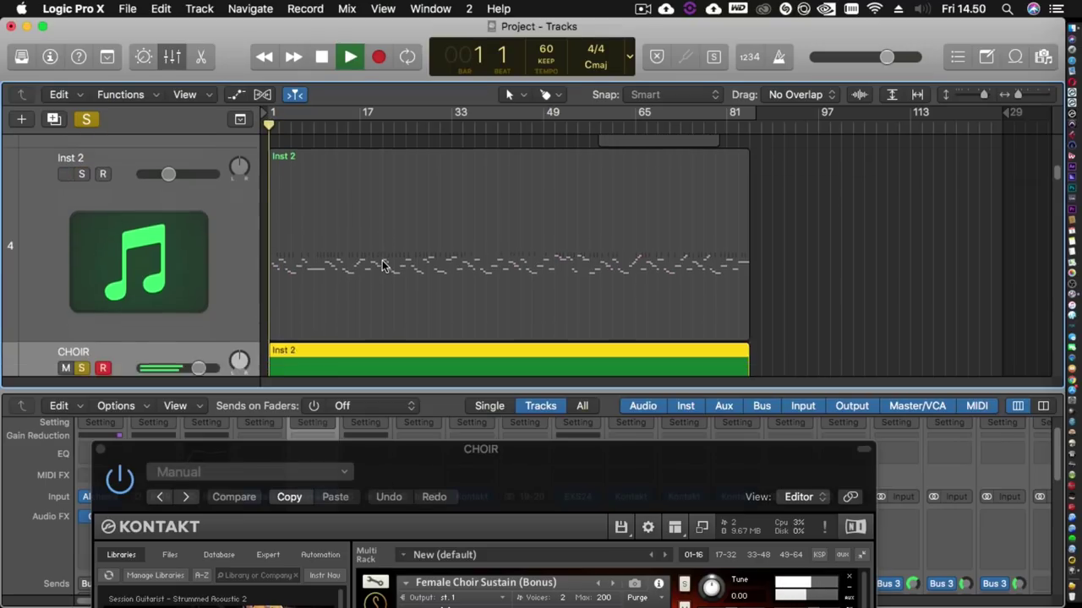
scroll(381, 265, down, 2)
scroll(382, 265, down, 1)
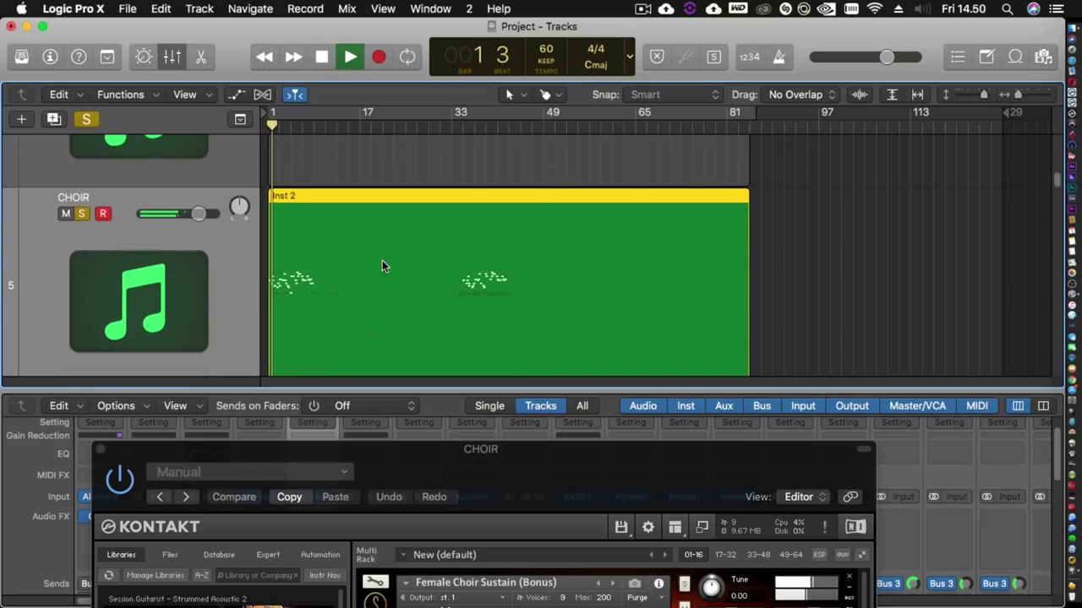
scroll(382, 266, down, 2)
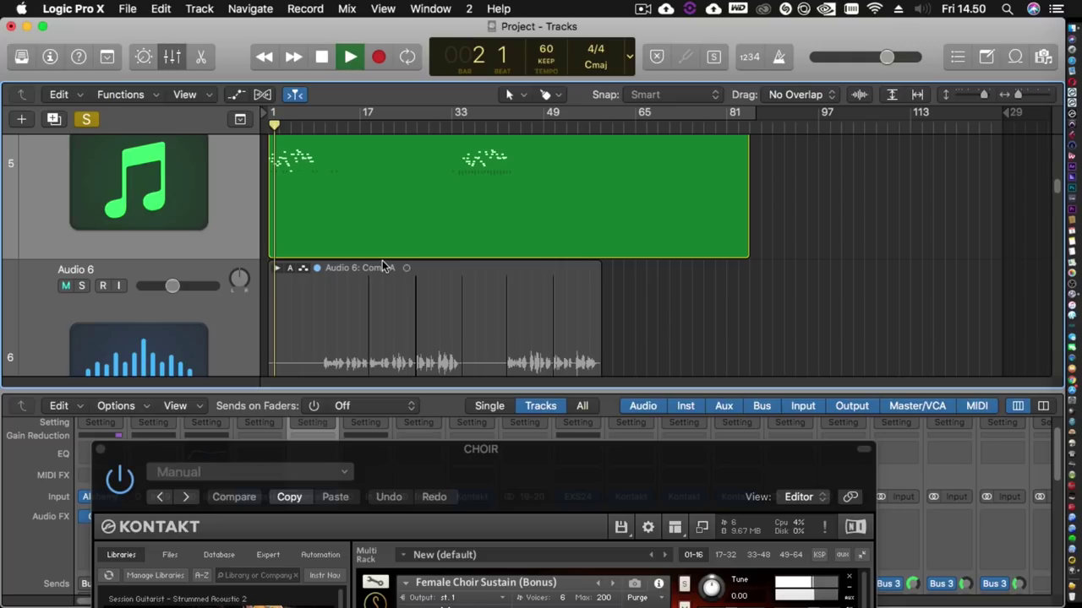
scroll(382, 267, up, 2)
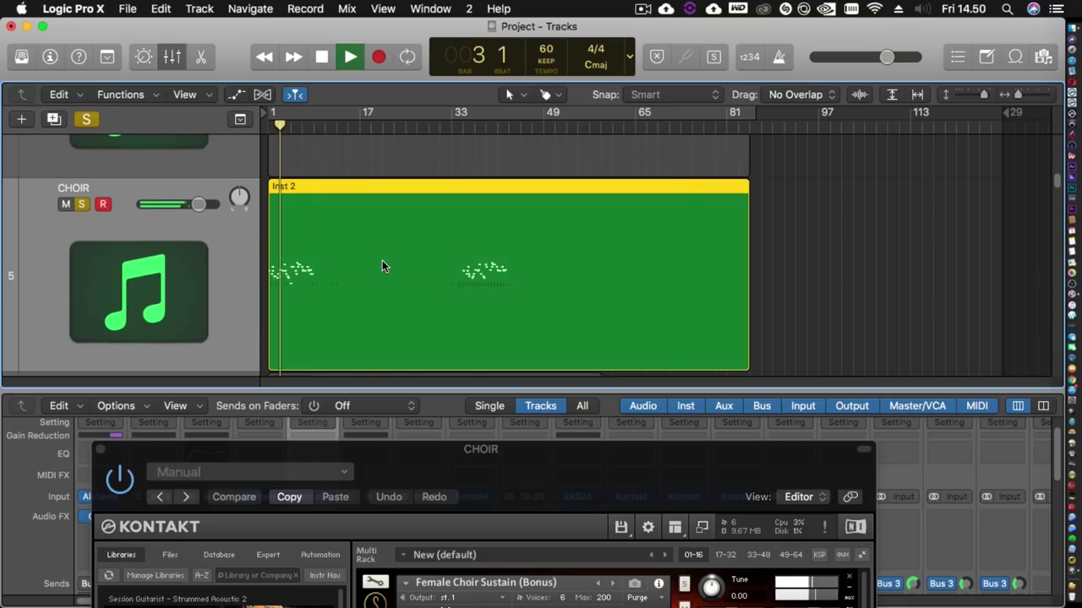
key(space)
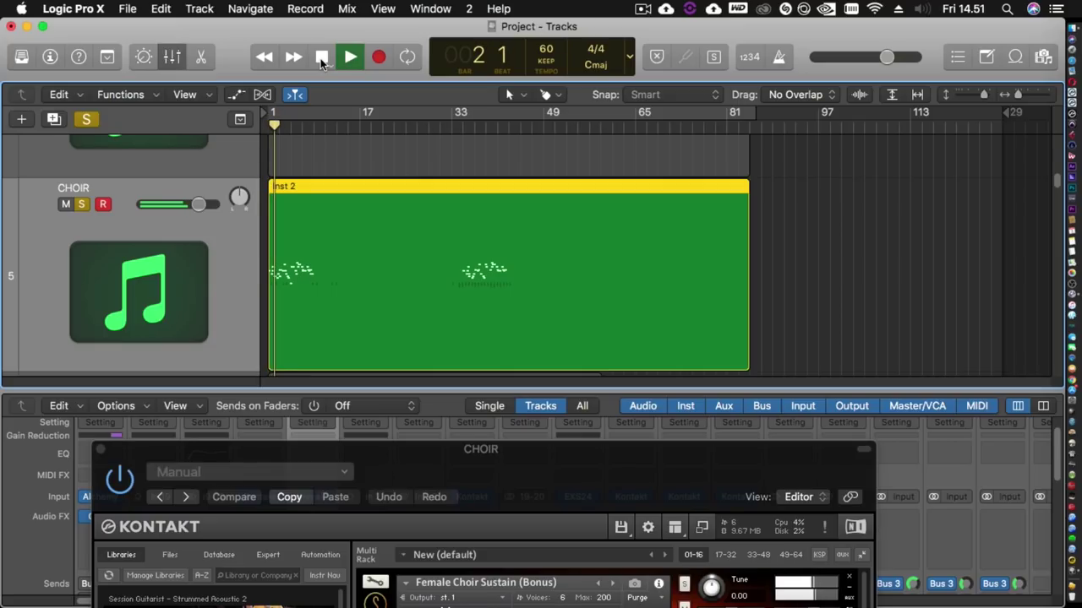
click(321, 59)
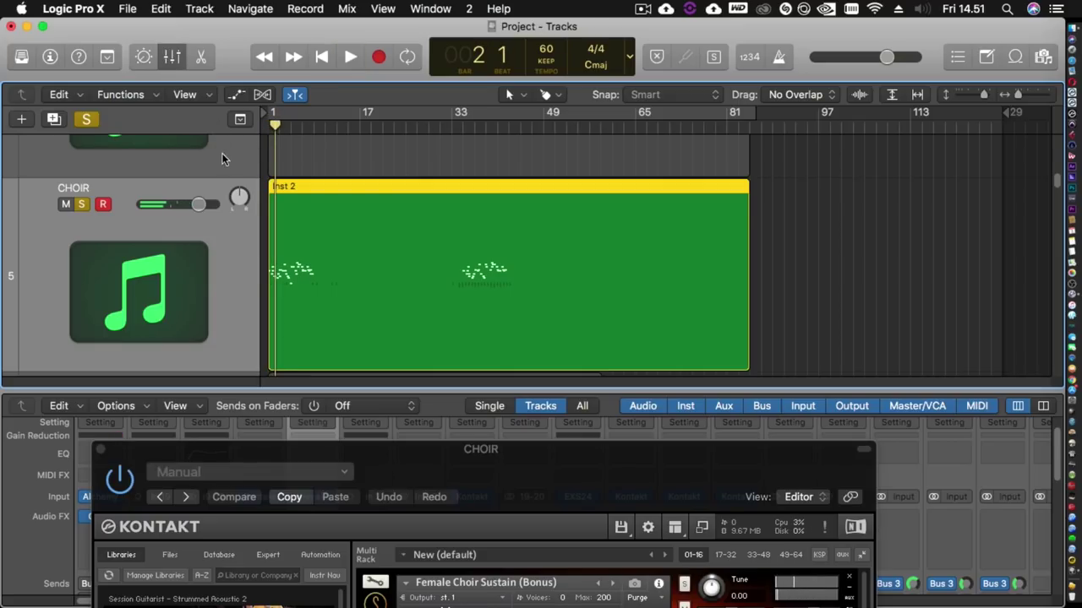
Step: Solo the Inst 2 track again so it plays alongside the CHOIR track
scroll(211, 177, up, 3)
scroll(153, 220, up, 2)
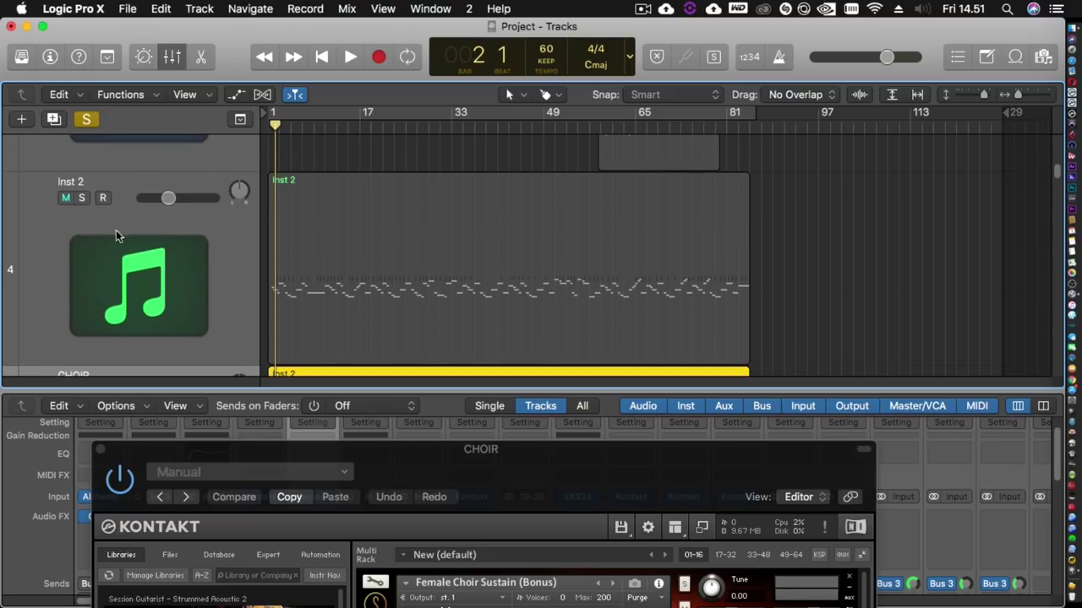
click(83, 198)
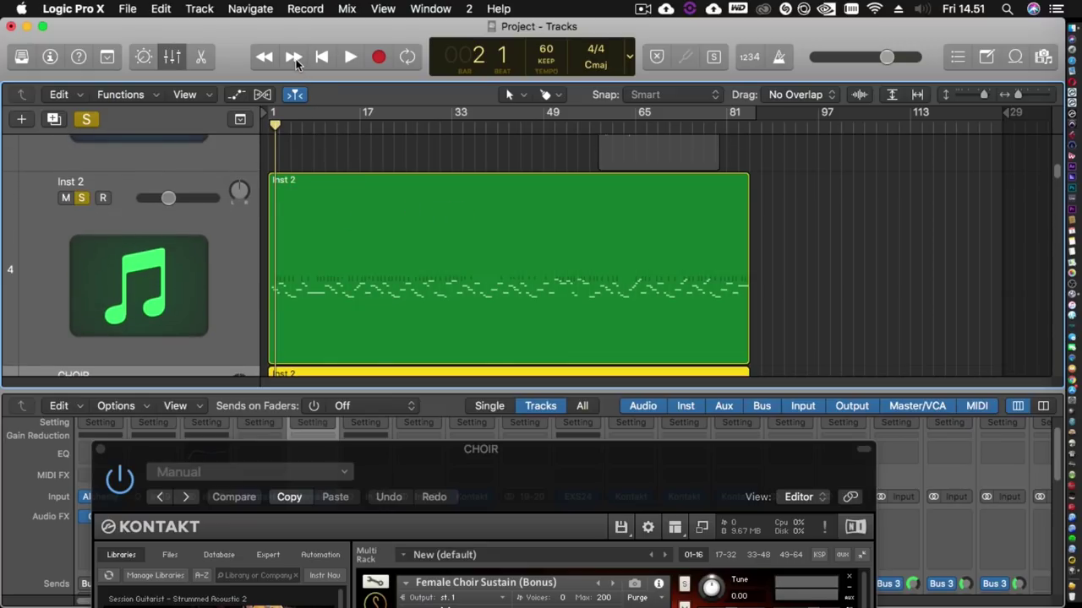
Step: Return the playhead to the project start, play Inst 2 and CHOIR together while viewing both regions, and stop playback
click(321, 56)
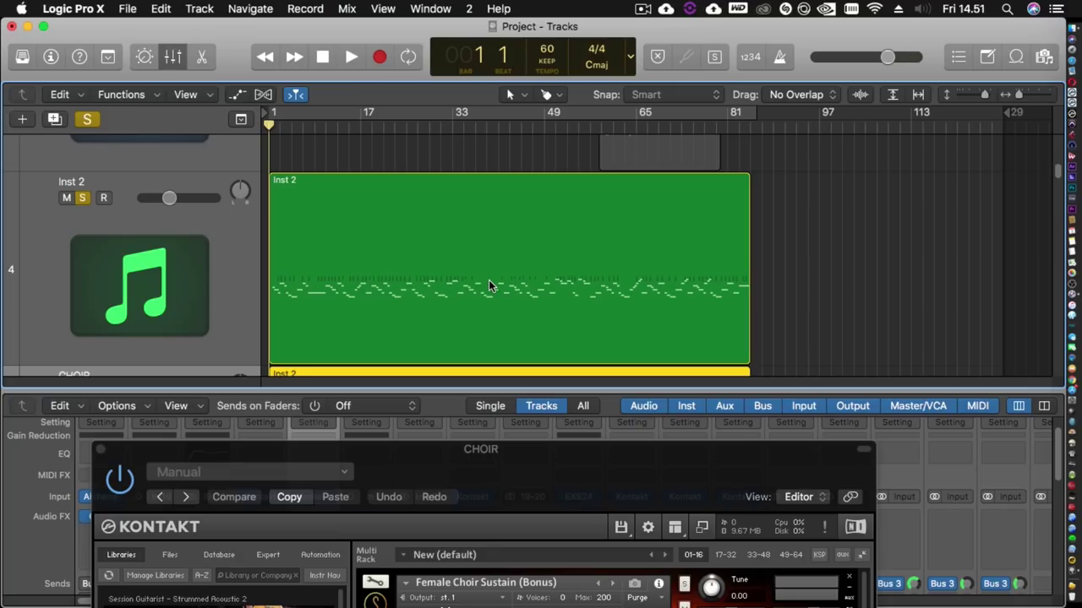
key(space)
scroll(483, 322, down, 2)
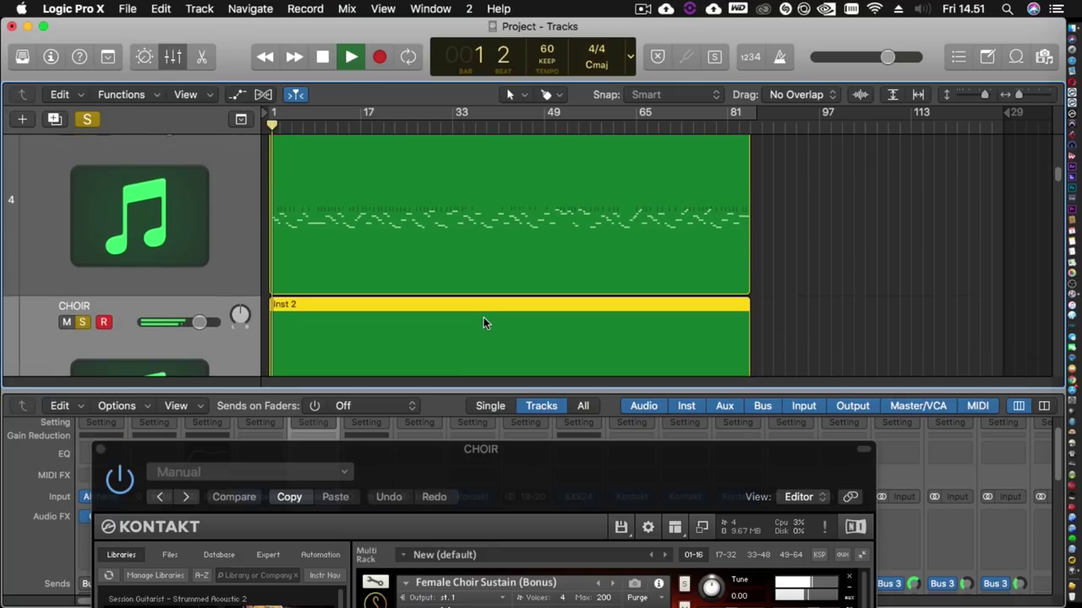
scroll(484, 322, down, 2)
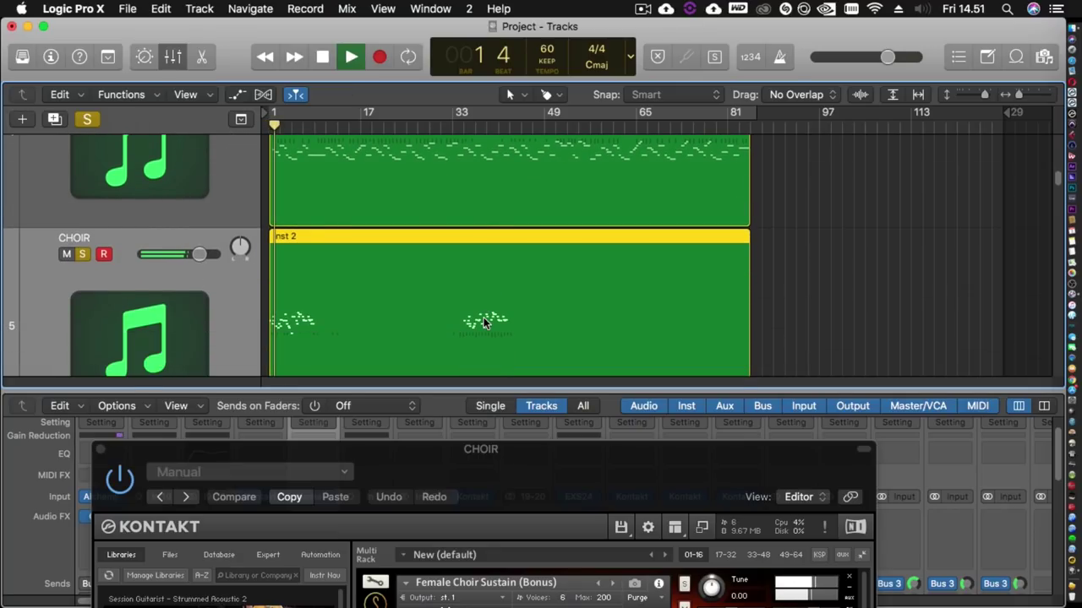
scroll(484, 321, up, 3)
scroll(484, 321, down, 4)
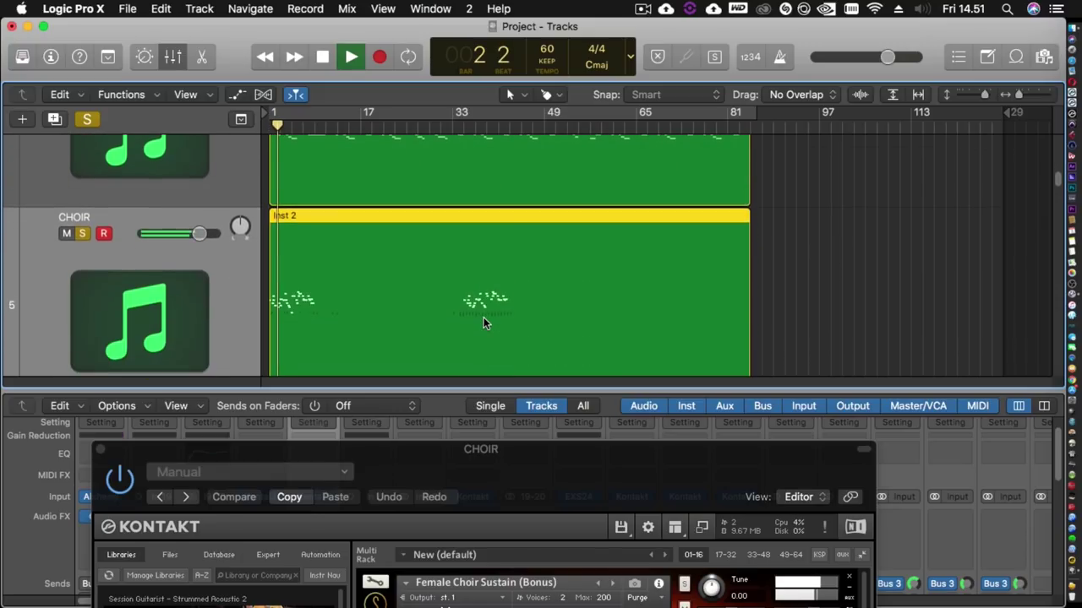
scroll(484, 321, up, 2)
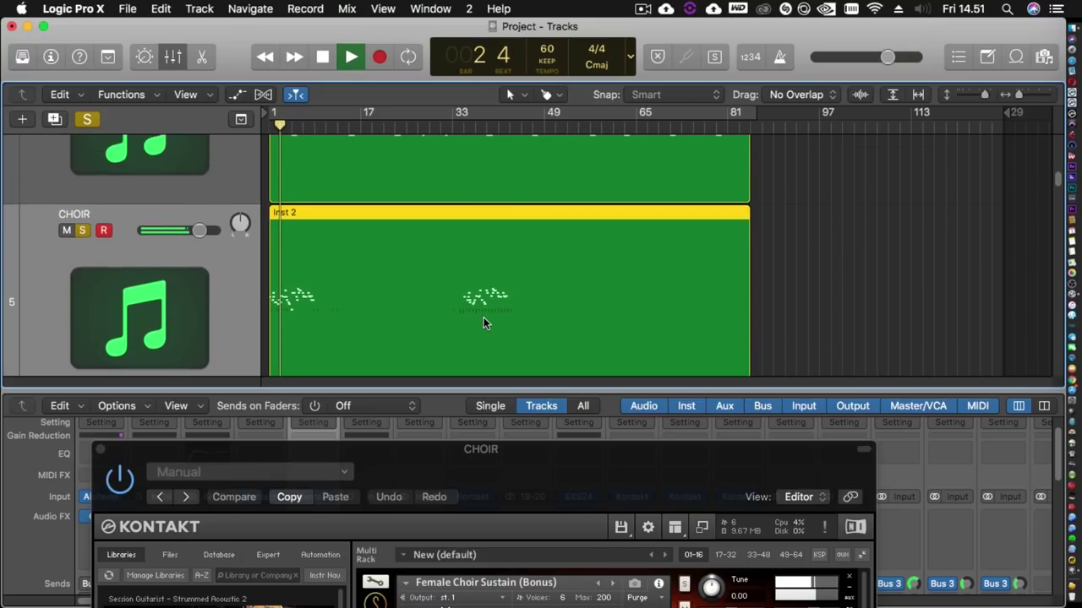
scroll(484, 318, up, 3)
scroll(484, 318, down, 3)
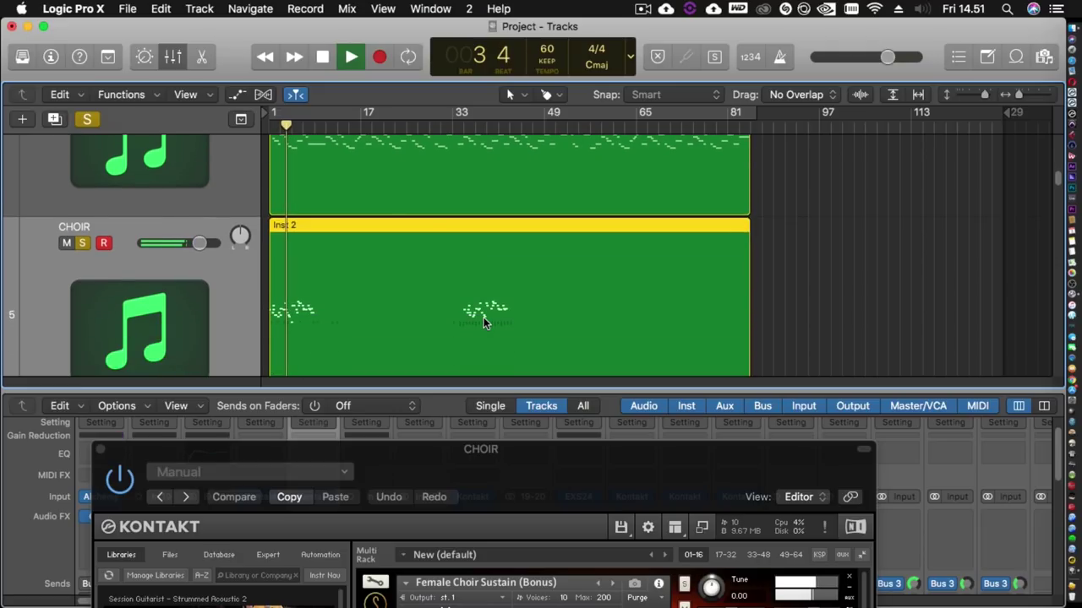
scroll(483, 321, up, 2)
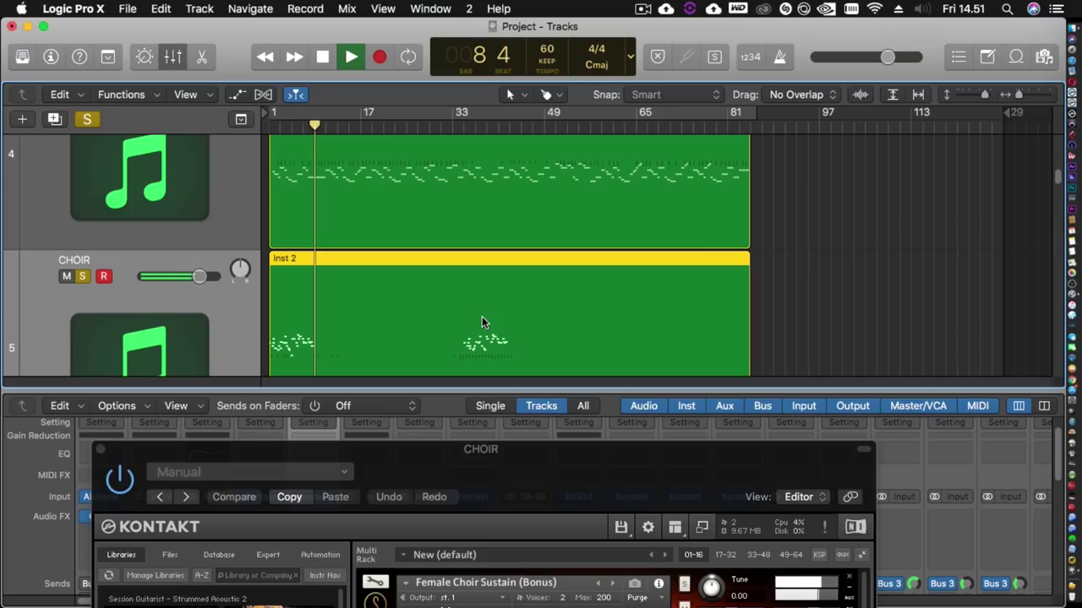
key(space)
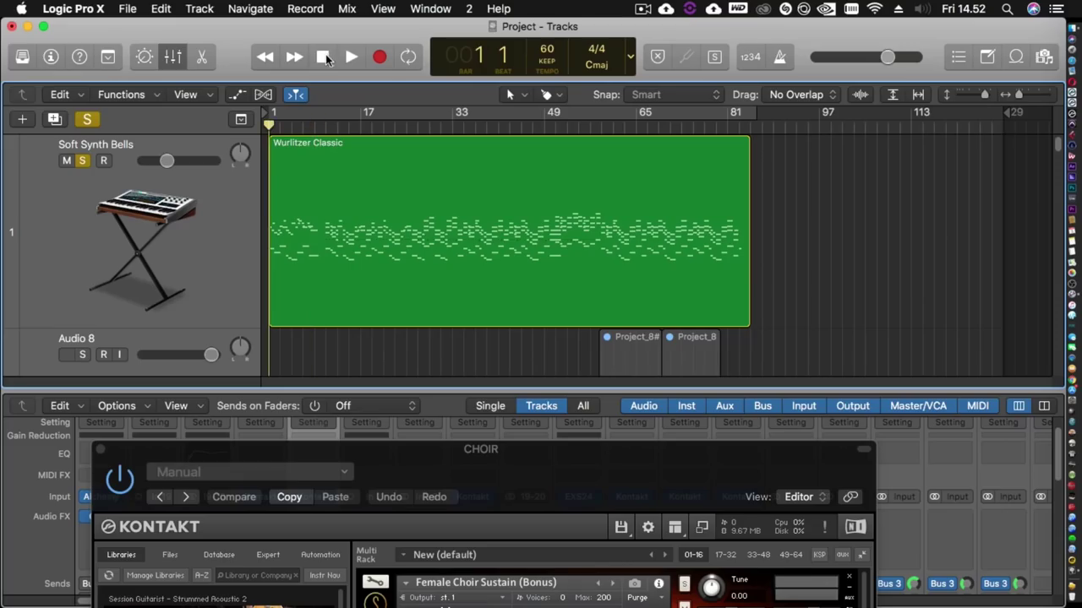
Step: Play the soloed Soft Synth Bells, Inst 2 and CHOIR tracks together from the project start, and stop playback at bar 9
key(space)
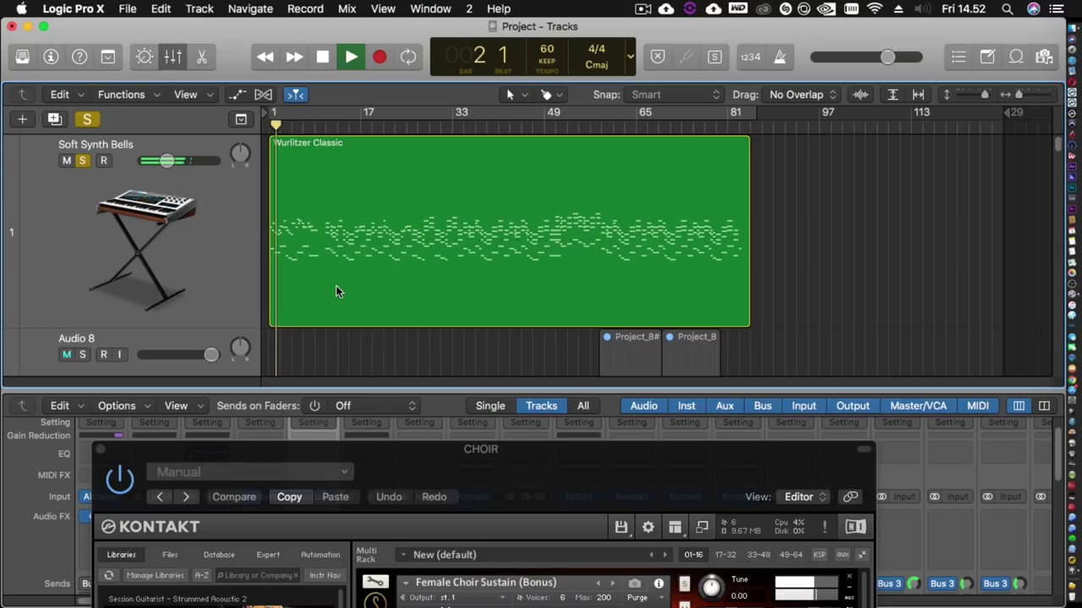
scroll(336, 292, down, 3)
scroll(335, 292, up, 2)
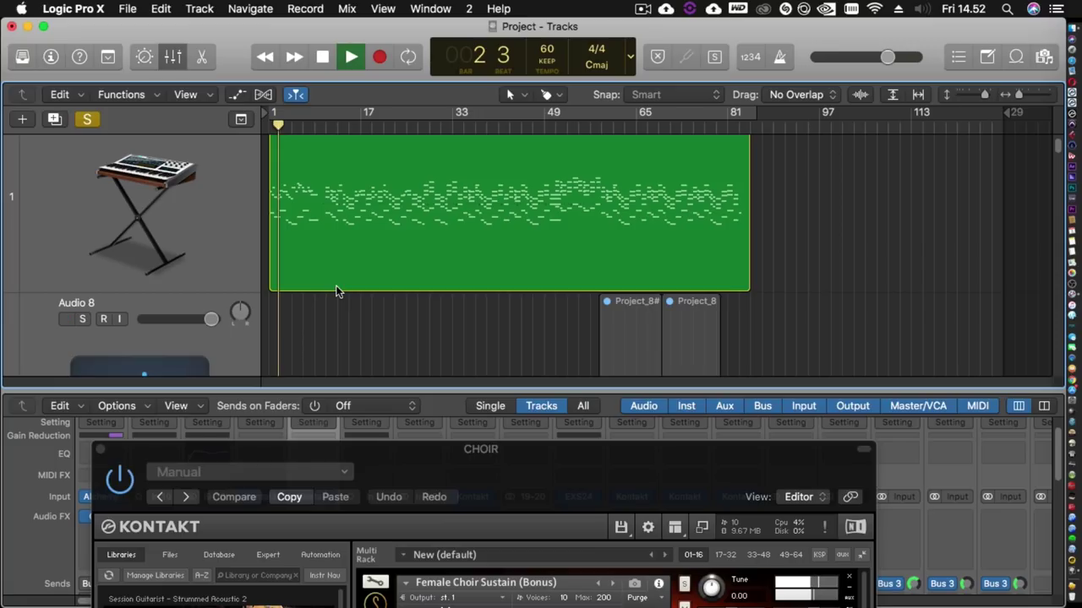
scroll(335, 291, up, 2)
scroll(335, 291, down, 2)
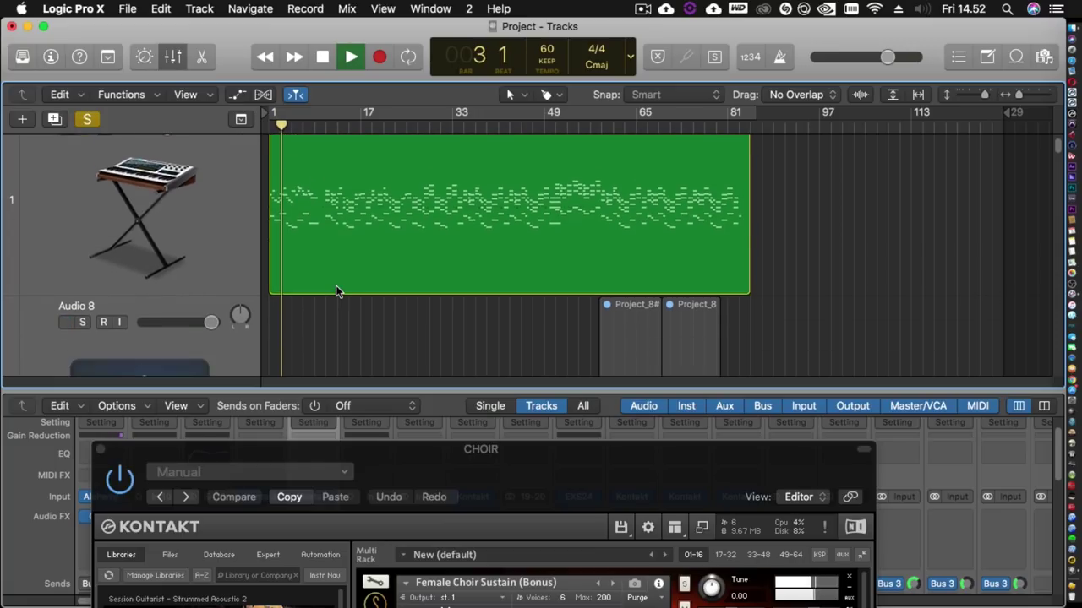
scroll(336, 292, up, 1)
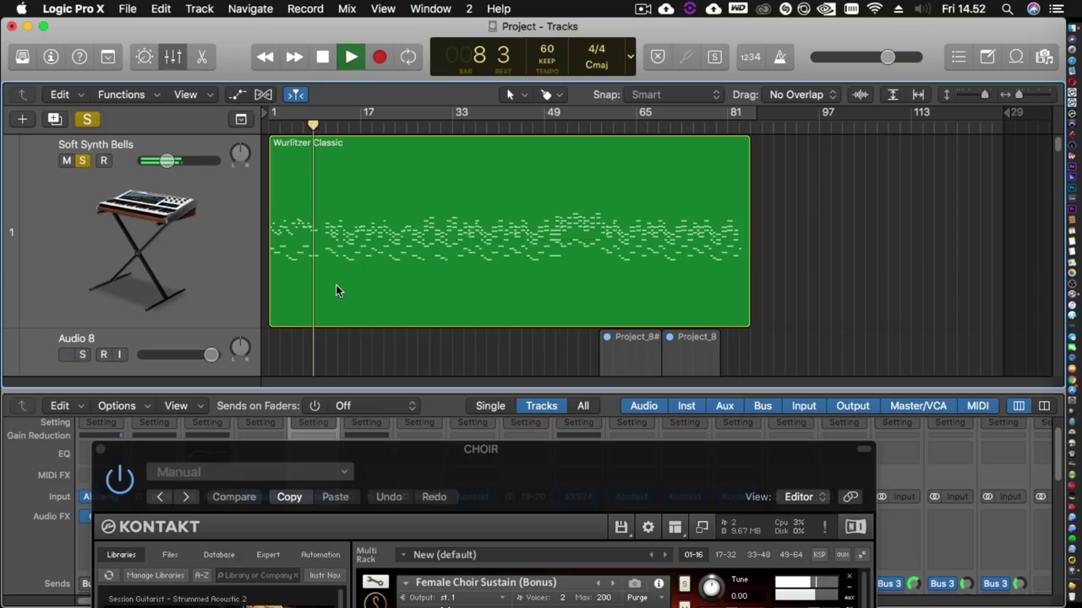
key(space)
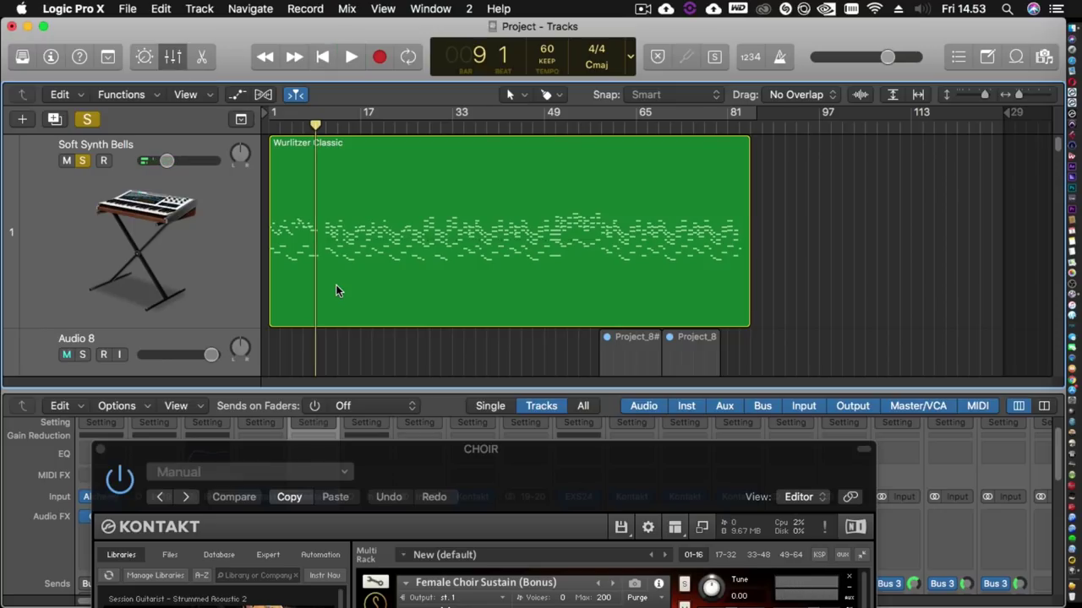
Step: Look through the track list from Audio 8 down to the Small Room/0.3s Wooden Booth track
scroll(349, 296, down, 5)
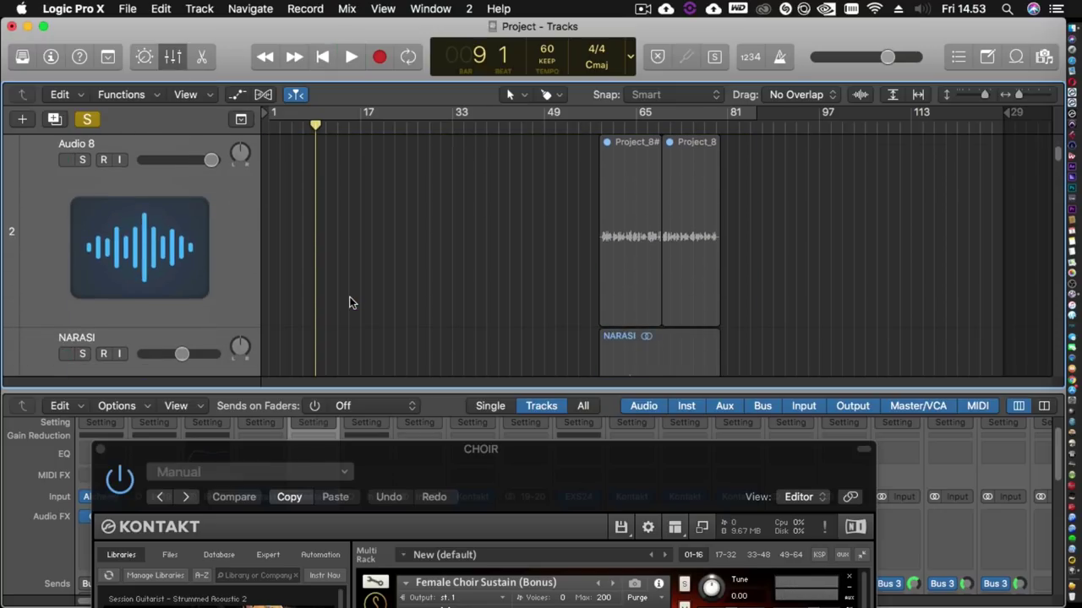
scroll(349, 297, down, 8)
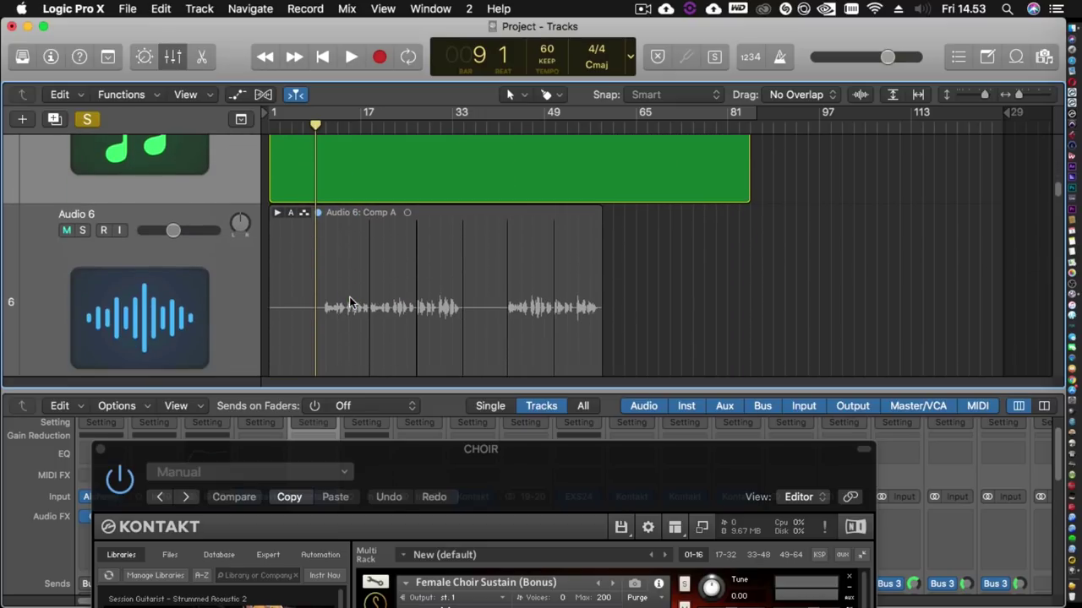
scroll(349, 297, down, 6)
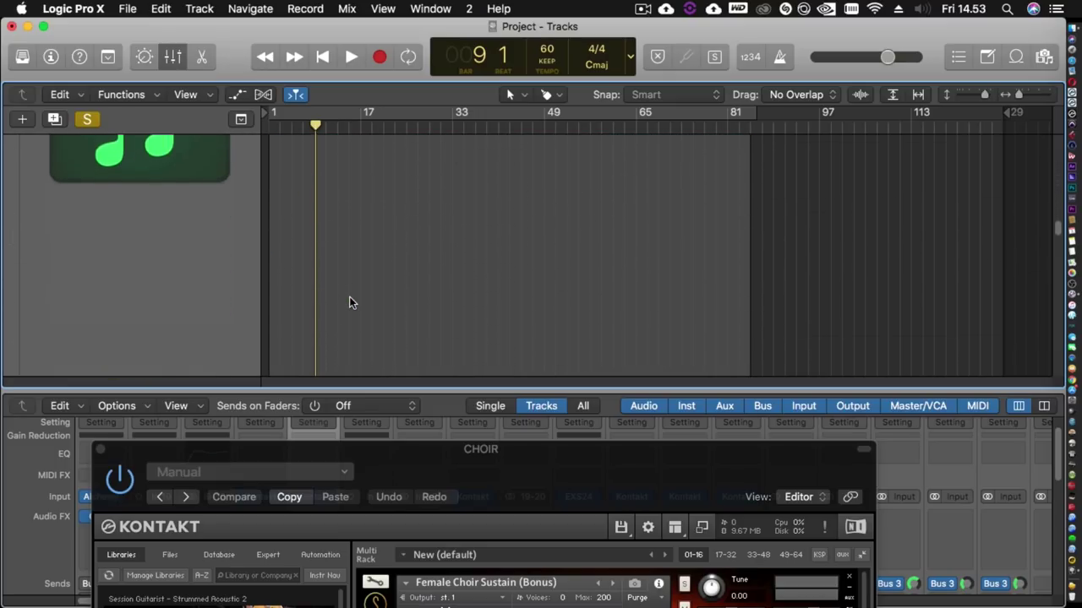
scroll(349, 302, down, 8)
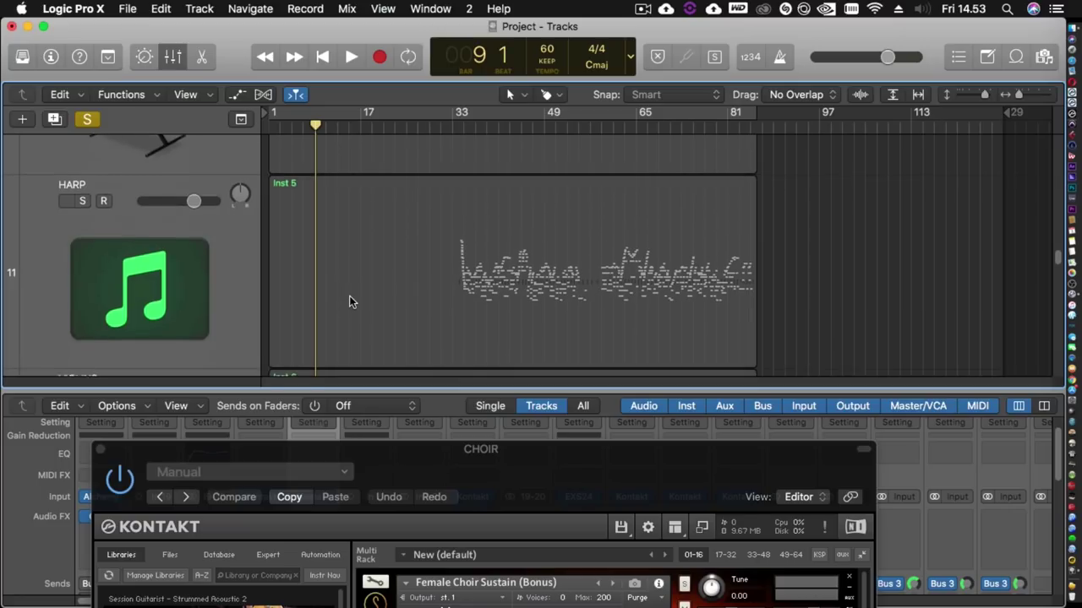
scroll(349, 303, down, 8)
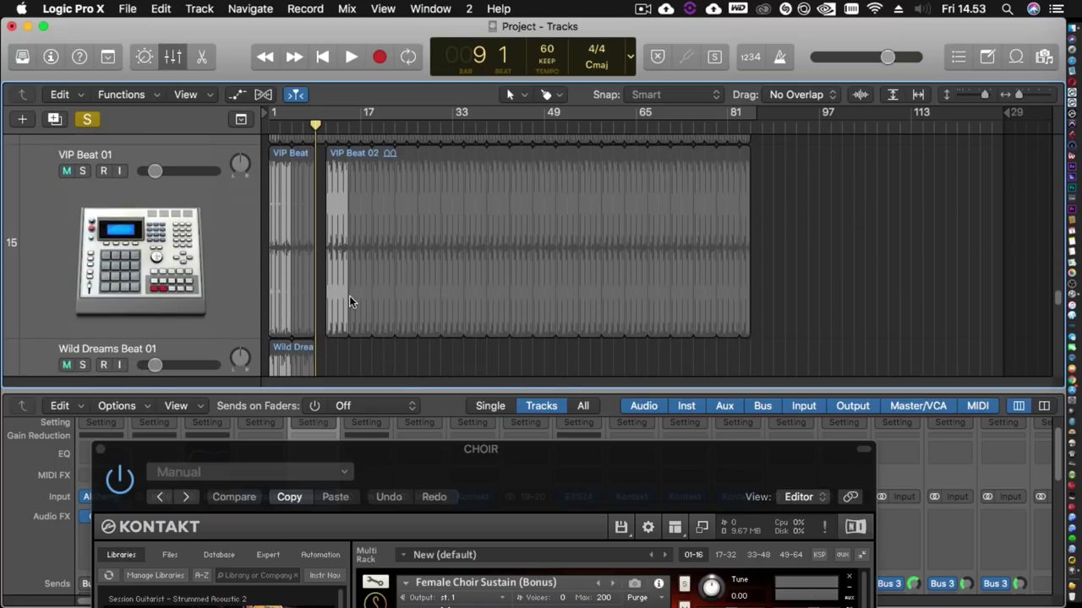
scroll(348, 301, down, 8)
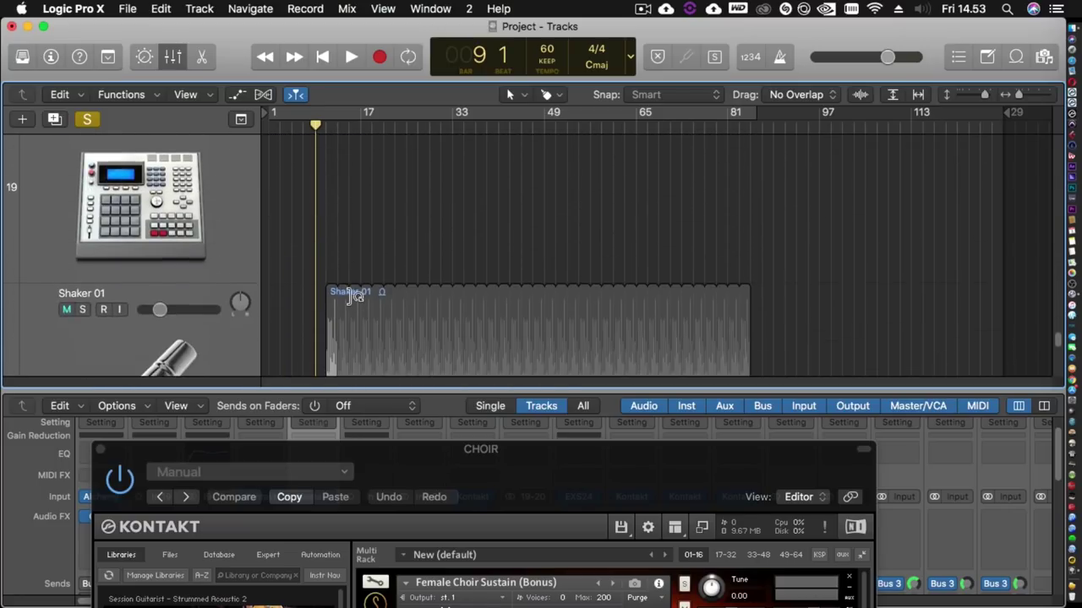
scroll(349, 296, down, 4)
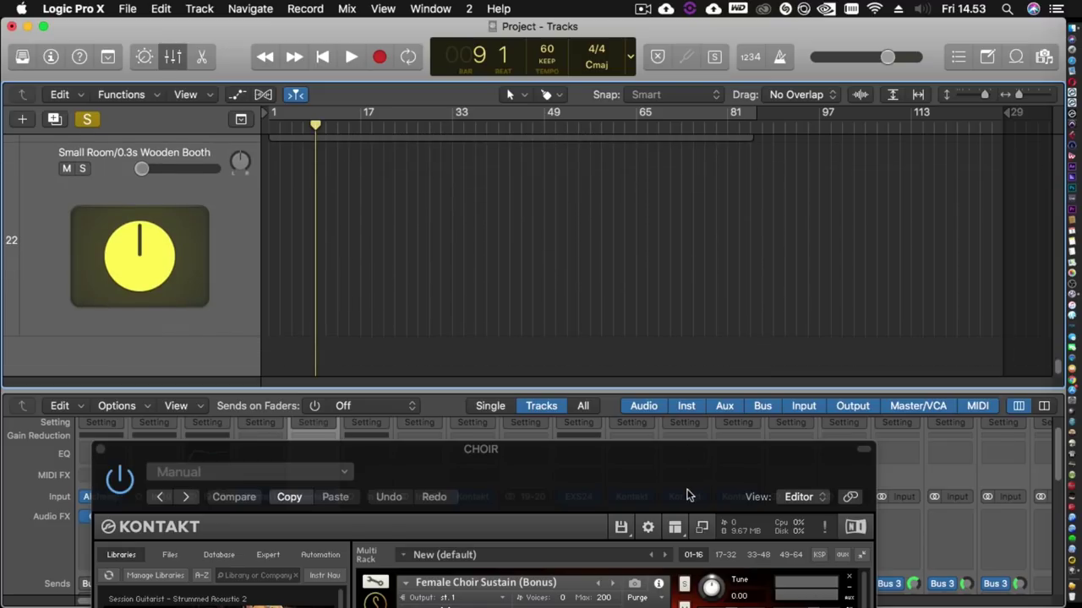
Step: Close the CHOIR Kontakt window and bring the mixer's faders and solo controls into view
drag(686, 496, 779, 19)
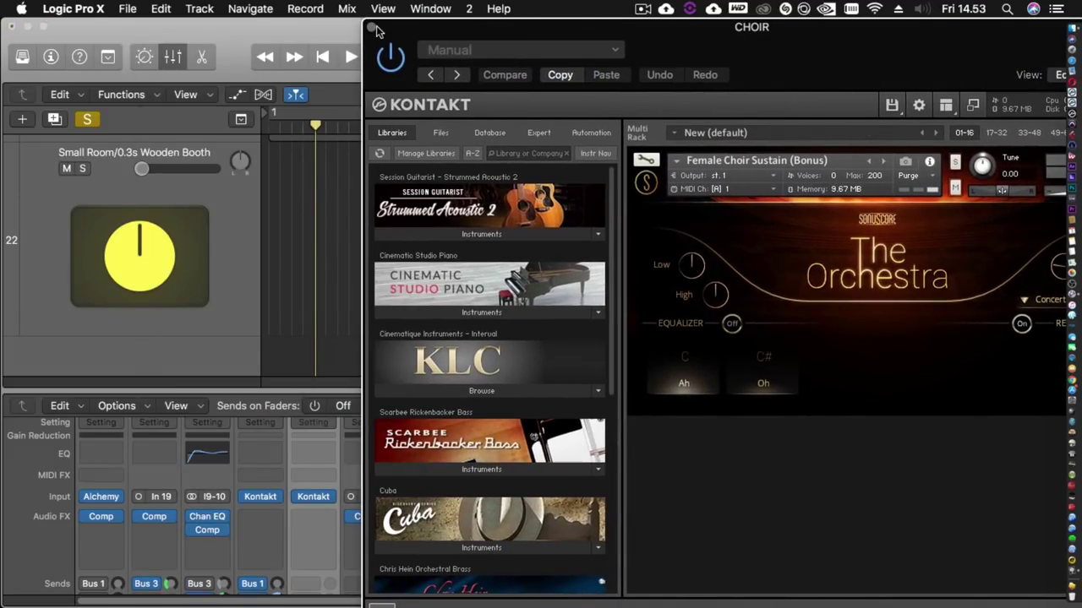
click(370, 27)
scroll(806, 542, down, 5)
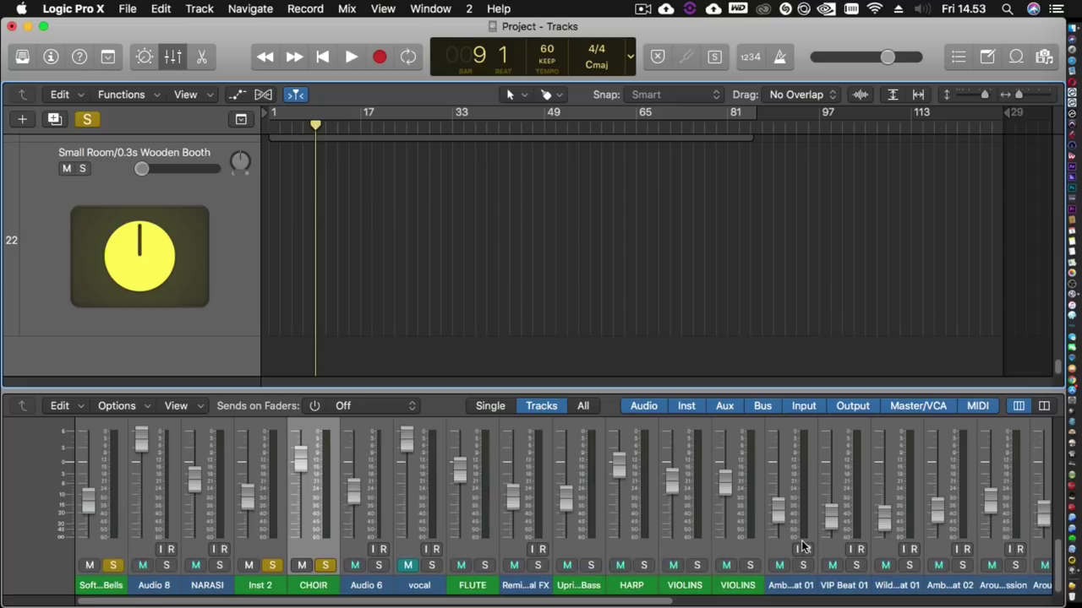
Step: Solo the six adjacent beat and percussion tracks, from the first Amber Slow Beat to the second Around Midnight track
click(857, 566)
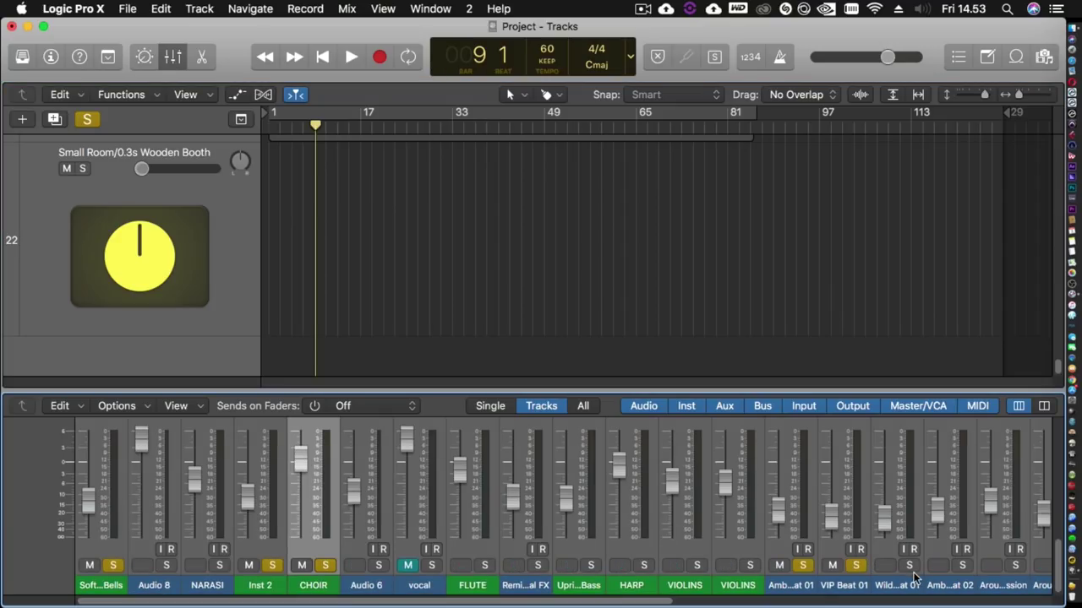
click(962, 566)
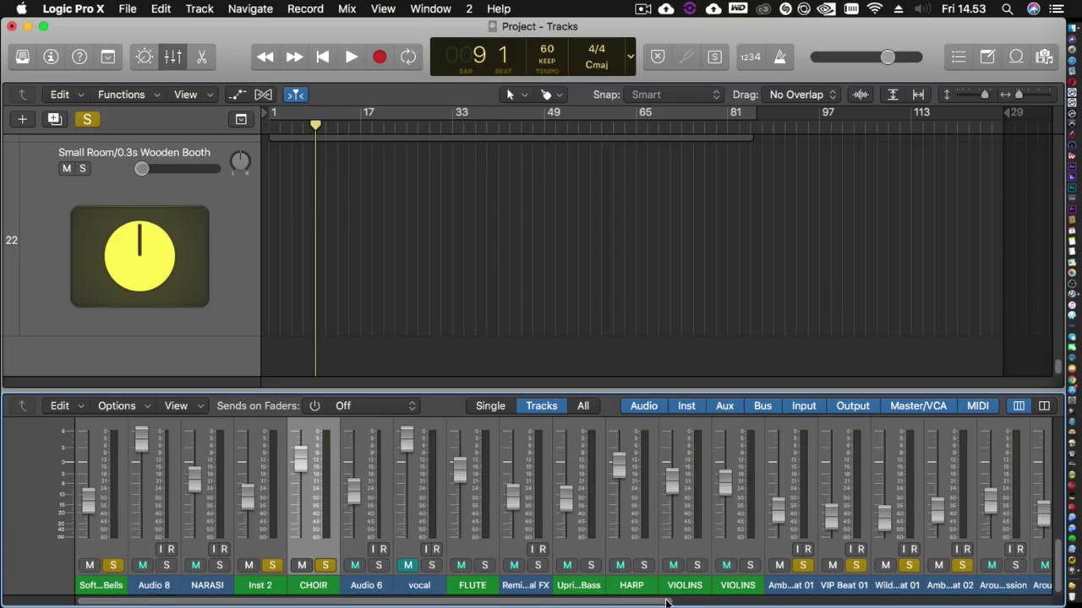
drag(666, 603, 810, 603)
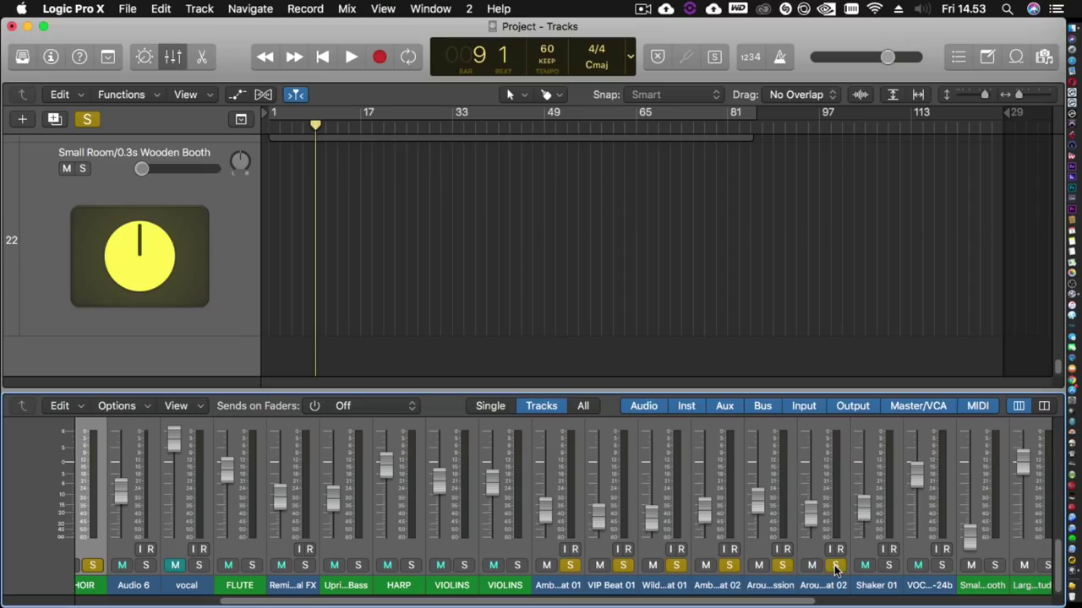
Step: Return the playhead to the project start and play the soloed beats with the instruments while viewing the VIP Beat 01 regions
click(322, 56)
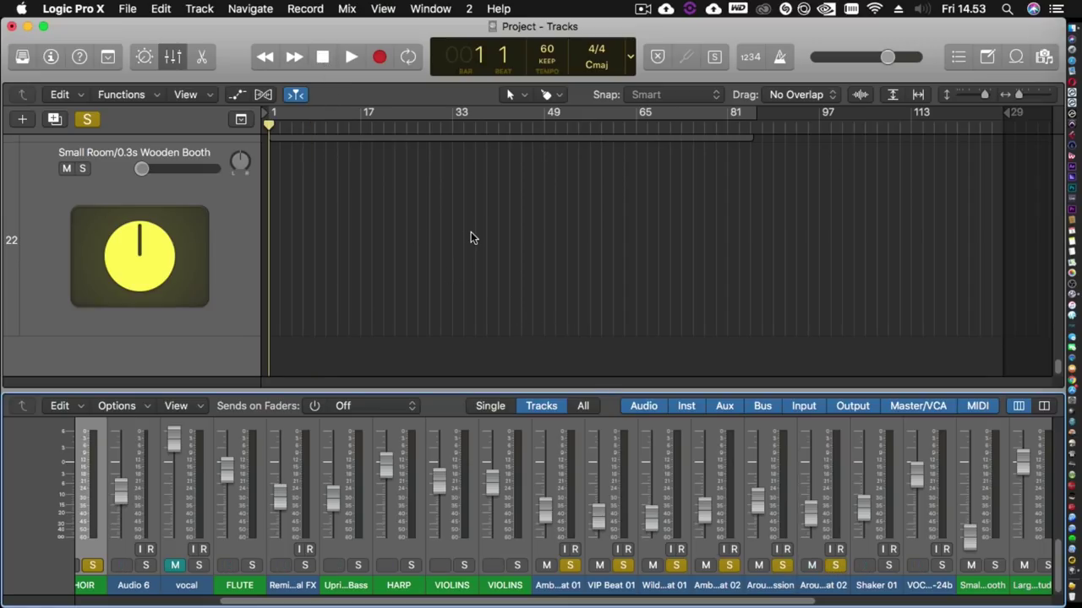
key(space)
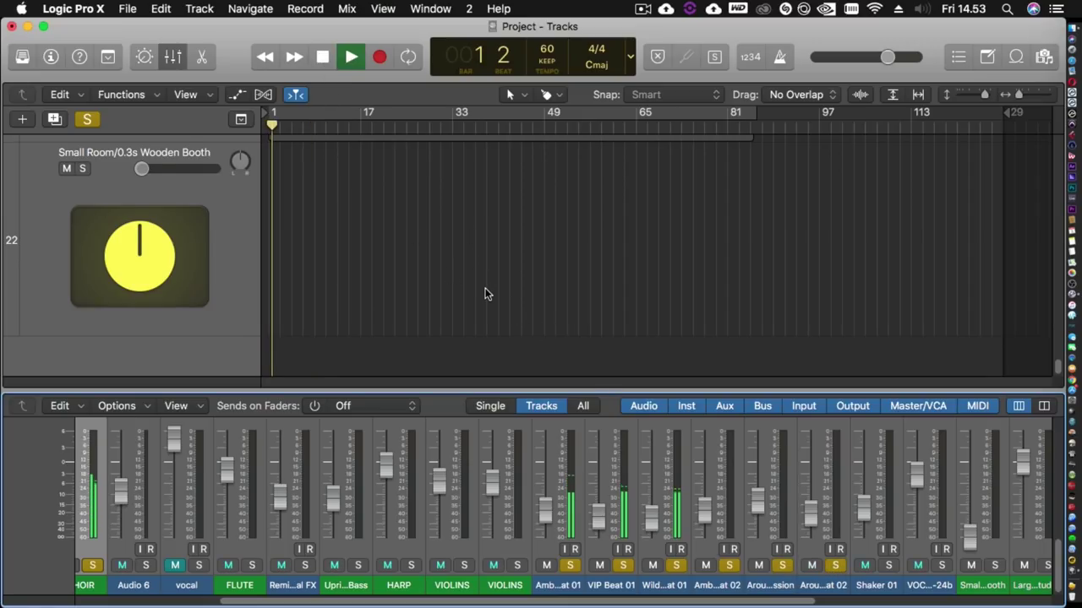
scroll(484, 294, up, 6)
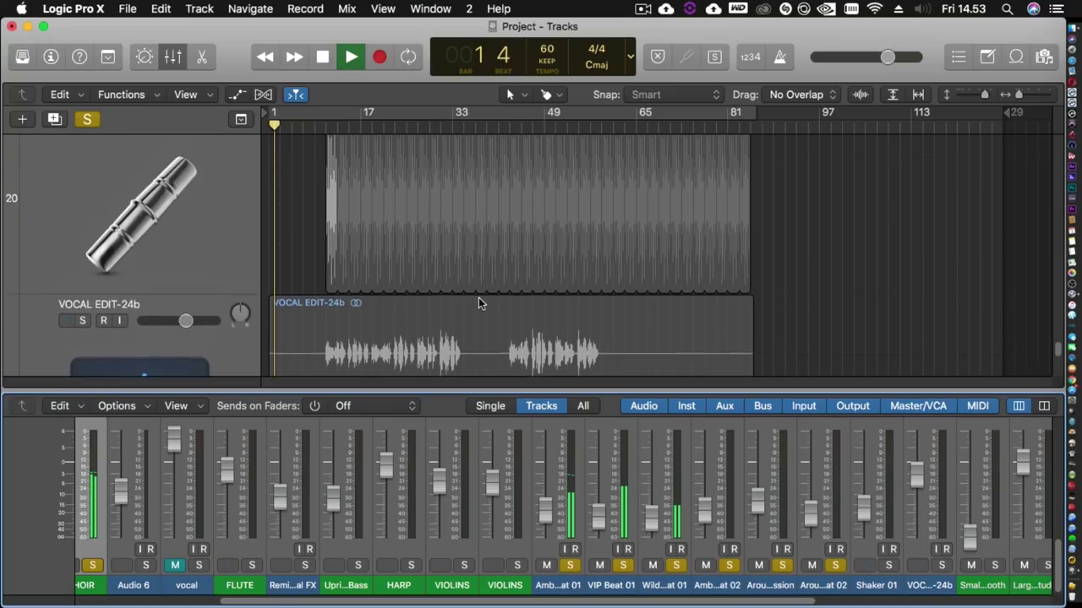
scroll(475, 296, up, 10)
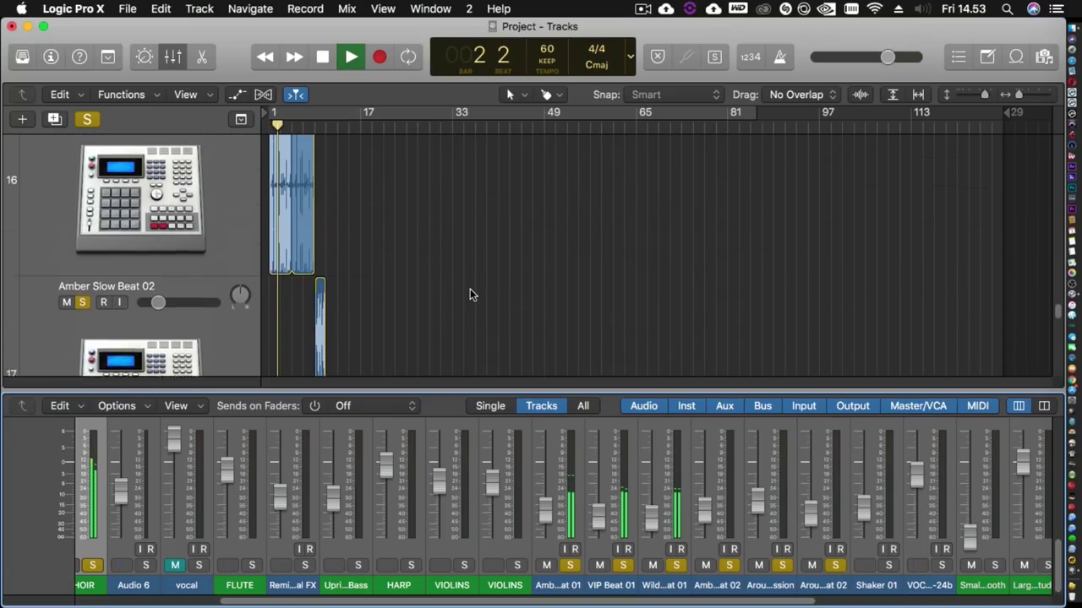
scroll(470, 294, up, 6)
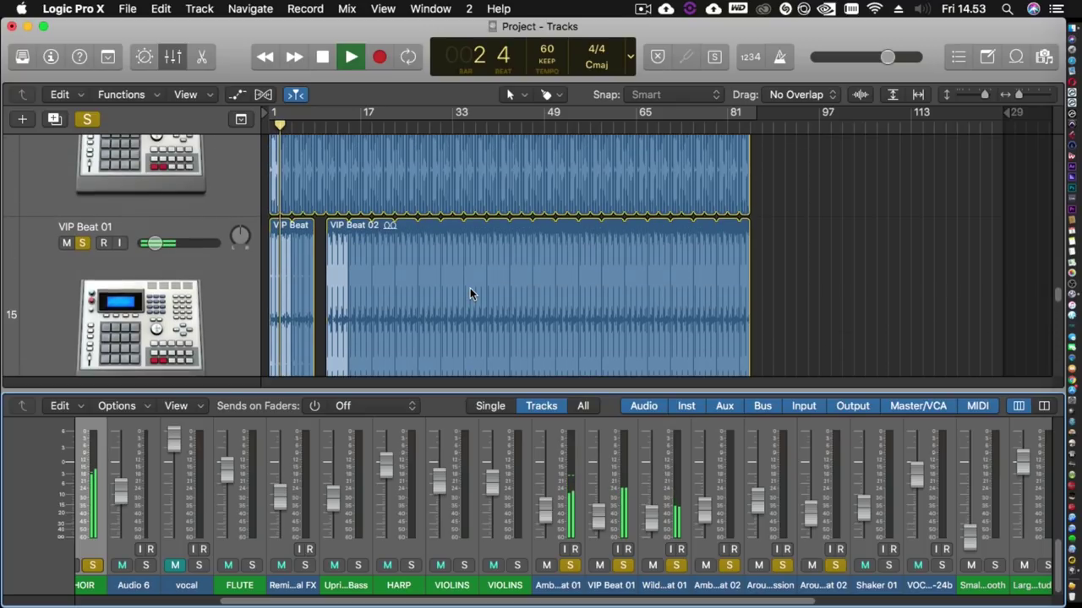
scroll(470, 294, up, 2)
scroll(469, 294, down, 2)
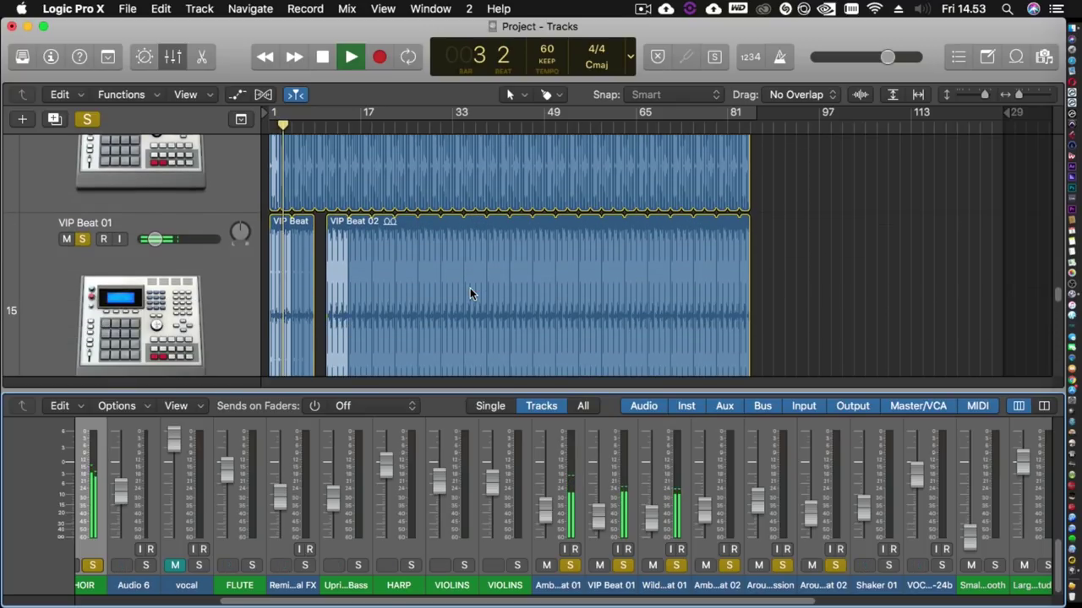
Step: Follow playback through the Wild Dreams Beat 01, Amber Slow Beat 02 and Around Midnight Percussion tracks, and stop at bar 11
scroll(470, 290, down, 2)
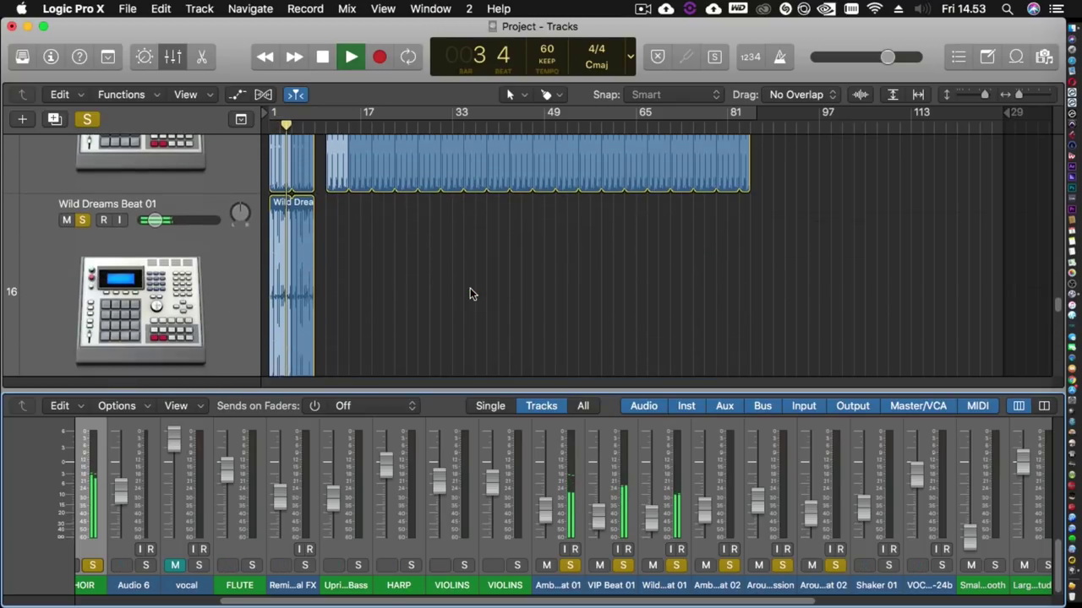
scroll(470, 294, down, 3)
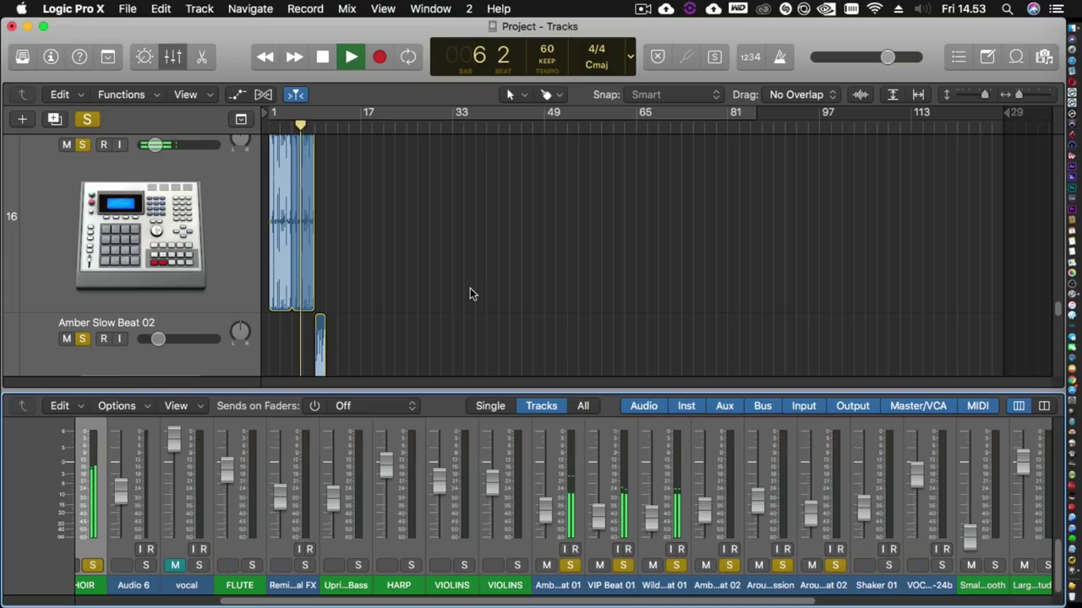
scroll(470, 289, down, 1)
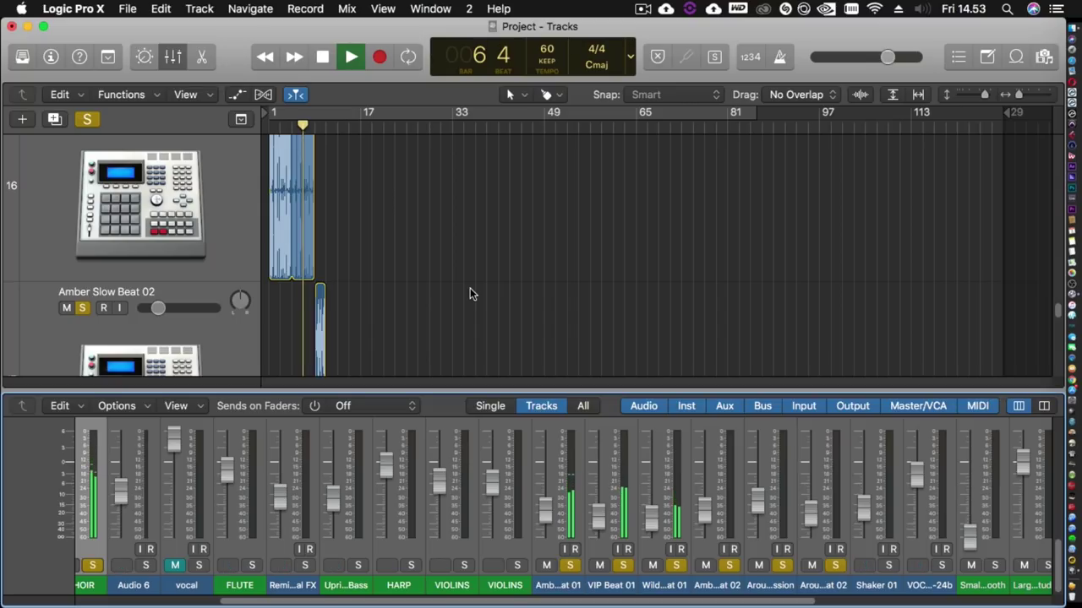
scroll(469, 289, down, 2)
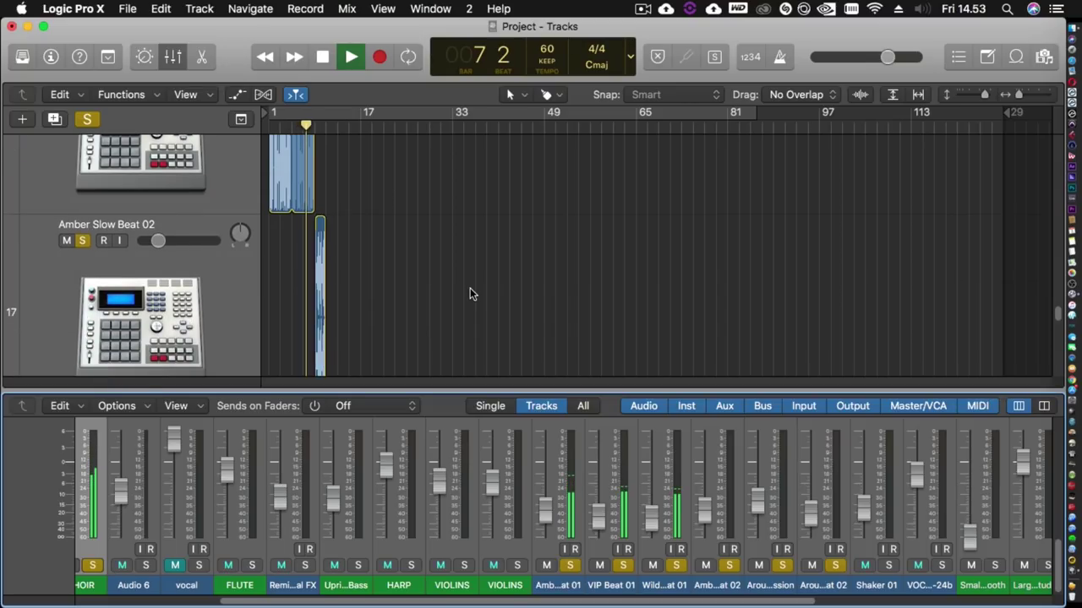
scroll(470, 288, down, 4)
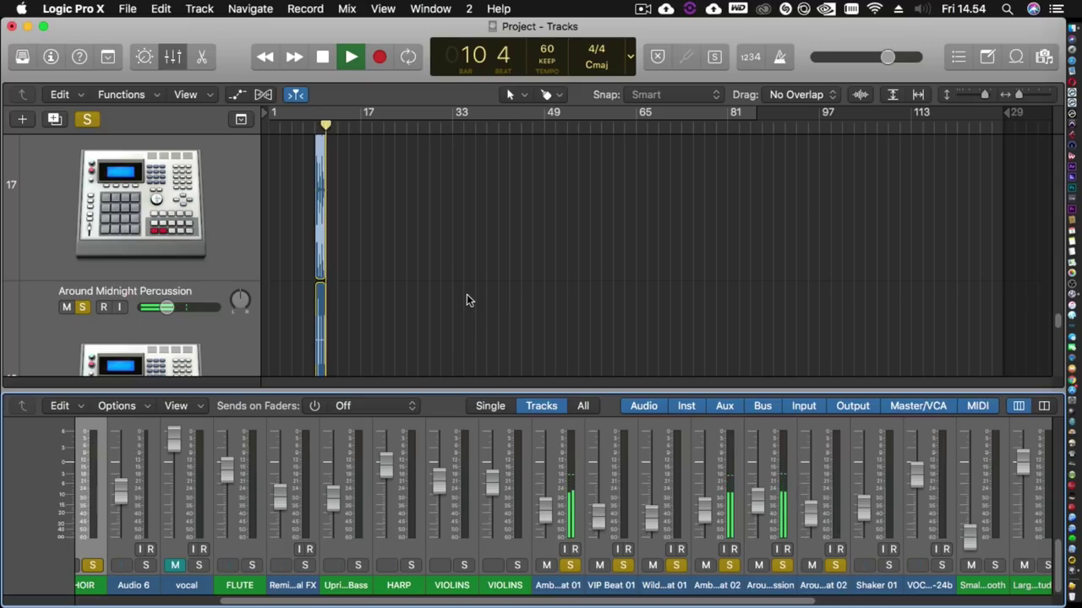
key(space)
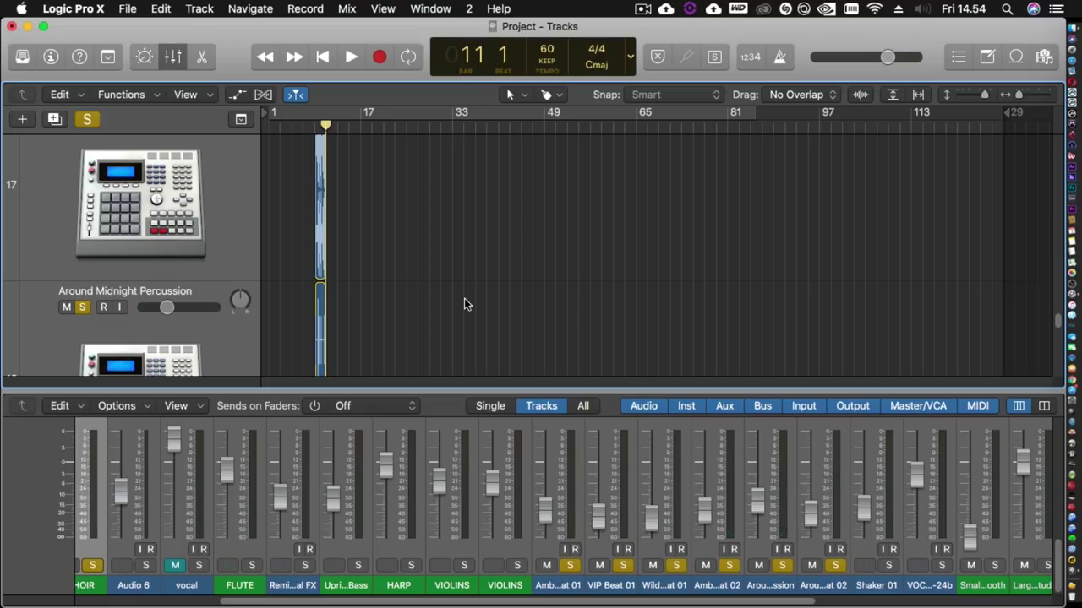
Step: Solo the Remix Reverse Vocal FX track, play it from bar 9, stop, and return the playhead to just before its region
scroll(463, 298, up, 5)
scroll(463, 294, up, 5)
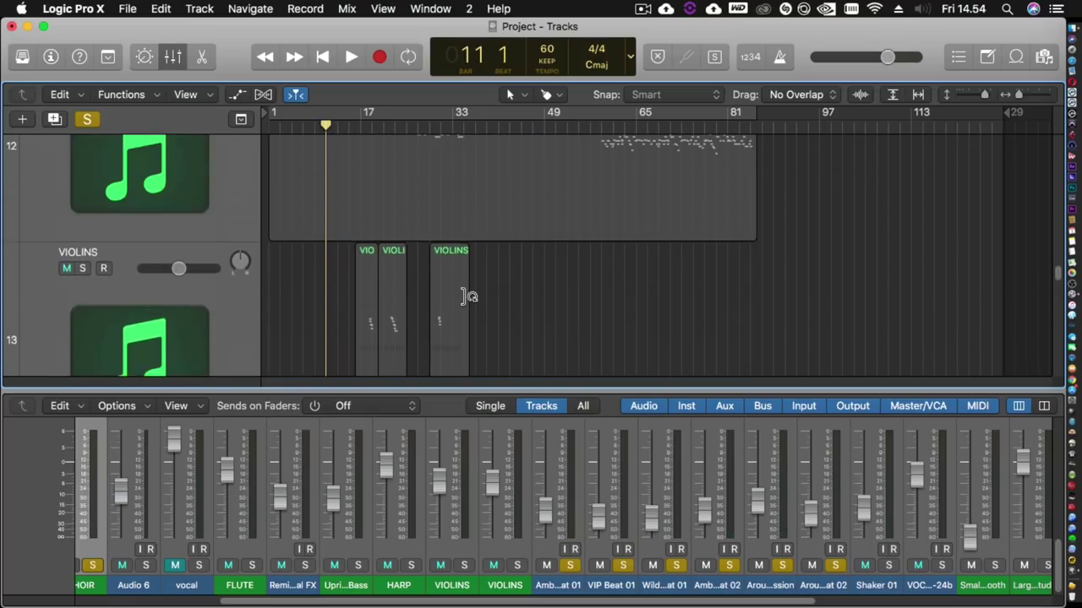
scroll(463, 300, up, 4)
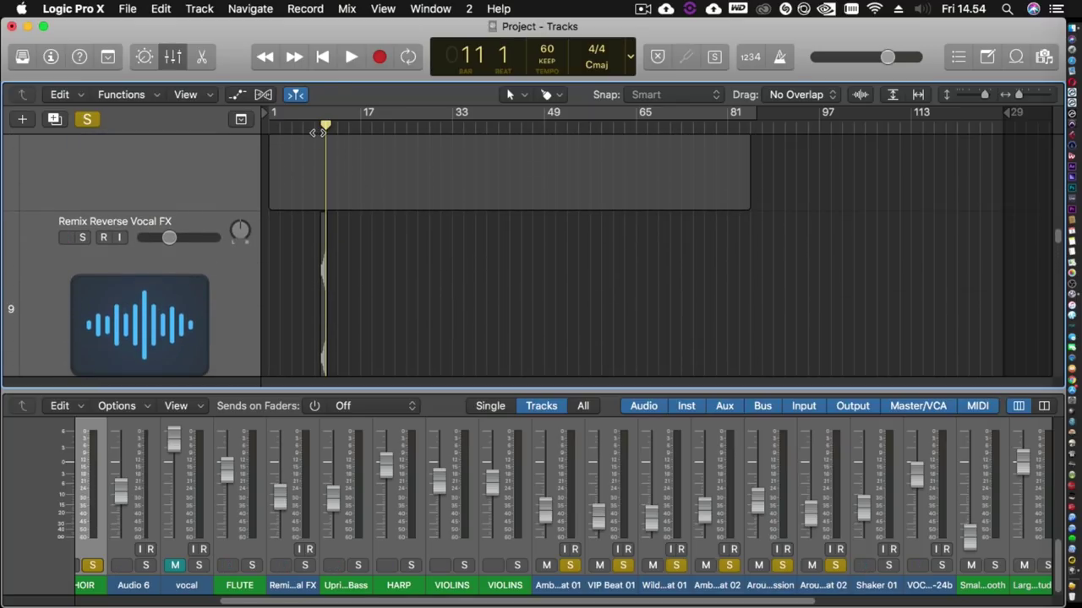
click(317, 129)
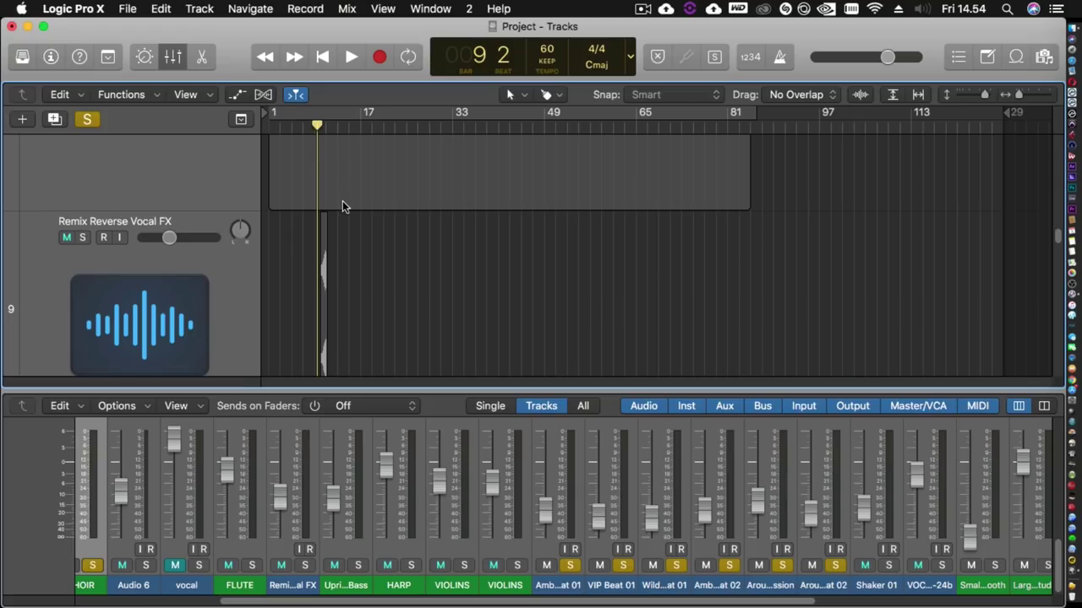
drag(1015, 95, 1029, 95)
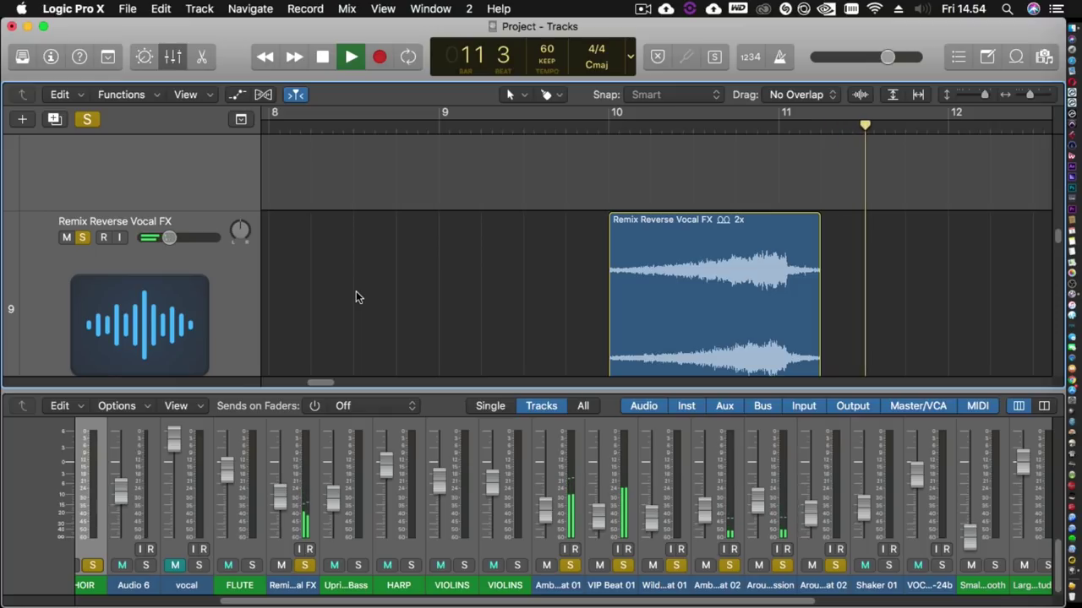
key(space)
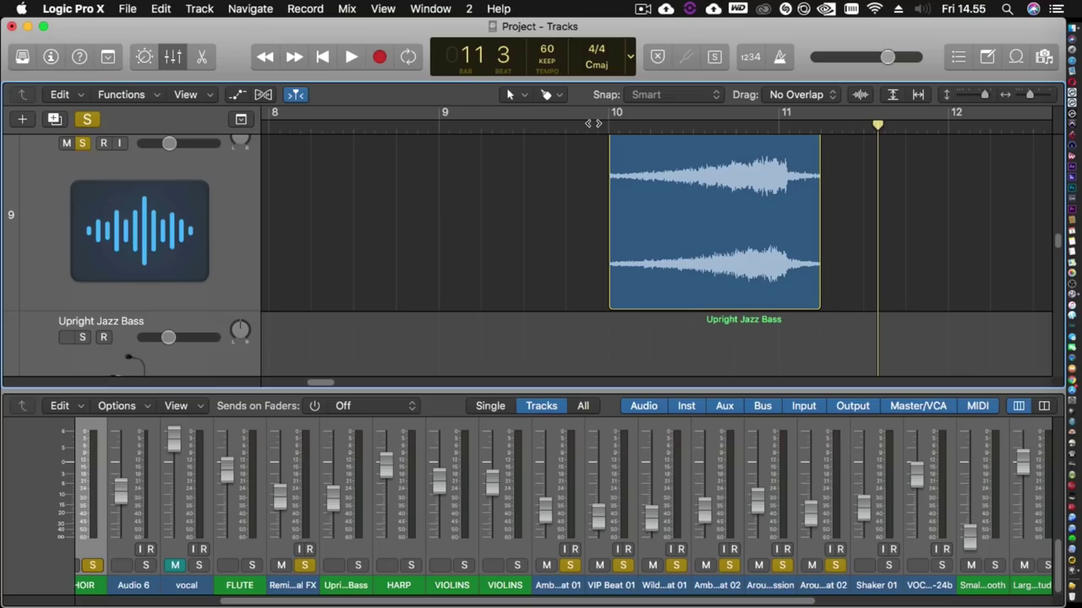
click(591, 125)
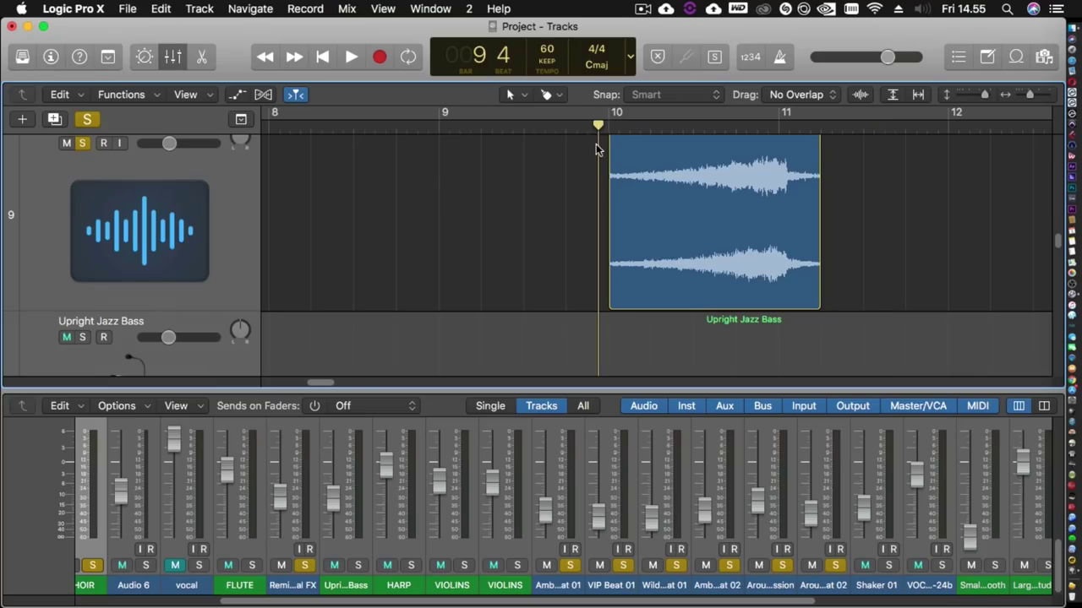
Step: Play the Remix Reverse Vocal FX region together with the soloed beats, stop near the end of bar 11, and return the playhead to bar 11
key(space)
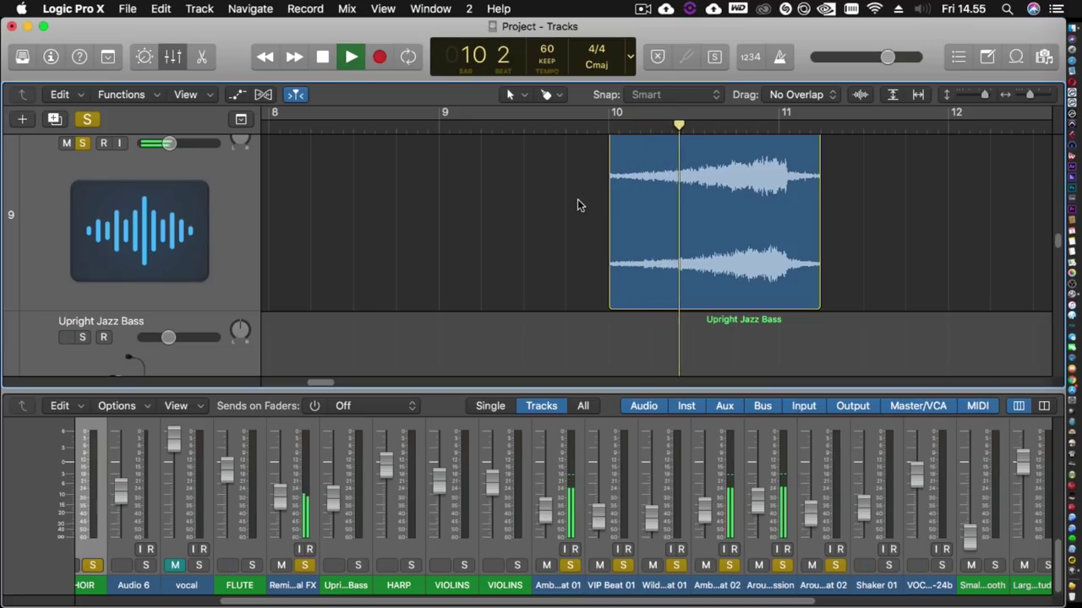
scroll(579, 206, up, 2)
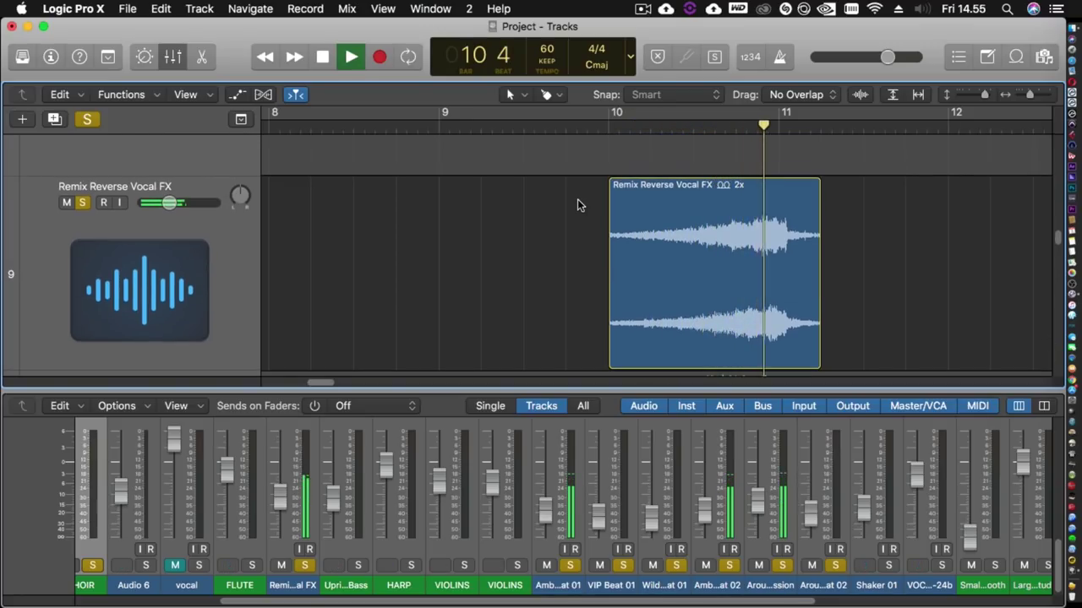
scroll(574, 205, up, 2)
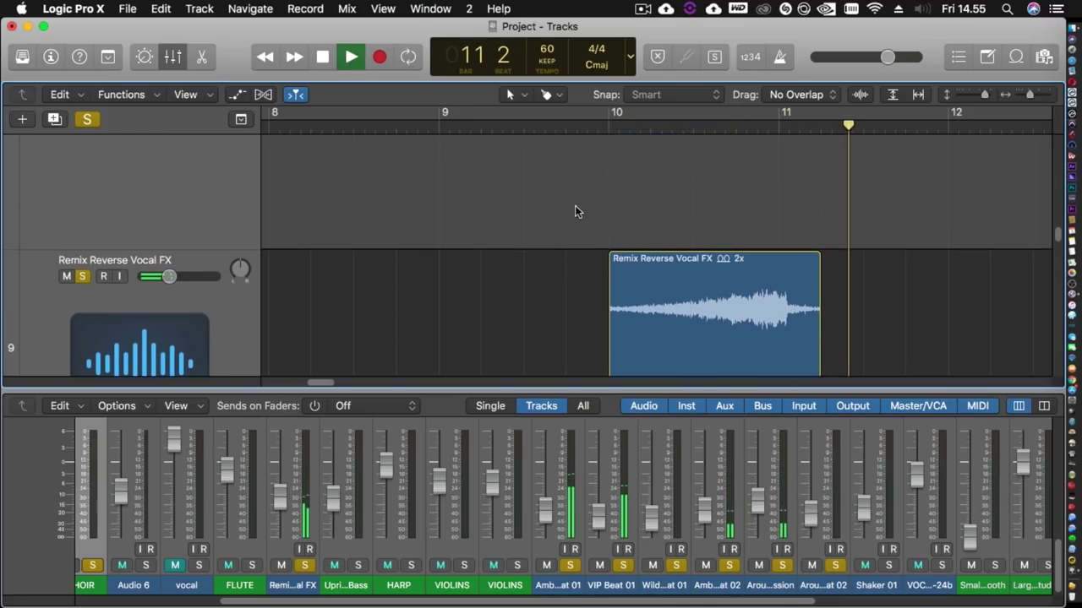
drag(1029, 94, 1024, 94)
key(space)
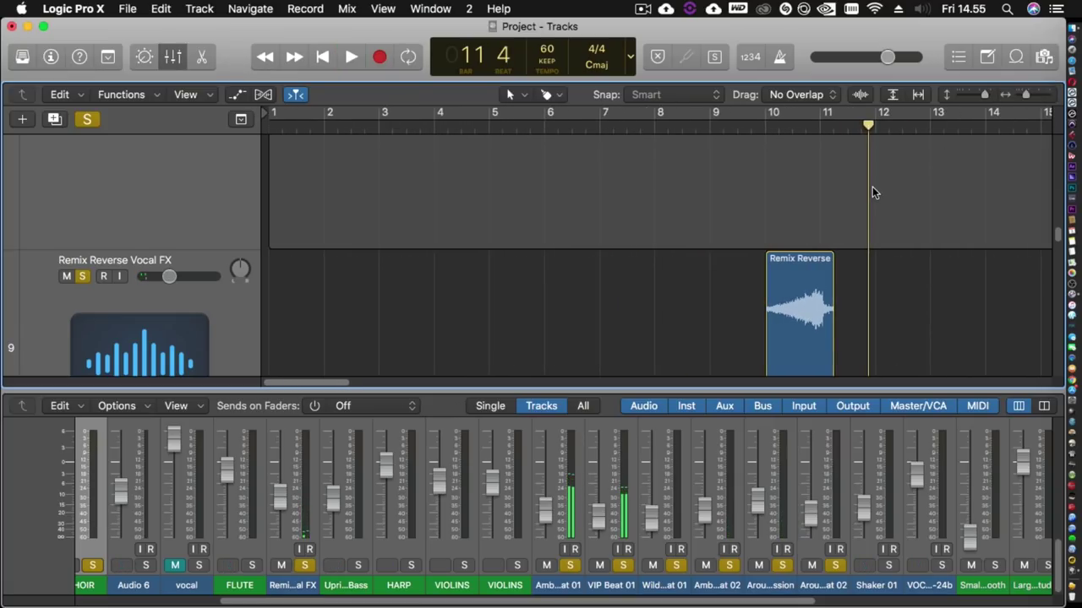
click(823, 132)
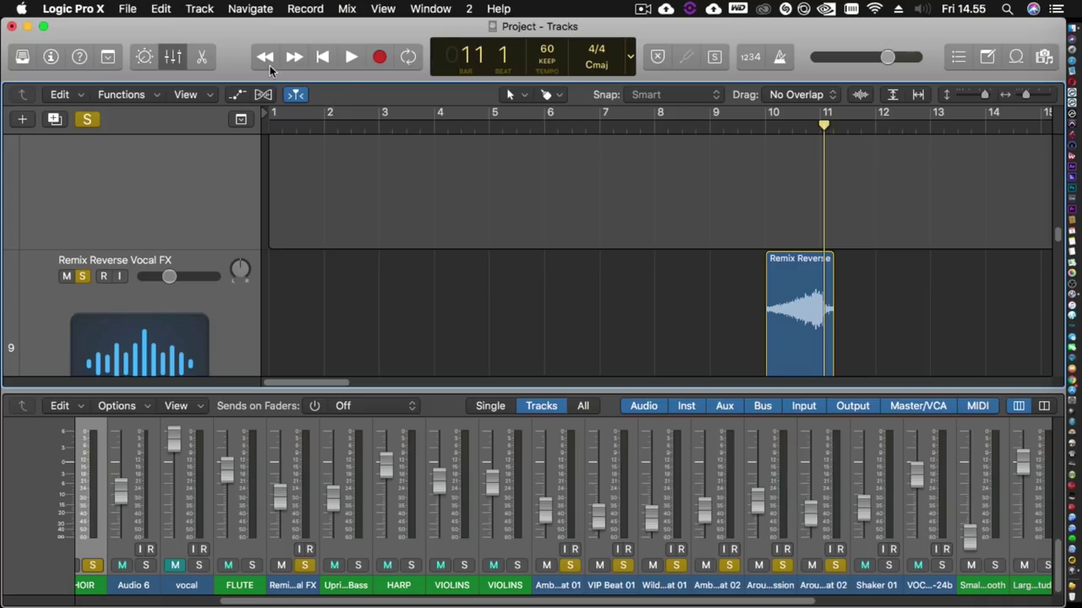
Step: Clear all solos, solo only the Shaker 01 track, and play it from bar 11 until bar 12 beat 4
click(87, 119)
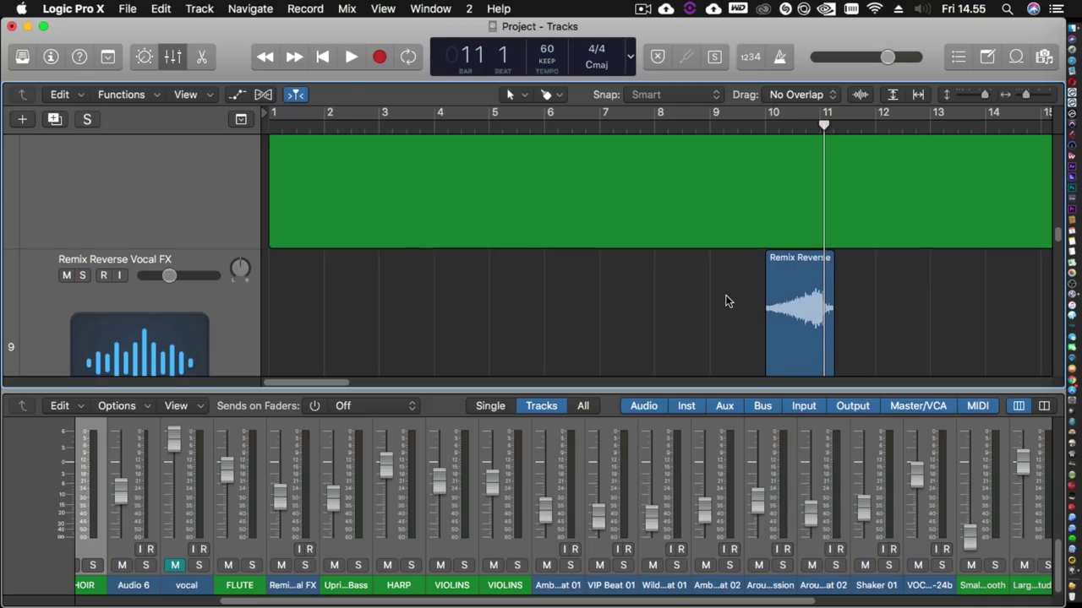
scroll(724, 300, down, 3)
scroll(659, 298, down, 10)
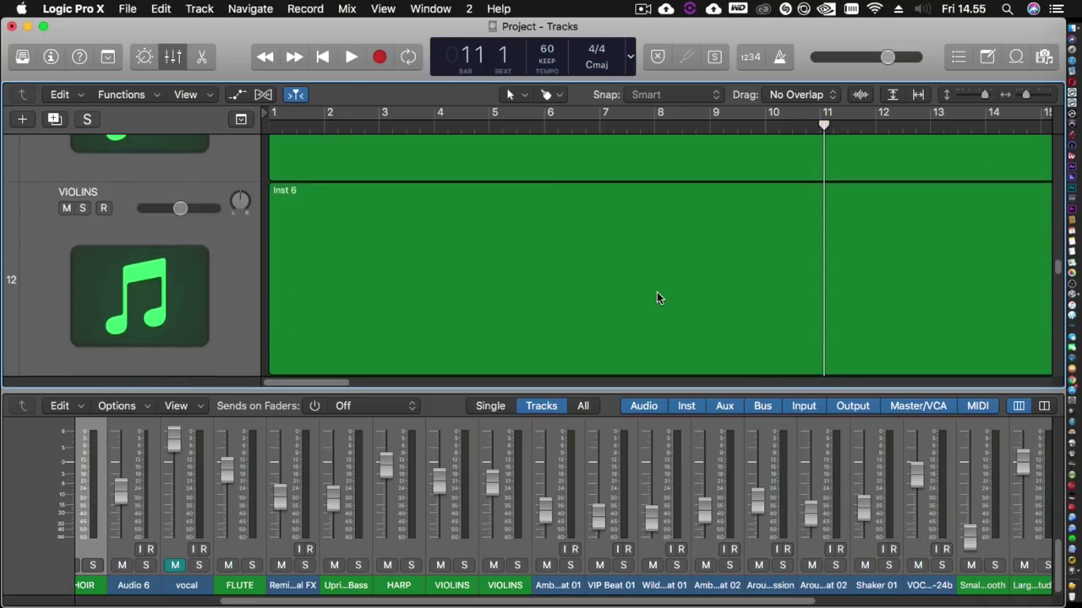
scroll(658, 297, down, 10)
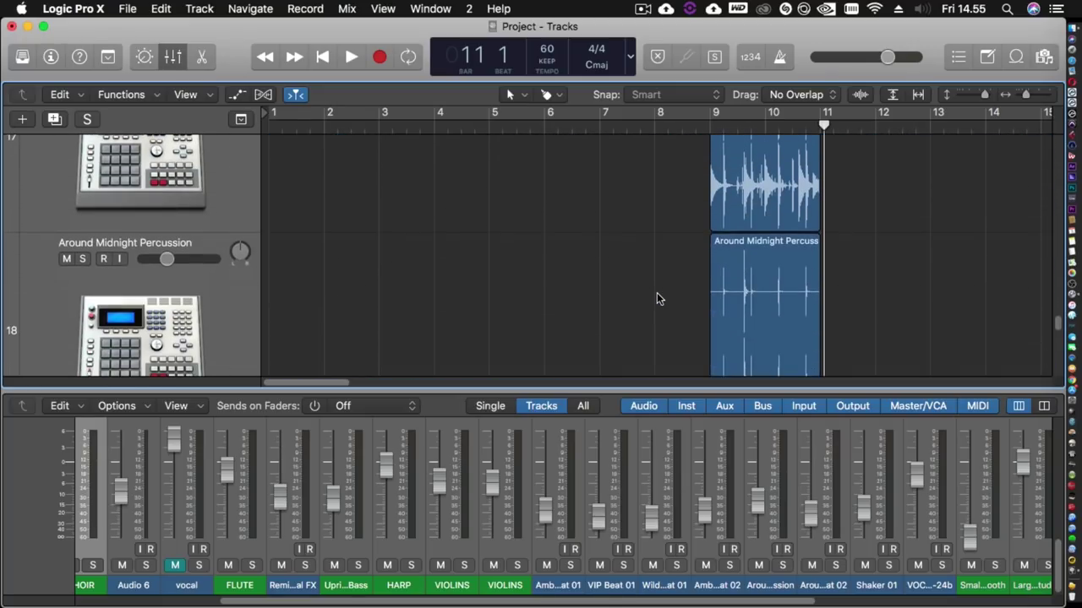
scroll(658, 298, up, 3)
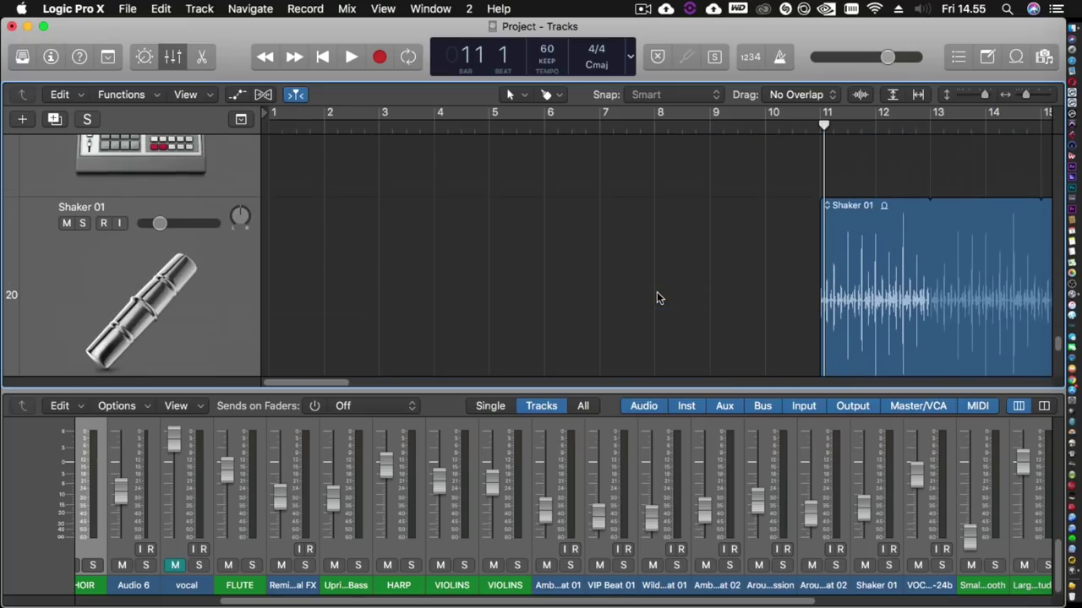
click(84, 223)
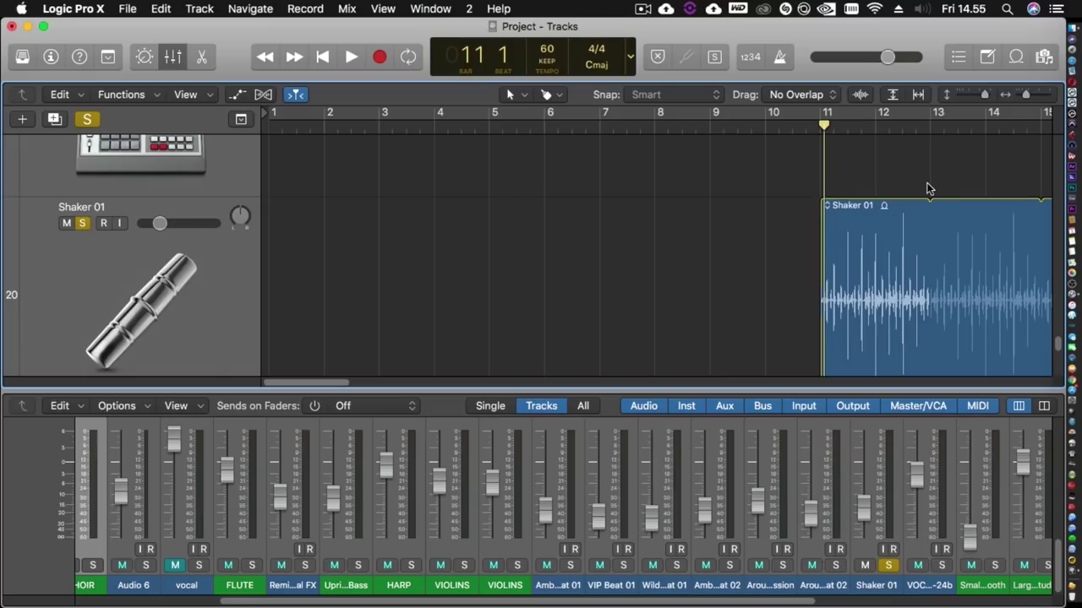
key(space)
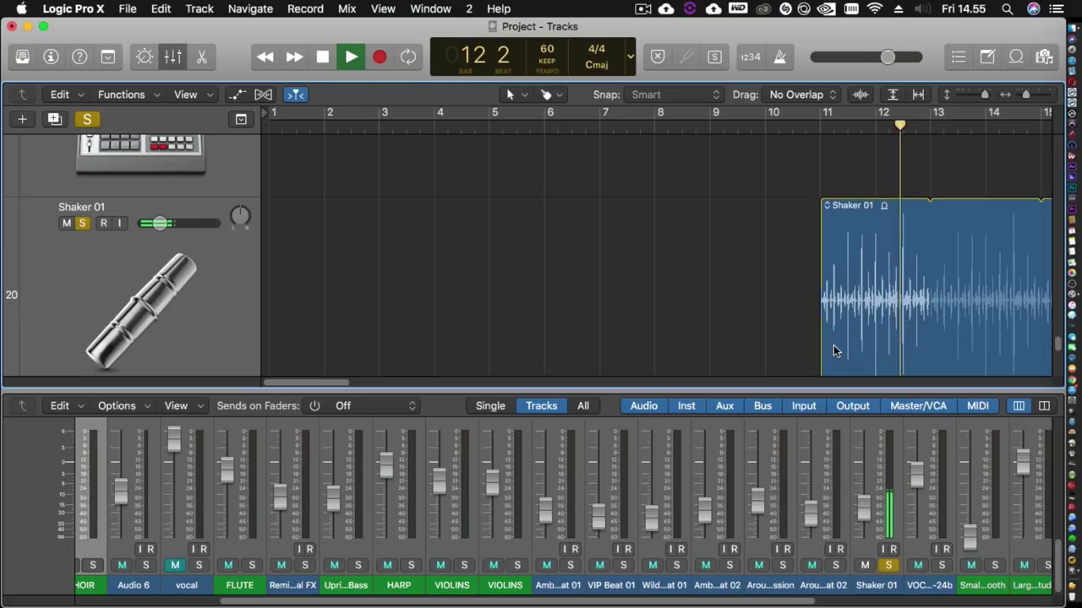
key(space)
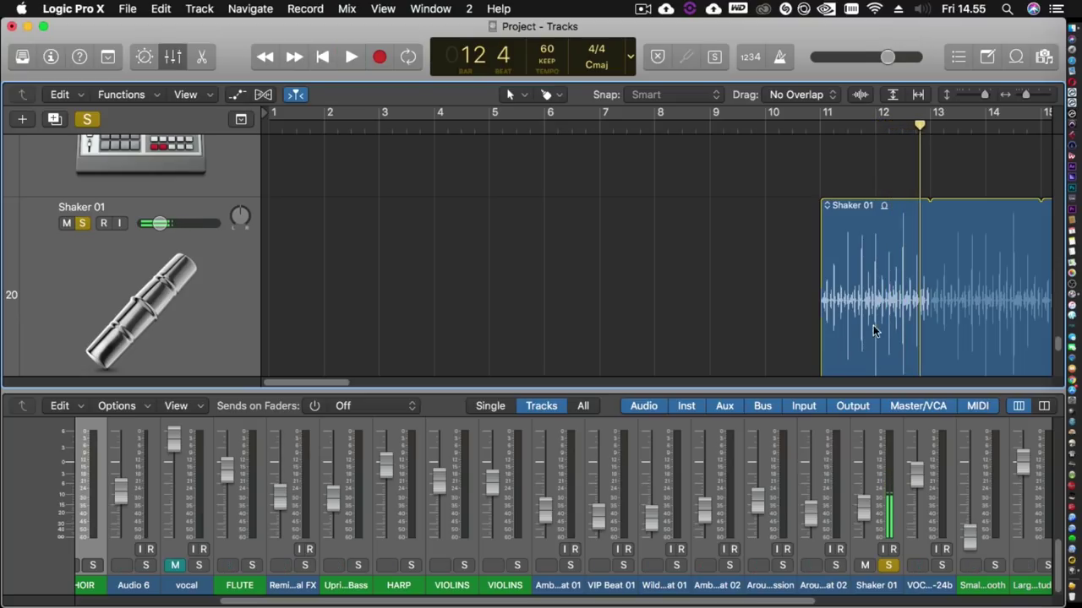
Step: Open the loop browser and replace the VIP search with a search for "shaker" within Beats
click(987, 57)
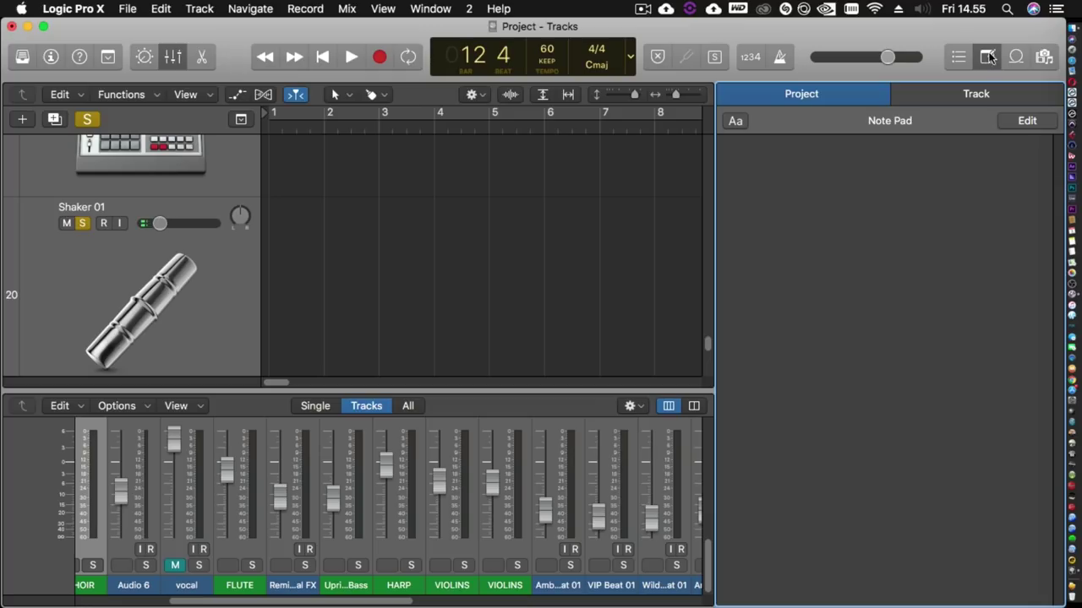
click(1016, 56)
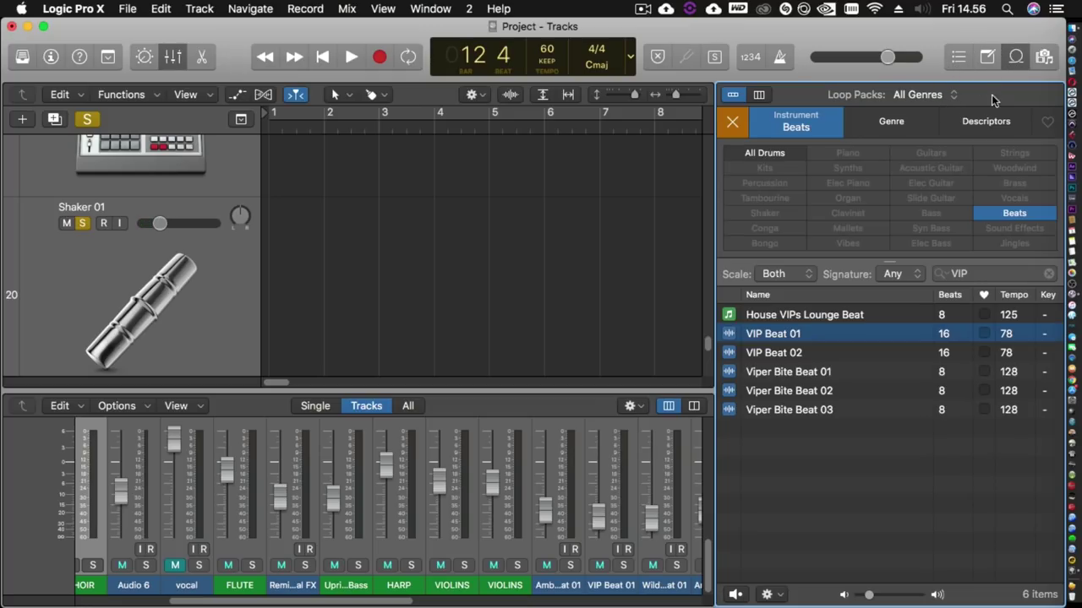
click(1049, 276)
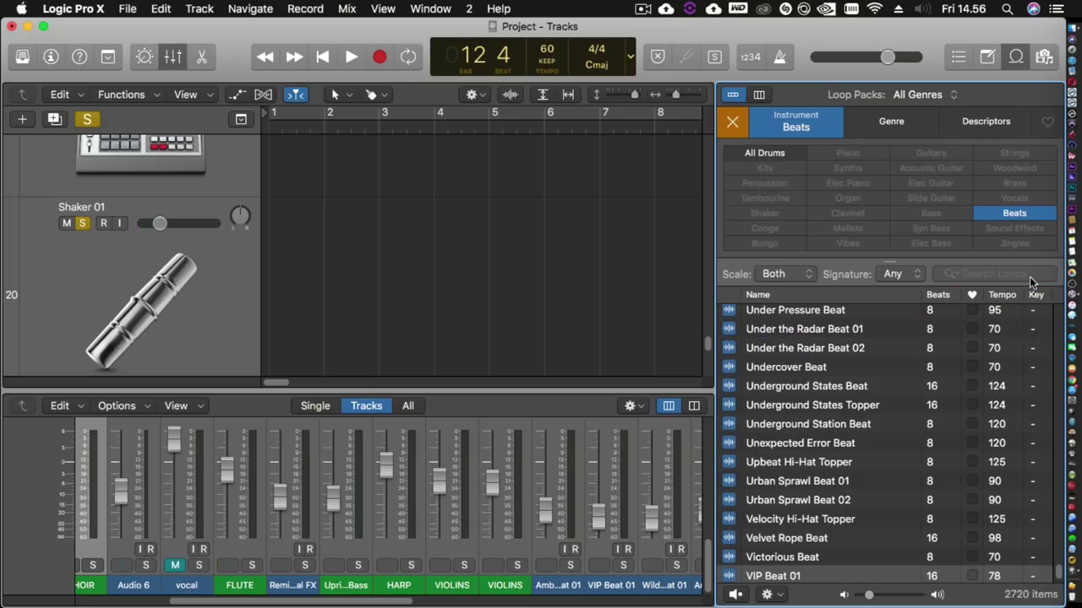
text(shak)
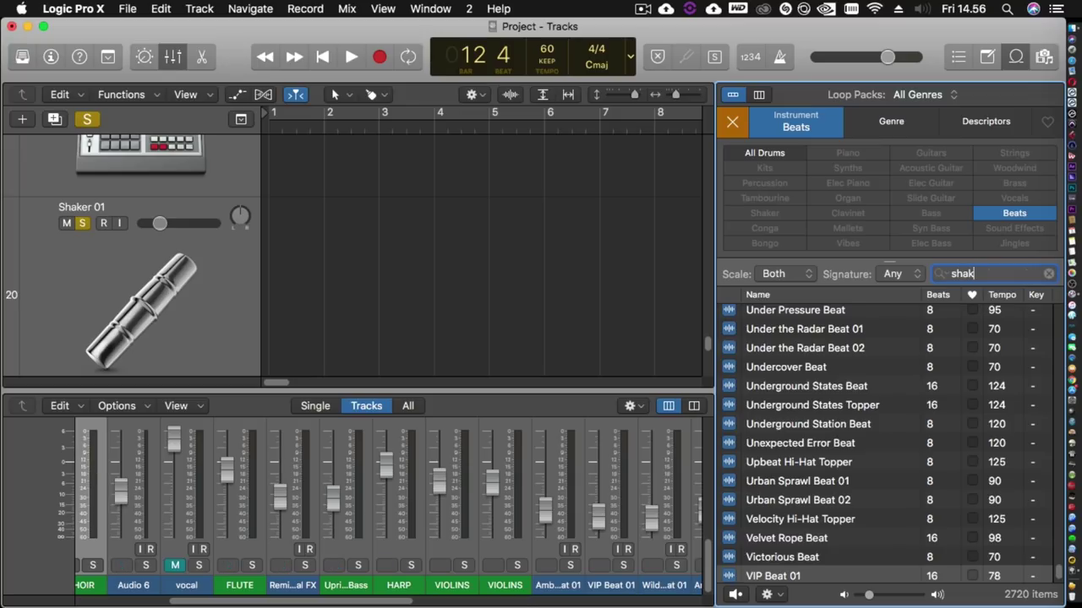
text(er)
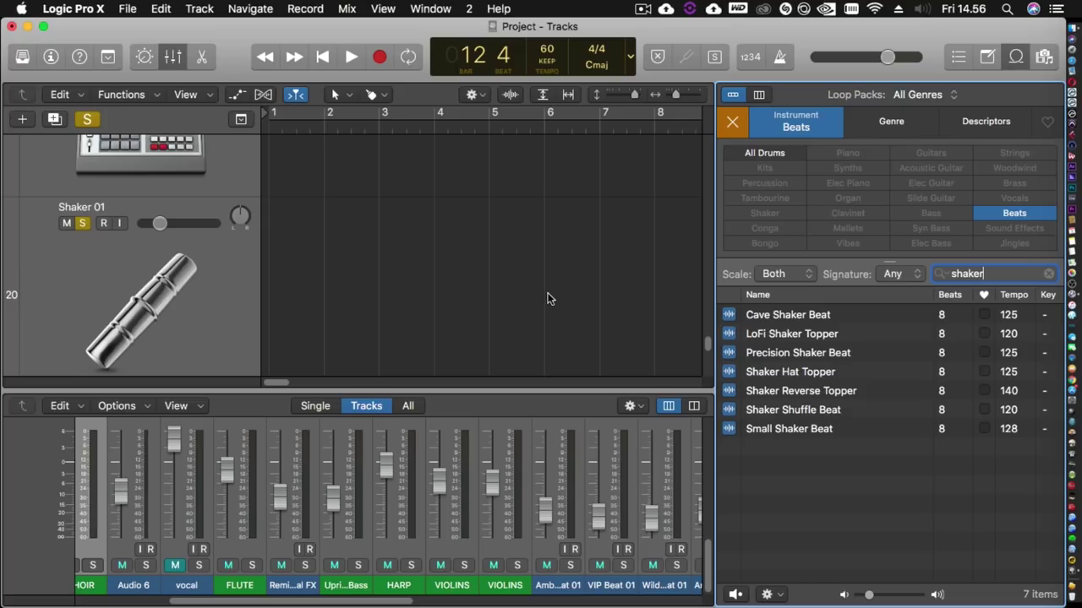
Step: Bring the Shaker 01 region from bar 11 onward into view and clear the loop search
scroll(548, 293, down, 6)
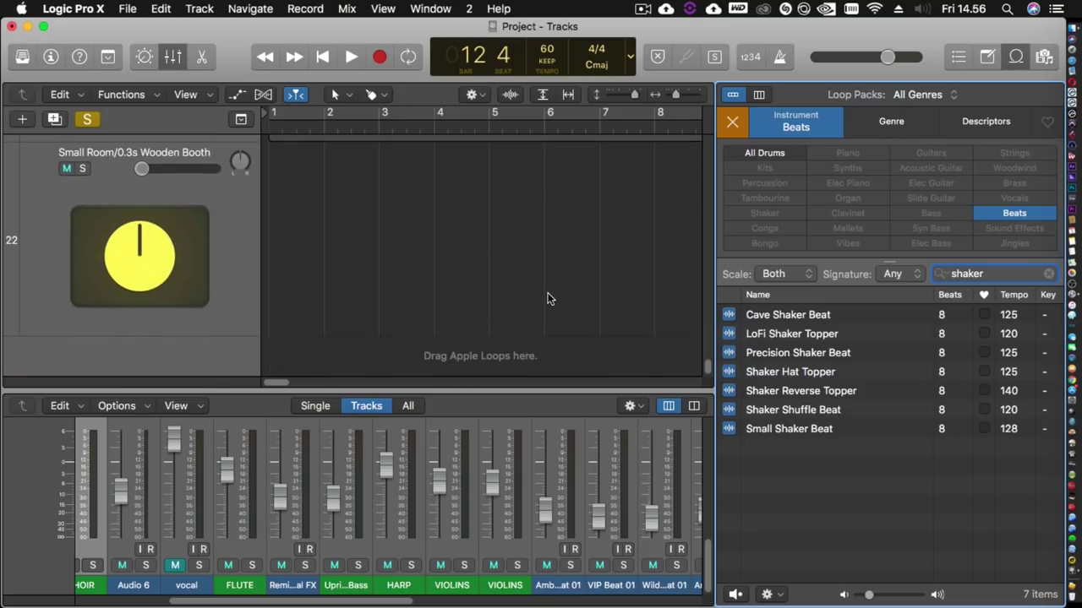
scroll(547, 292, up, 6)
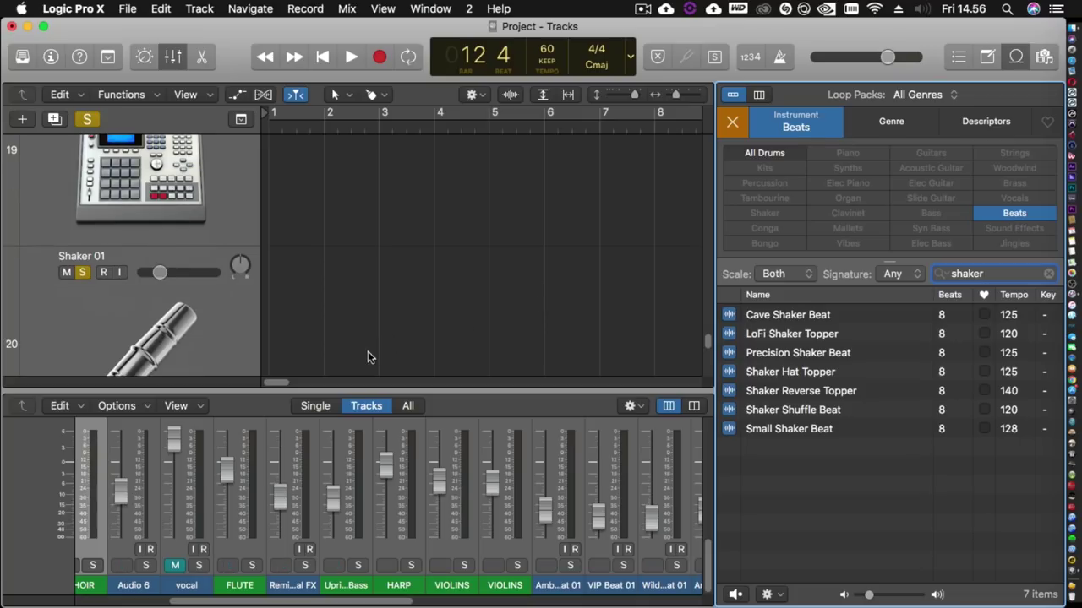
drag(289, 377, 308, 394)
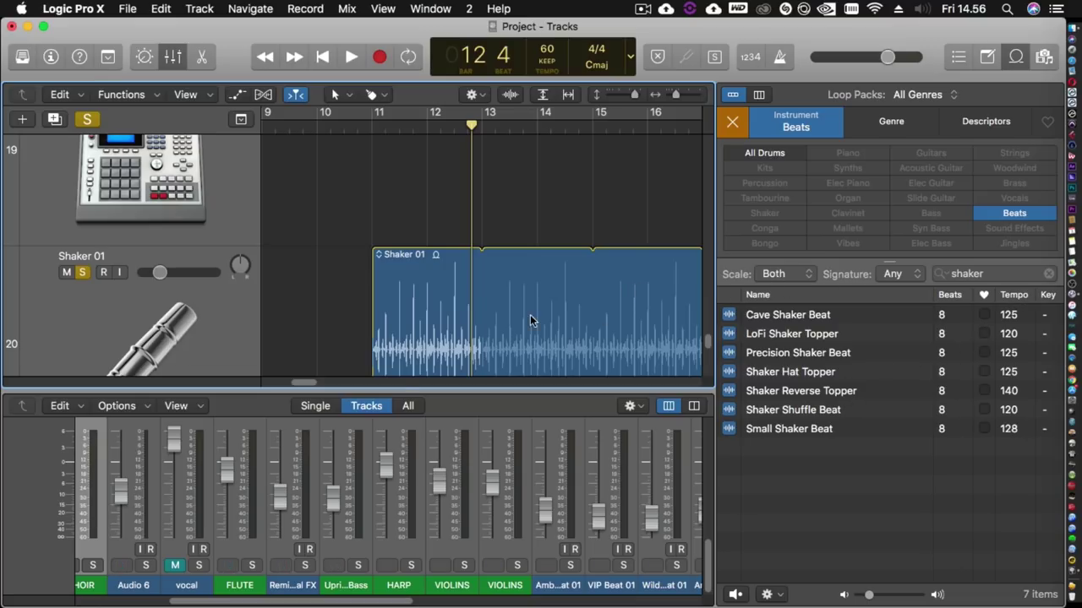
scroll(529, 319, down, 2)
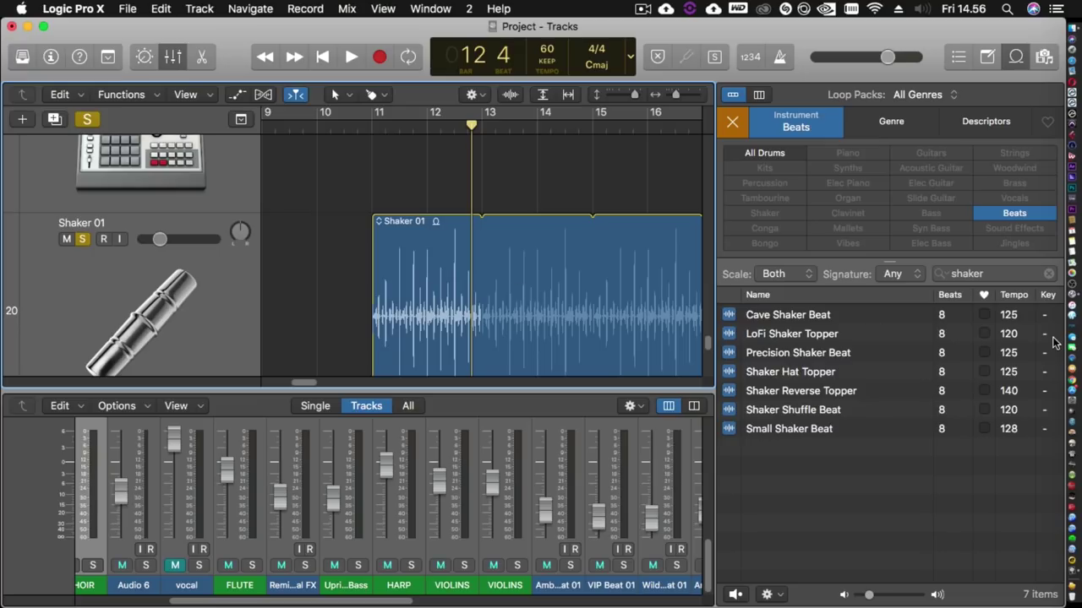
click(1048, 275)
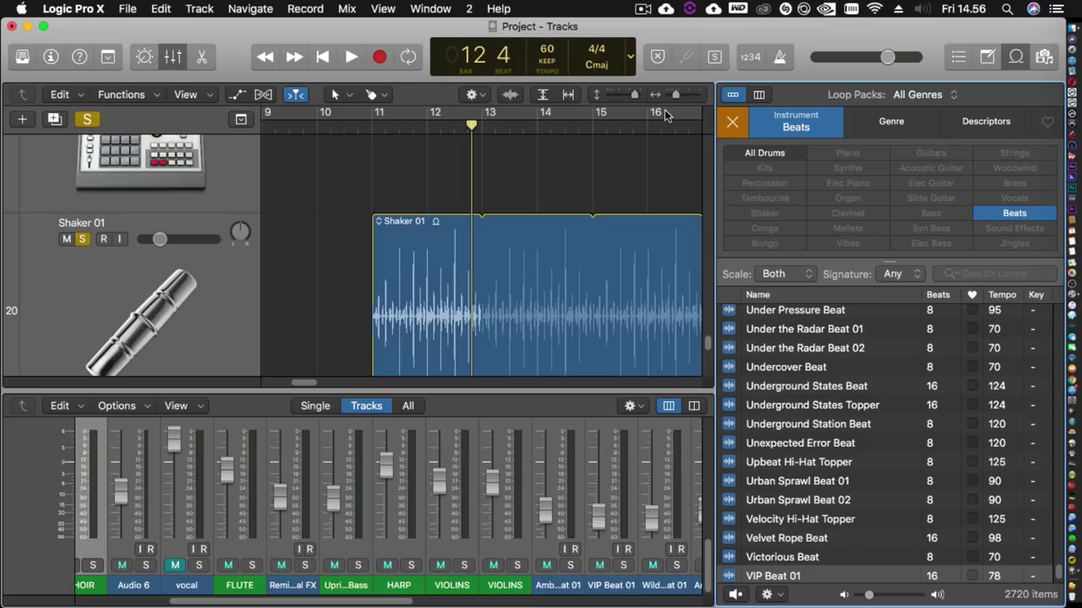
Step: Zoom out horizontally to the full song length and review the Shaker 01 region against the neighbouring beat and VOCAL EDIT-24b tracks
drag(673, 99, 652, 99)
scroll(592, 229, up, 3)
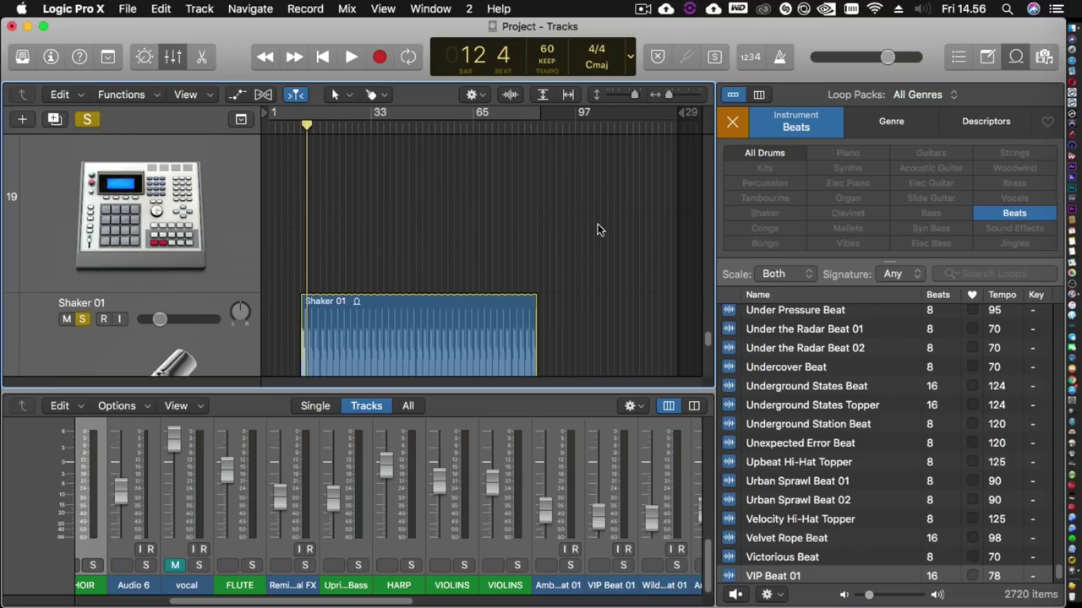
scroll(593, 228, up, 4)
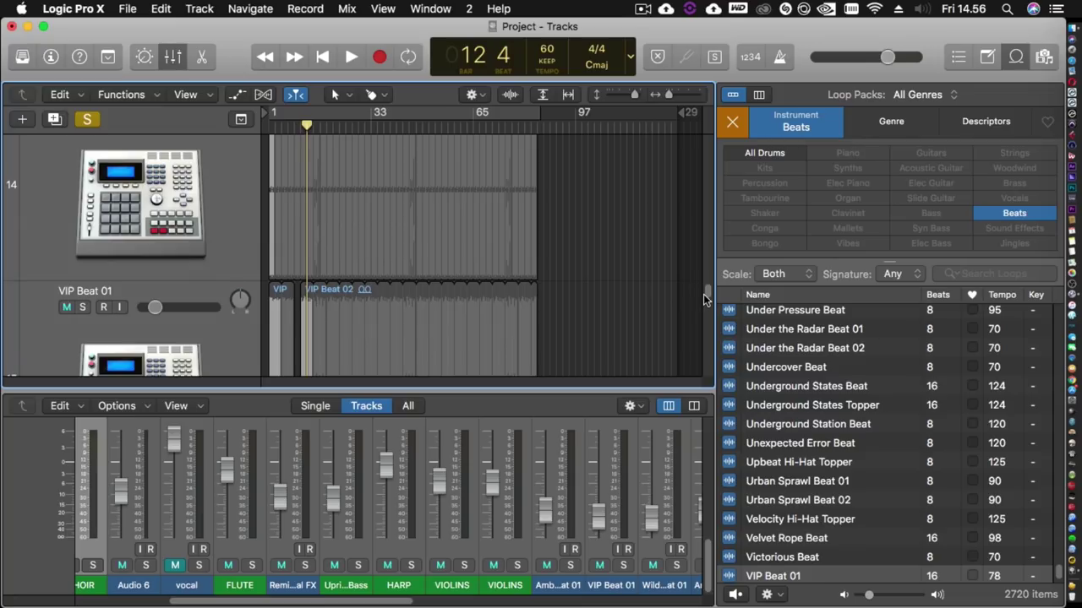
drag(706, 296, 689, 360)
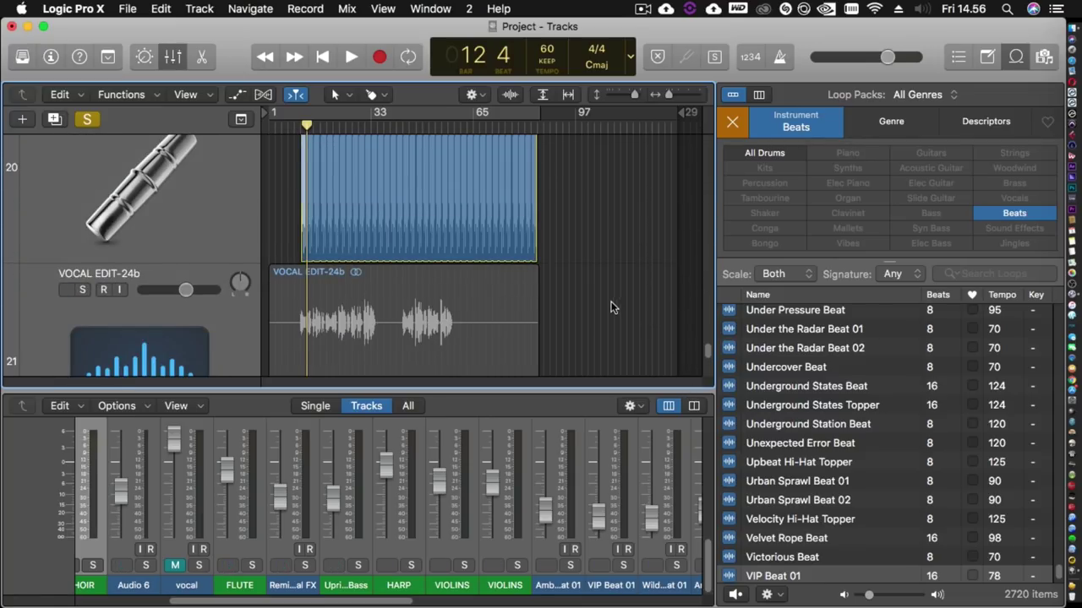
scroll(610, 309, up, 3)
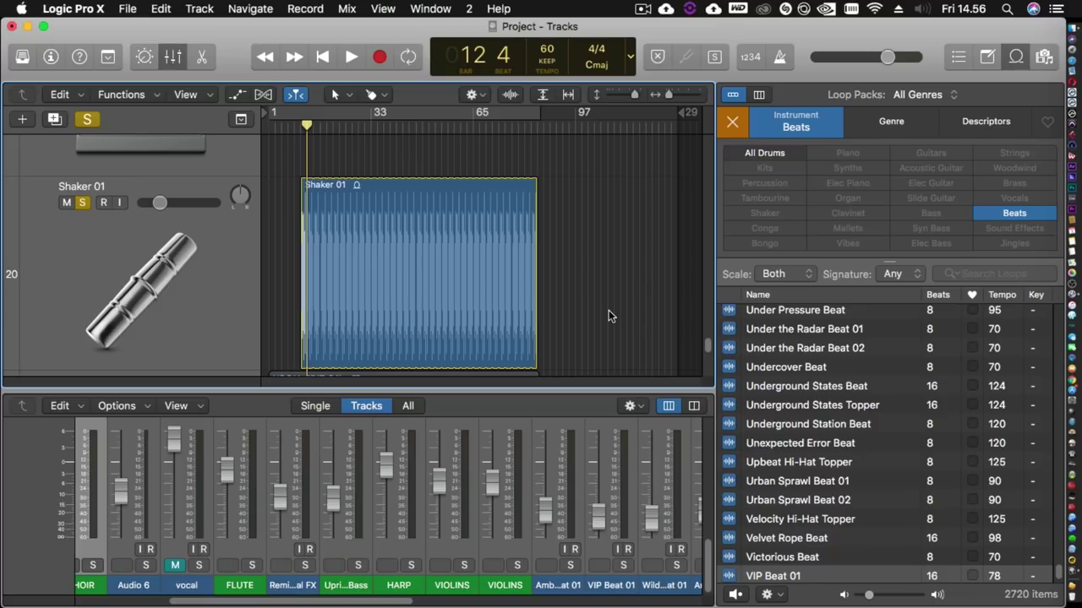
scroll(608, 310, up, 5)
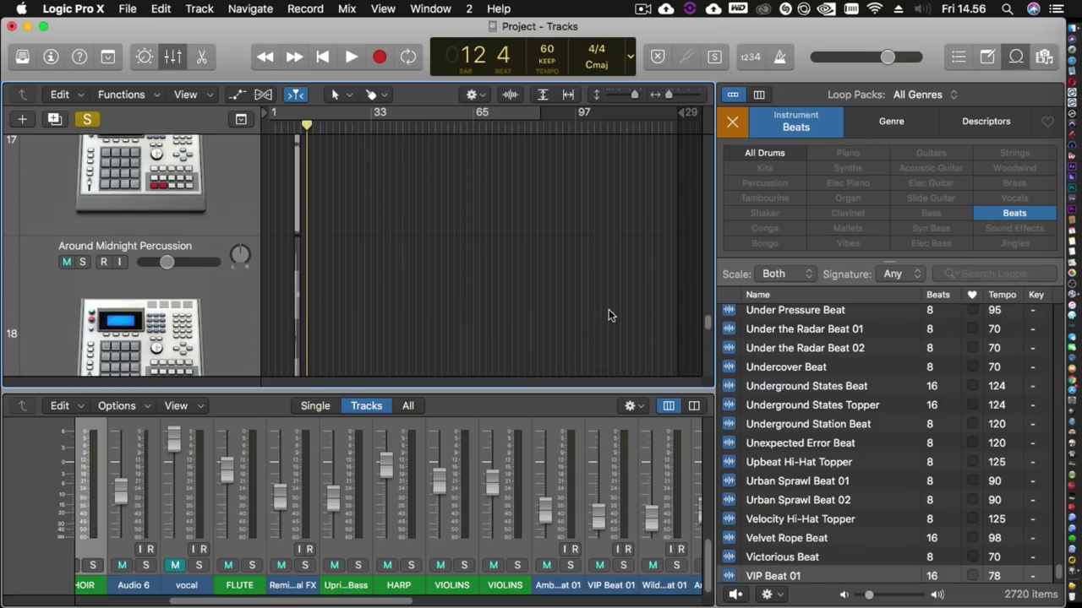
Step: Clear the solo on the Shaker 01 track so that no track is soloed
scroll(608, 310, down, 5)
click(84, 263)
scroll(101, 237, down, 1)
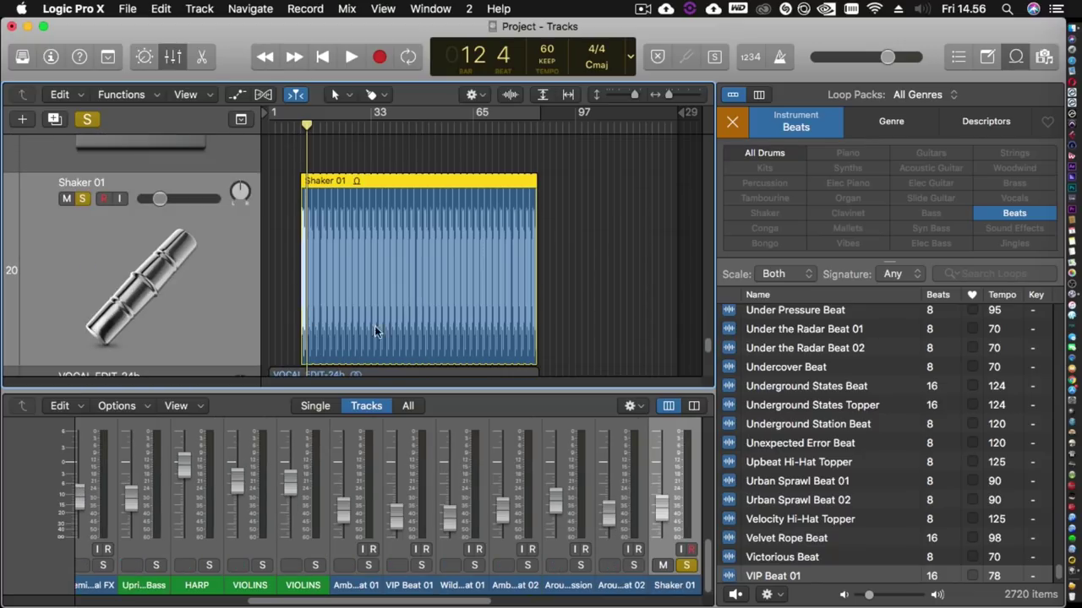
click(86, 197)
scroll(374, 297, down, 2)
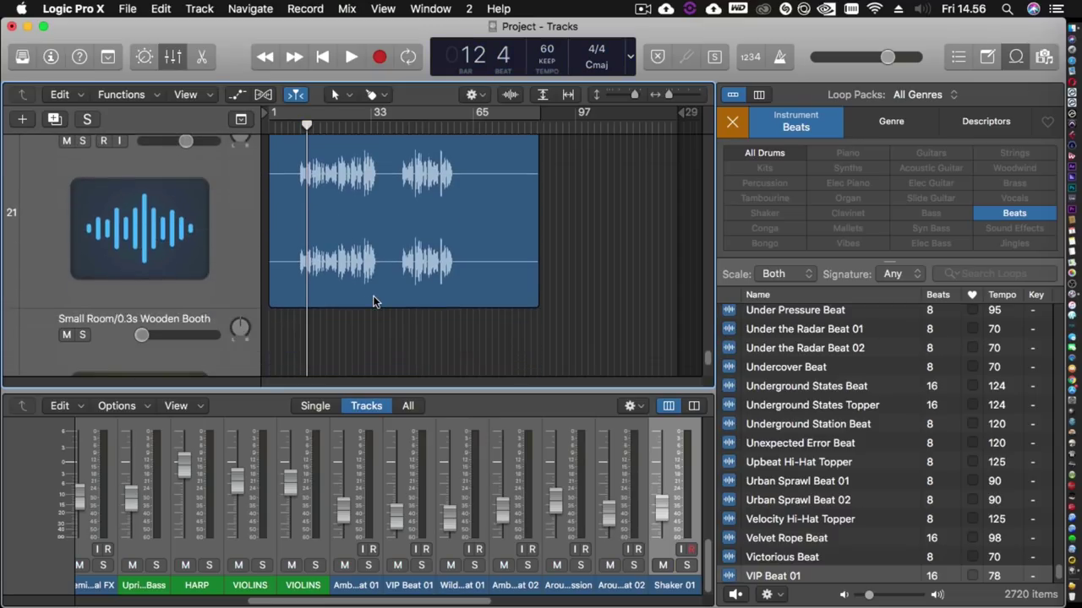
Step: Solo the Upright Jazz Bass track and move the playhead back to bar 10, beat 4
scroll(374, 300, up, 5)
scroll(374, 303, up, 2)
scroll(374, 302, down, 5)
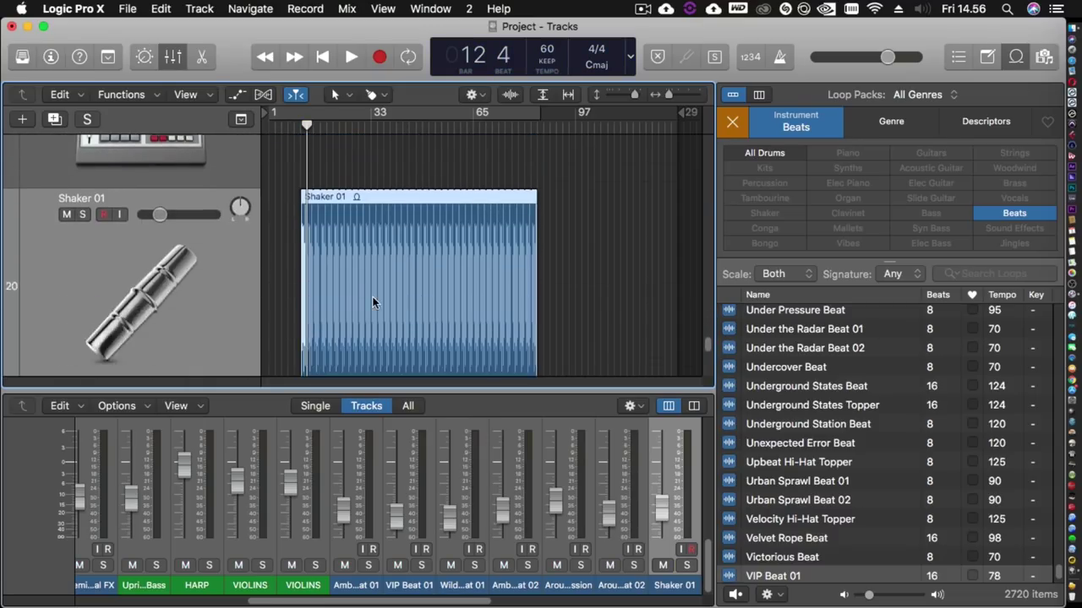
scroll(374, 302, up, 4)
scroll(374, 303, up, 6)
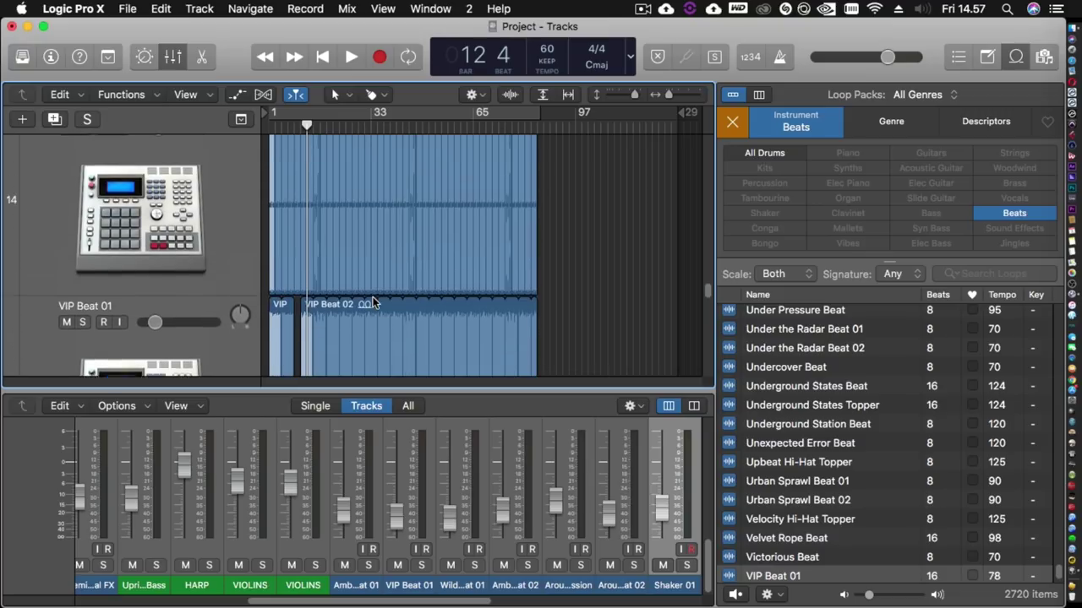
scroll(374, 300, up, 4)
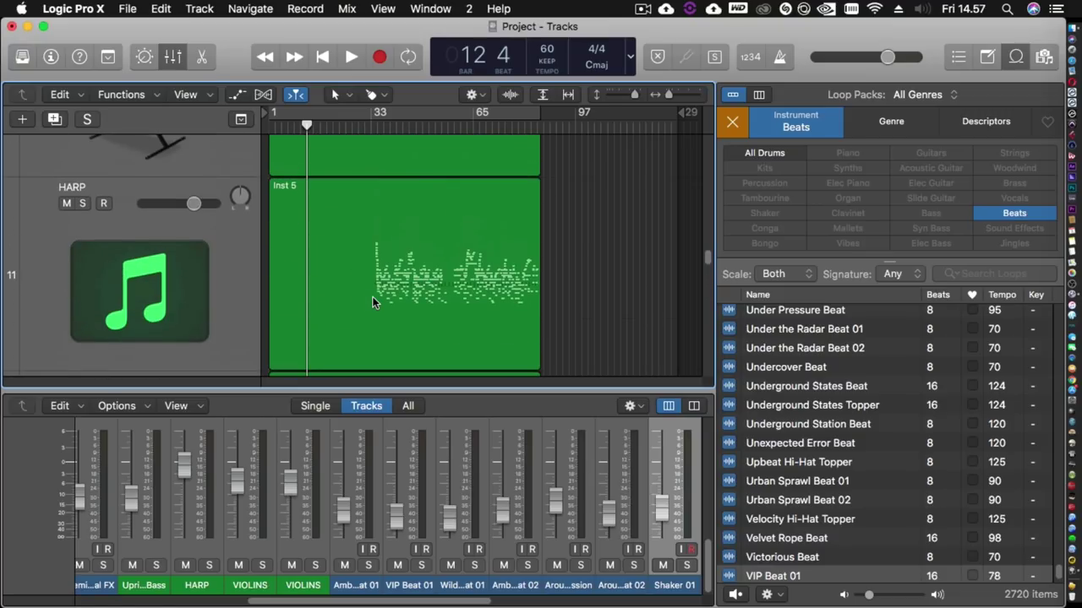
scroll(375, 303, down, 2)
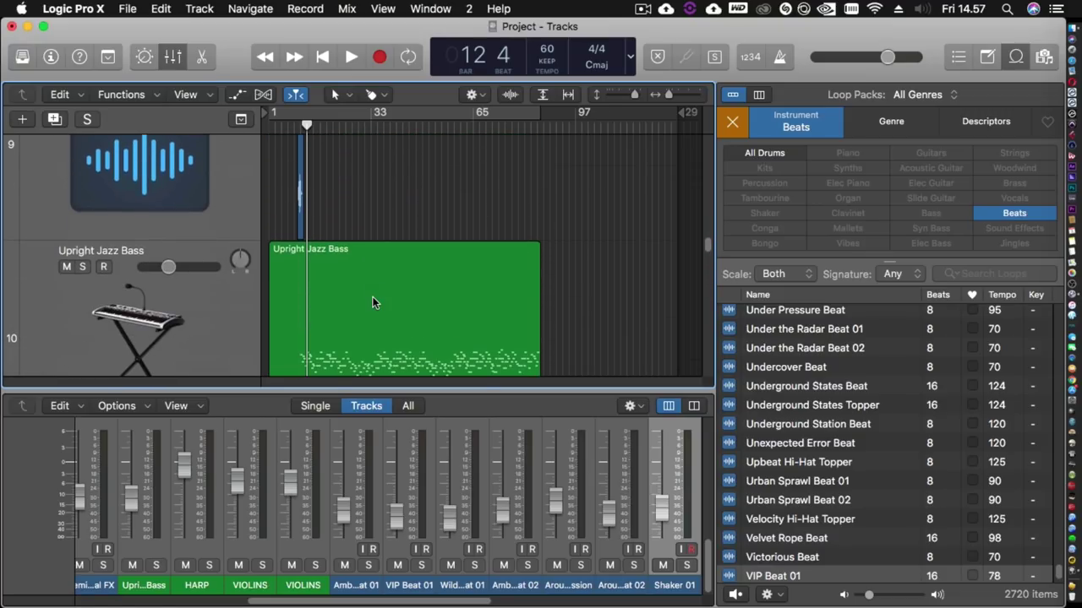
click(77, 268)
drag(308, 125, 300, 124)
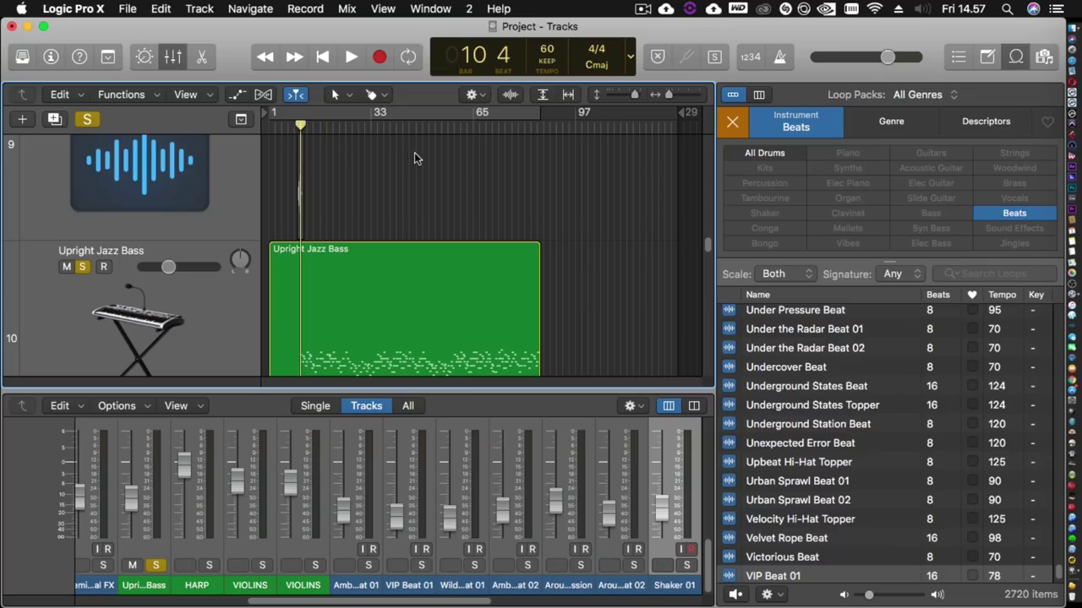
Step: Audition the soloed Upright Jazz Bass twice, stop playback, and bring its instrument and effects slots into view in the mixer
key(space)
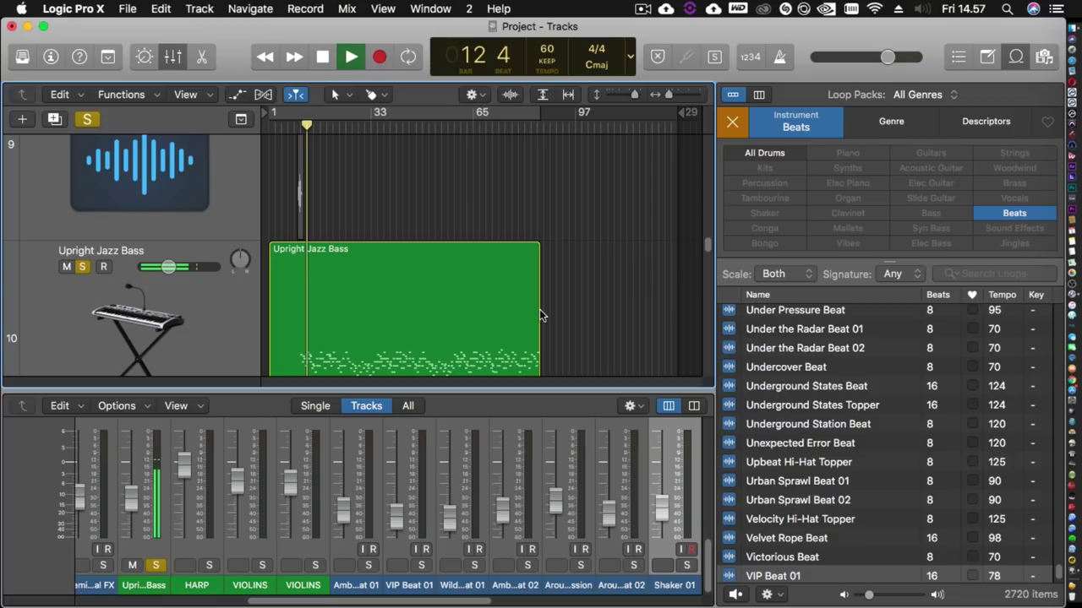
key(space)
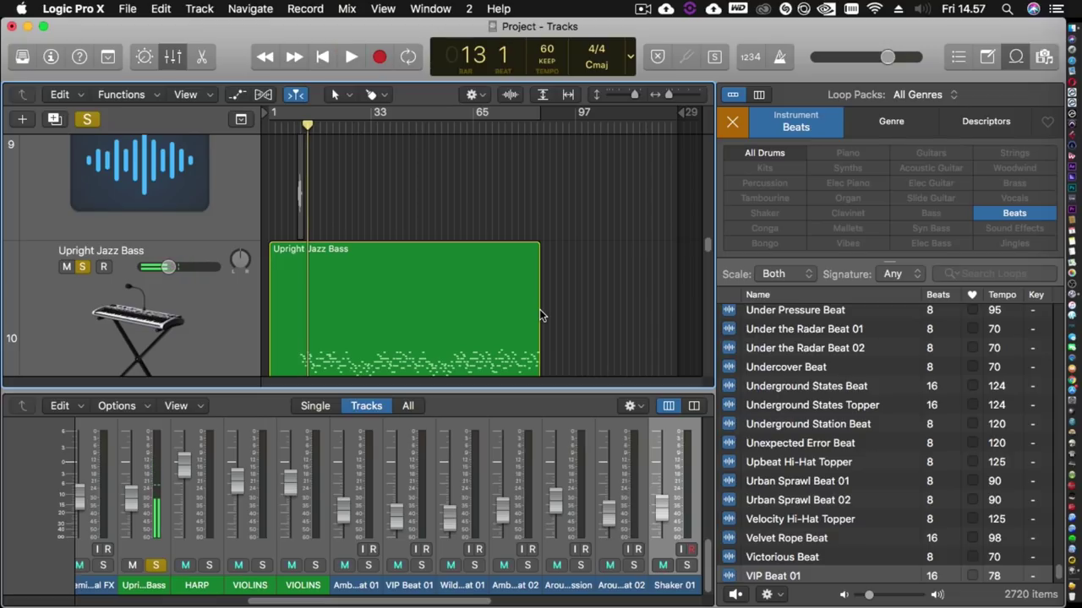
key(space)
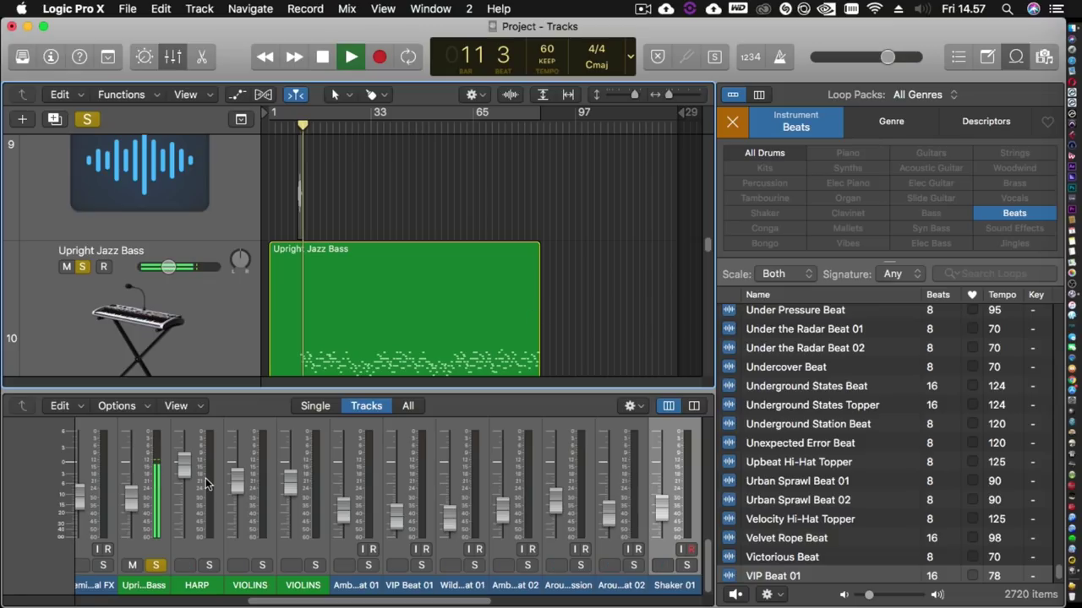
key(space)
scroll(176, 513, up, 8)
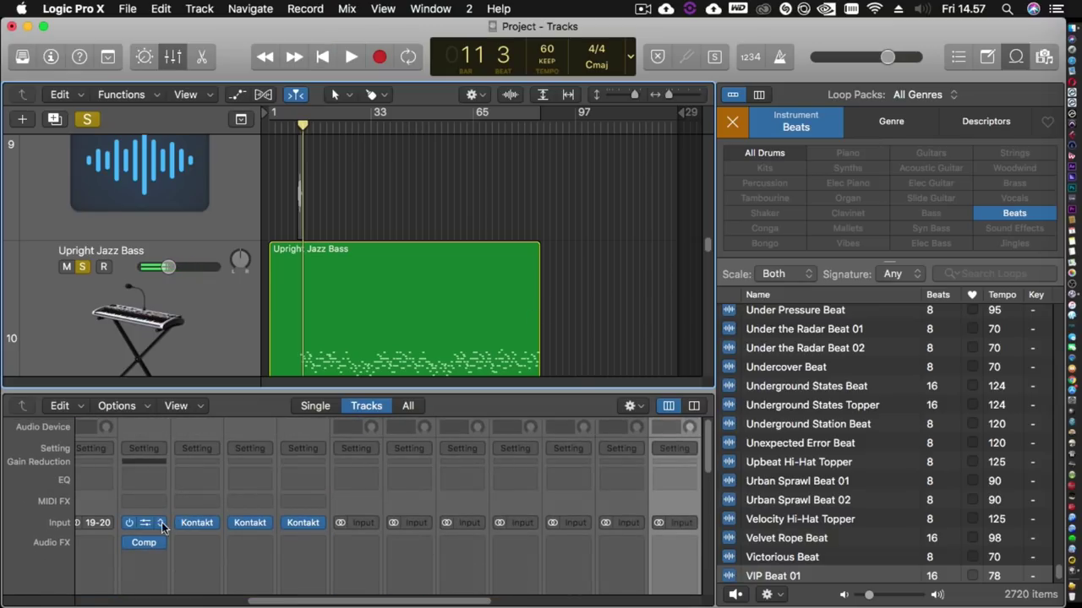
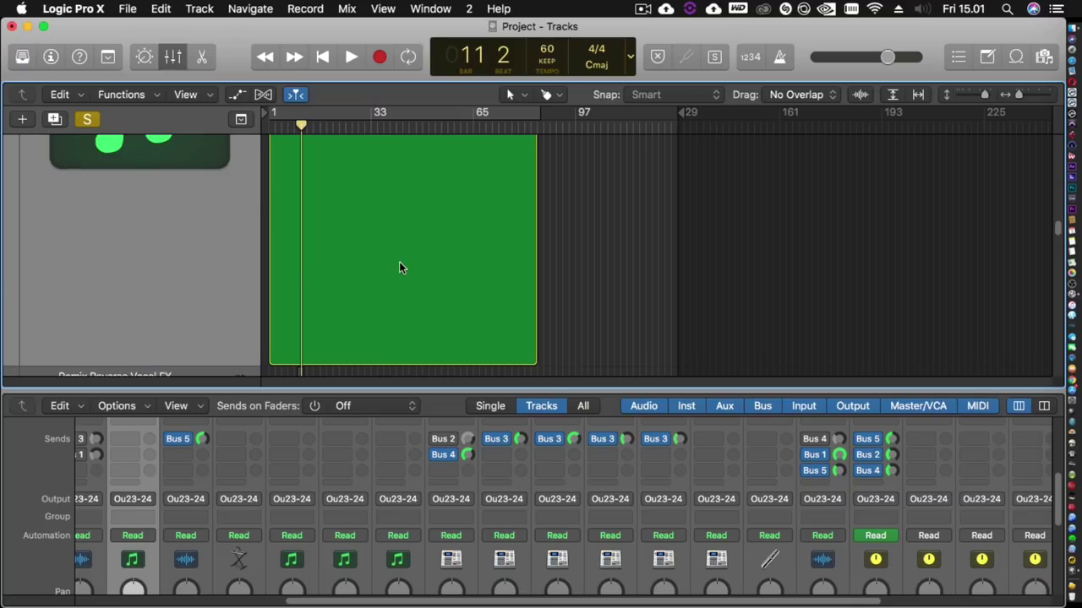
Step: Switch solo off, move the playhead to bar 18, and restore the solo on the flute track
click(97, 122)
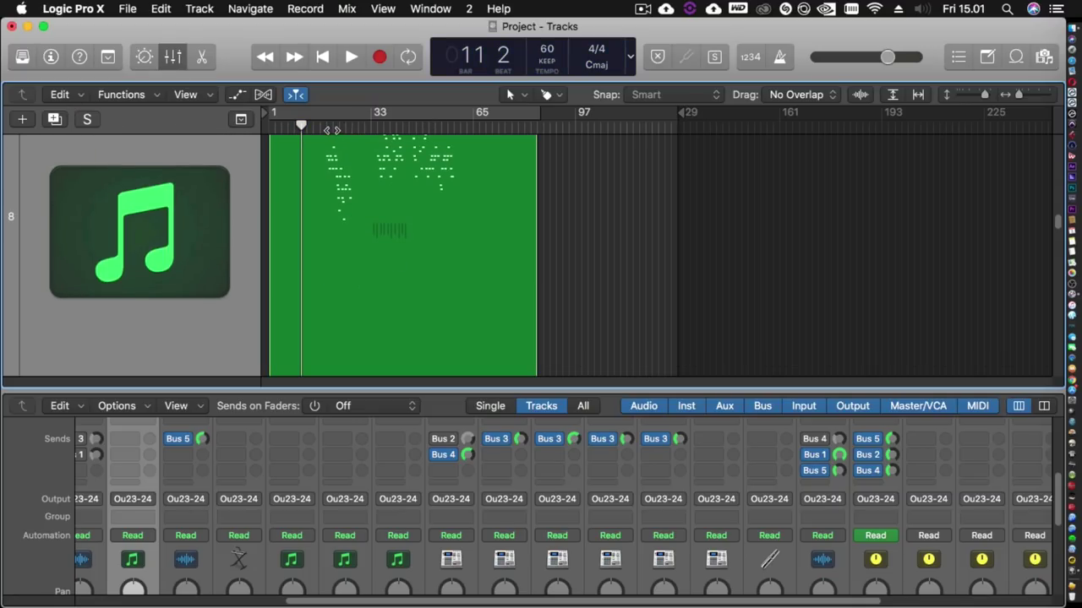
click(323, 131)
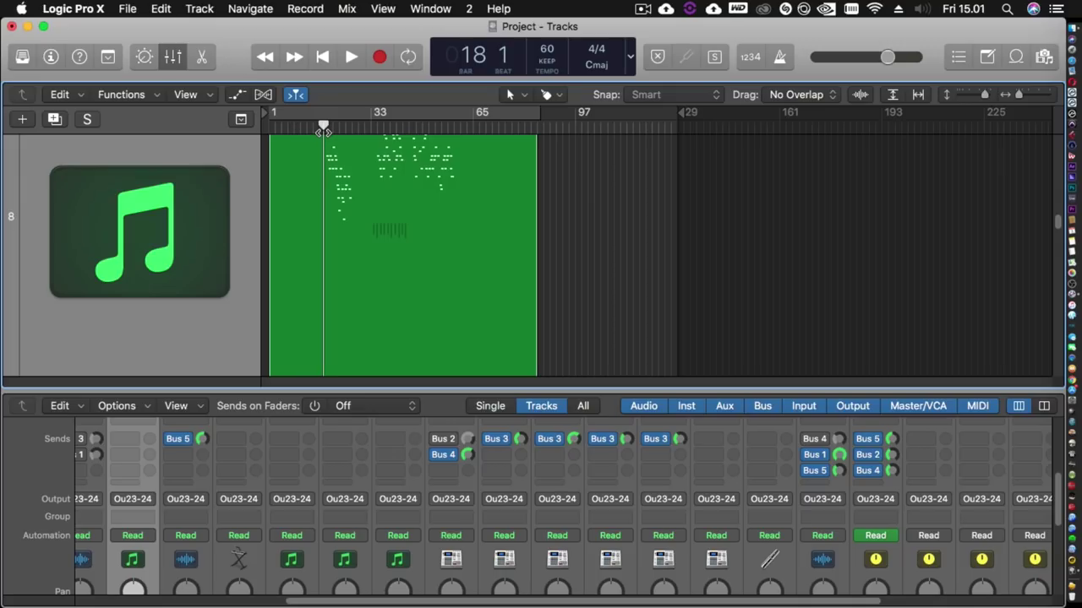
click(87, 120)
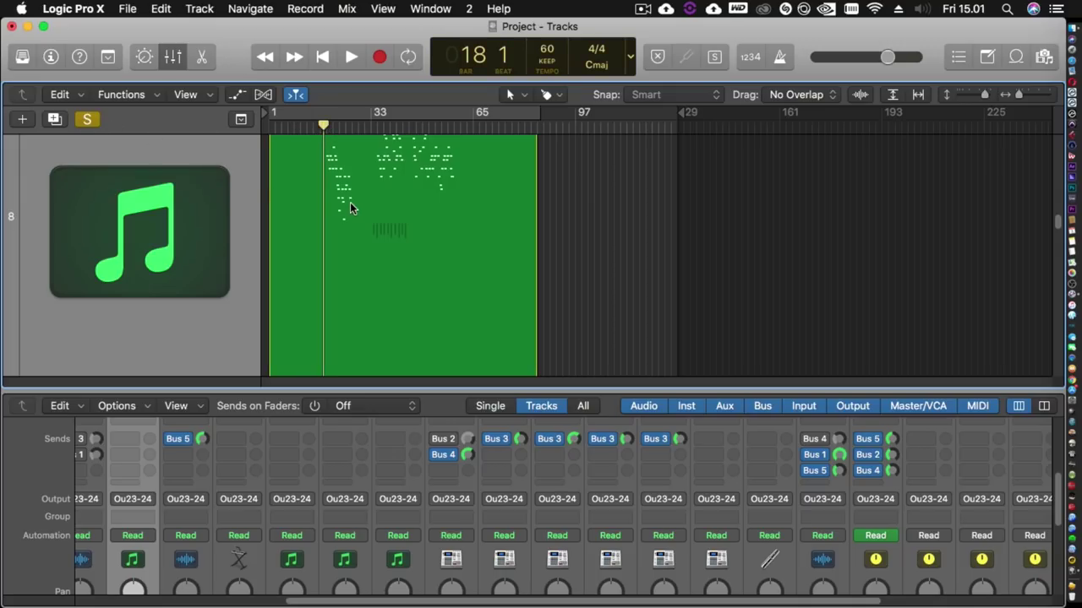
drag(1016, 95, 1023, 97)
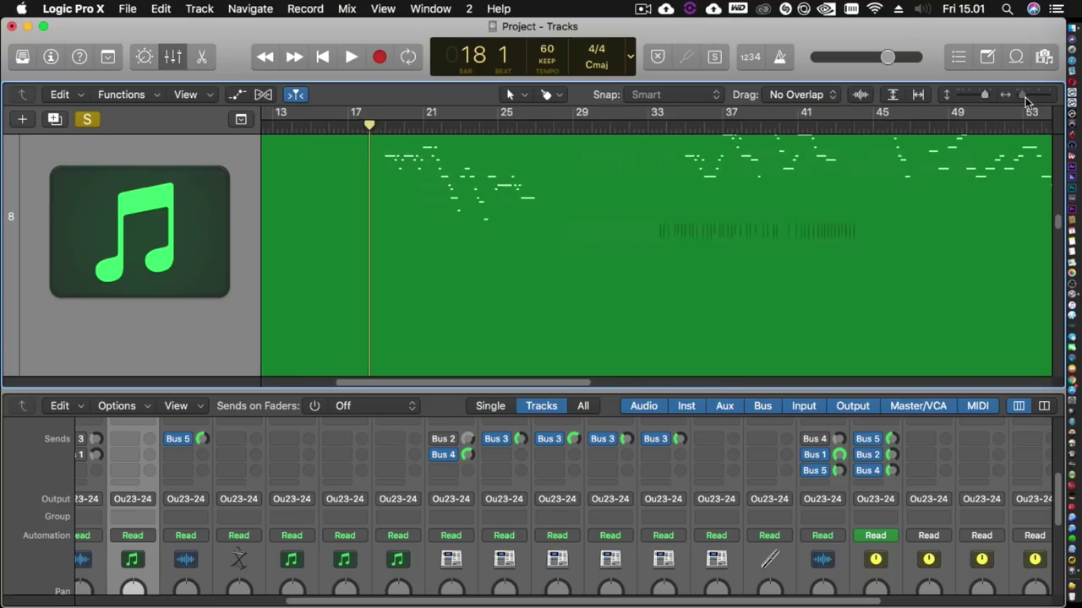
Step: Open the FLUTE track's Kontakt instrument to view its patch, and move its window down out of the way
scroll(712, 256, up, 3)
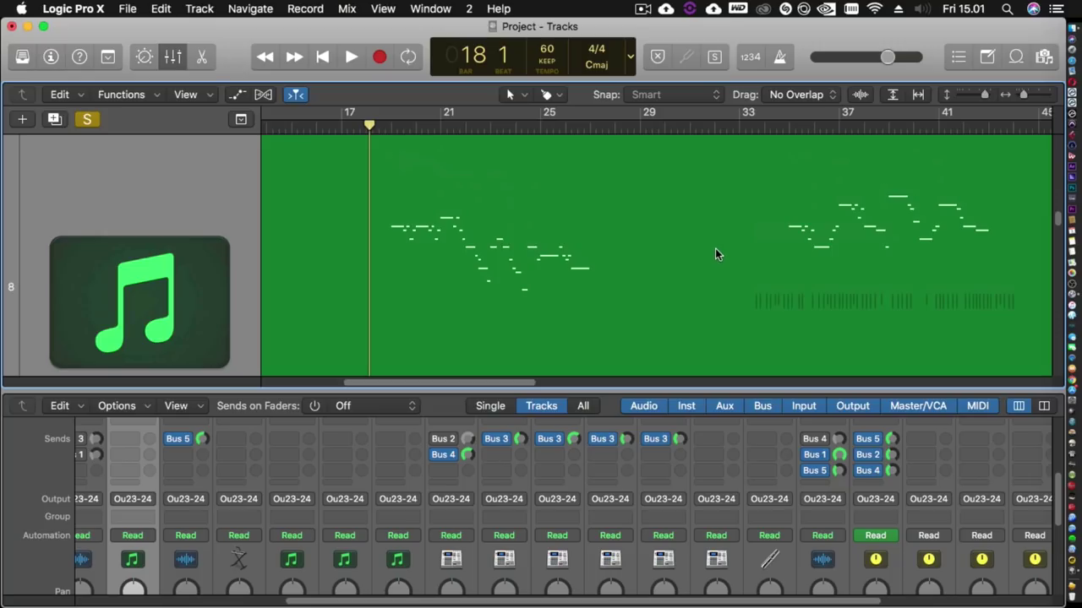
scroll(243, 505, up, 5)
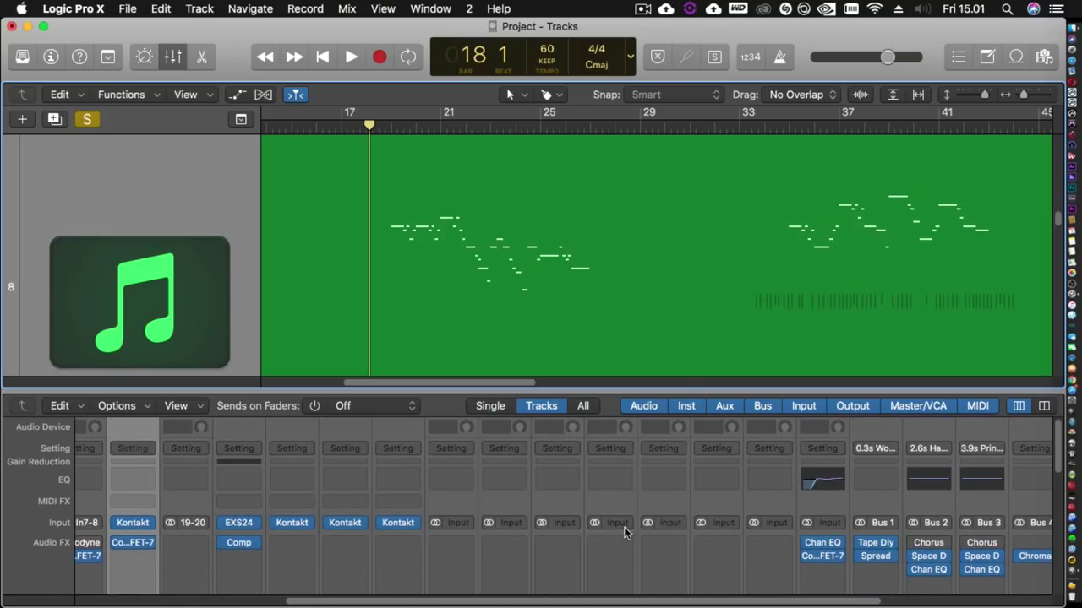
click(133, 529)
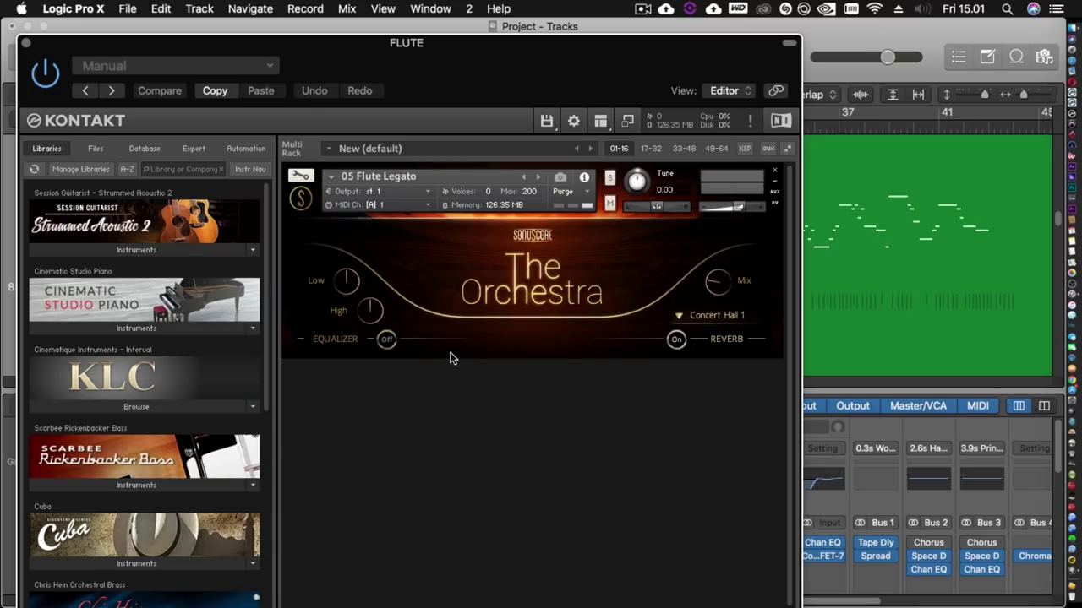
drag(530, 99, 541, 589)
Step: Play the soloed FLUTE track from bar 18 and stop playback in bar 21
click(338, 357)
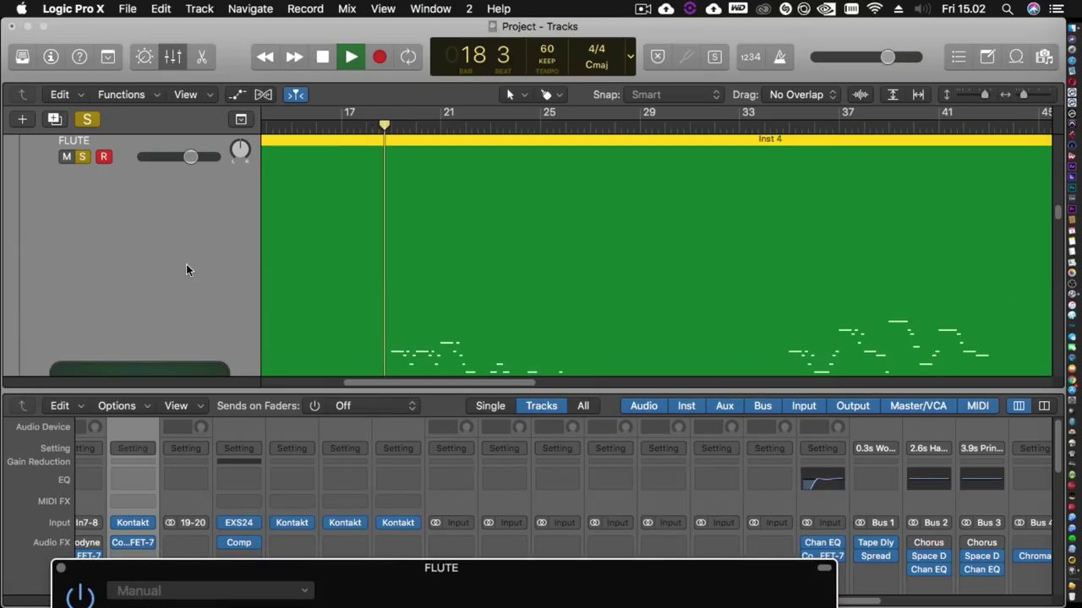
click(79, 162)
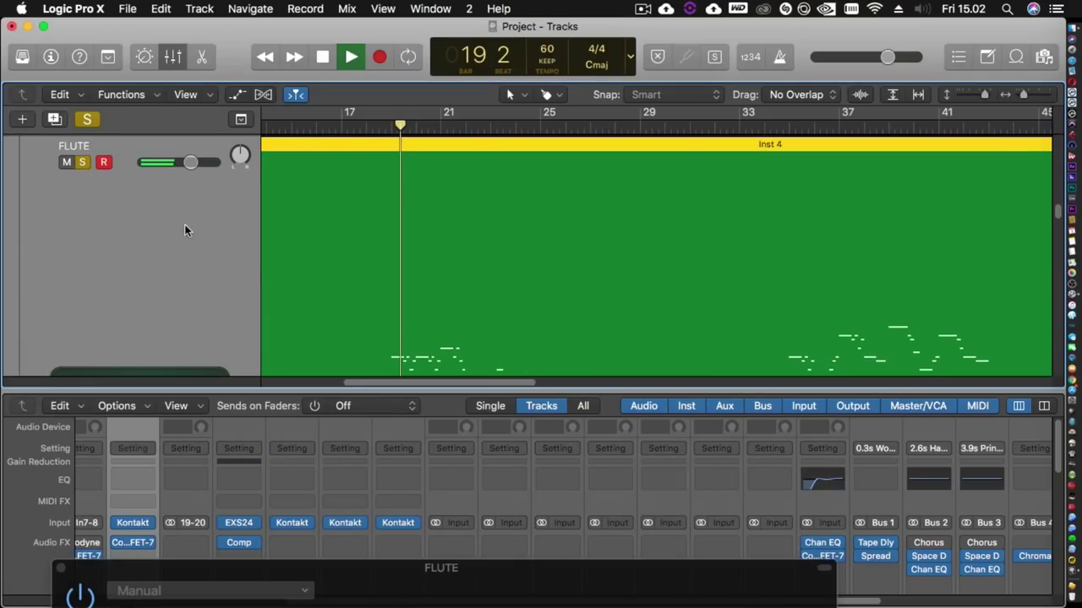
key(super+Down)
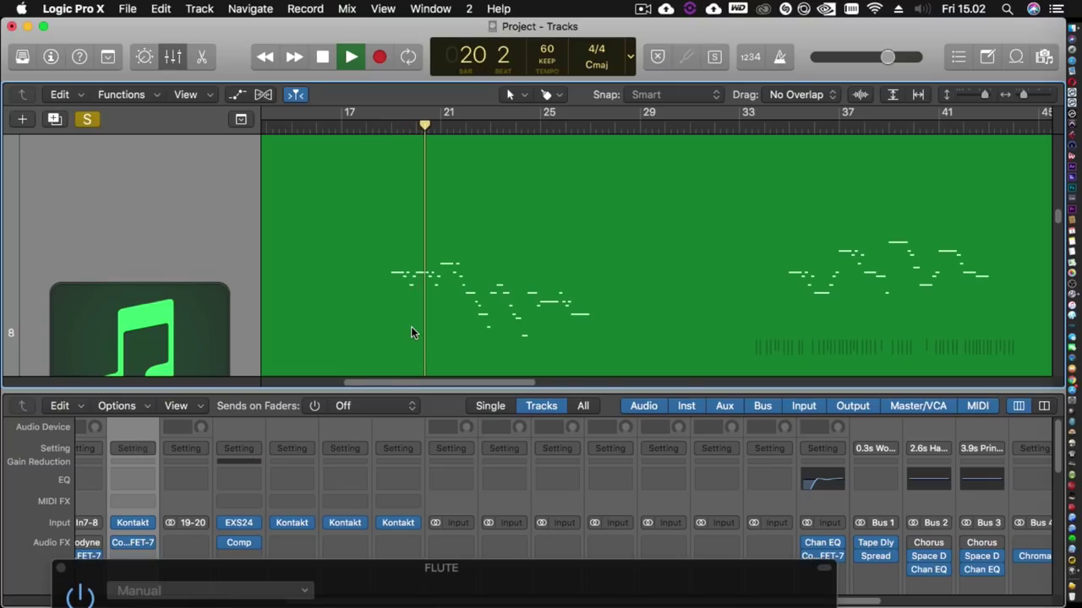
scroll(410, 332, down, 1)
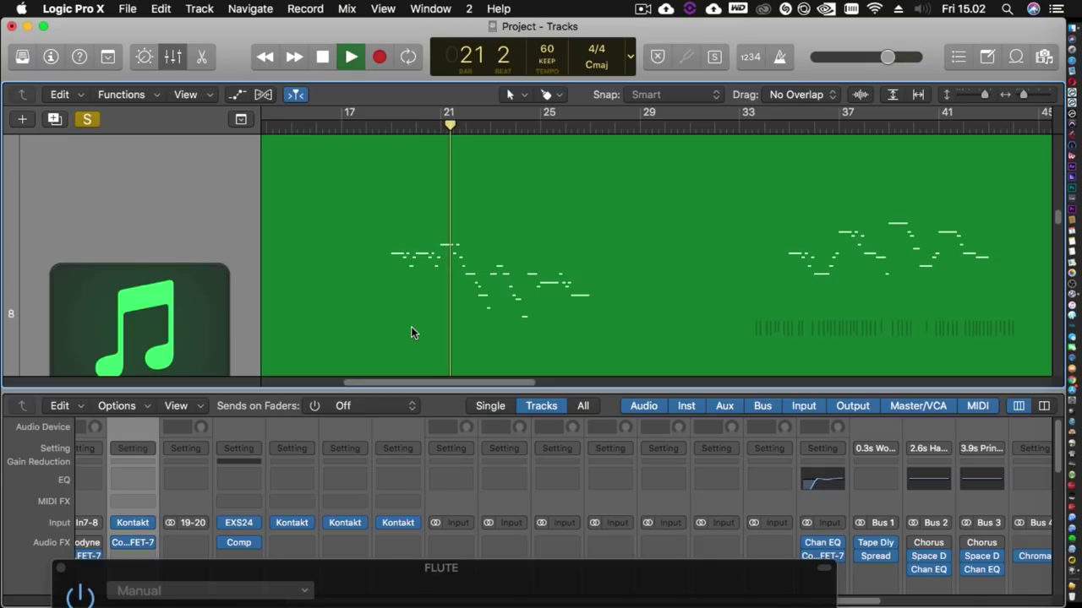
key(space)
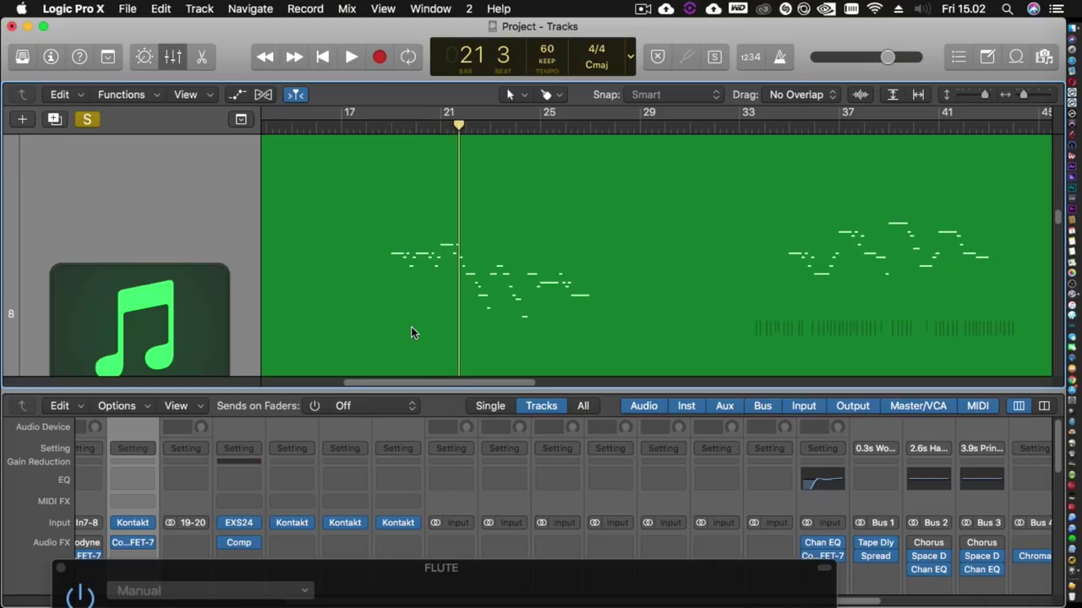
Step: View the flute region in an enlarged Piano Roll during playback, with the Kontakt window hidden
key(e)
scroll(395, 290, up, 4)
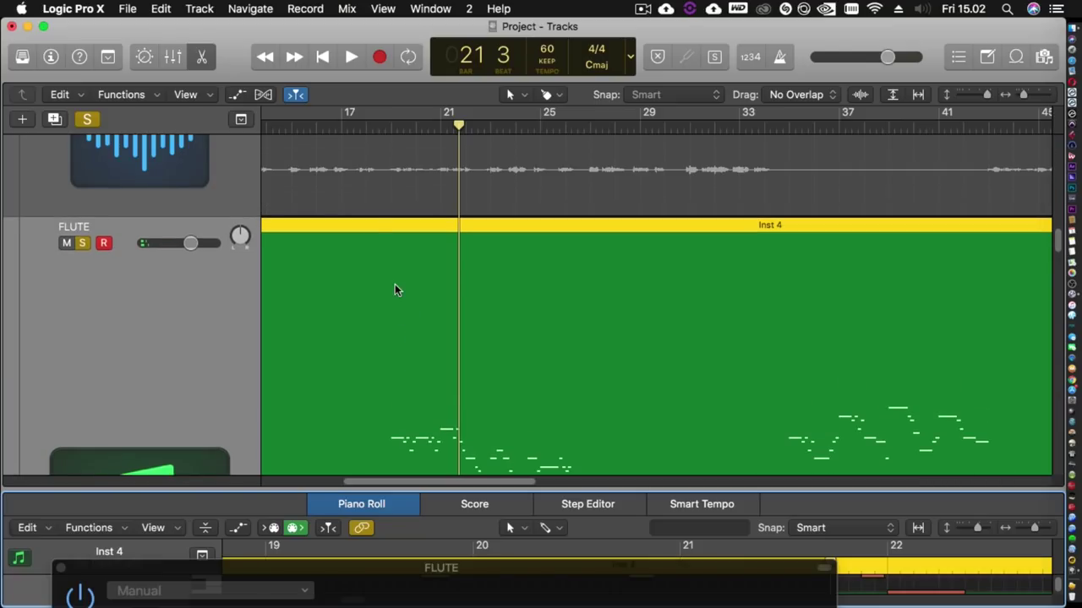
key(space)
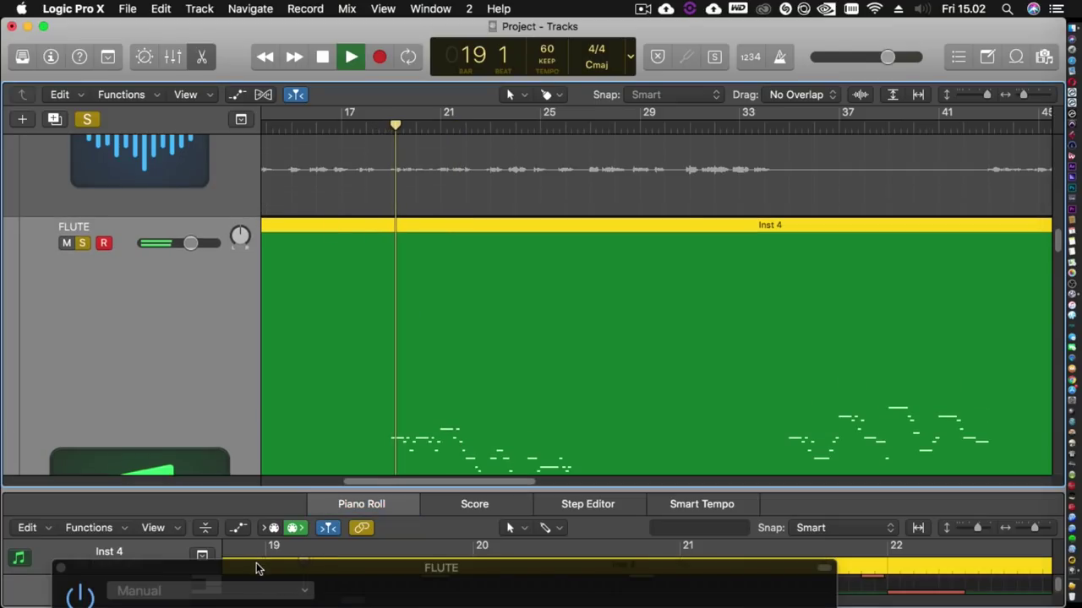
key(v)
click(120, 333)
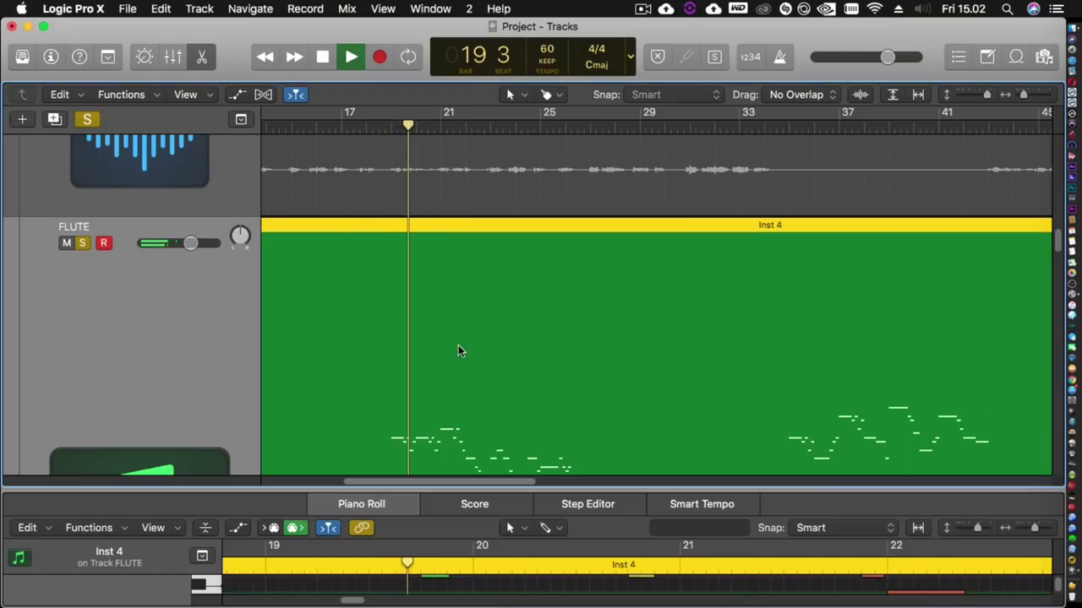
scroll(458, 345, down, 4)
drag(475, 489, 486, 269)
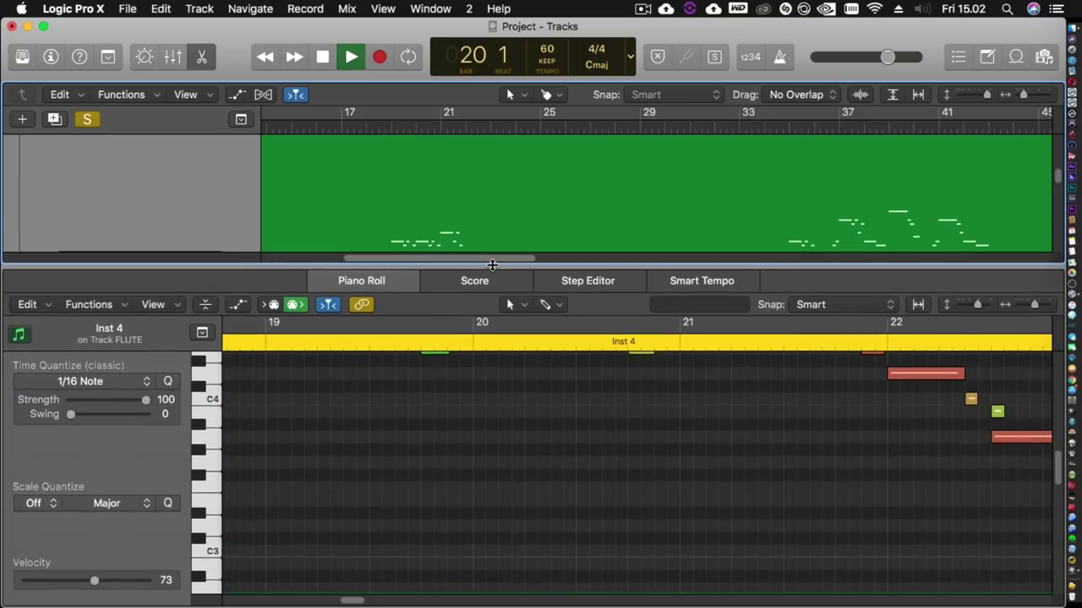
Step: Switch back to the mixer and show the flute channel's instrument, effects and send slots, ending playback at bar 25
click(173, 56)
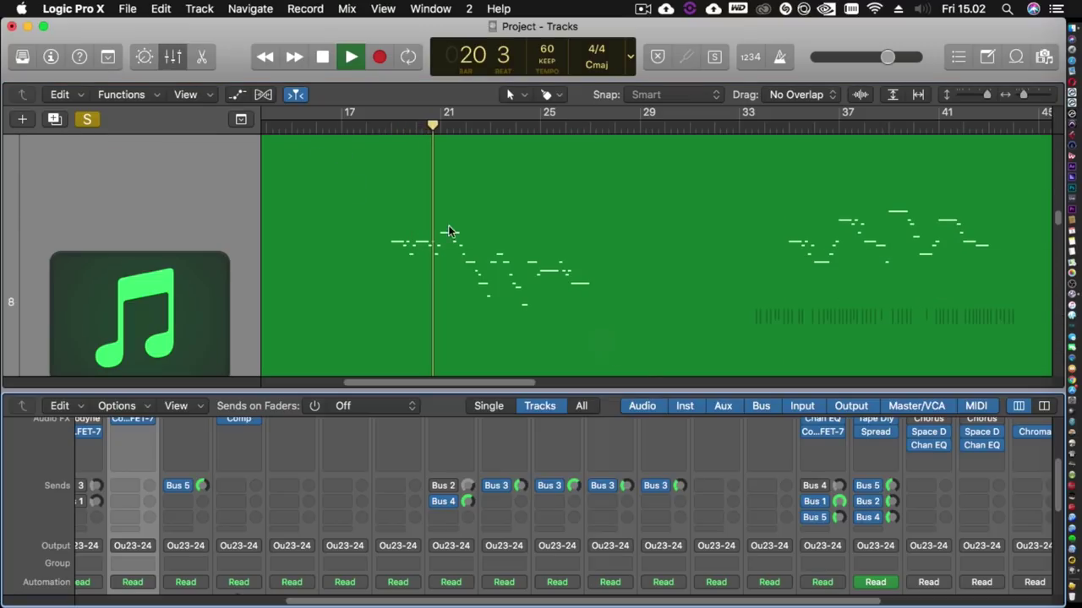
scroll(574, 556, down, 2)
scroll(574, 556, up, 8)
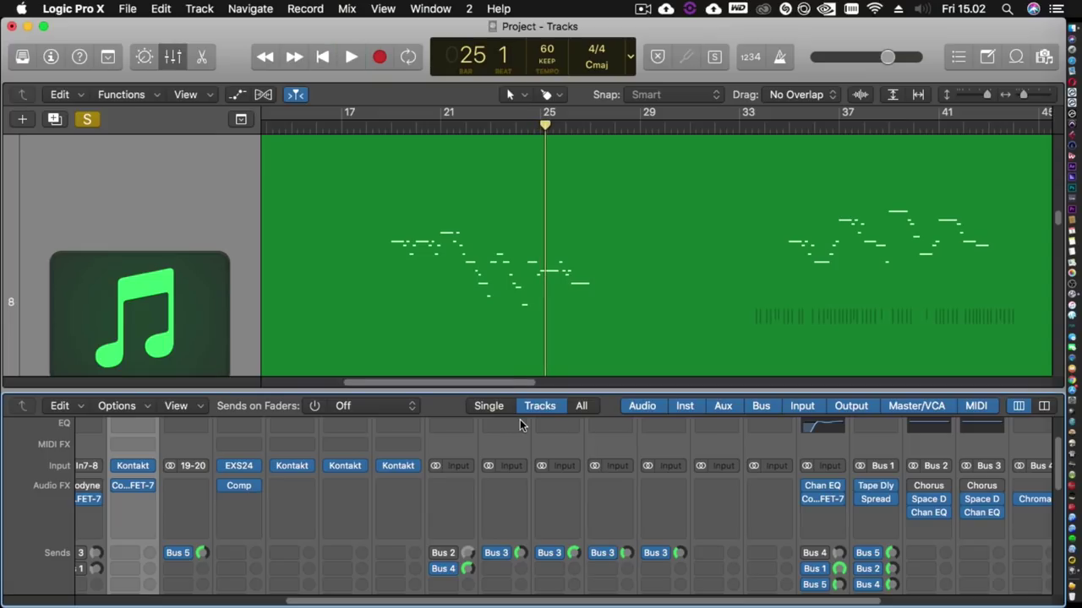
Step: Solo the Inst 2 track along with the flute and start playback from bar 17
click(386, 128)
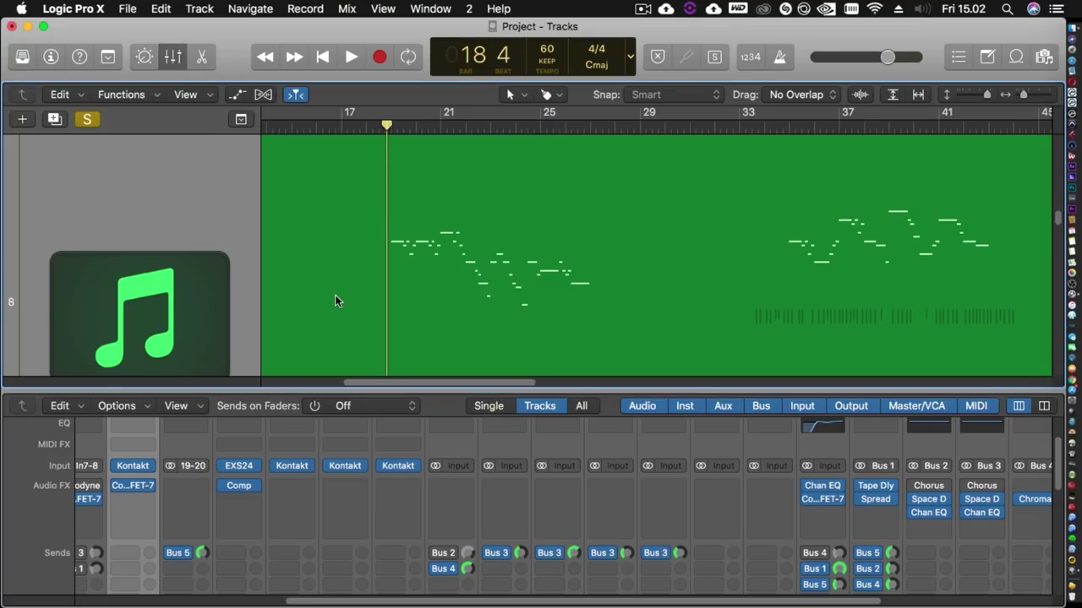
scroll(334, 295, up, 5)
scroll(336, 298, up, 10)
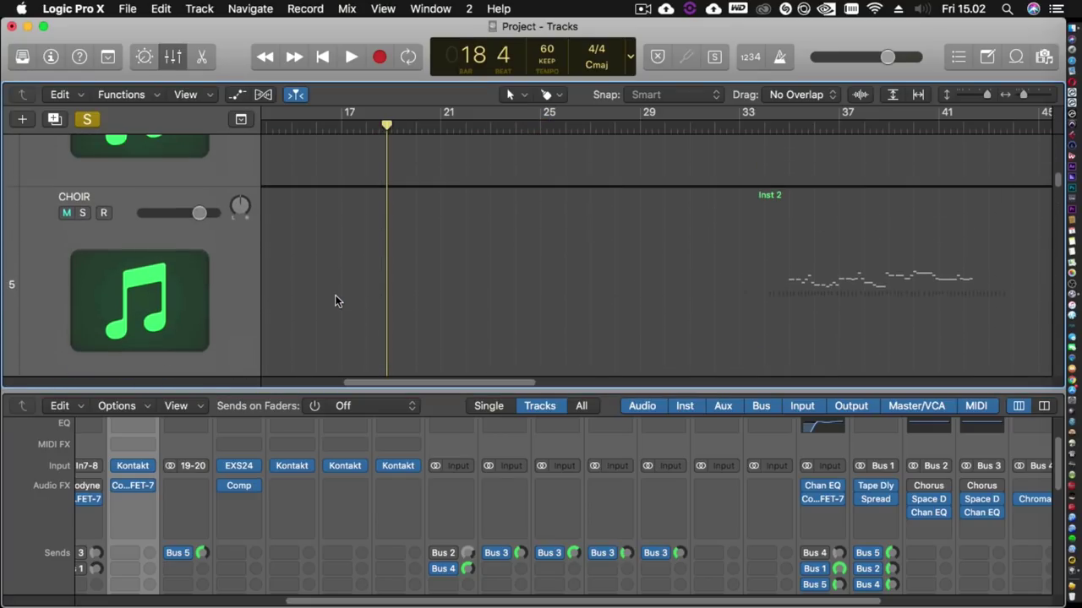
scroll(336, 301, down, 5)
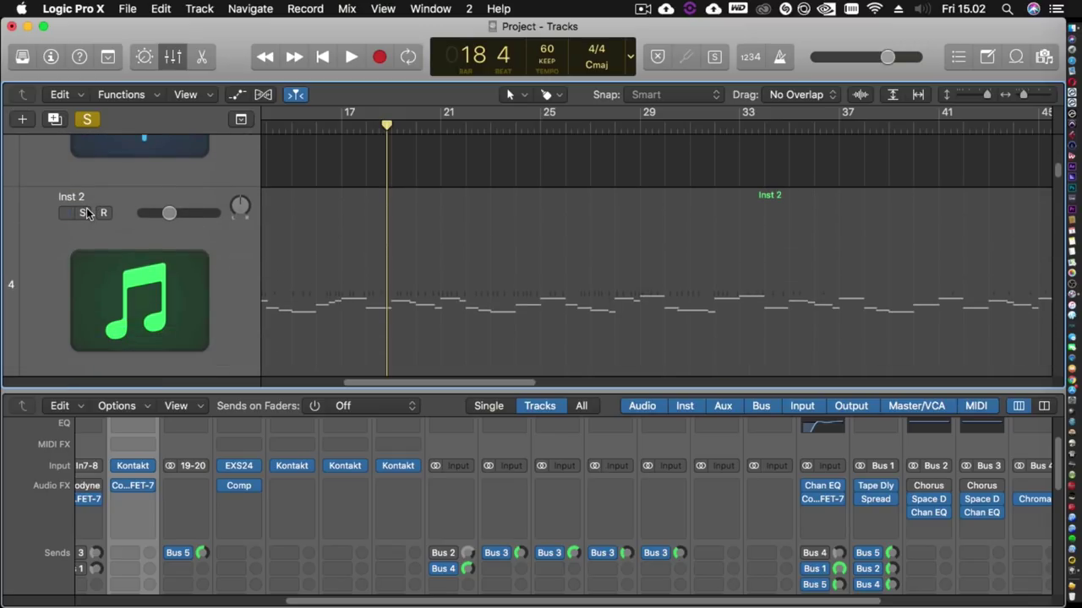
click(82, 213)
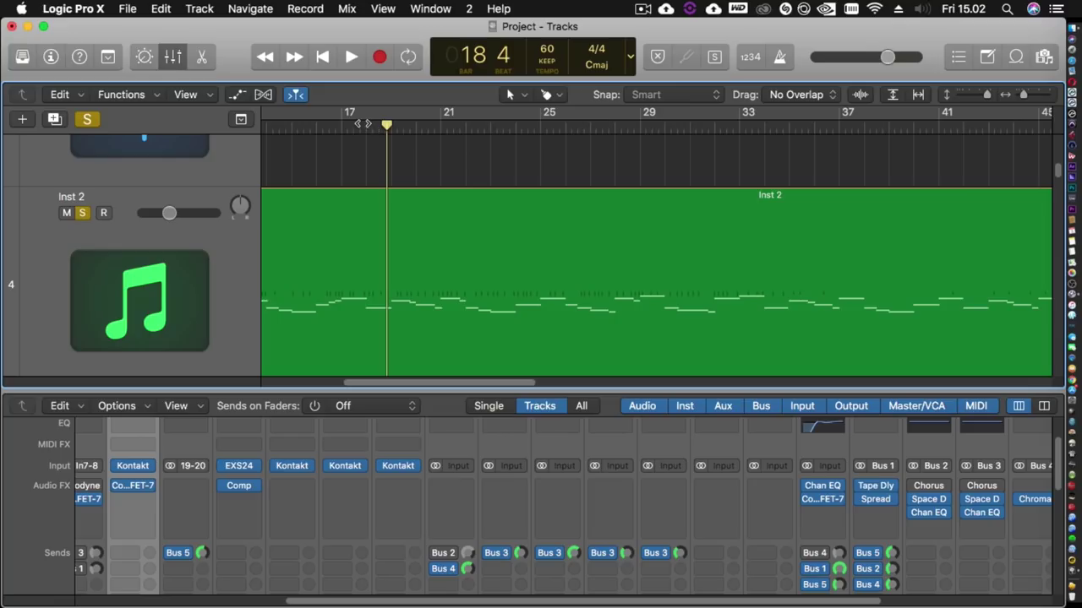
click(358, 124)
key(space)
scroll(499, 299, down, 4)
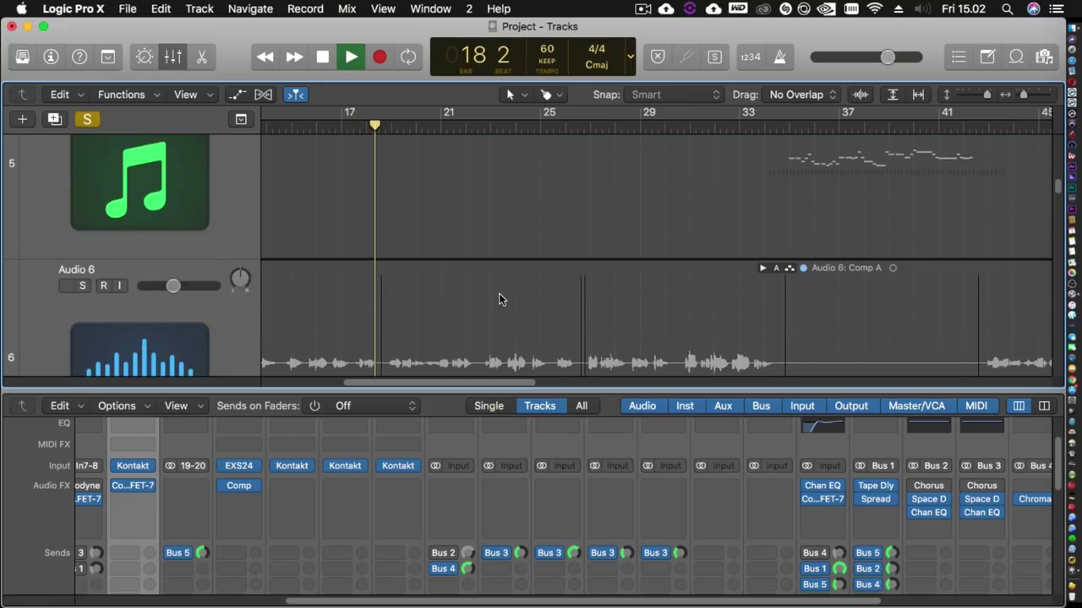
Step: Examine the tracks from Audio 6 down to FLUTE during playback and stop in bar 24
scroll(499, 299, down, 4)
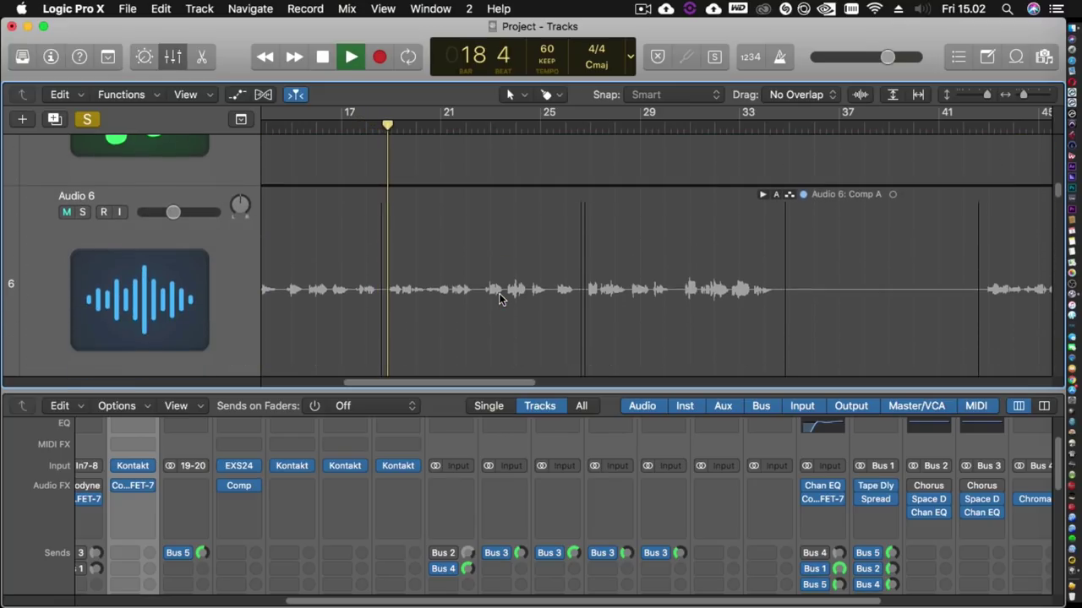
scroll(499, 299, down, 3)
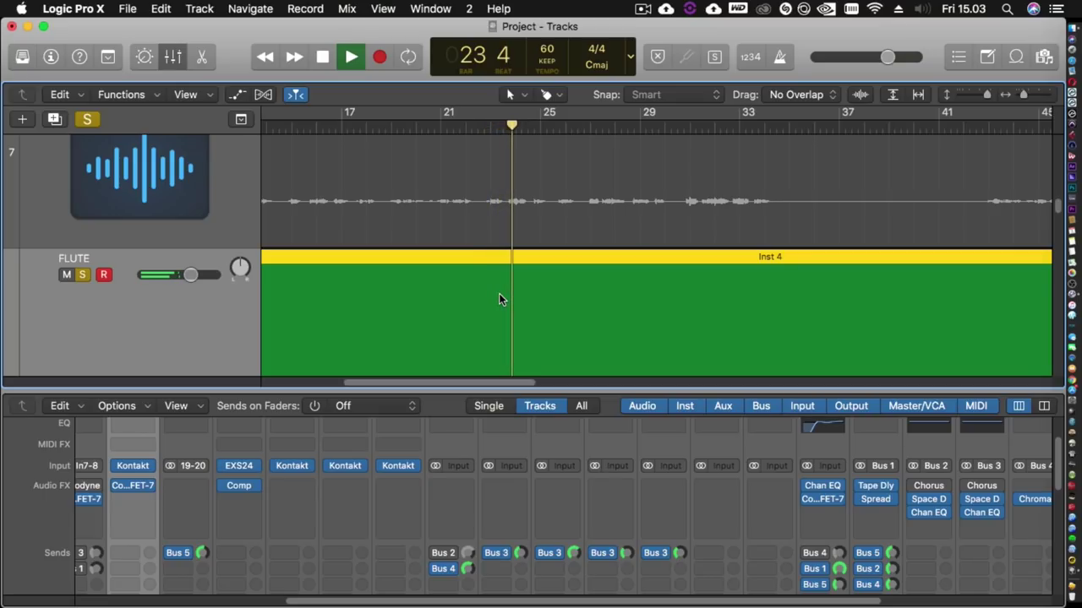
scroll(498, 293, down, 2)
scroll(498, 299, down, 3)
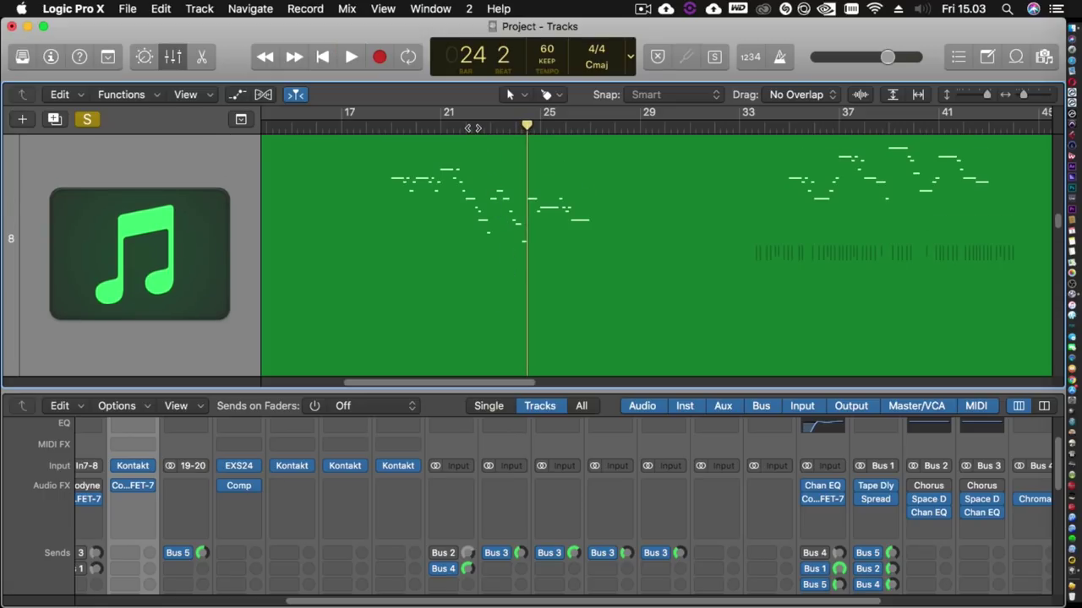
key(space)
Step: Open the flute region in the Piano Roll and move the short B3 note in bar 22 earlier to directly follow the C4 note
double_click(522, 262)
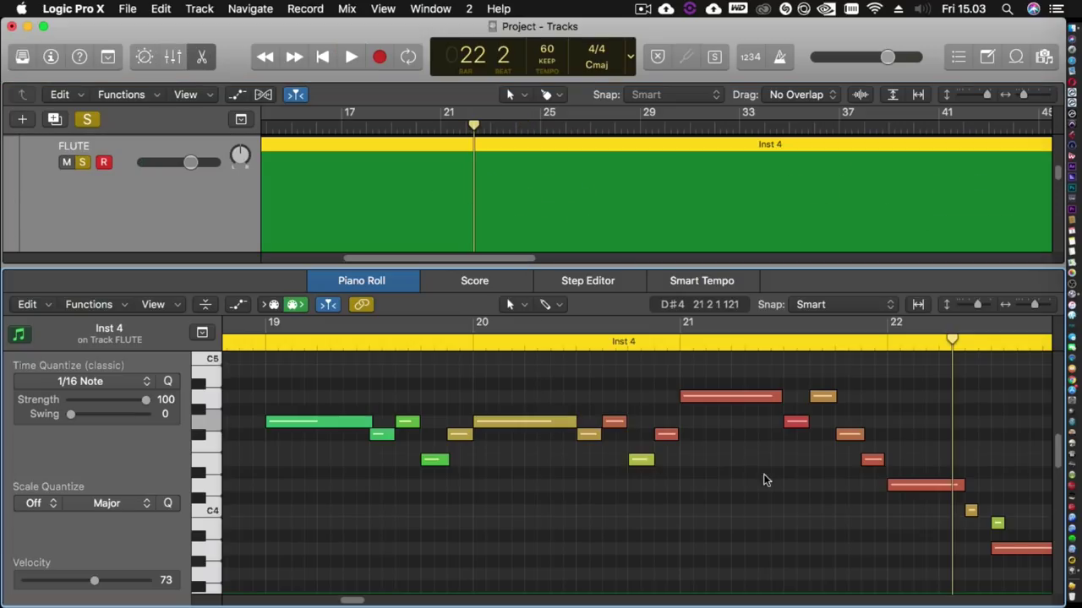
key(space)
key(space)
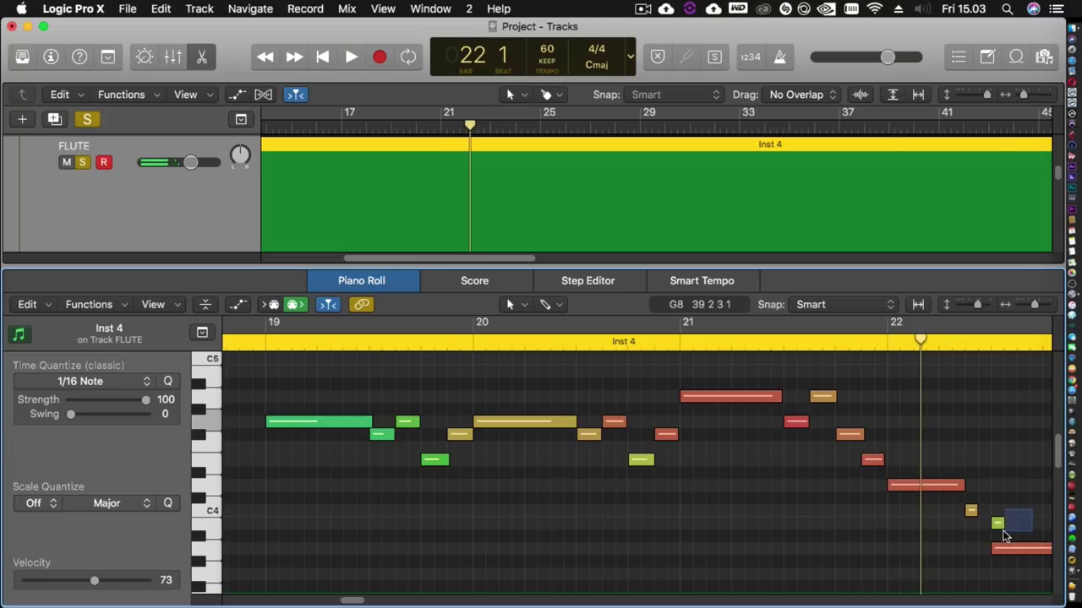
drag(1004, 536, 994, 534)
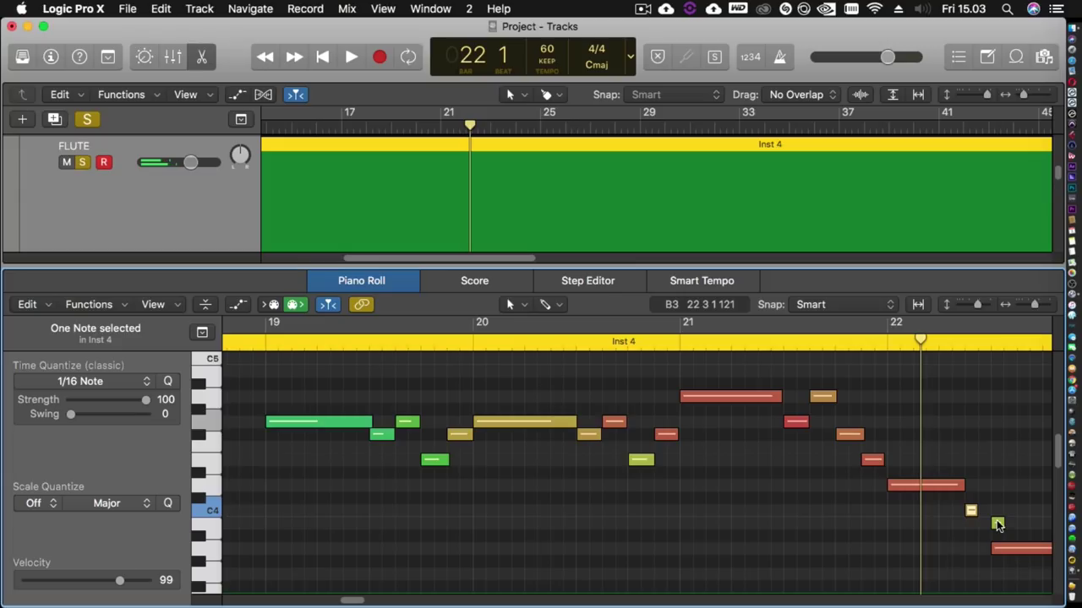
drag(993, 521, 972, 513)
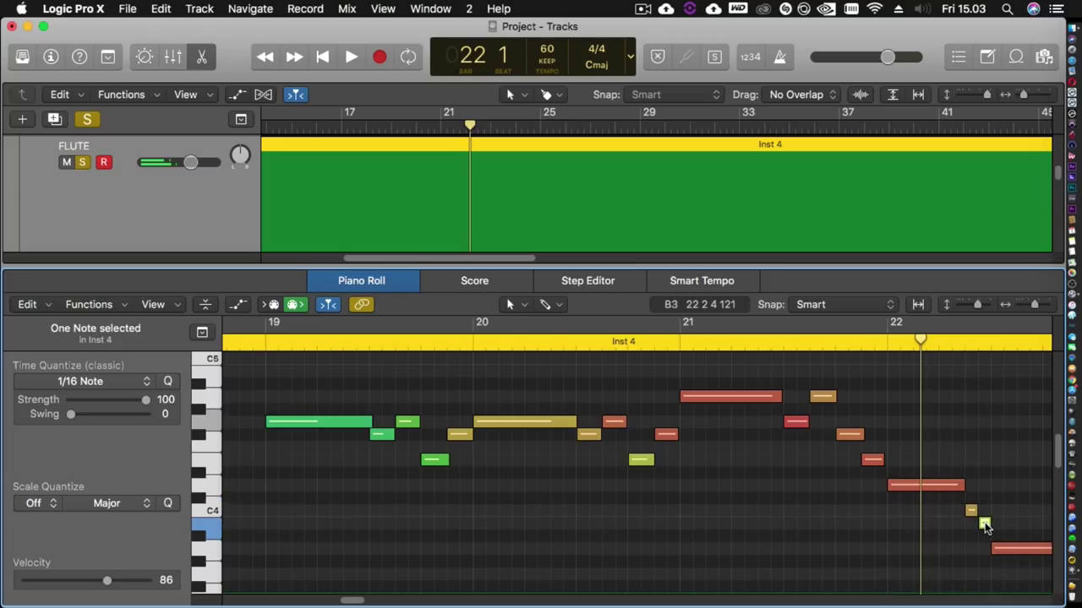
click(1008, 549)
Step: Play the edited flute phrase from bar 22 and stop in bar 24
scroll(1008, 551, down, 2)
key(space)
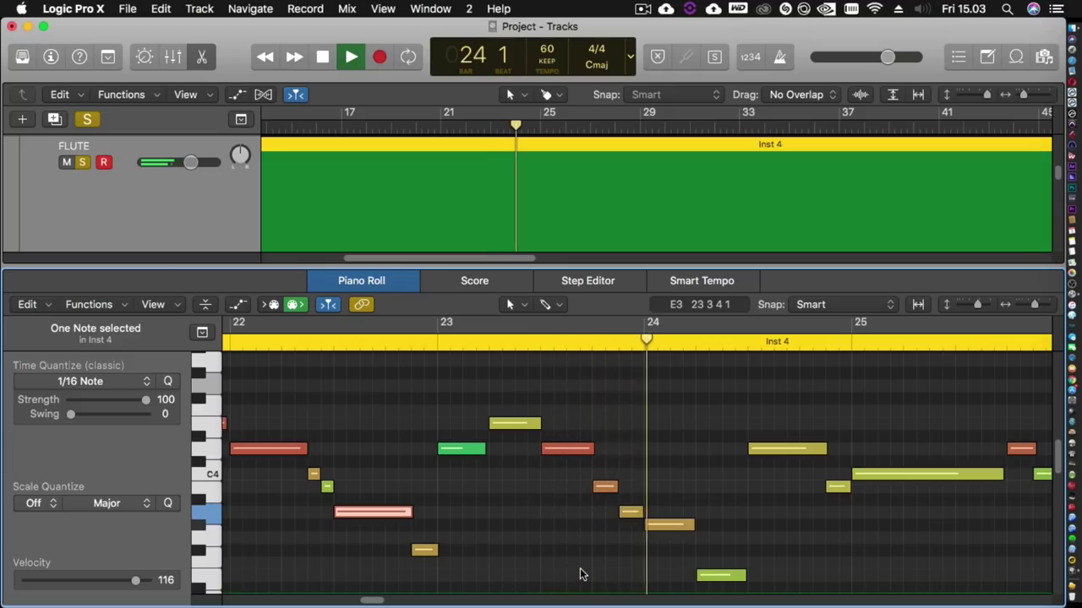
key(space)
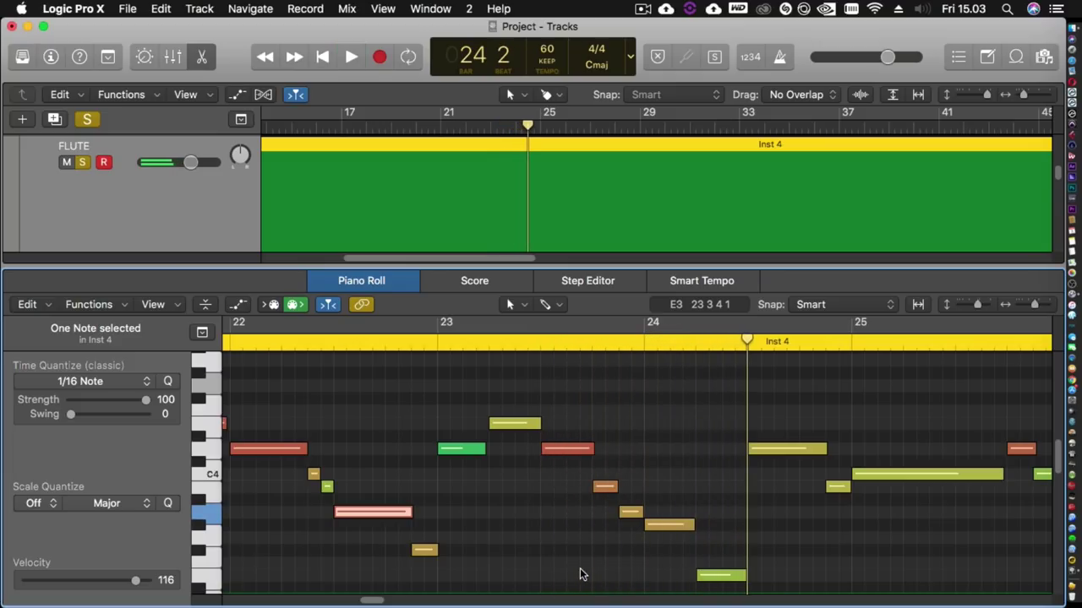
Step: Shrink the Piano Roll to enlarge the track area and place the playhead at bar 19
drag(623, 267, 624, 489)
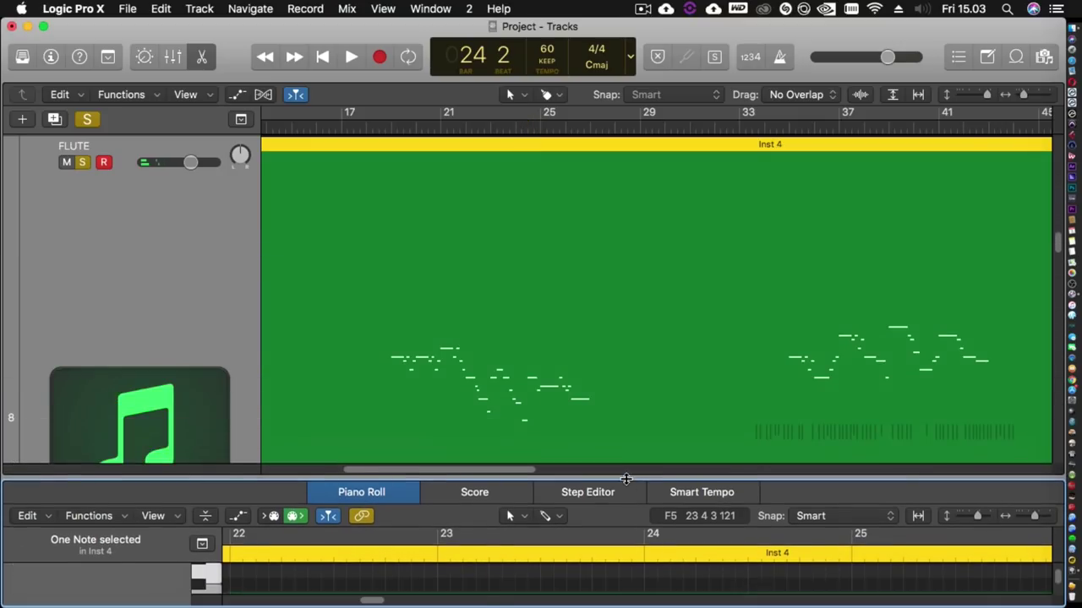
scroll(547, 411, down, 5)
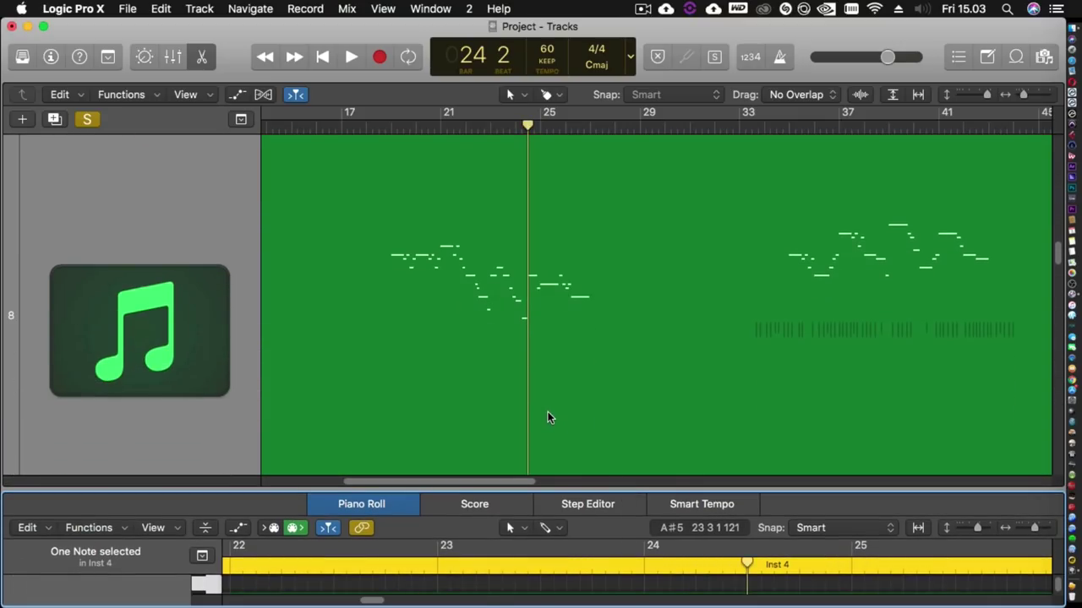
click(392, 131)
Step: Solo the Upright Jazz Bass track along with the flute and start playback from bar 19
scroll(473, 301, down, 10)
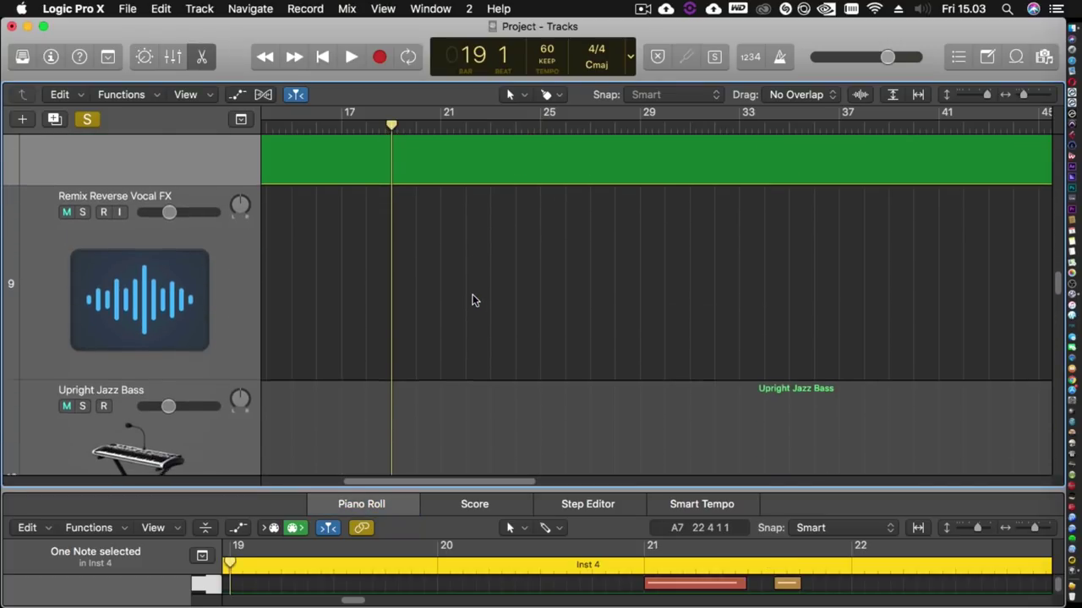
scroll(473, 295, up, 3)
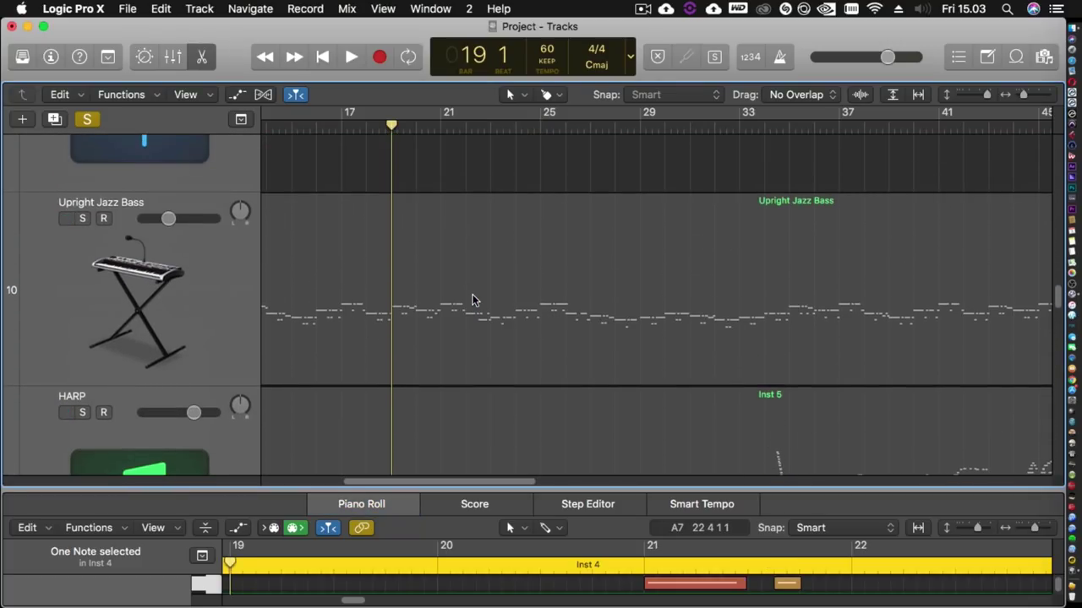
click(82, 218)
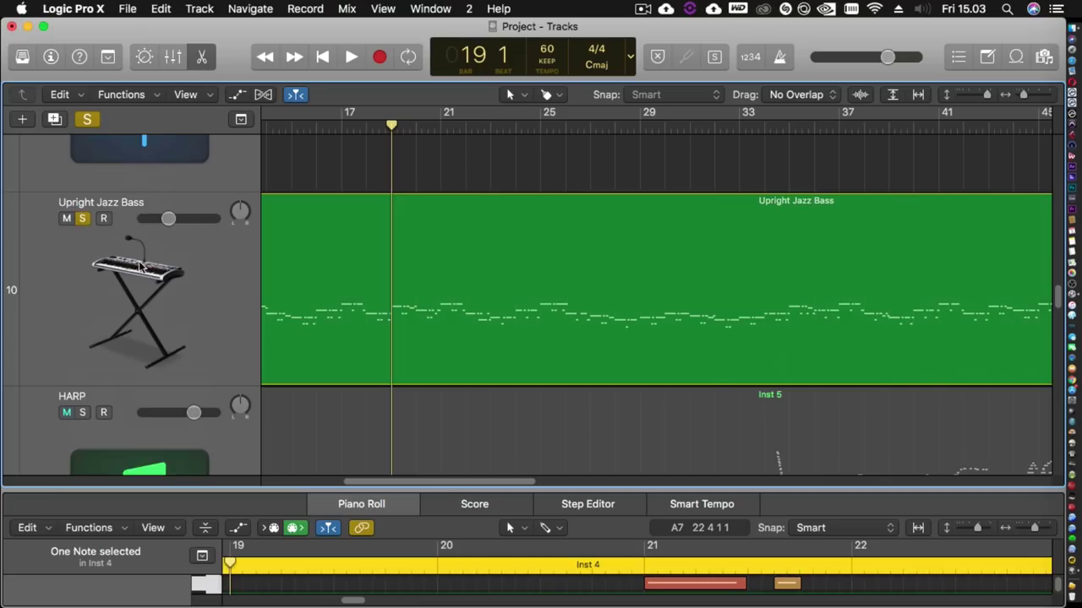
key(space)
Step: Show the HARP and VIOLINS tracks during playback, selecting VIOLINS track 12, and stop in bar 21
scroll(229, 326, down, 4)
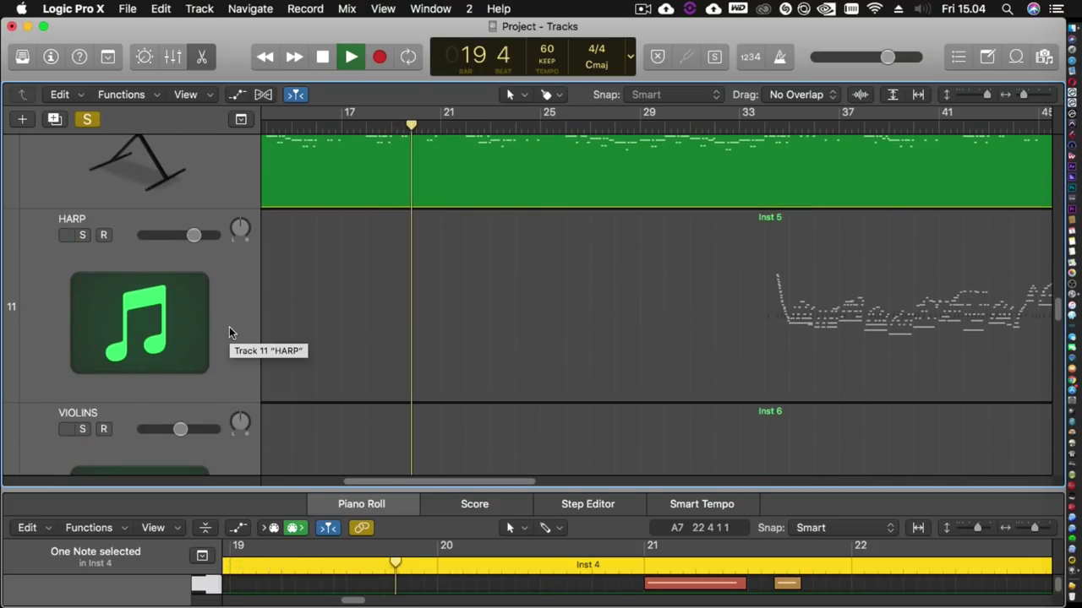
scroll(229, 326, down, 3)
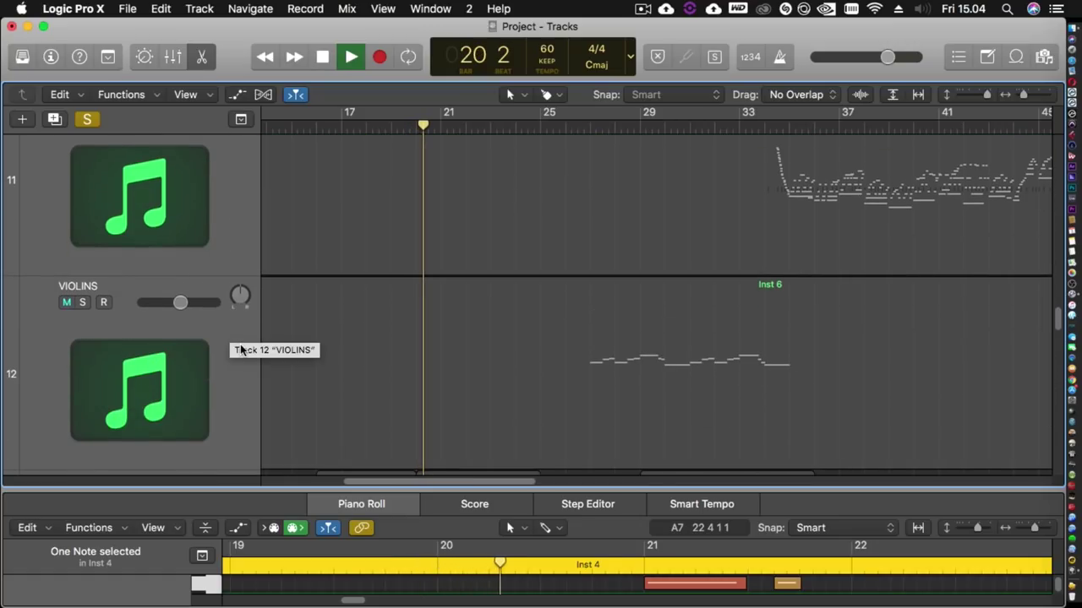
click(240, 343)
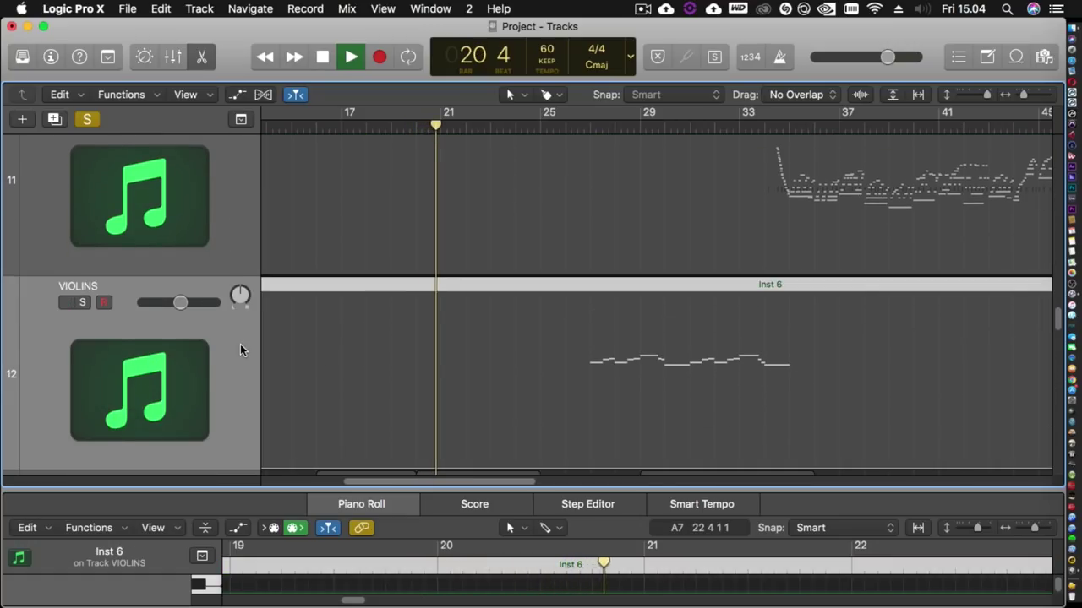
scroll(240, 343, down, 2)
scroll(240, 344, down, 2)
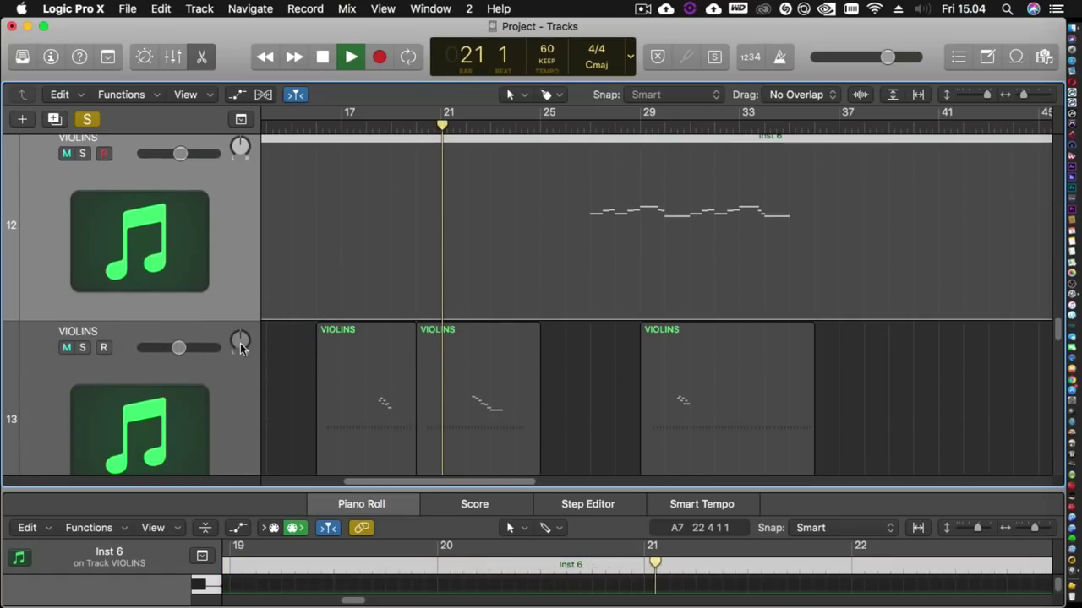
key(space)
Step: Place the playhead in bar 17 and select VIOLINS track 13
click(354, 127)
scroll(227, 382, up, 2)
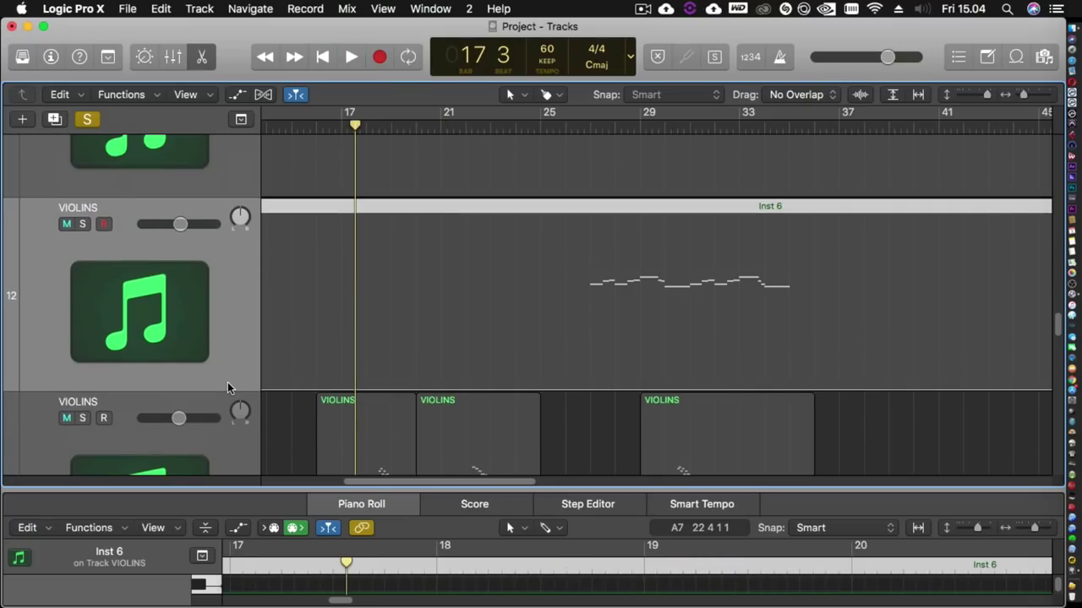
scroll(228, 383, down, 2)
click(227, 384)
scroll(250, 397, down, 2)
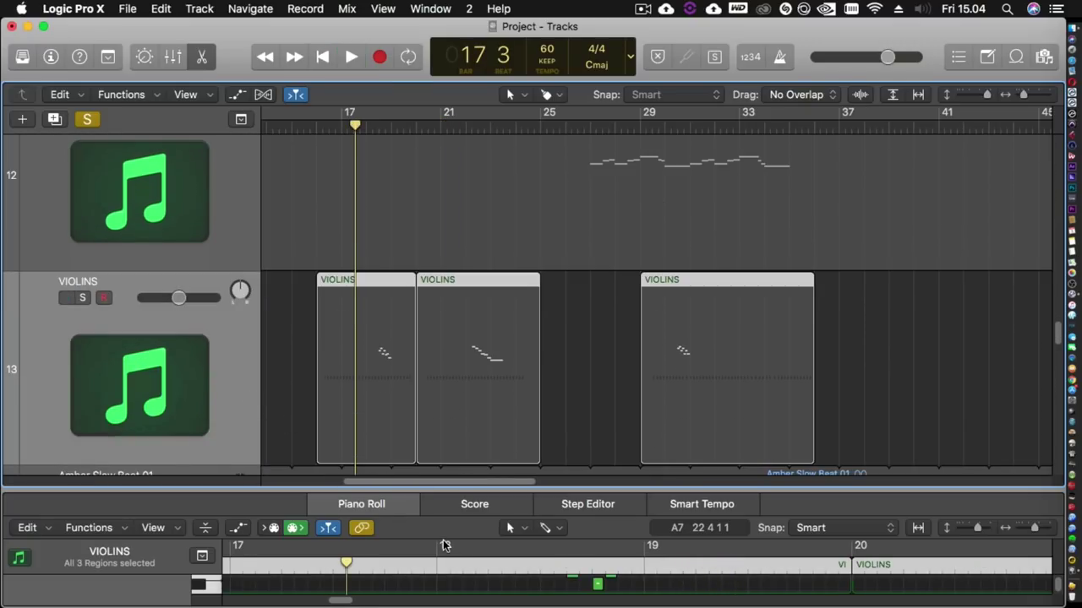
Step: Show the mixer and view the Kontakt instrument on the selected VIOLINS channel, closing its window at the end
click(172, 58)
click(402, 466)
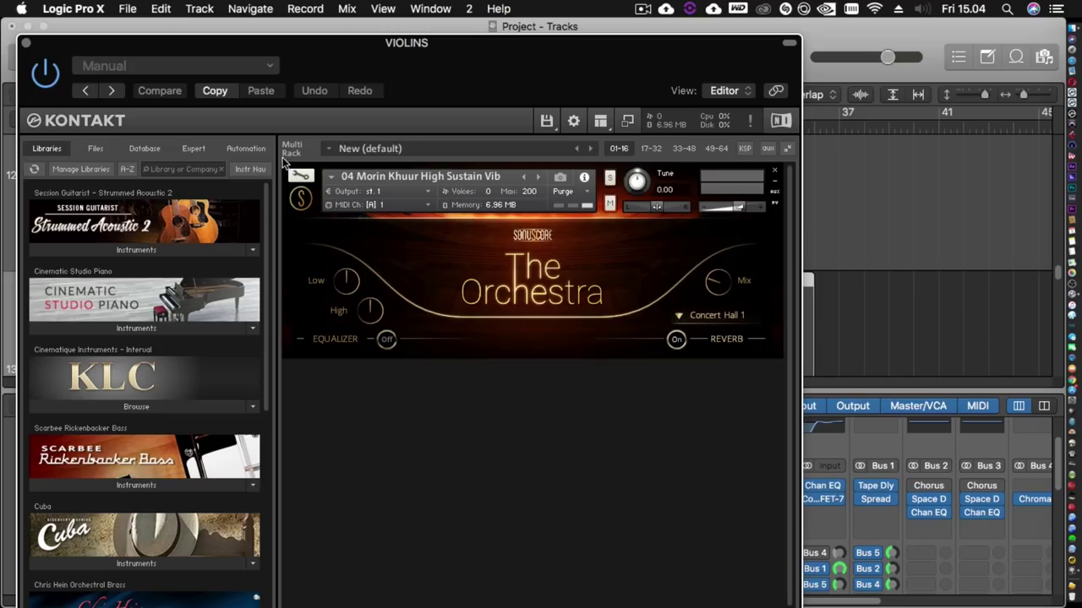
click(26, 43)
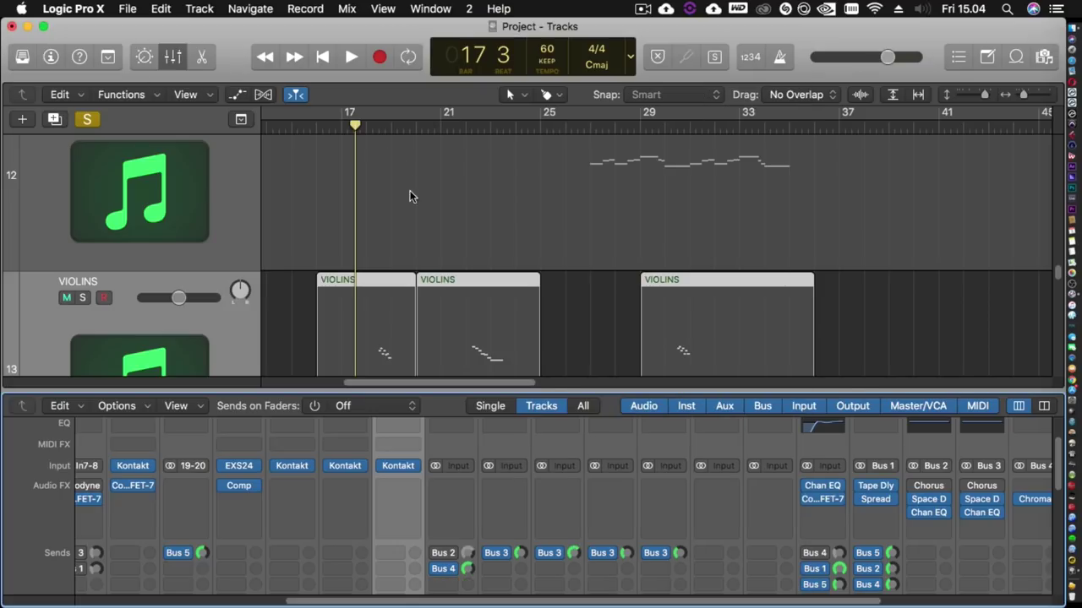
Step: Solo VIOLINS track 13 and play it with the other soloed tracks from bar 17, ending in bar 19
click(82, 299)
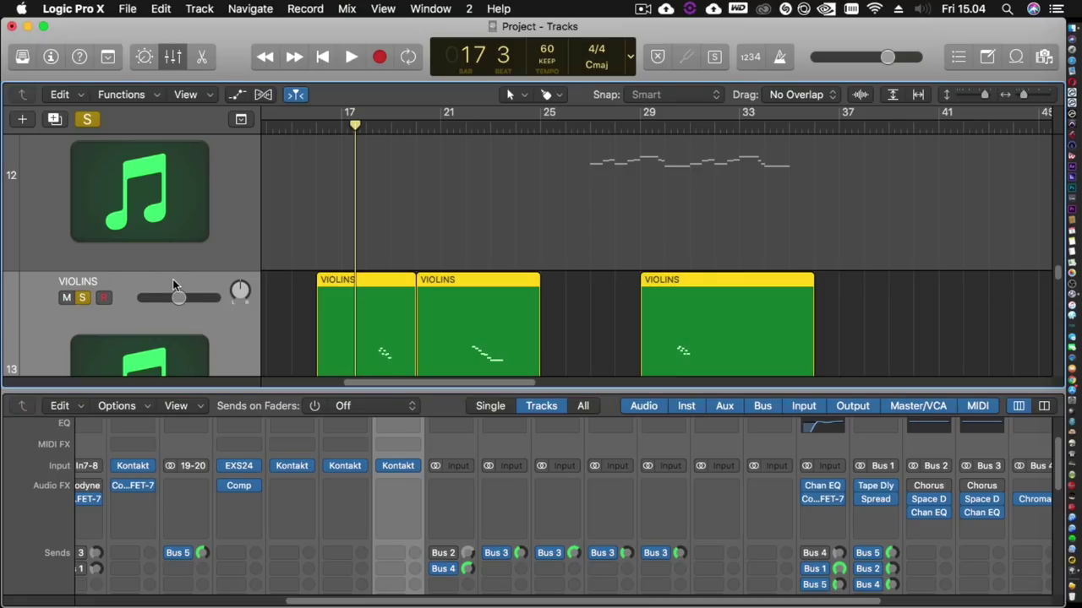
key(space)
key(space)
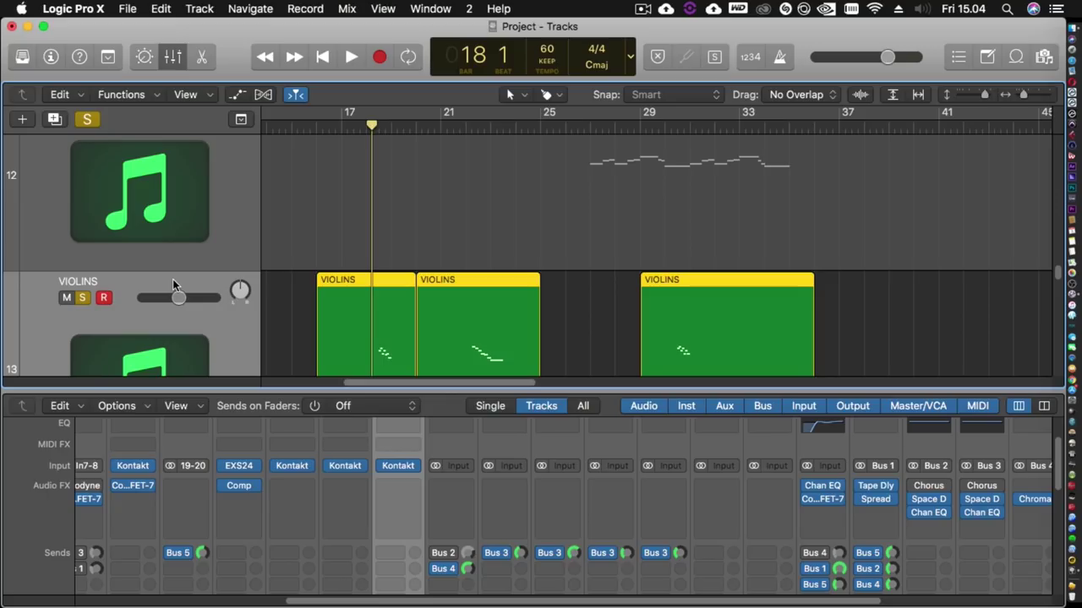
key(space)
scroll(172, 279, down, 2)
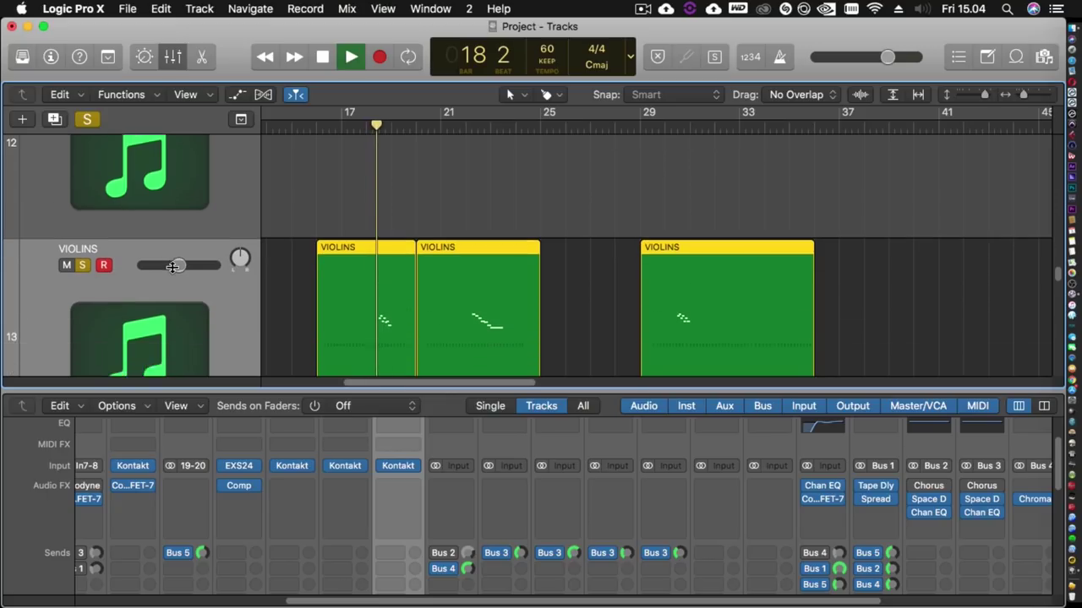
scroll(173, 267, down, 4)
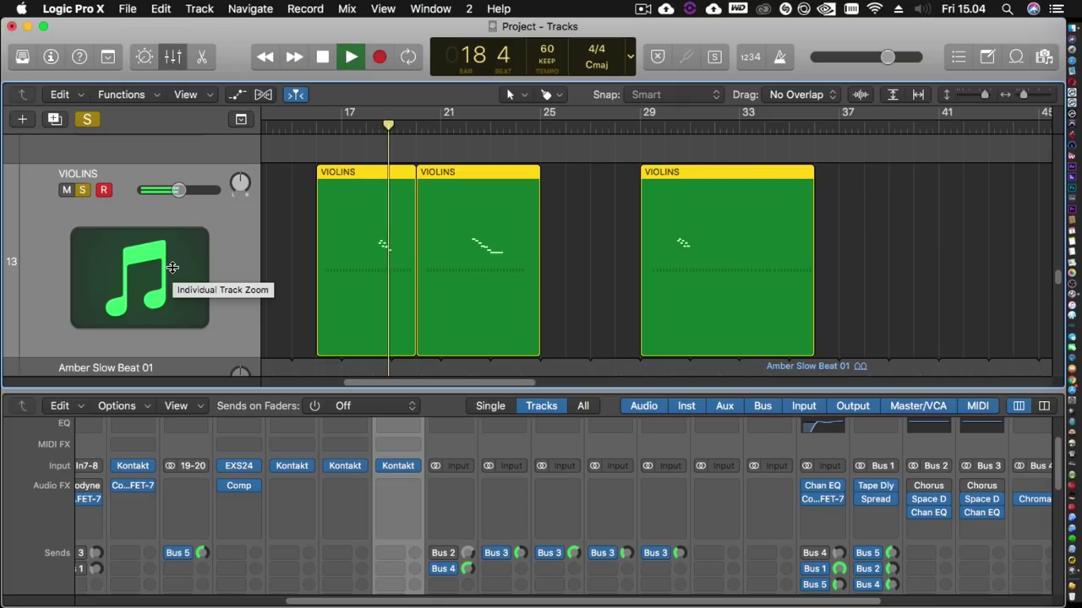
key(space)
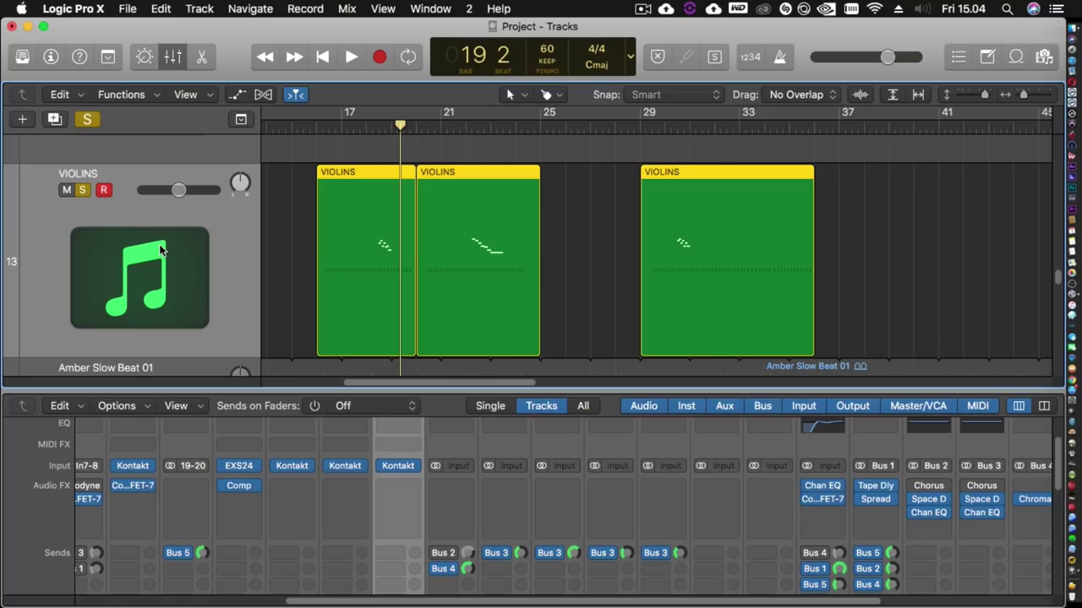
Step: Replay the soloed flute, bass and violins around bar 18 while viewing their tracks, and stop in bar 19
scroll(161, 250, up, 3)
scroll(158, 244, up, 5)
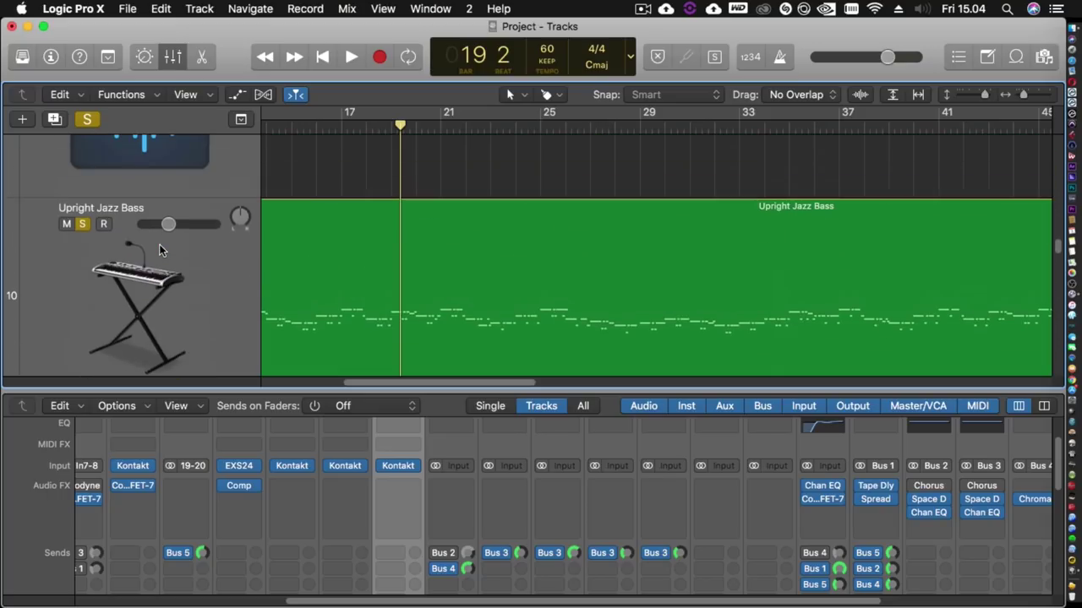
key(space)
scroll(159, 244, down, 6)
scroll(159, 247, up, 10)
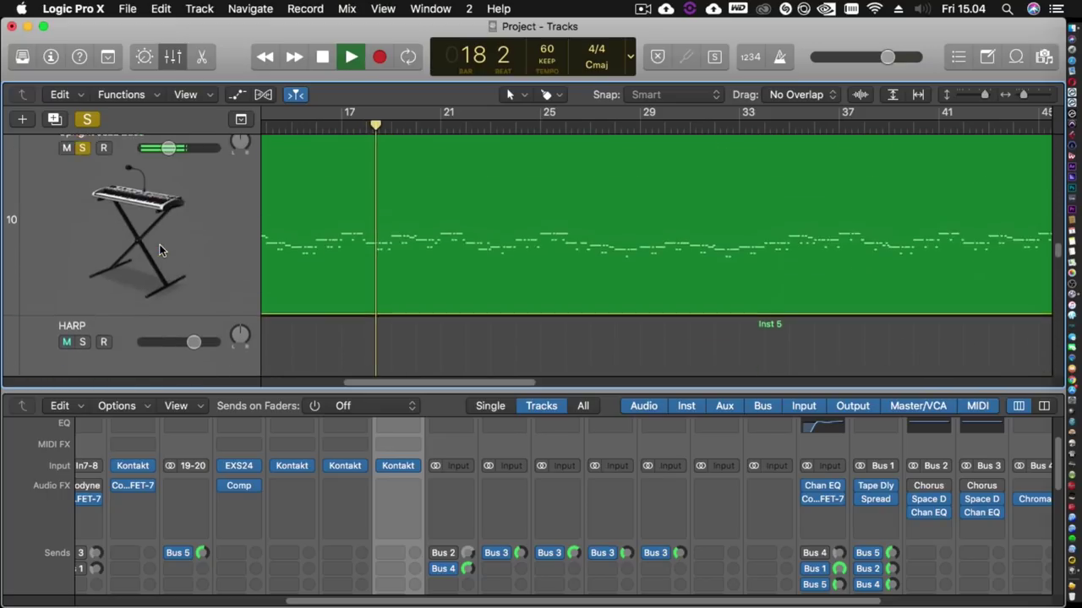
scroll(160, 246, down, 8)
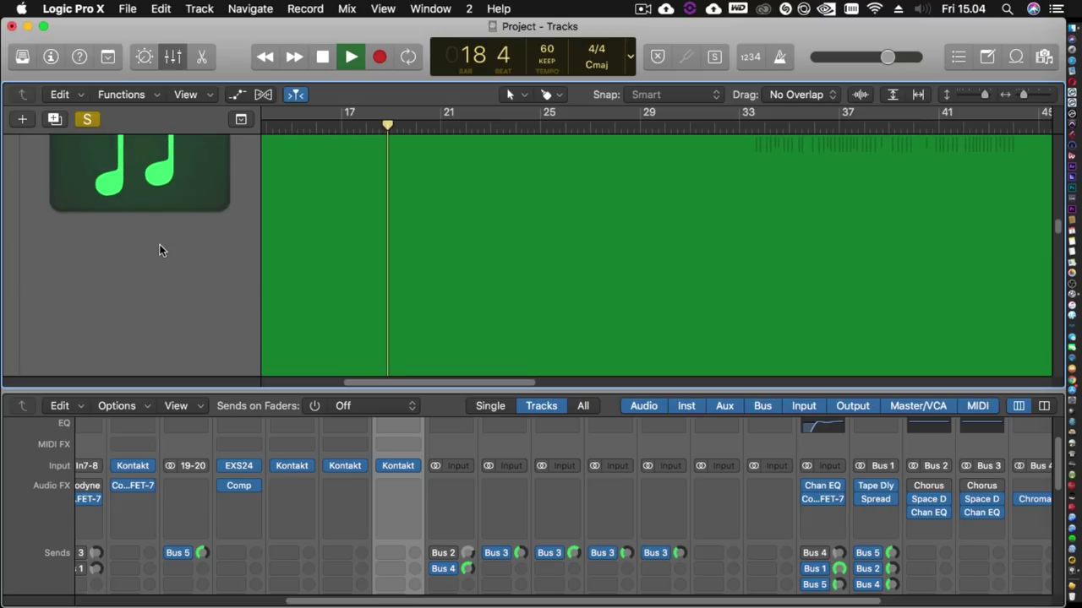
key(space)
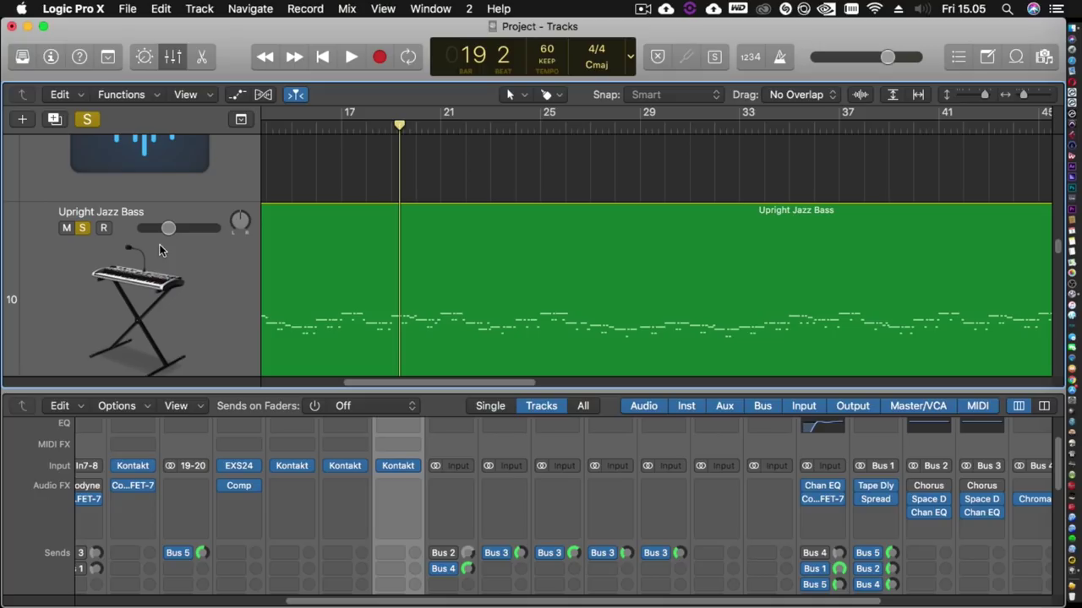
Step: Play the soloed tracks from about bar 18 again and bring the regions of VIOLINS track 13 into view
key(space)
scroll(156, 228, down, 5)
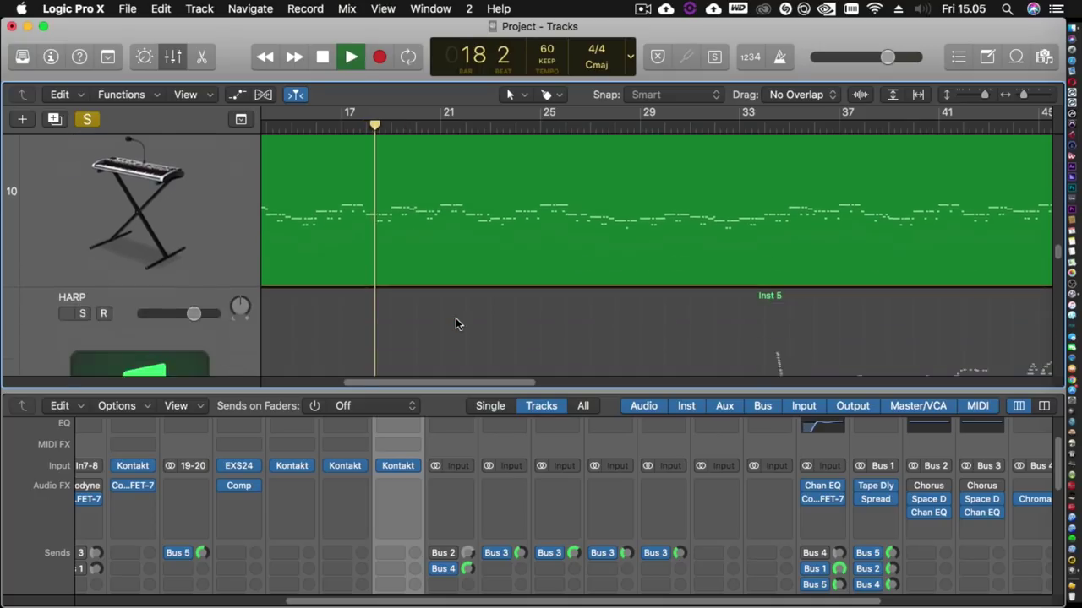
scroll(455, 321, down, 10)
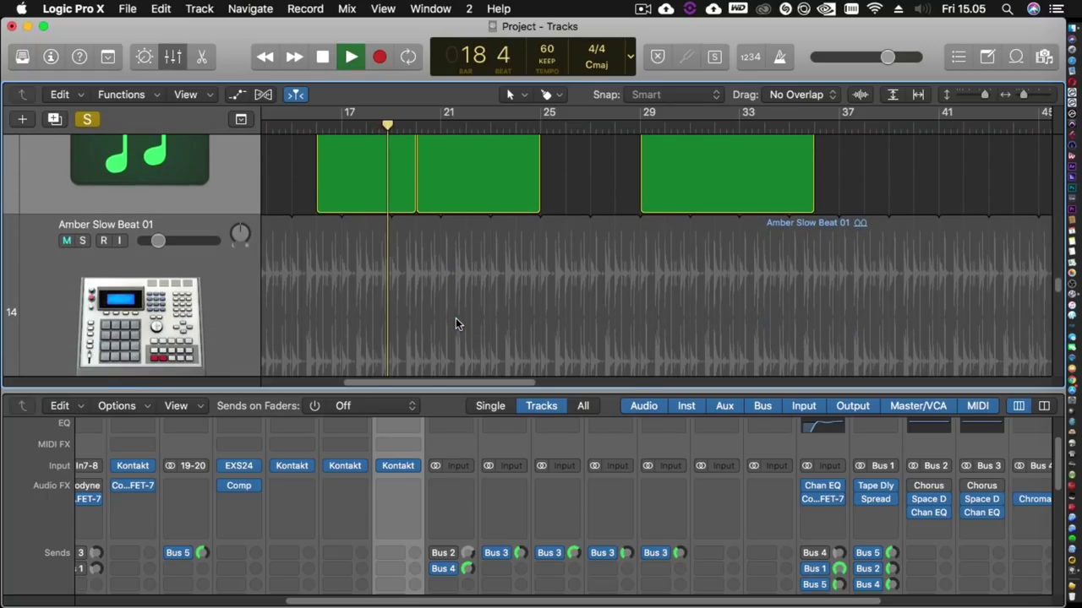
scroll(455, 322, up, 2)
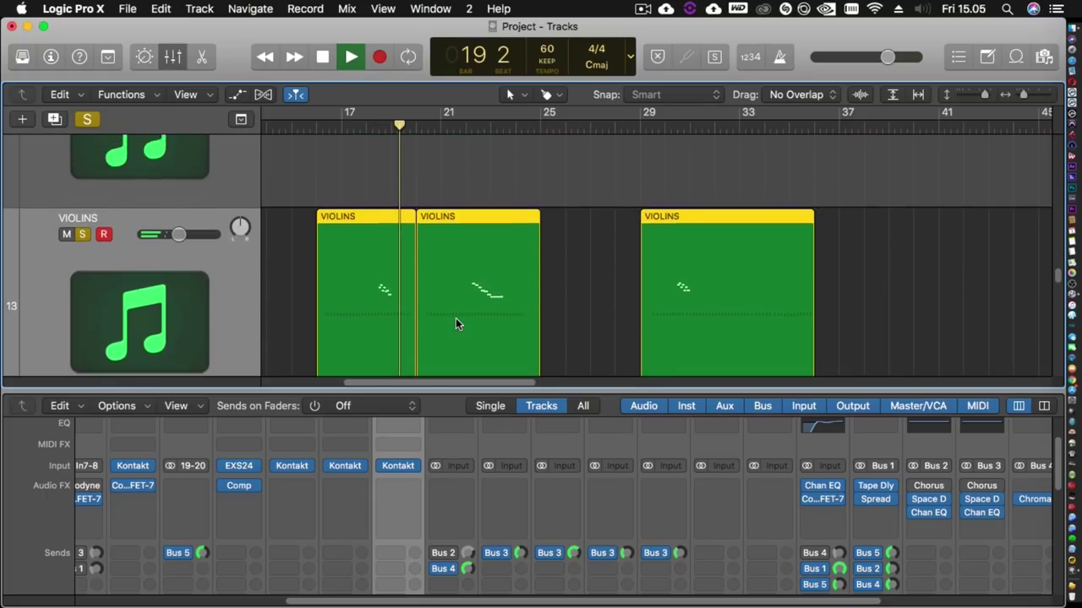
scroll(456, 322, up, 1)
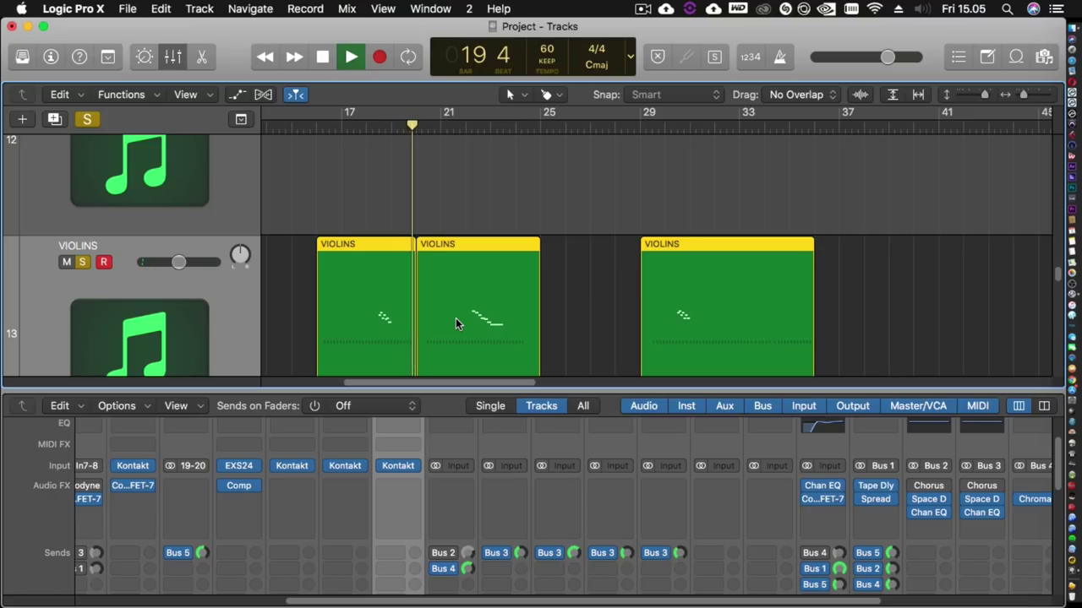
Step: Keep playing the soloed tracks while viewing the regions of VIOLINS track 13, and stop playback at bar 24
scroll(456, 322, down, 3)
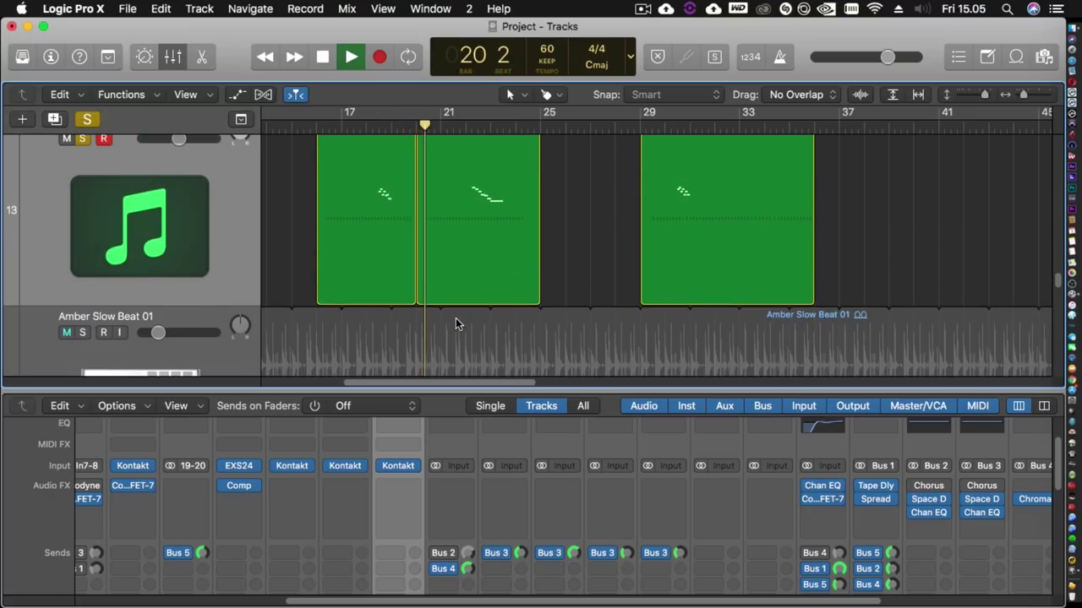
scroll(456, 324, up, 2)
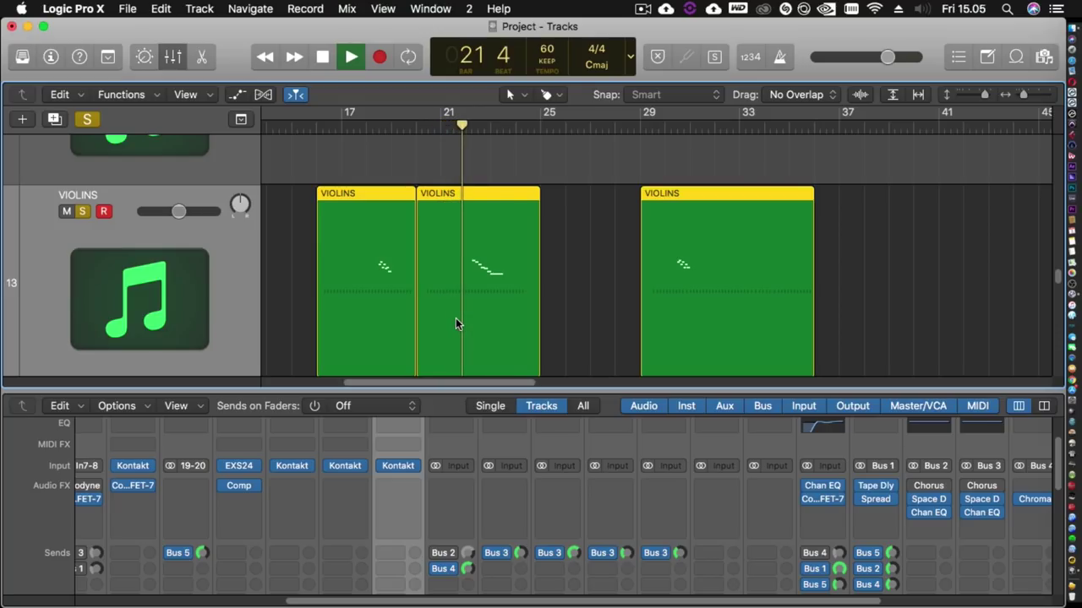
scroll(455, 323, up, 1)
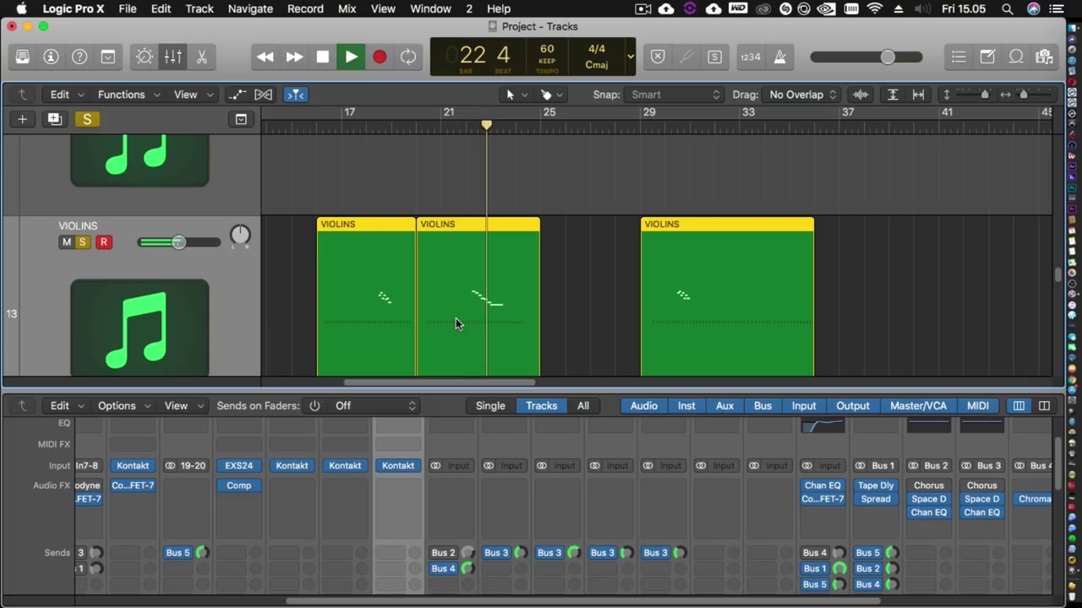
scroll(456, 319, up, 1)
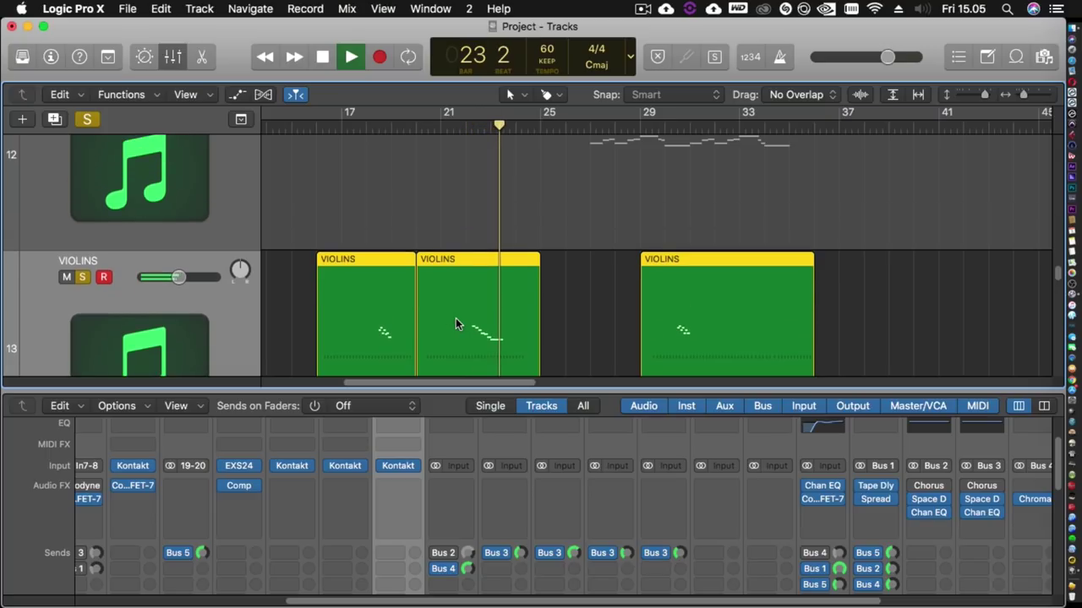
scroll(456, 323, up, 1)
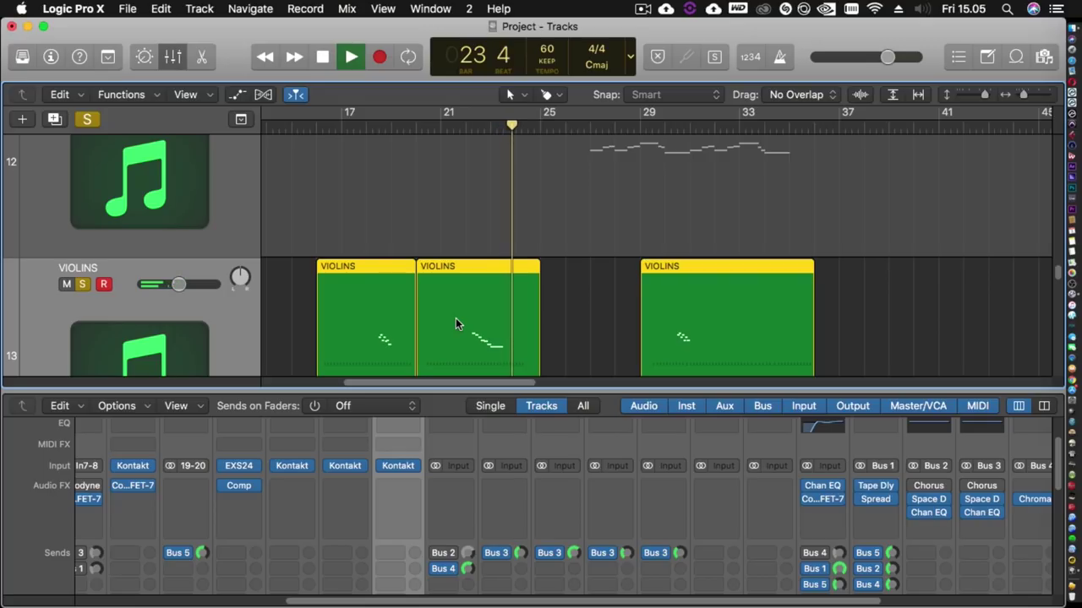
key(space)
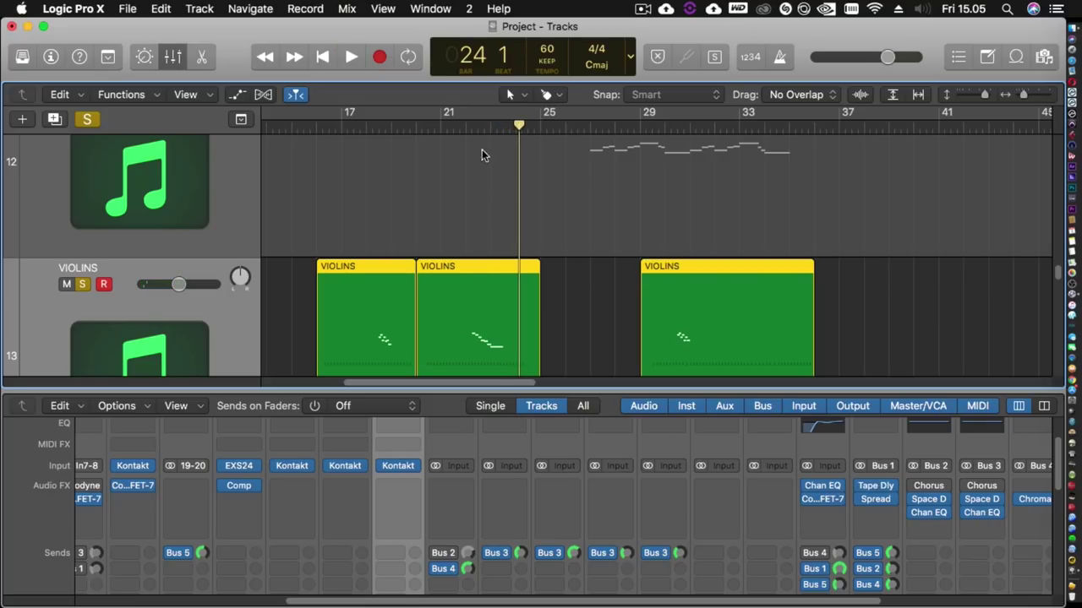
Step: Replay the soloed tracks from the end of bar 21 and stop in bar 22
click(461, 129)
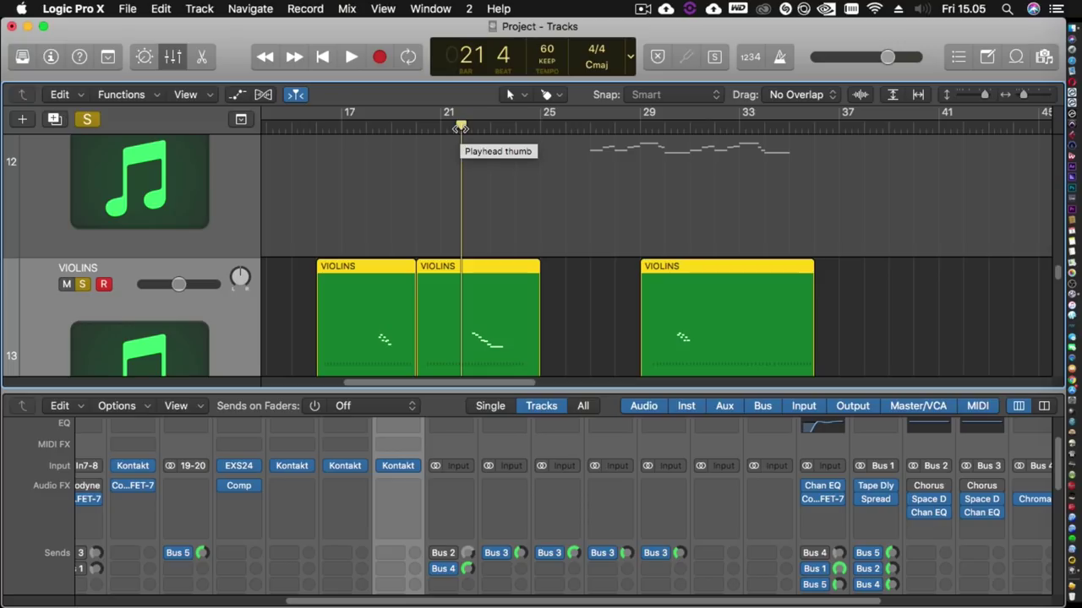
key(space)
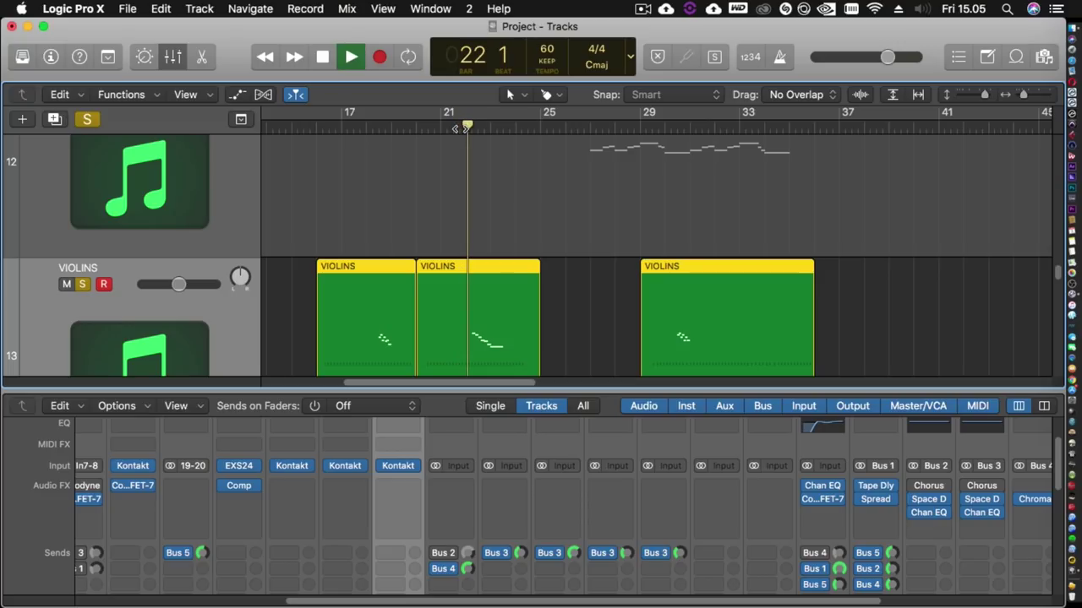
key(space)
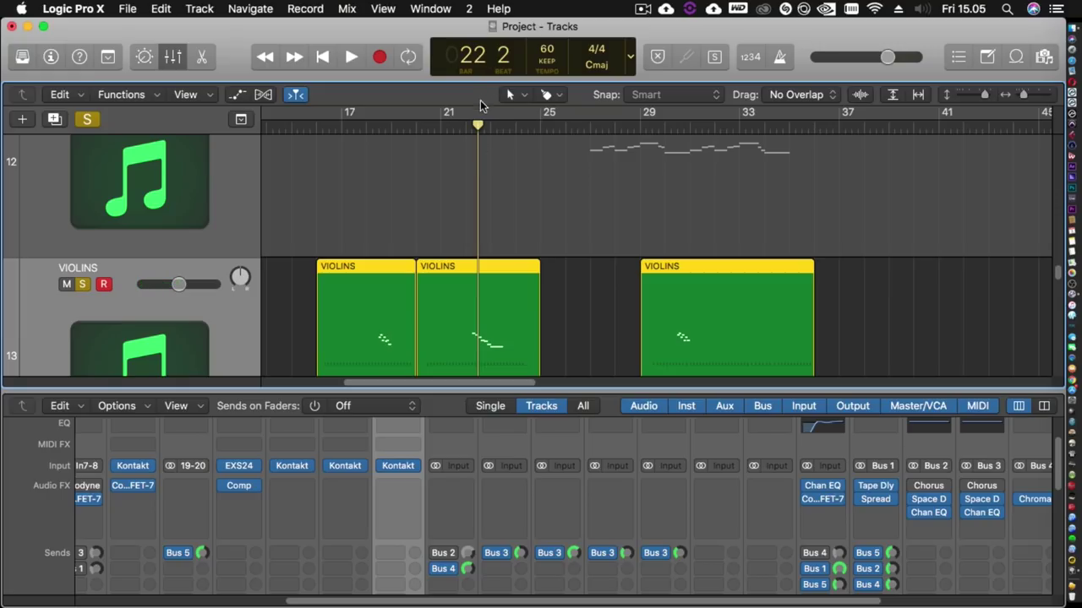
Step: Play the soloed tracks from bar 22 while viewing VIOLINS tracks 12 and 13, and stop in bar 26
click(469, 130)
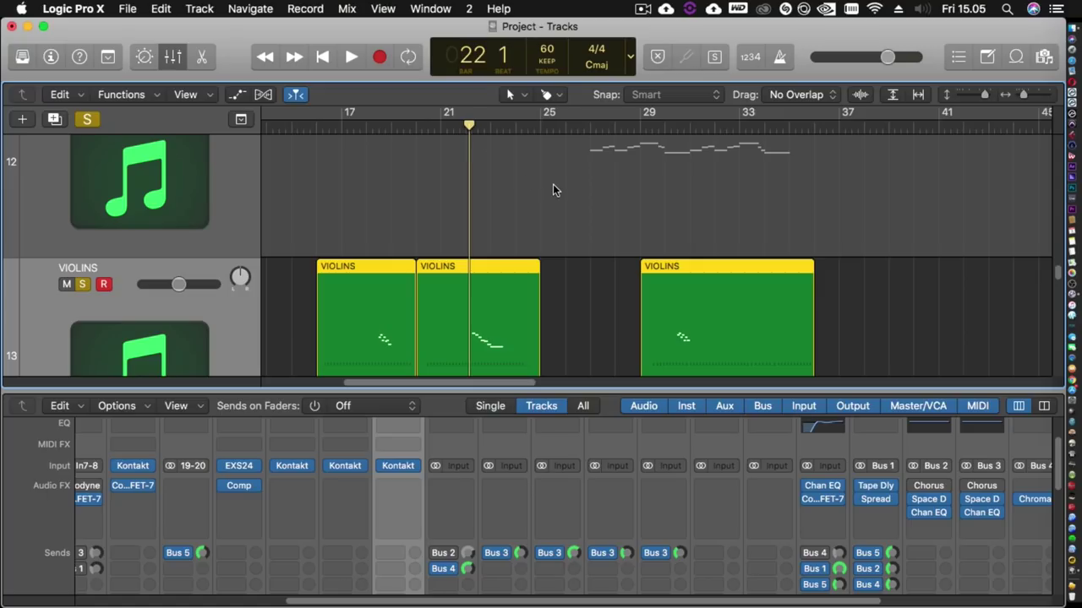
key(space)
scroll(539, 174, down, 3)
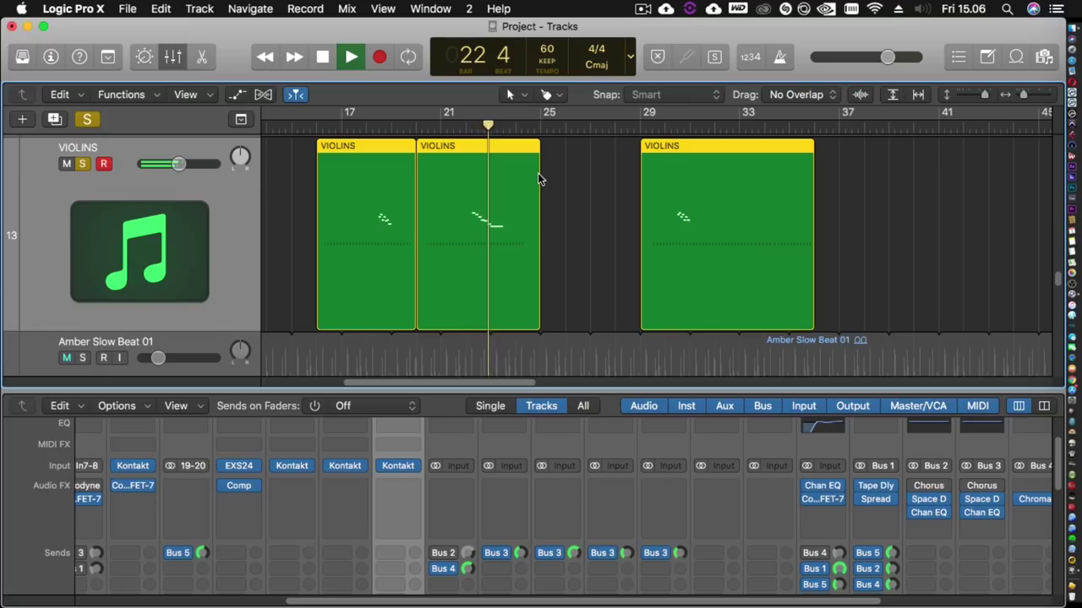
scroll(538, 173, up, 5)
scroll(538, 173, down, 2)
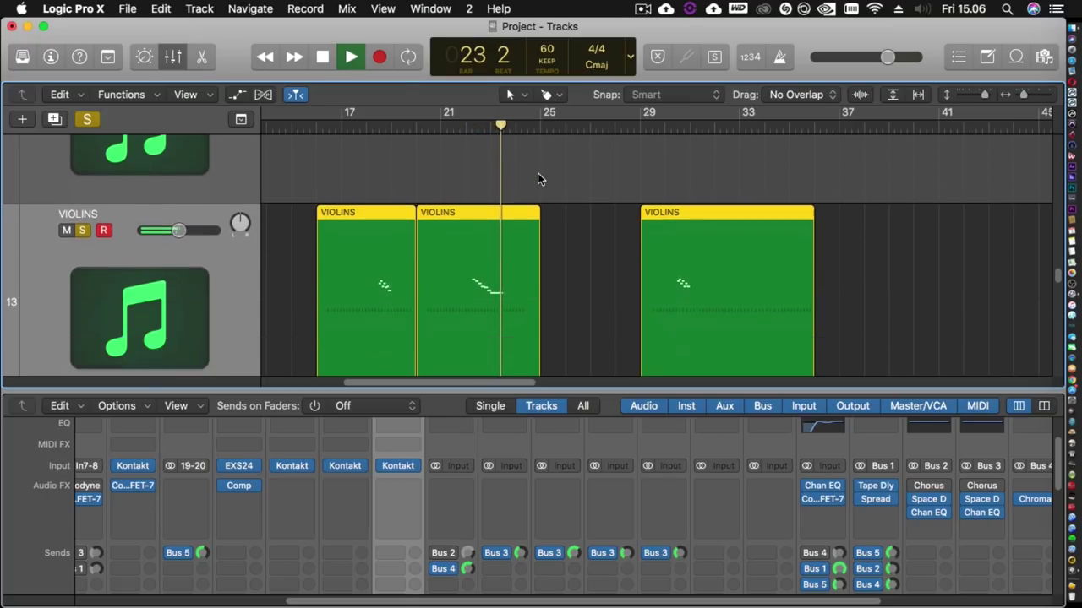
scroll(537, 172, up, 4)
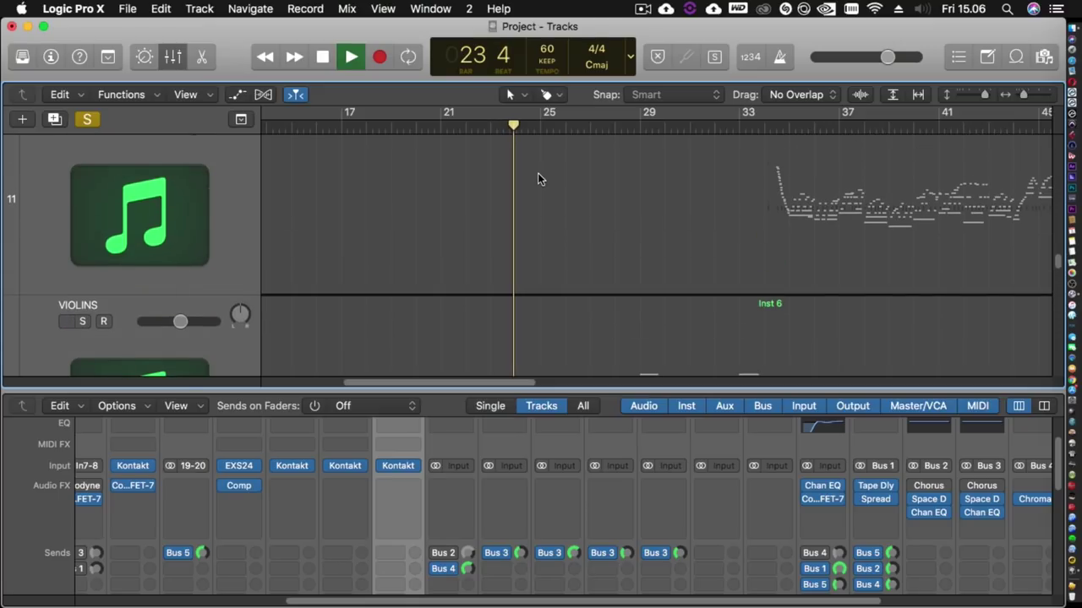
scroll(538, 173, down, 4)
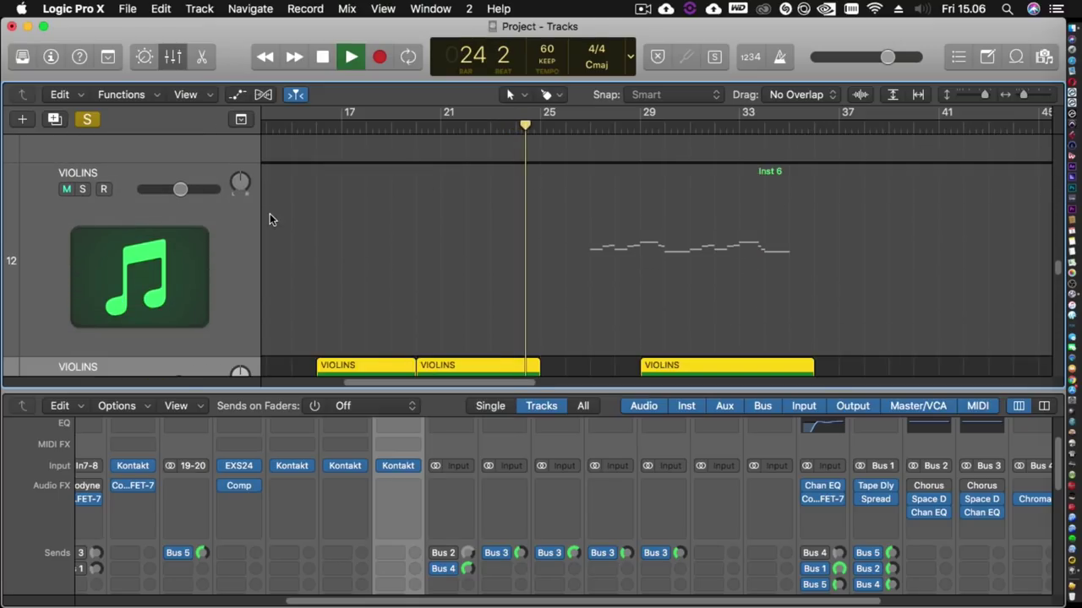
scroll(372, 245, up, 2)
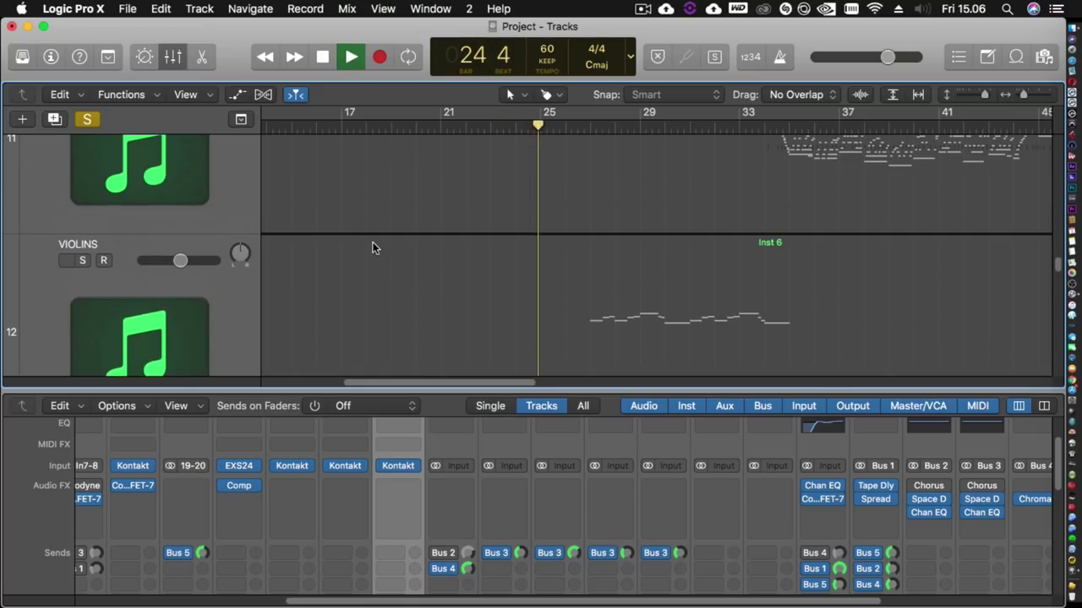
scroll(371, 247, down, 1)
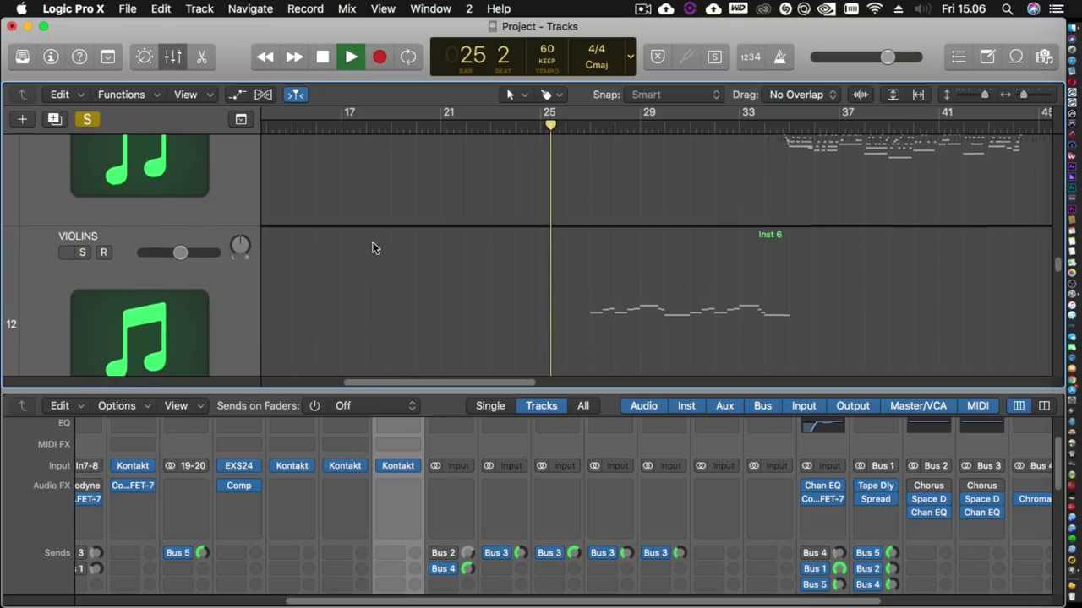
scroll(372, 247, down, 3)
scroll(371, 248, up, 2)
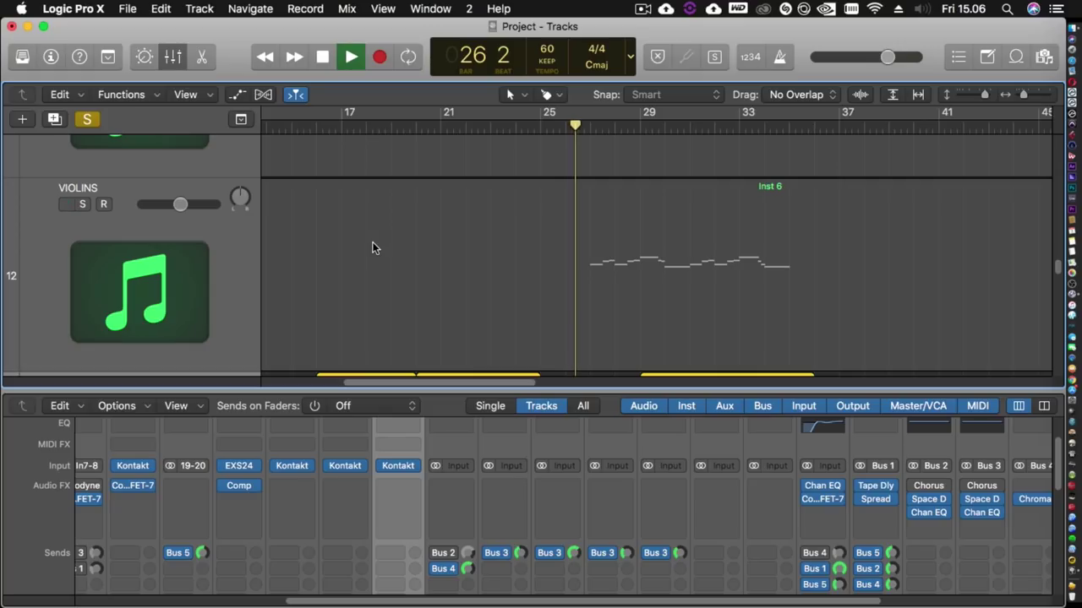
key(space)
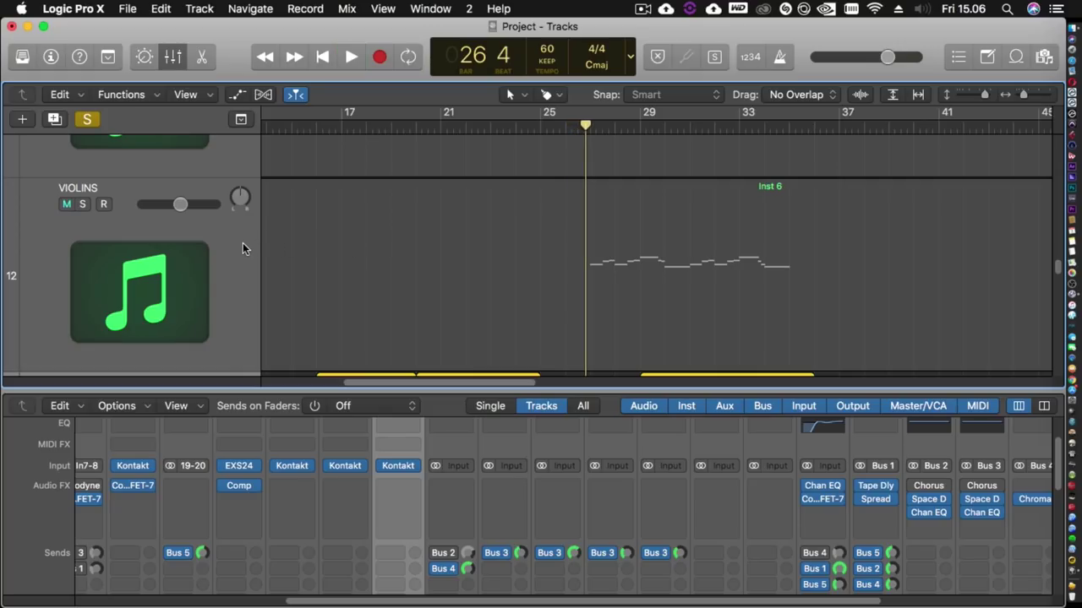
Step: Solo VIOLINS track 12 and play it with the other soloed tracks from bar 22
click(242, 247)
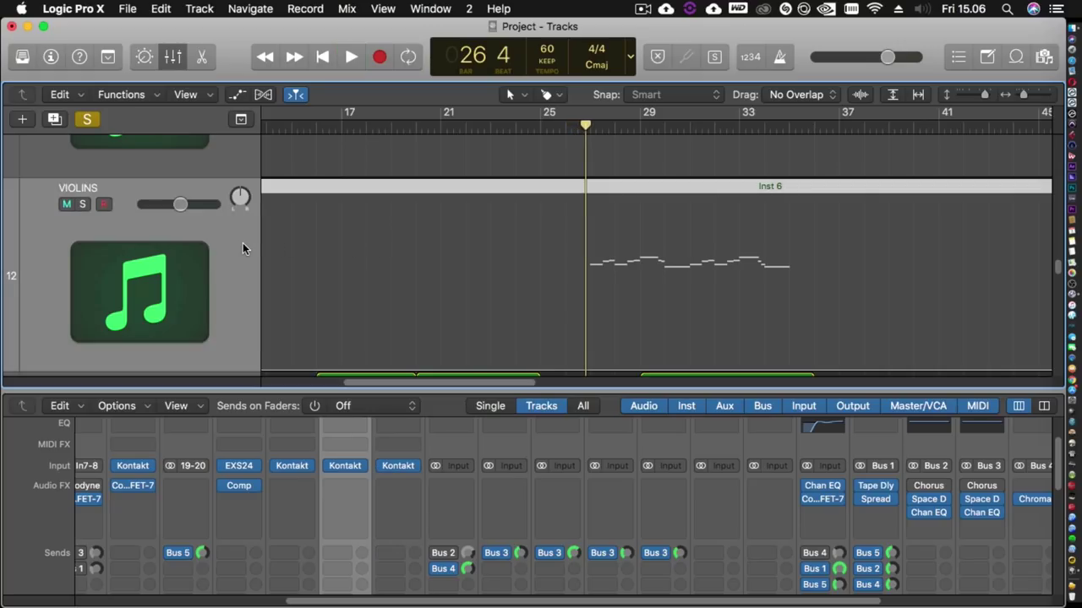
click(84, 204)
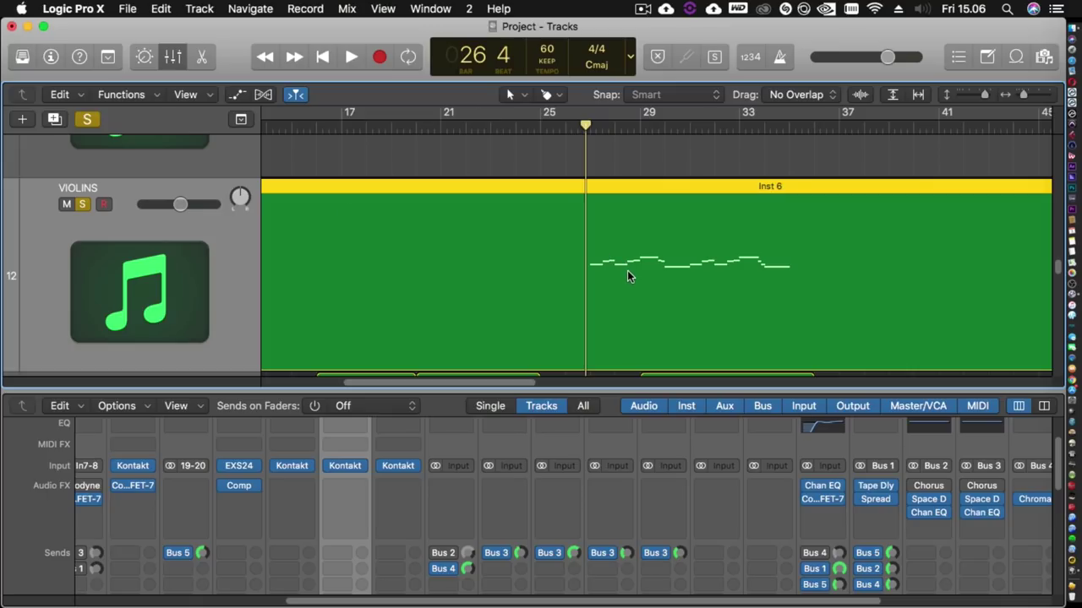
scroll(627, 272, down, 3)
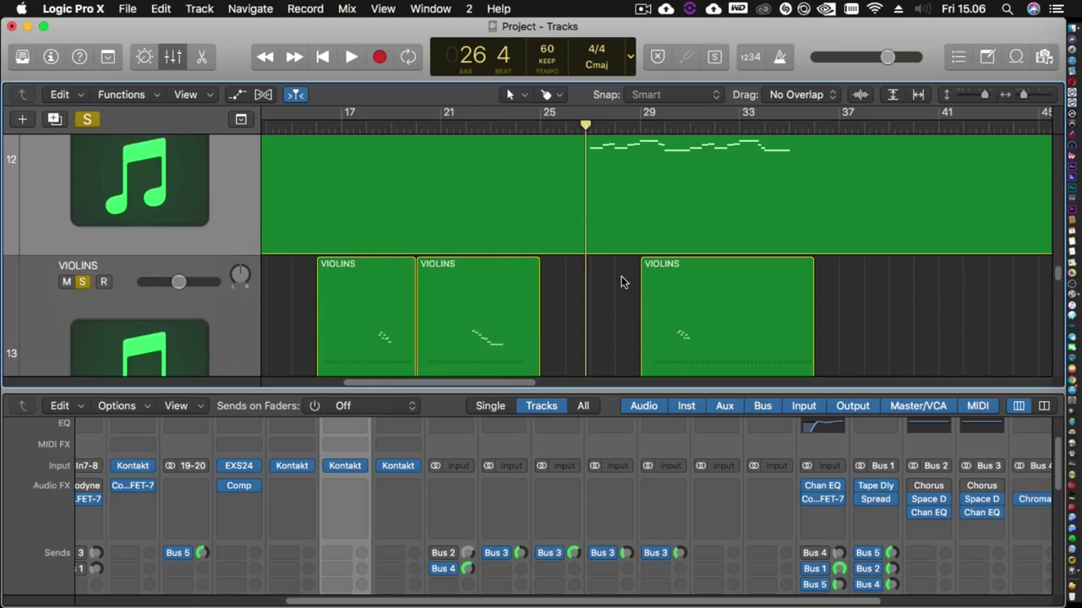
scroll(621, 277, up, 2)
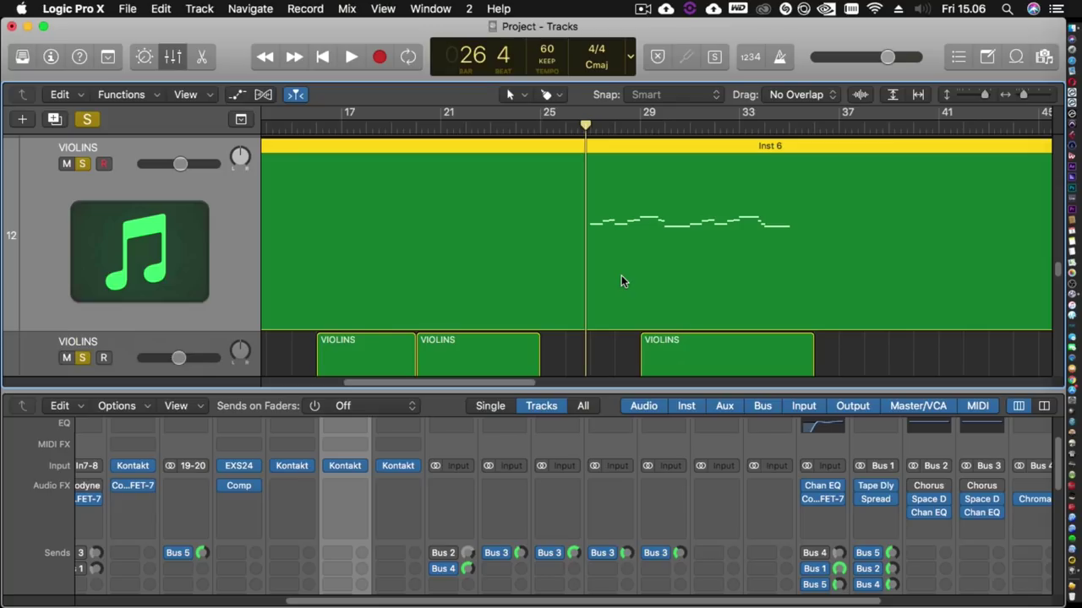
key(space)
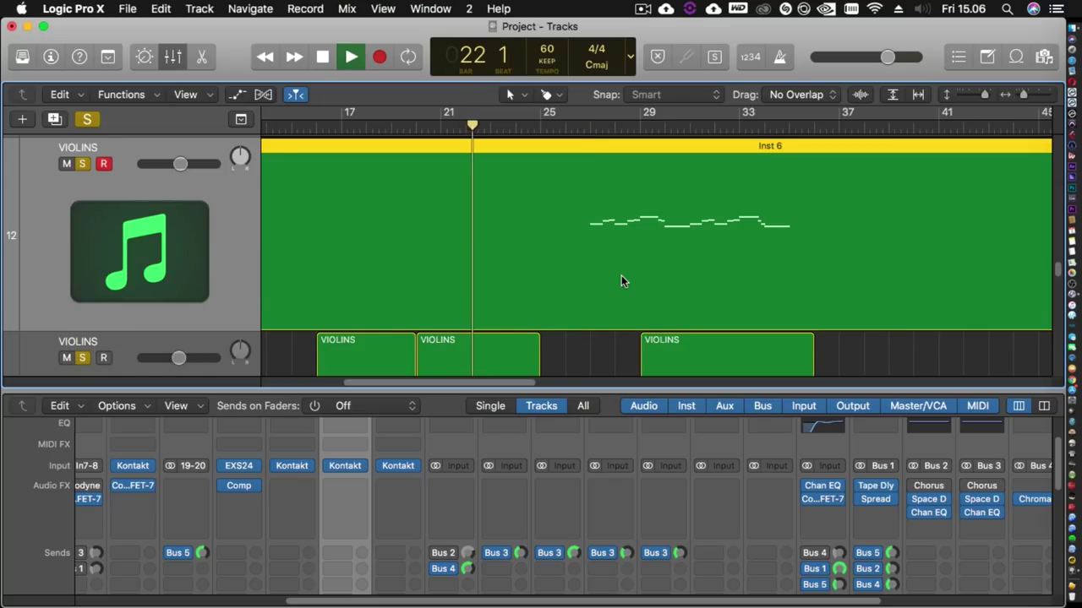
scroll(621, 279, down, 3)
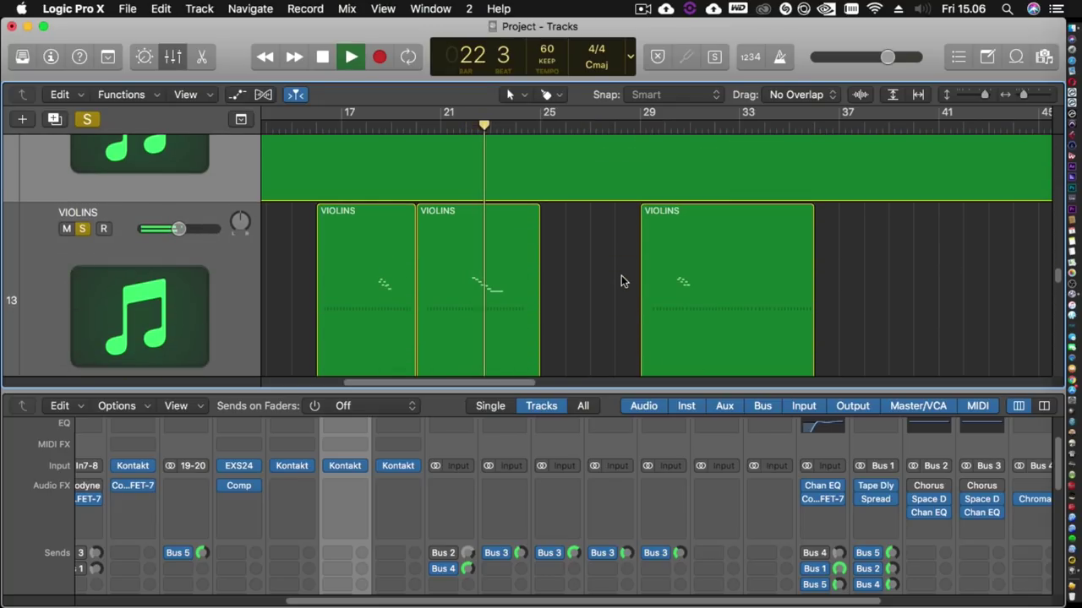
scroll(621, 276, up, 3)
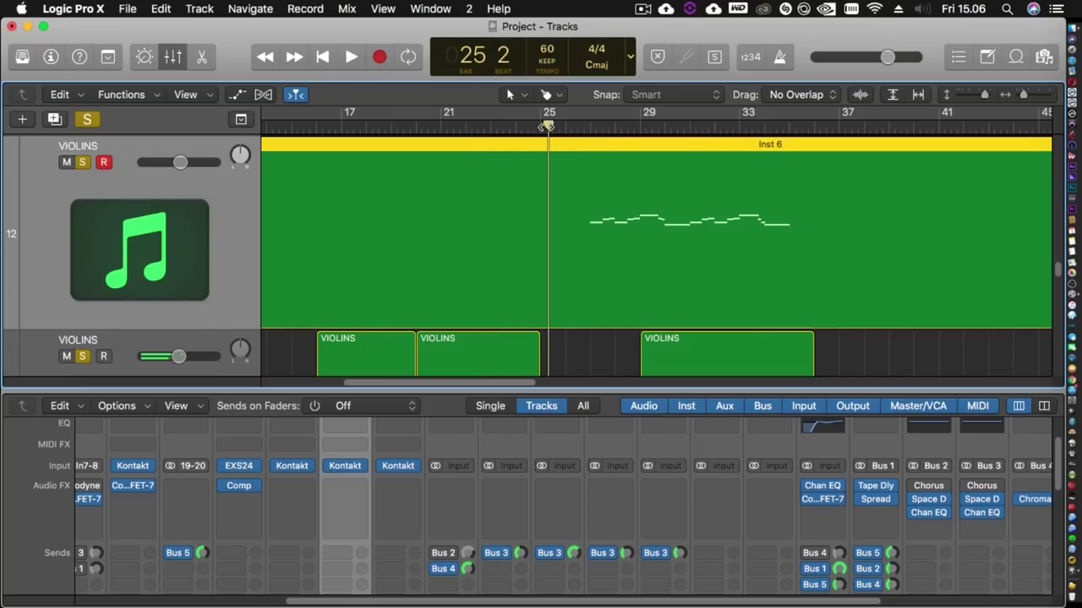
Step: Play the soloed tracks from bar 25 through bar 34, viewing the notes on VIOLINS tracks 12 and 13
scroll(569, 269, up, 2)
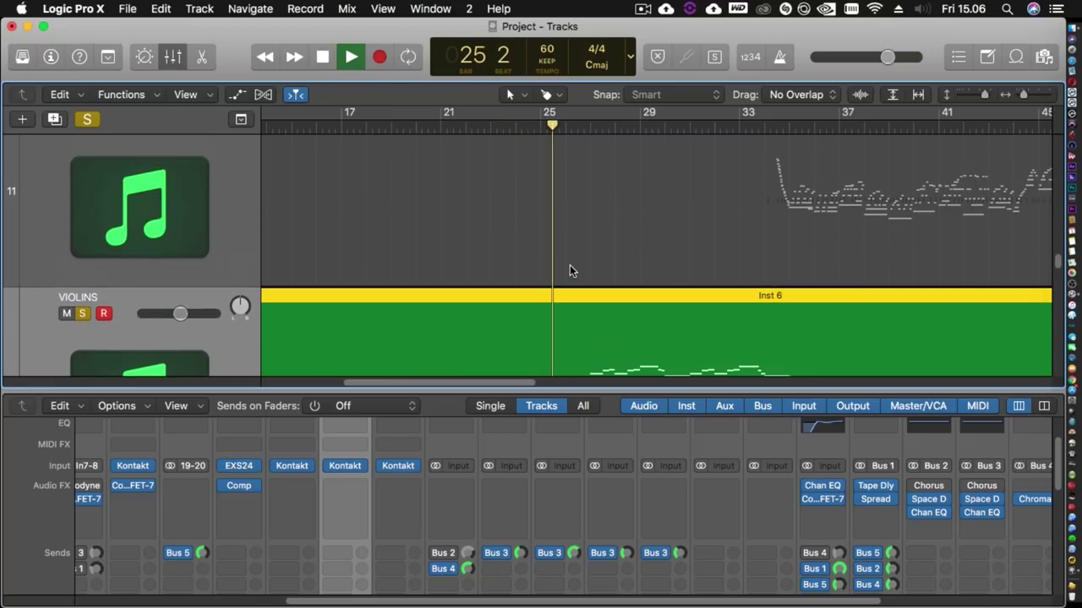
scroll(570, 270, up, 1)
scroll(569, 269, down, 2)
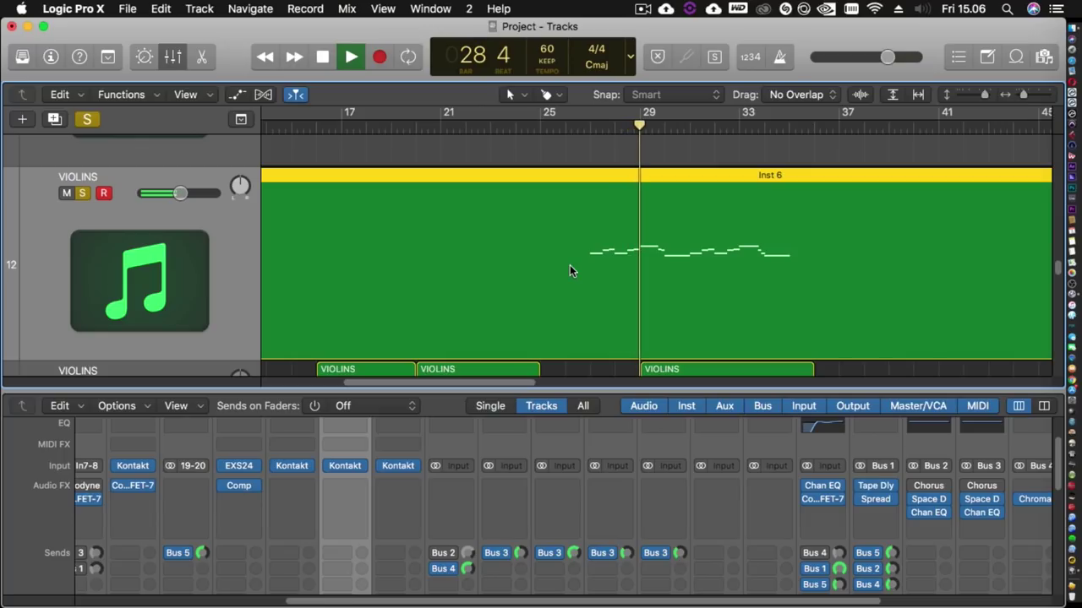
scroll(570, 264, down, 1)
scroll(570, 264, down, 2)
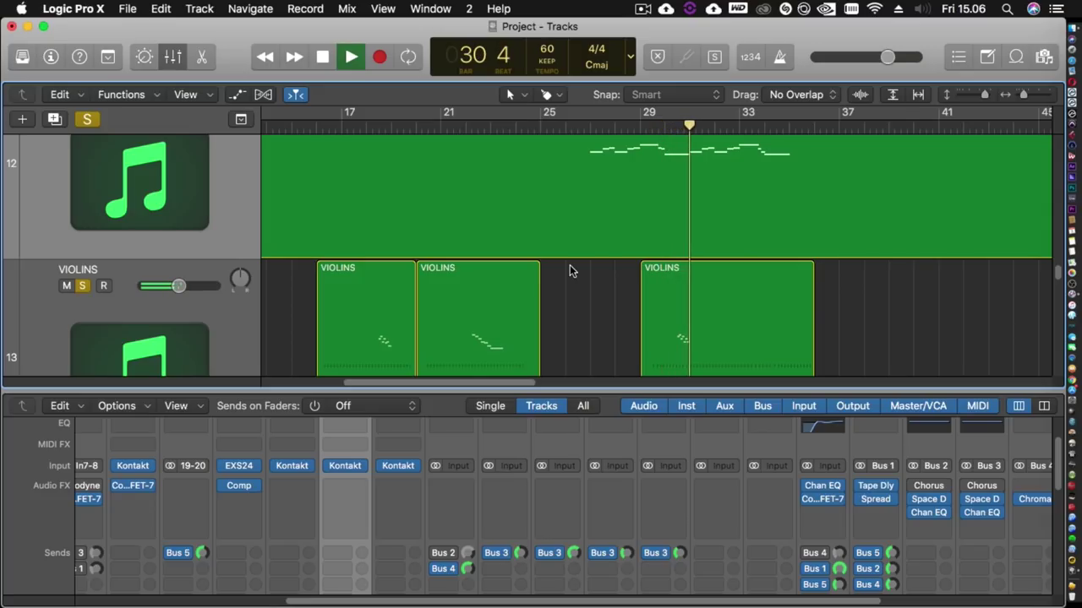
key(cmd+Down)
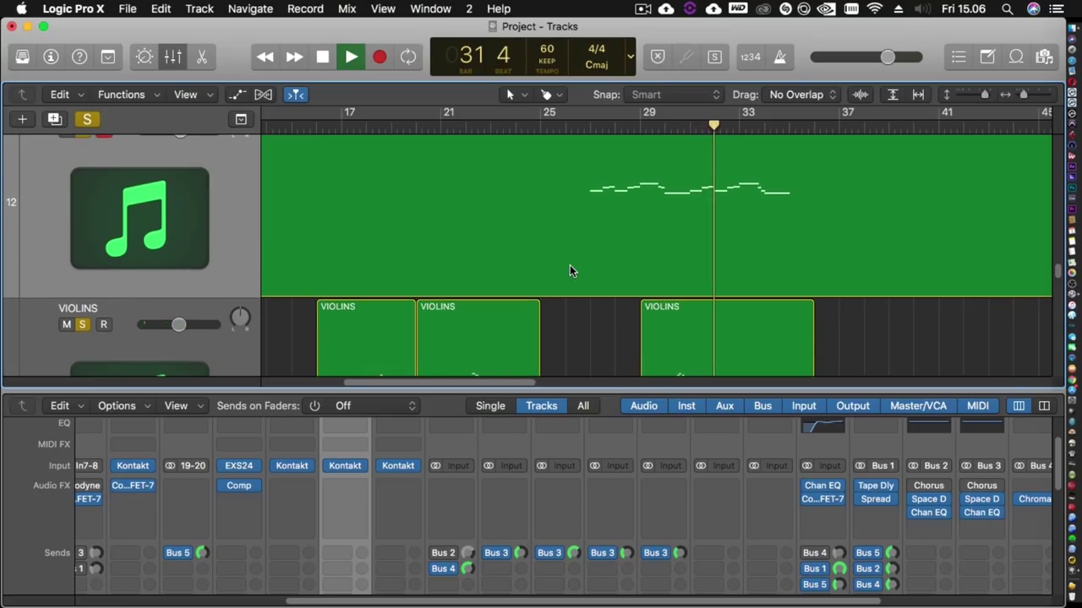
scroll(570, 270, up, 3)
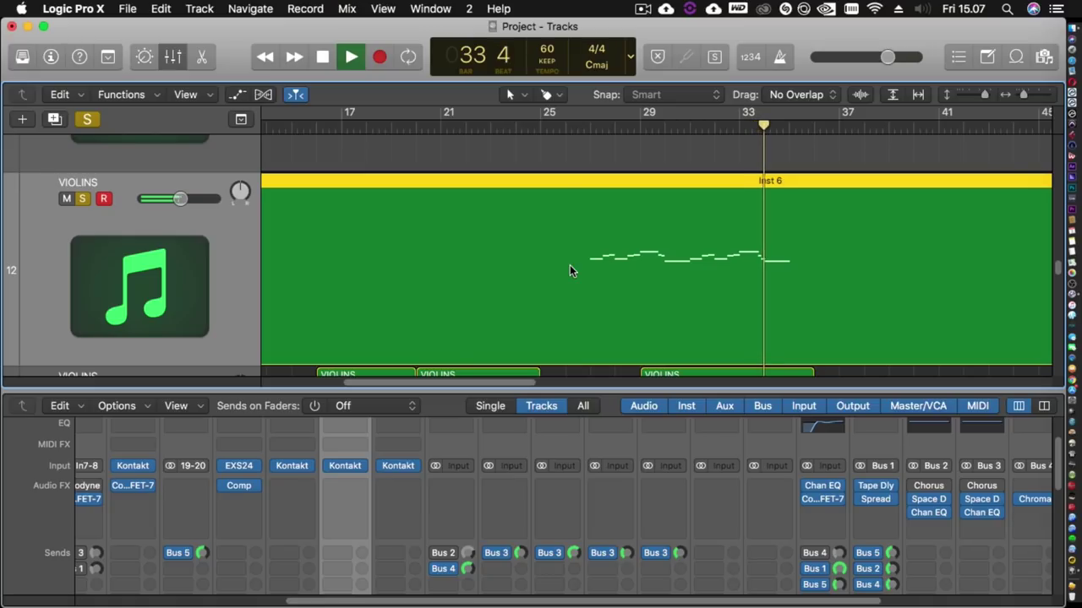
scroll(569, 270, down, 3)
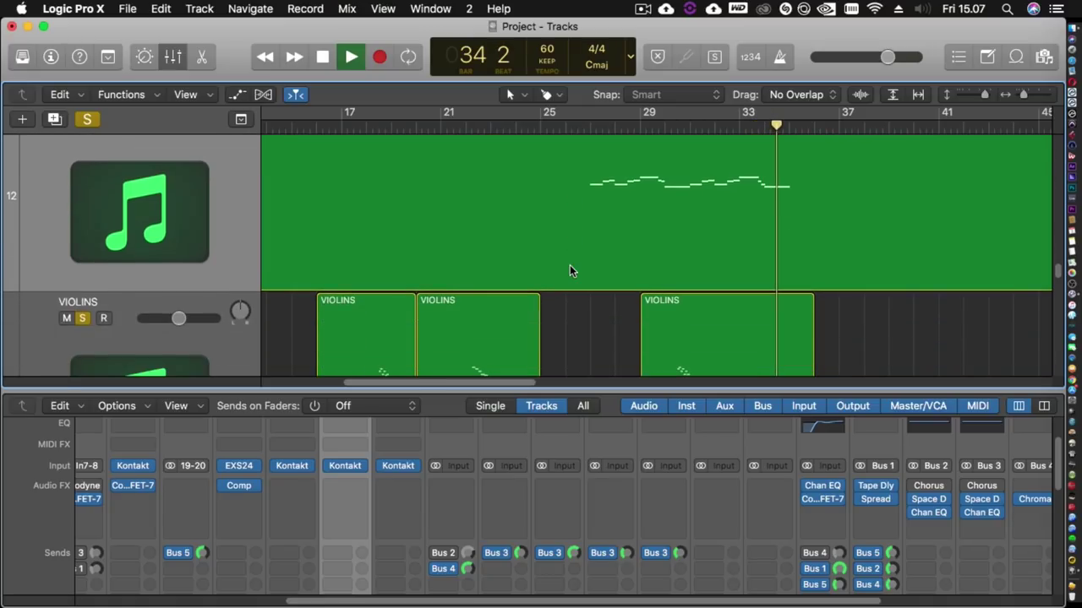
scroll(570, 271, up, 5)
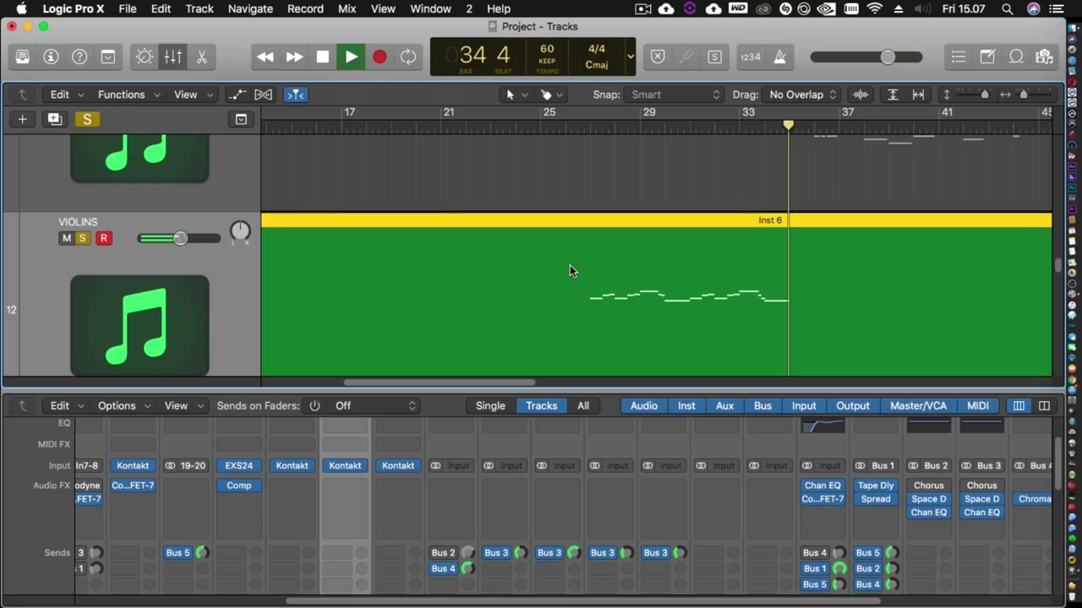
key(space)
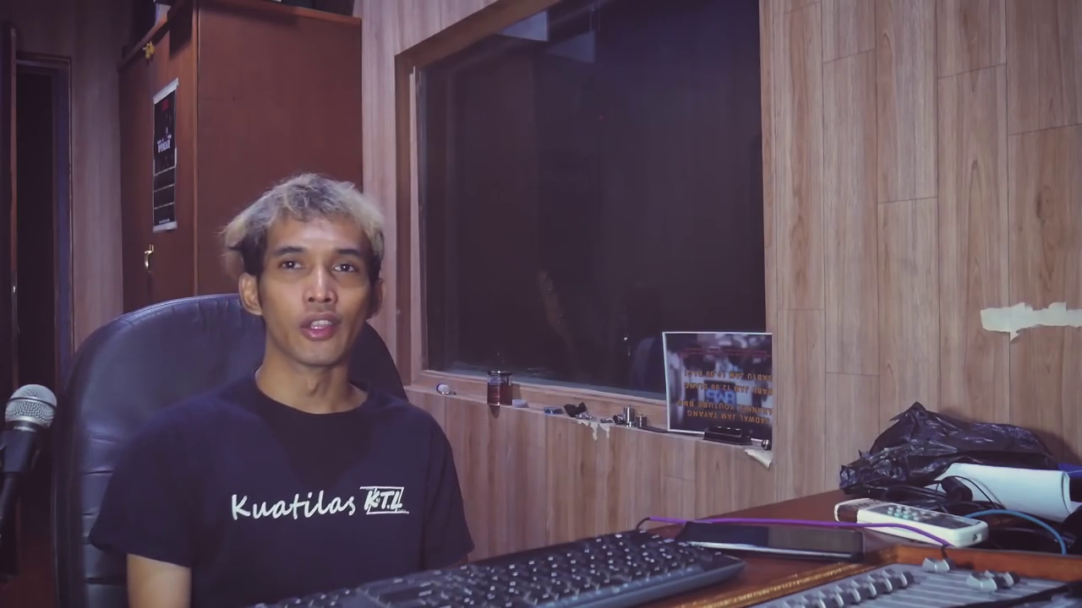
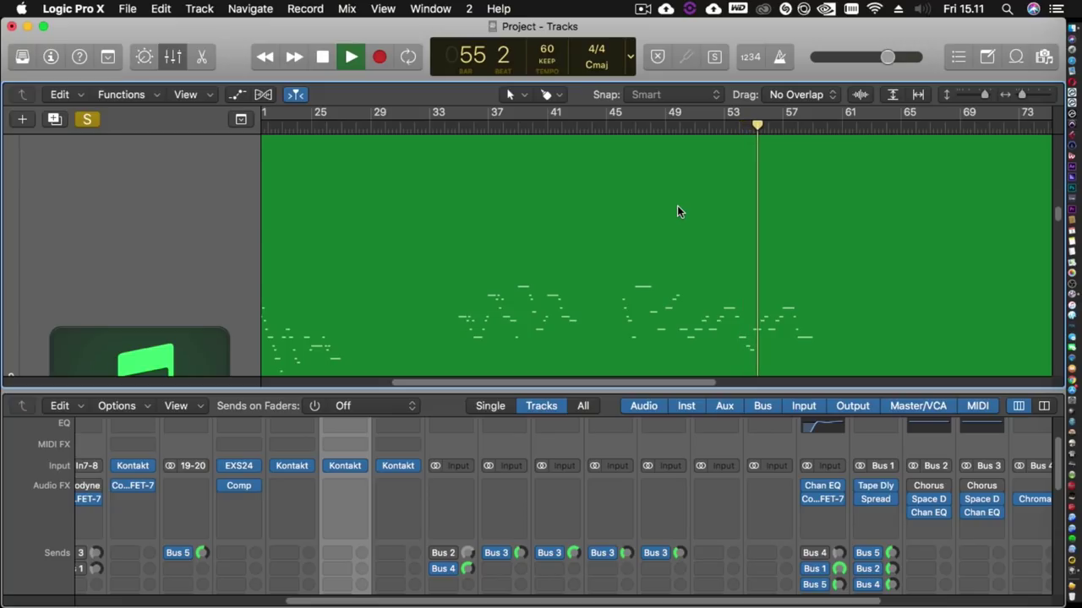
Step: Let the soloed tracks play on through bar 57 and stop in bar 58
scroll(677, 205, down, 2)
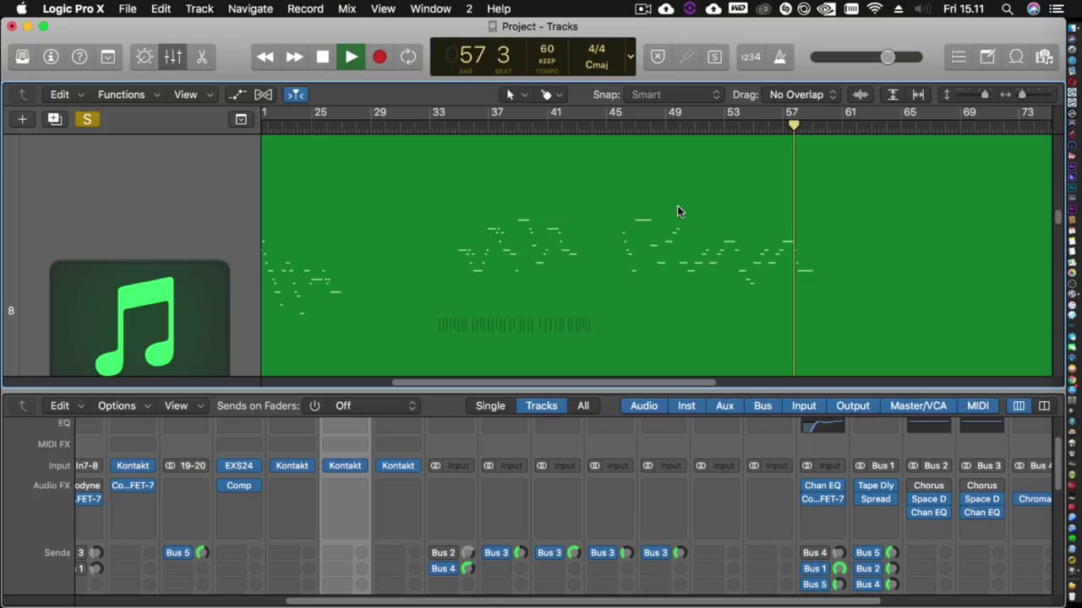
scroll(676, 205, down, 5)
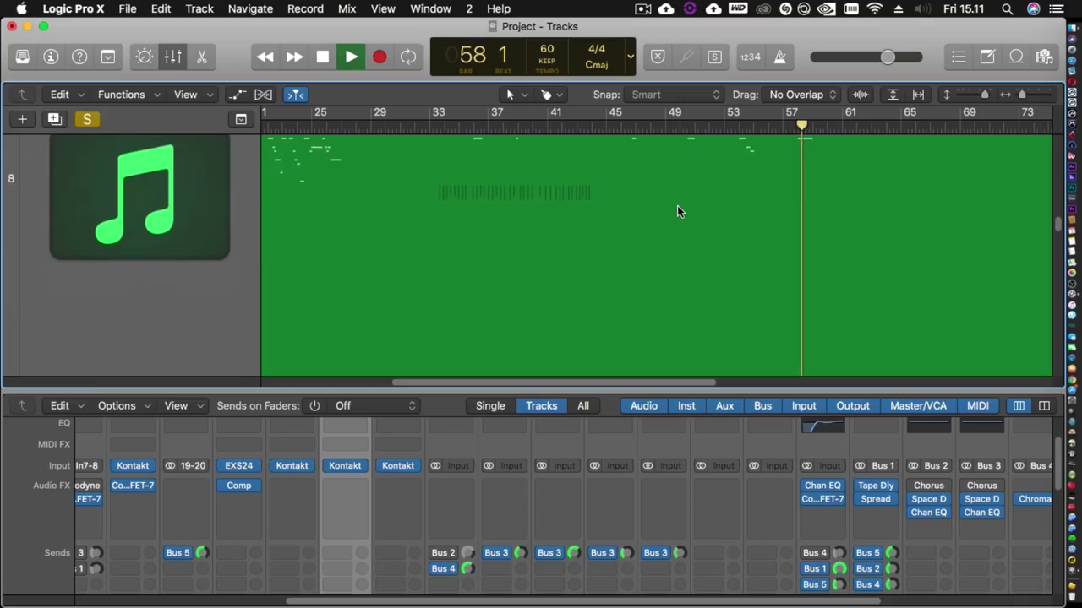
key(space)
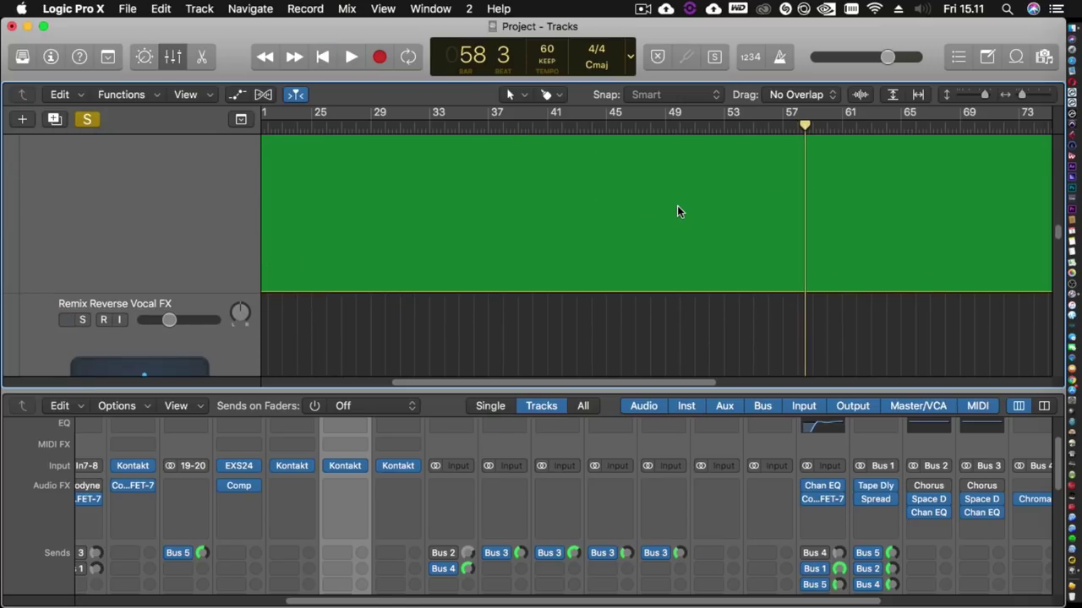
Step: Bring VIOLINS track 12 into view and play the soloed tracks from bar 58, beat 4
scroll(676, 212, down, 10)
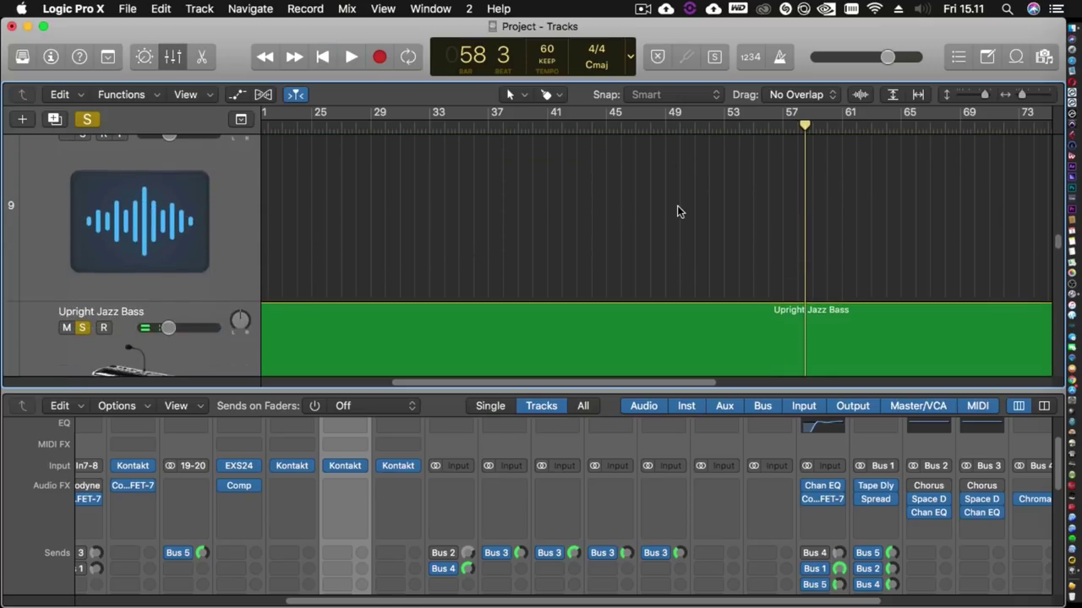
scroll(677, 211, down, 3)
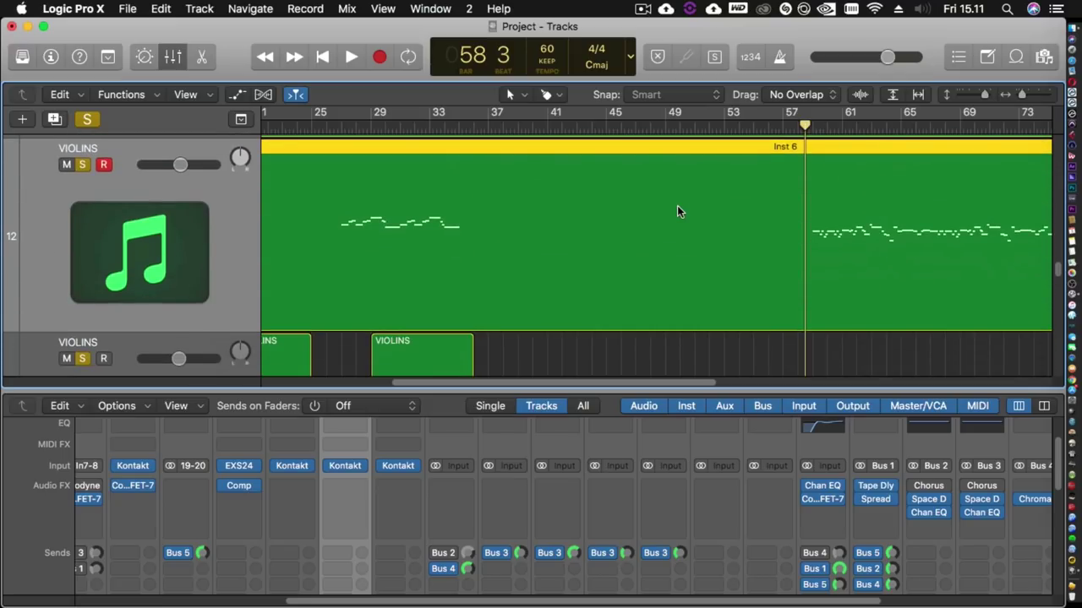
scroll(677, 211, up, 1)
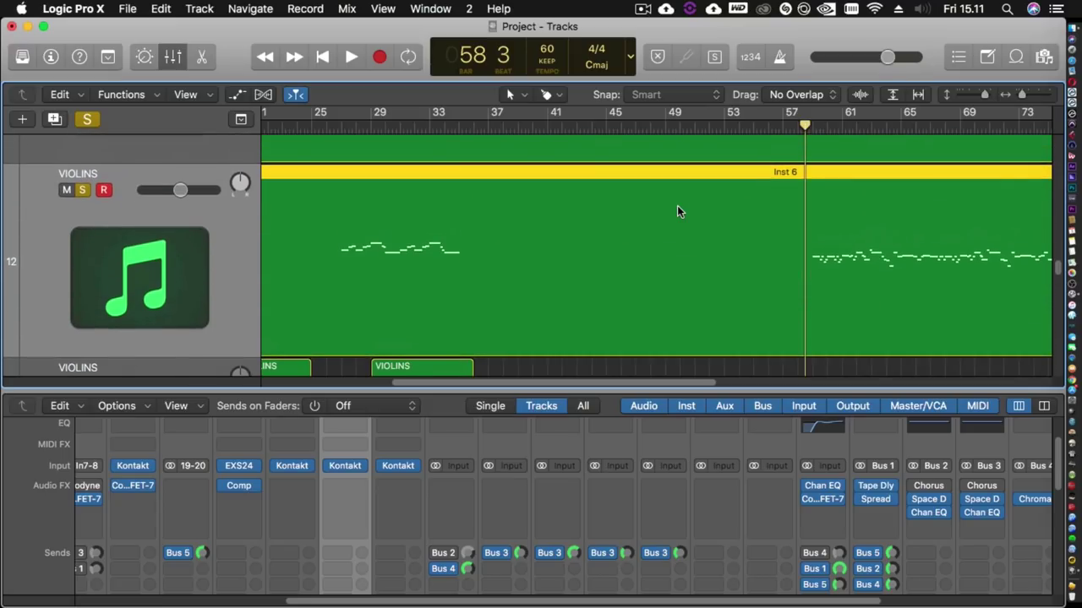
click(811, 131)
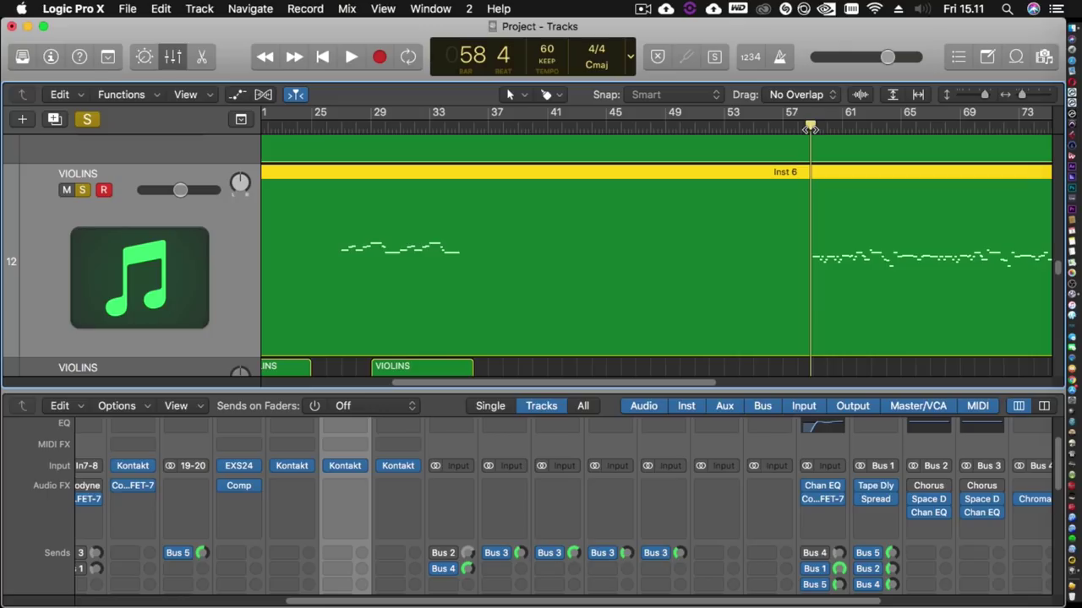
key(space)
key(space)
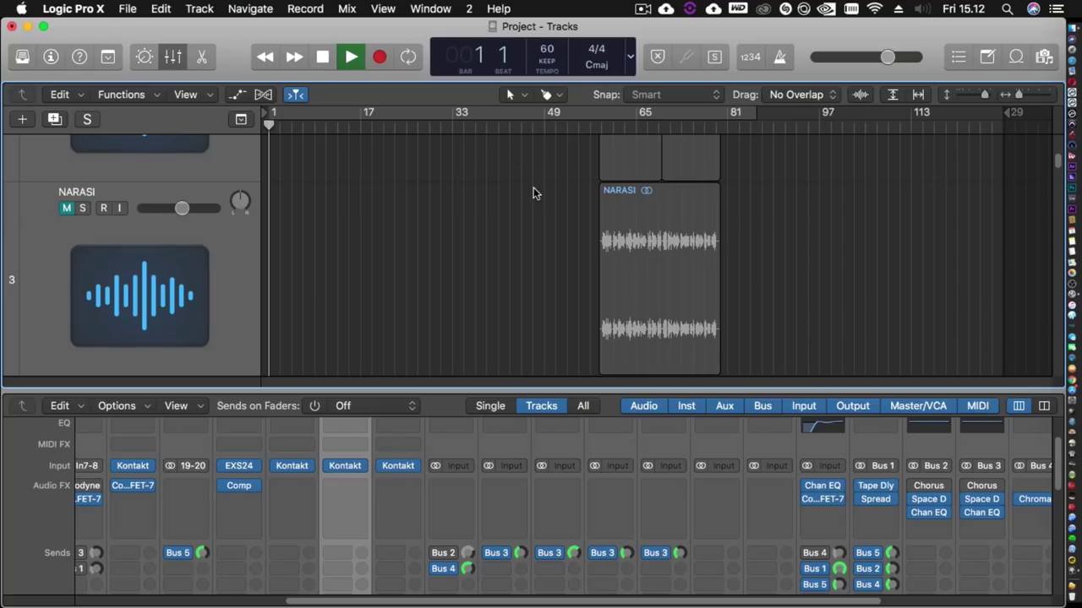
Step: Play the full unsoloed mix from bar 1, examining the aux and output channels' levels and effects in the mixer, and stop at bar 12
scroll(536, 211, down, 5)
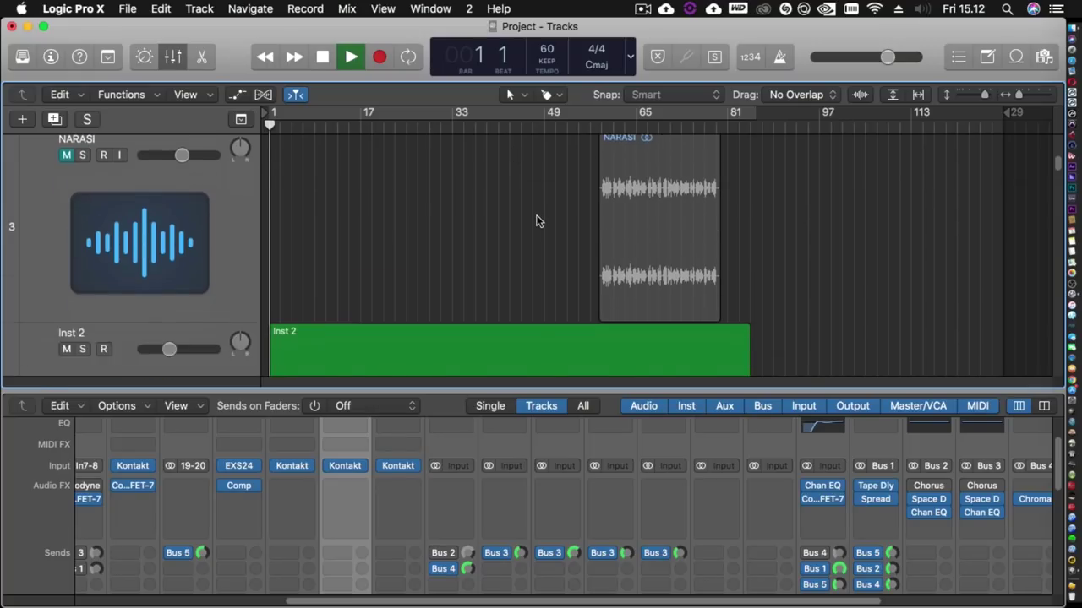
scroll(535, 215, down, 5)
scroll(536, 215, up, 2)
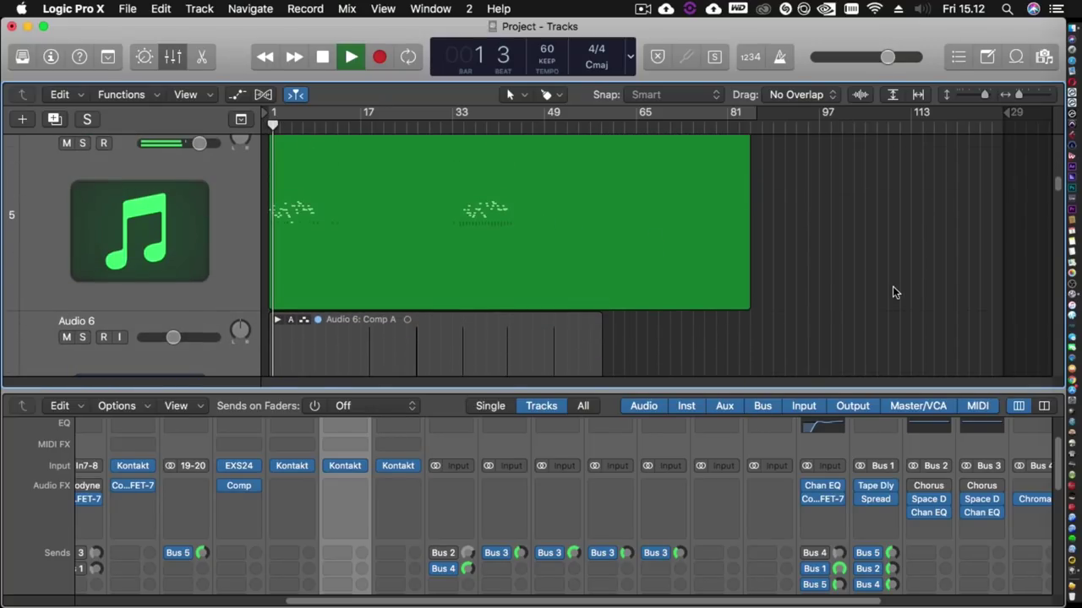
scroll(770, 483, down, 5)
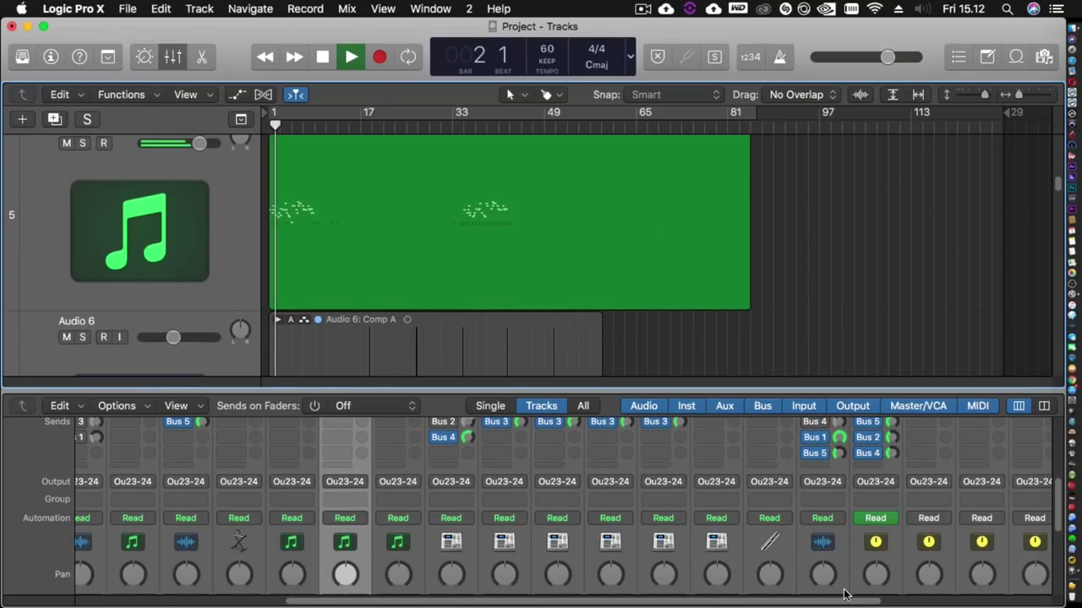
scroll(909, 604, right, 2)
scroll(909, 605, right, 3)
scroll(952, 464, down, 5)
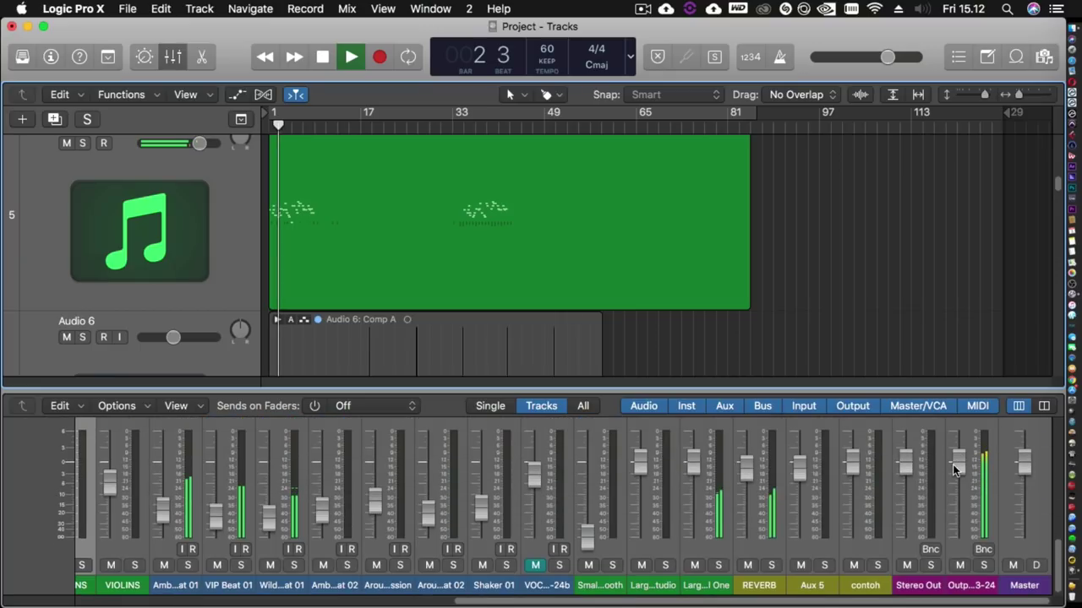
scroll(952, 464, up, 5)
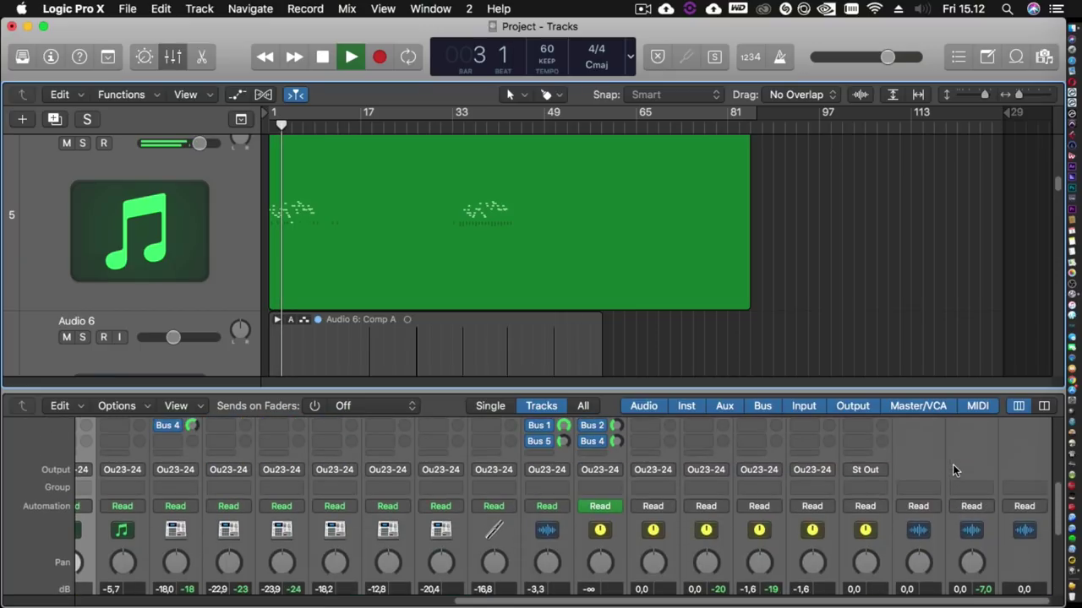
scroll(952, 464, up, 5)
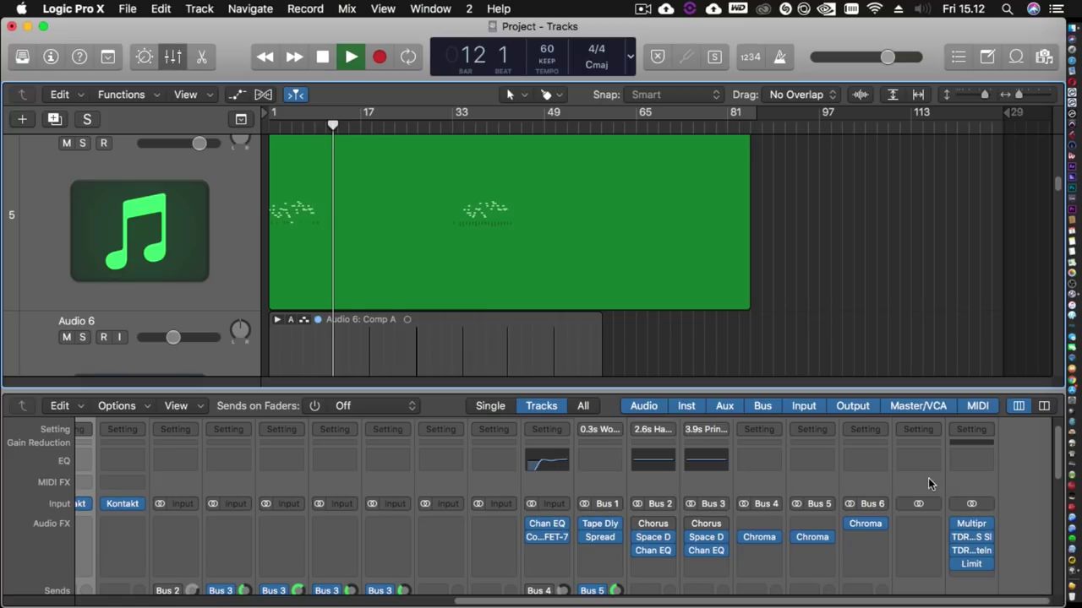
key(space)
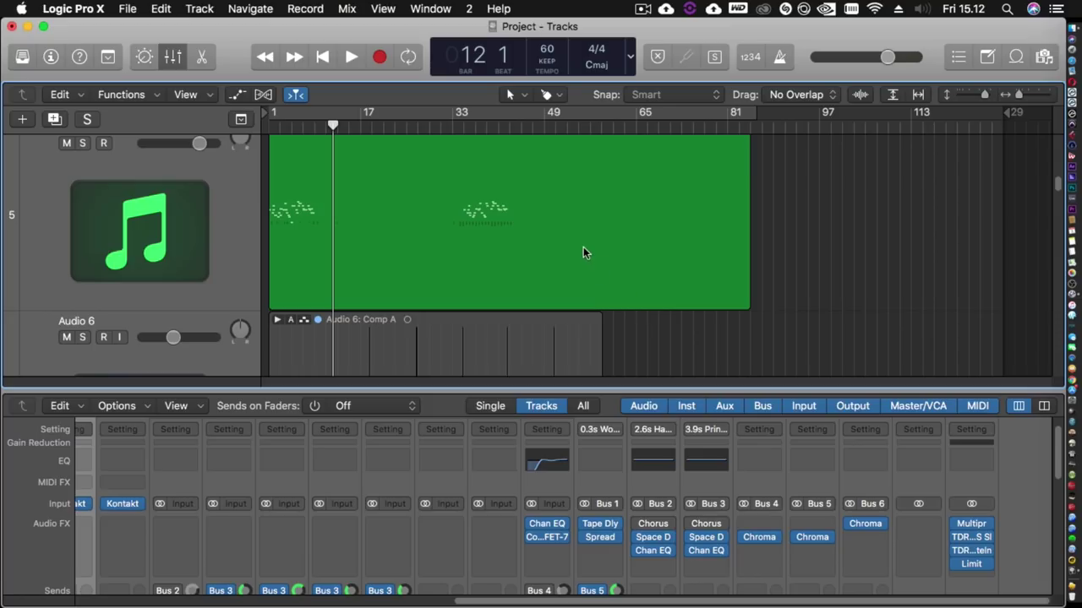
Step: Play the full mix from bar 15 and stop in bar 41
click(354, 126)
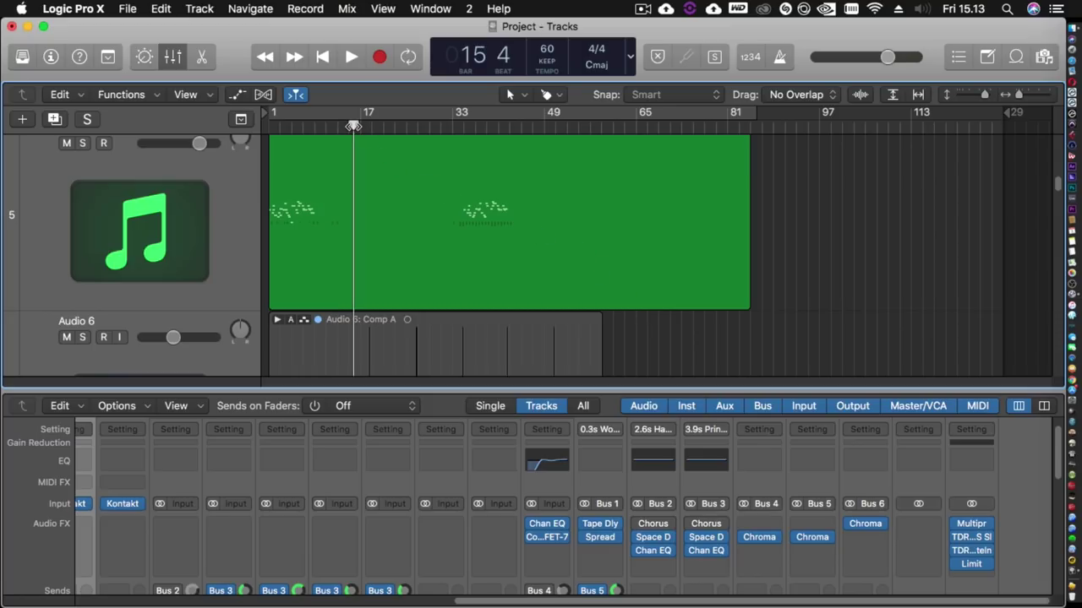
key(space)
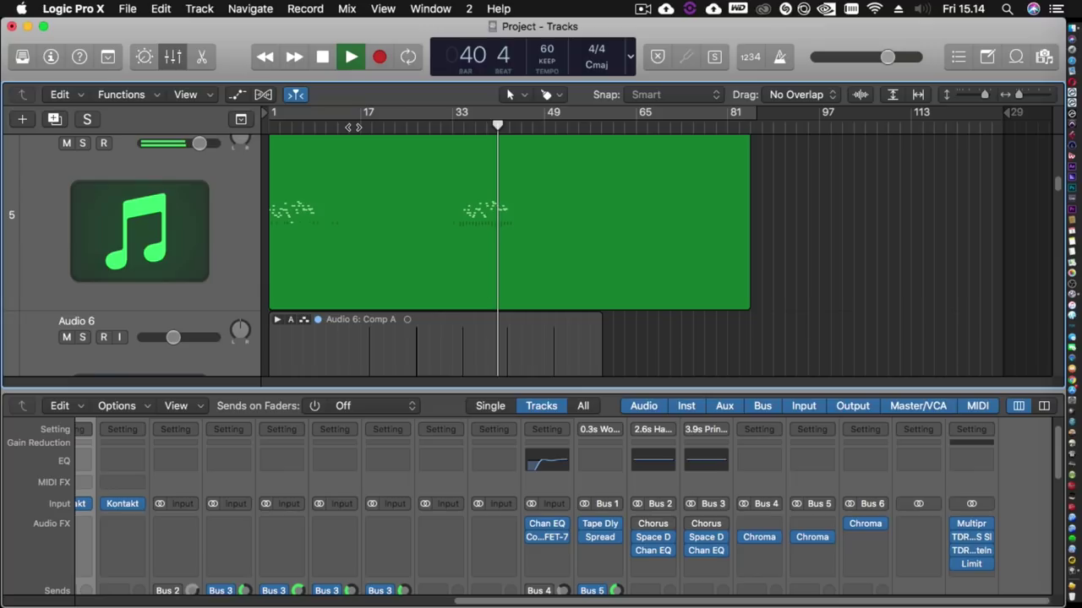
key(space)
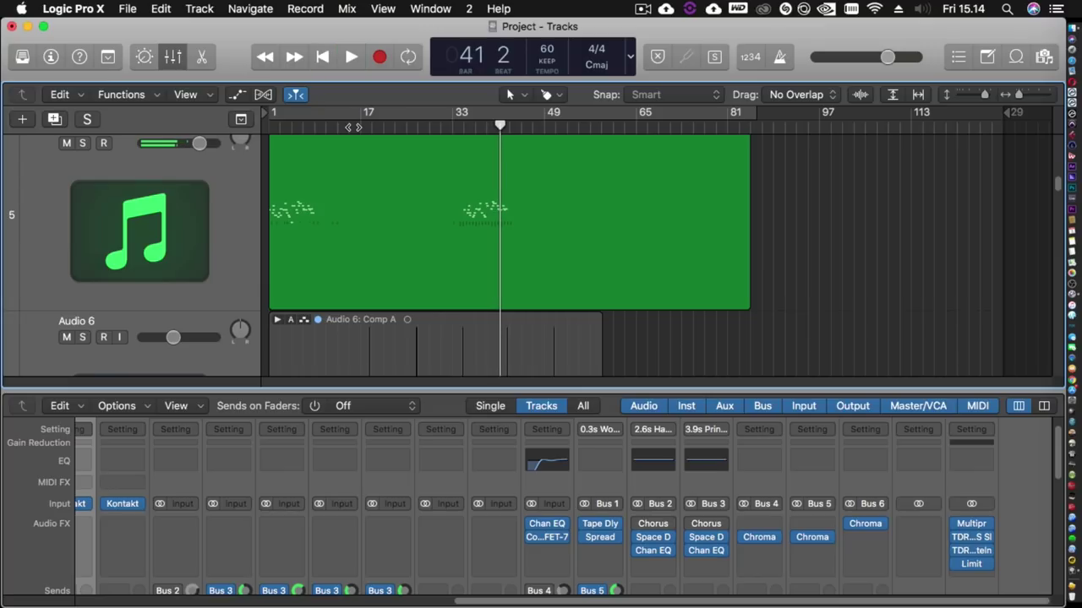
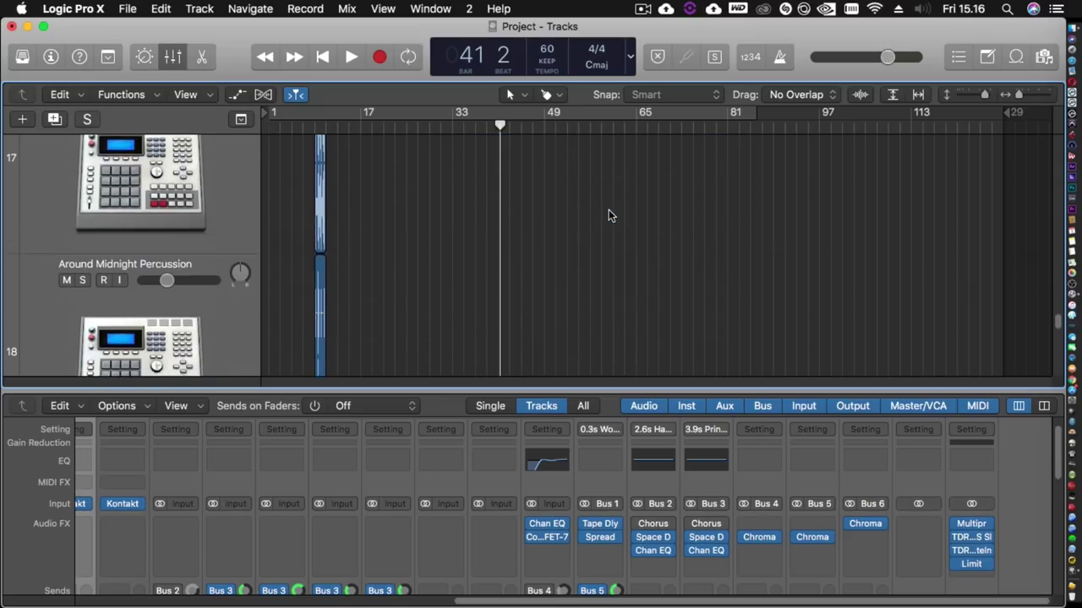
Step: Move the playhead to bar 9 and unmute the VOCAL EDIT-24b track
scroll(609, 215, up, 2)
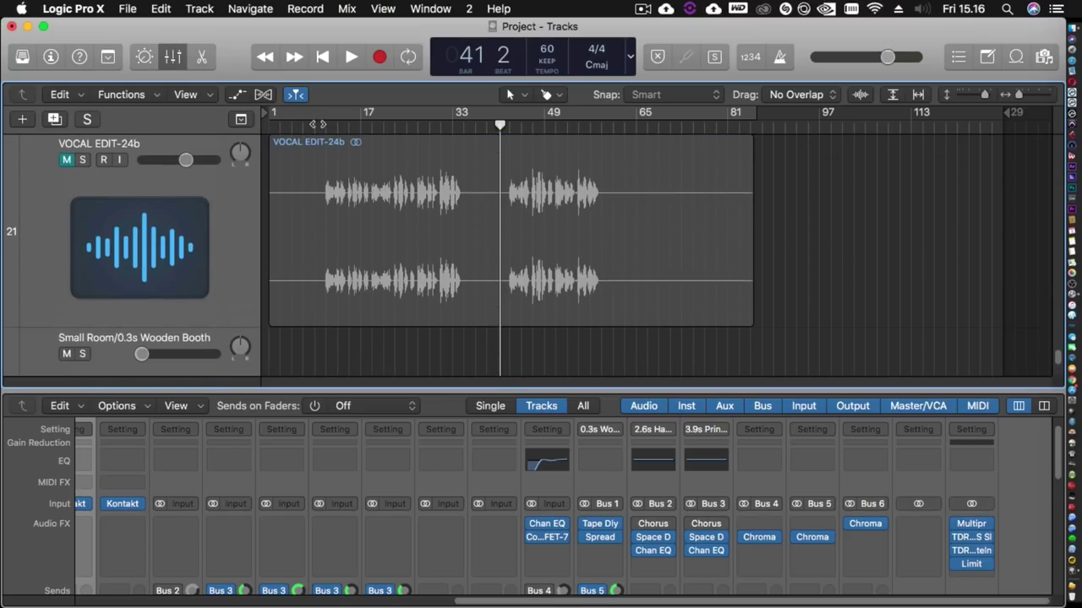
click(313, 111)
click(314, 115)
click(313, 123)
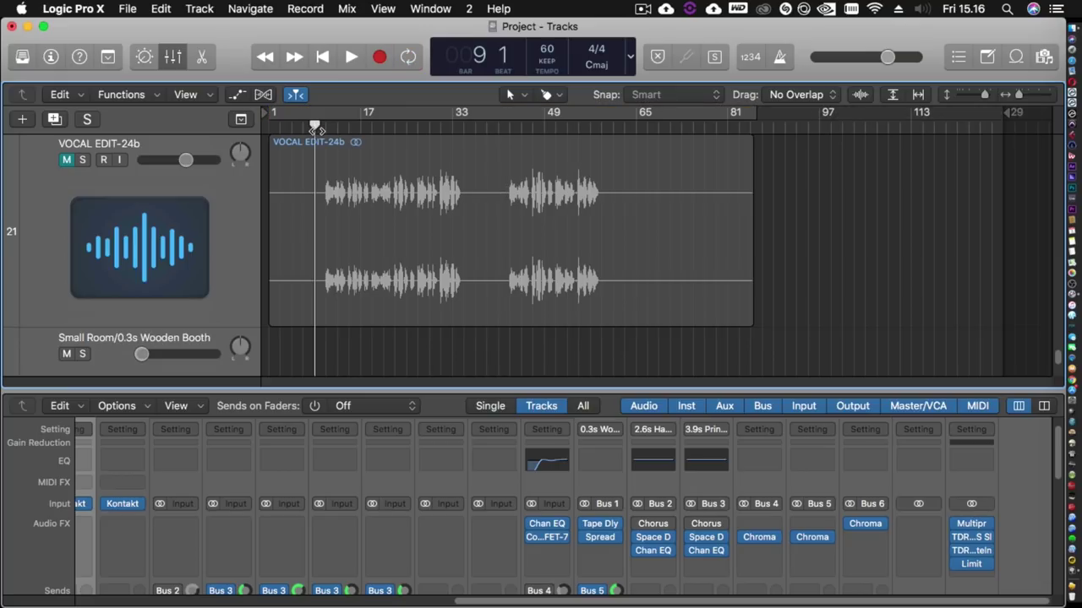
click(67, 160)
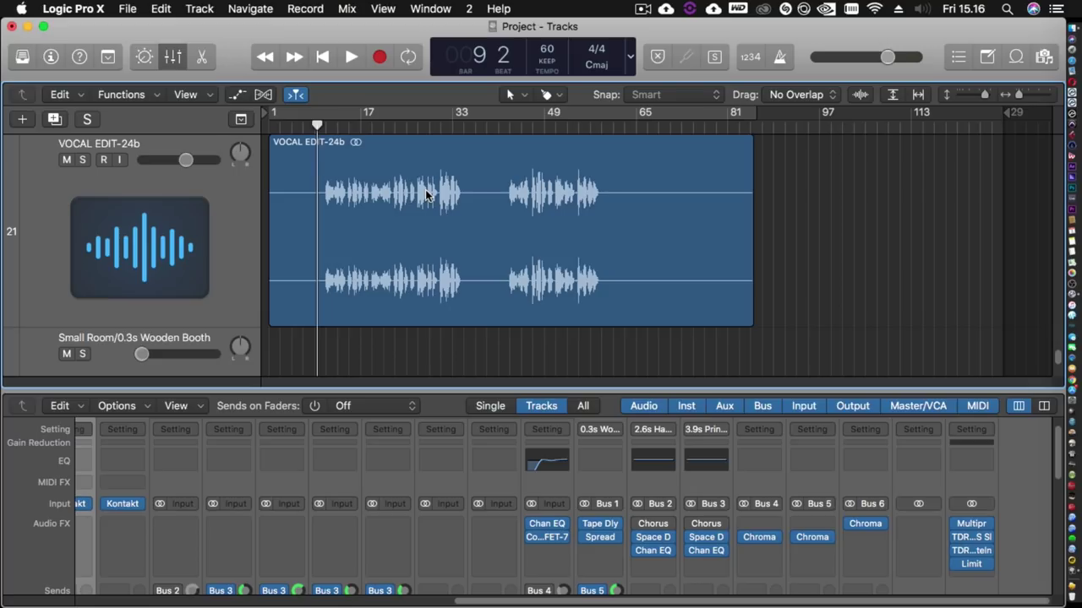
Step: Play the mix with the vocal from bar 9, viewing the VOCAL EDIT-24b and Small Room/0.3s Wooden Booth tracks
key(space)
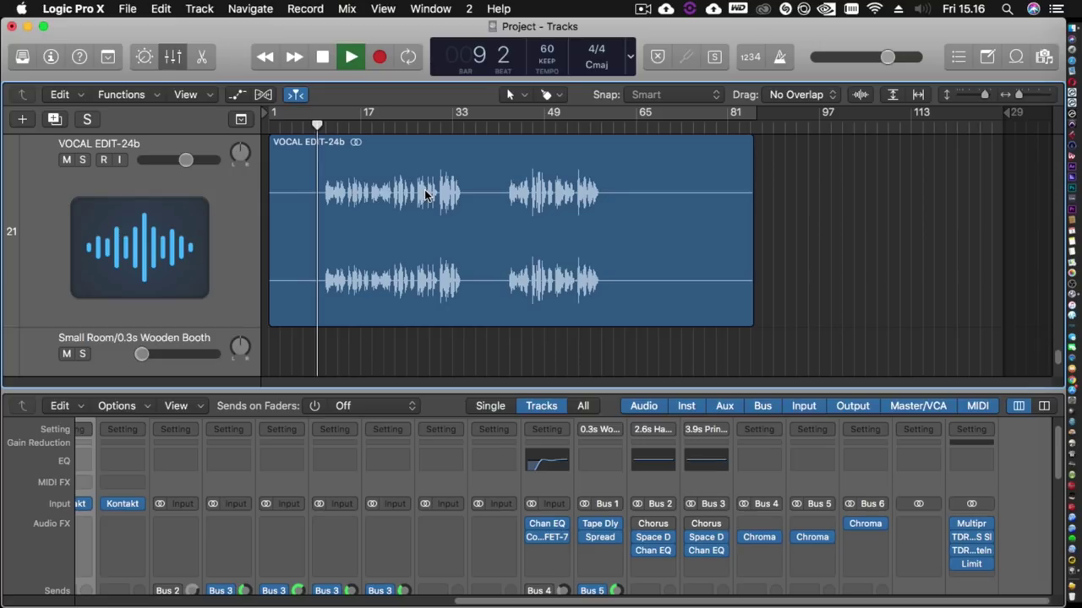
key(space)
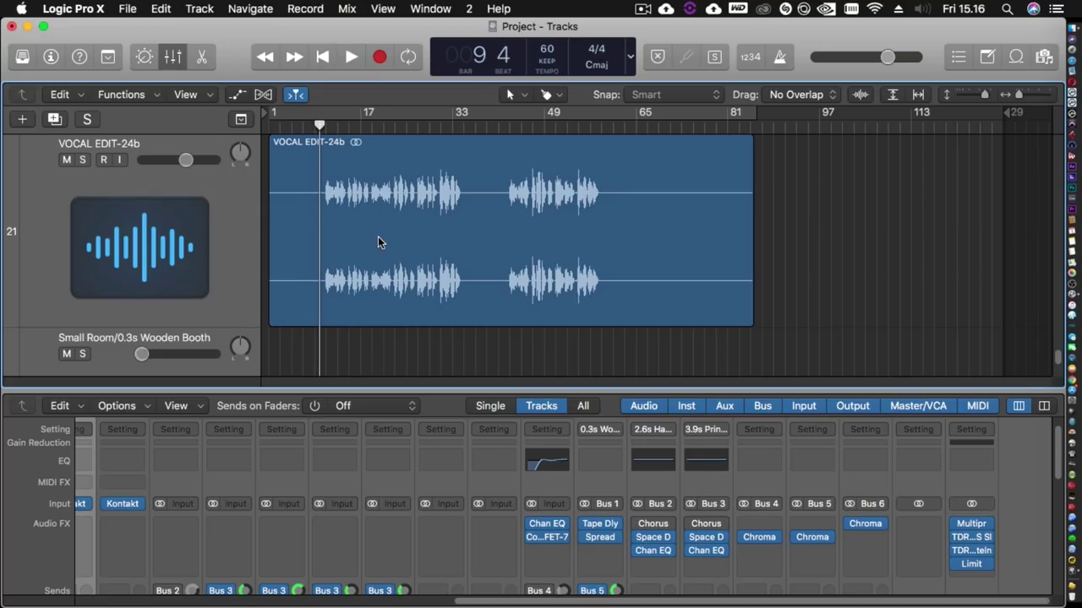
key(space)
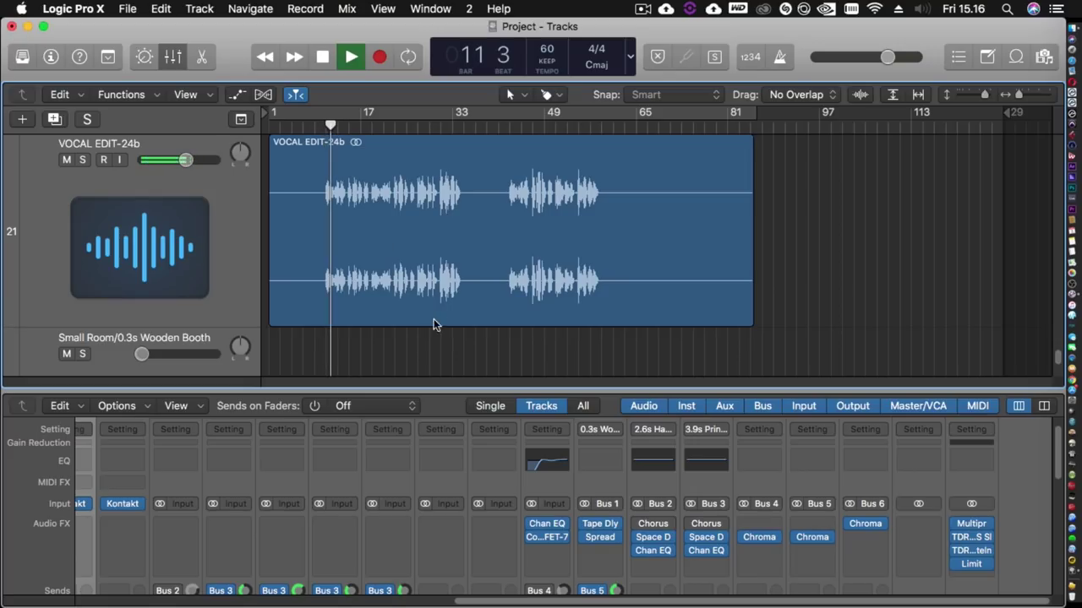
scroll(444, 343, down, 3)
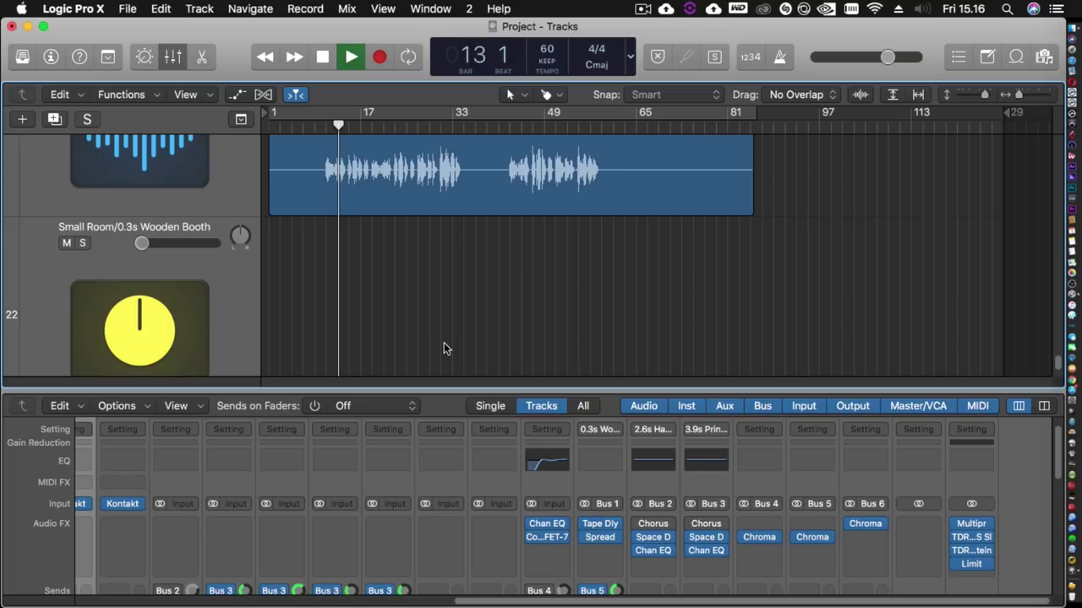
scroll(444, 344, up, 2)
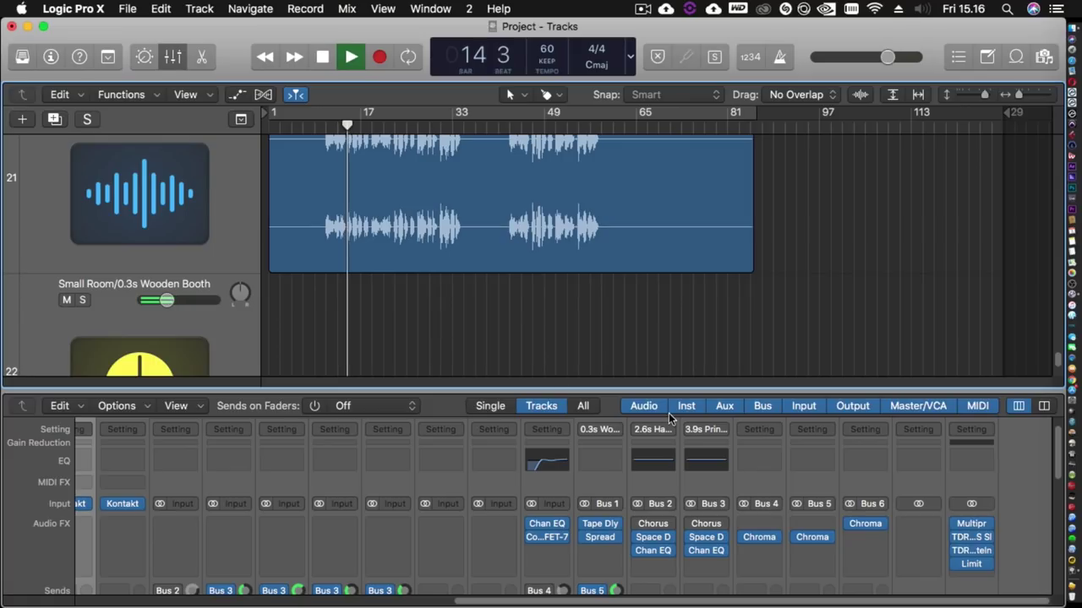
Step: Enlarge the mixer, examine the aux channels' levels, sends and effects during playback, and stop in bar 16
drag(662, 392, 662, 321)
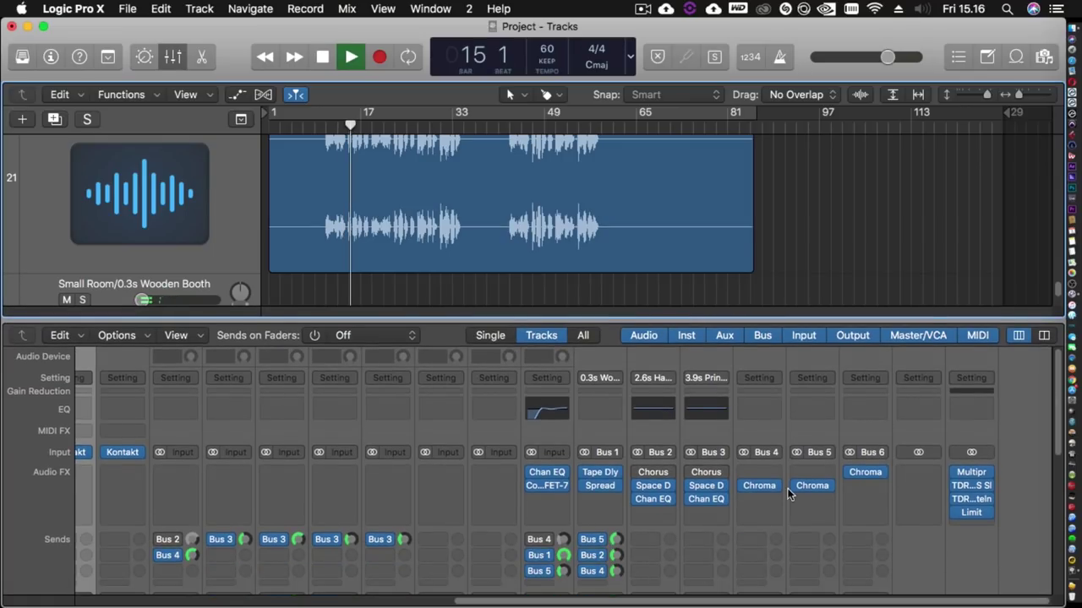
scroll(767, 528, down, 5)
scroll(766, 531, down, 4)
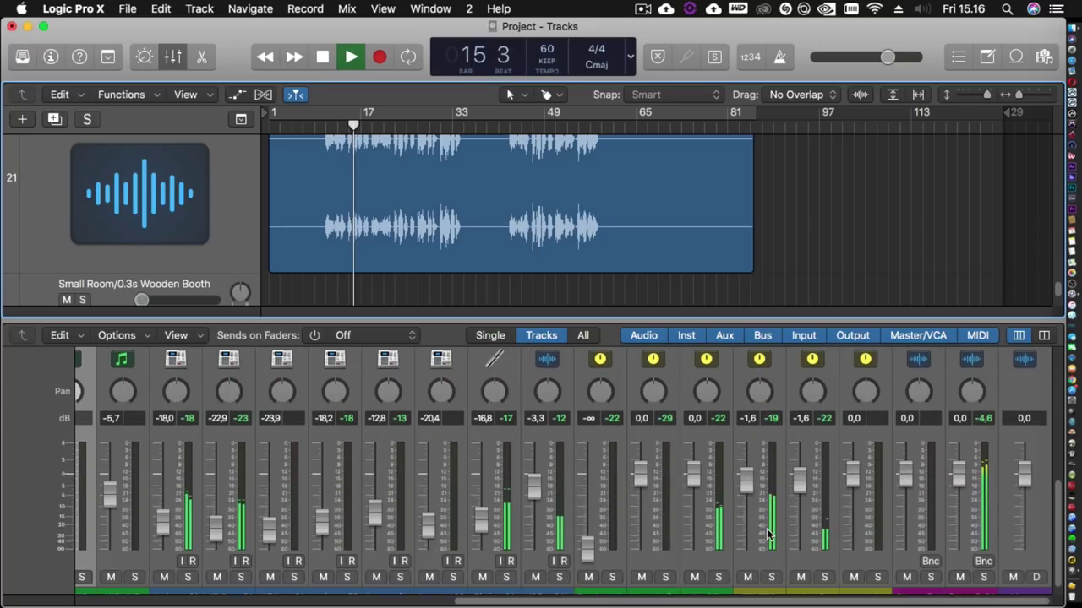
scroll(766, 532, up, 8)
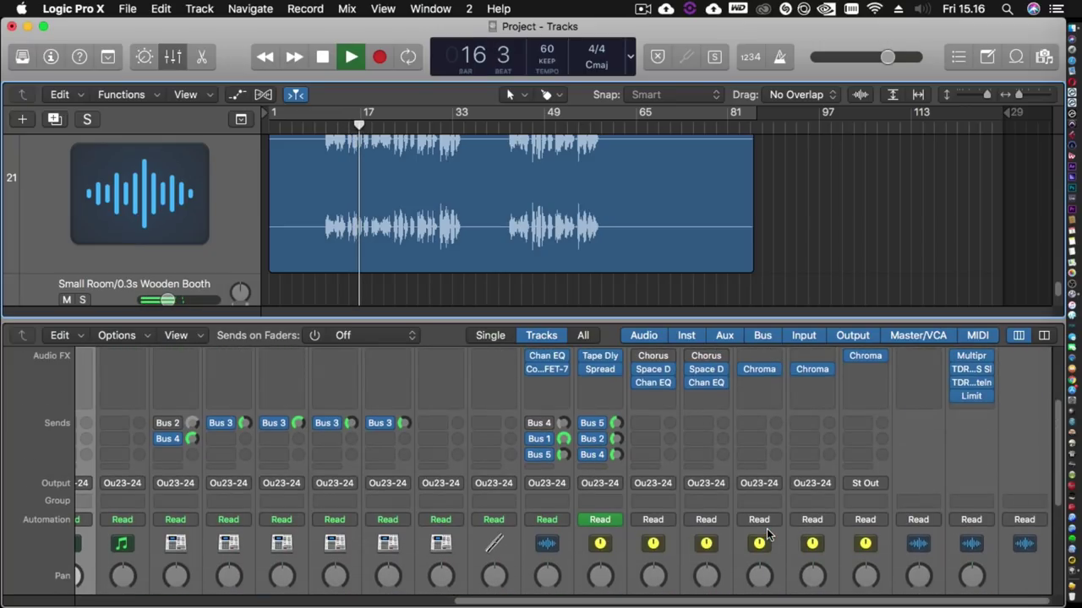
key(space)
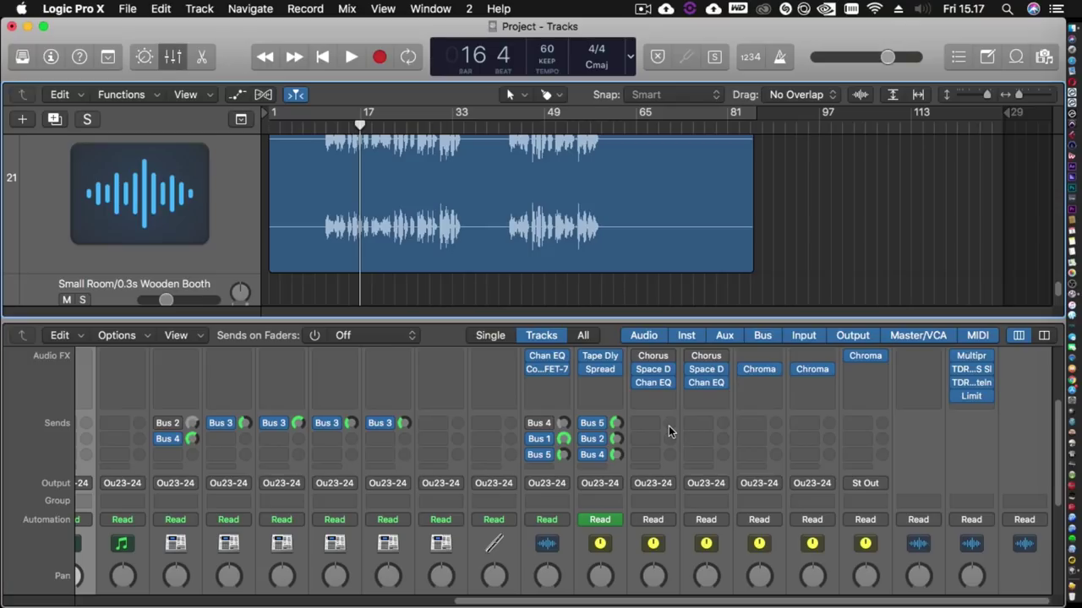
Step: View the Tape Delay settings on the Small Room/0.3s Wooden Booth channel, close them, and replay the mix up to bar 16, beat 4
click(605, 357)
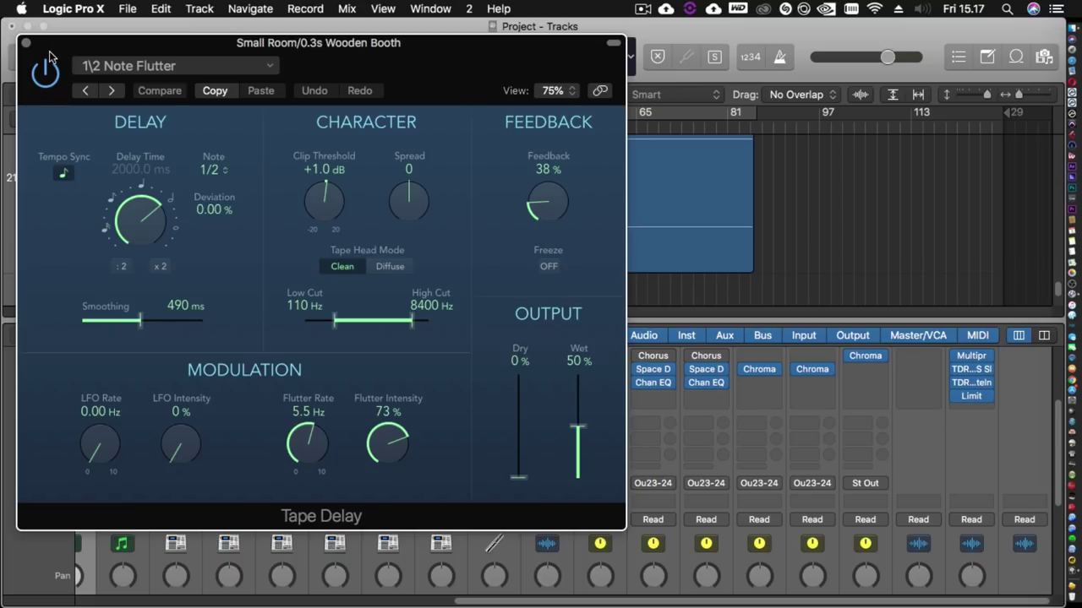
click(26, 42)
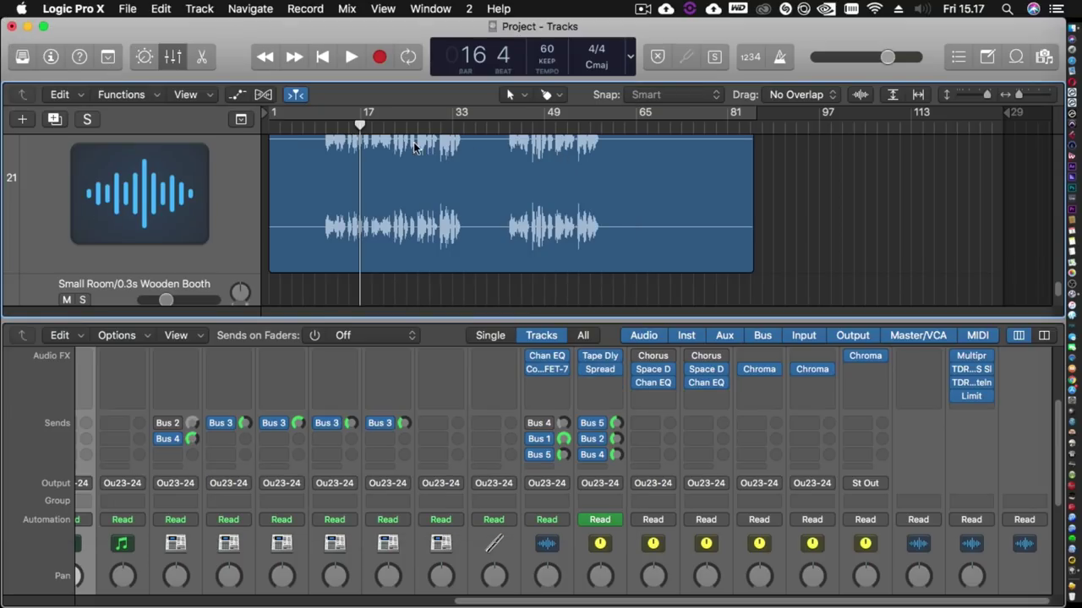
drag(358, 125, 353, 125)
key(space)
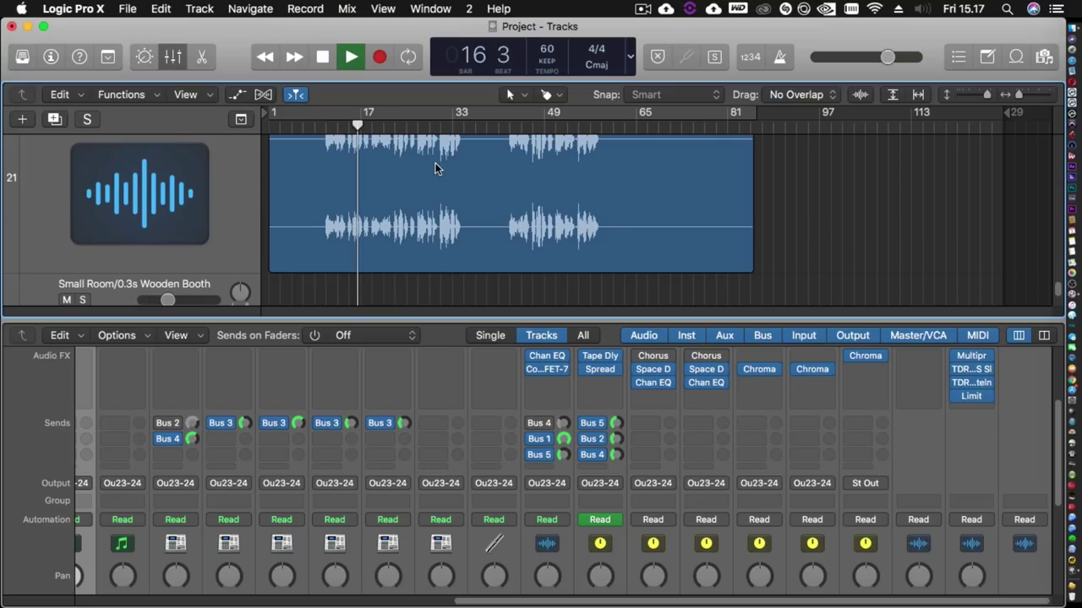
key(space)
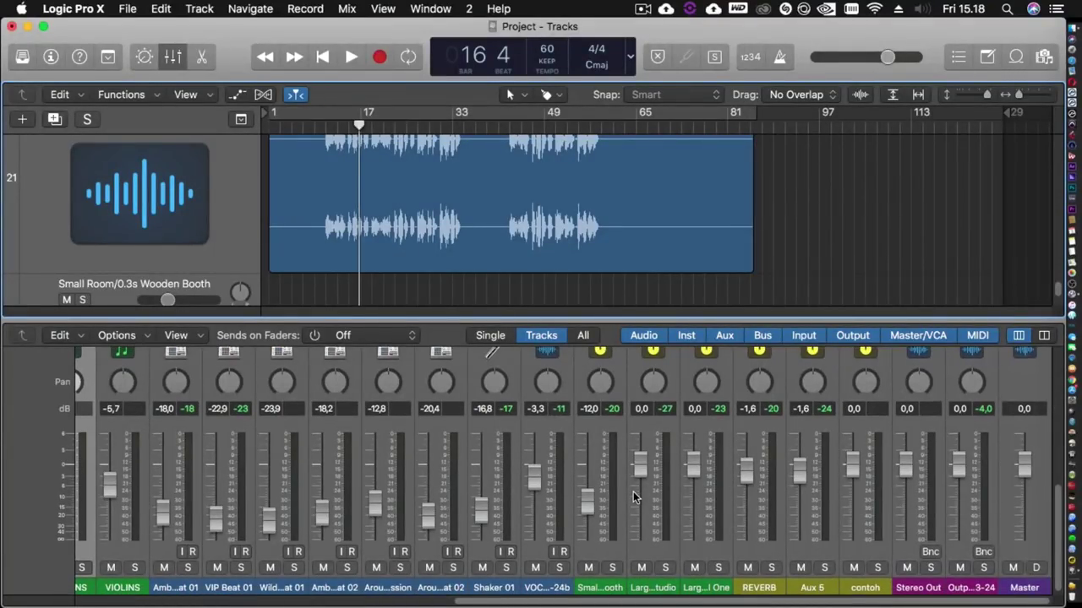
Step: Compare the sends of the vocal and Small Room/0.3s Wooden Booth channels with the levels of the aux channels in the mixer
scroll(633, 496, up, 10)
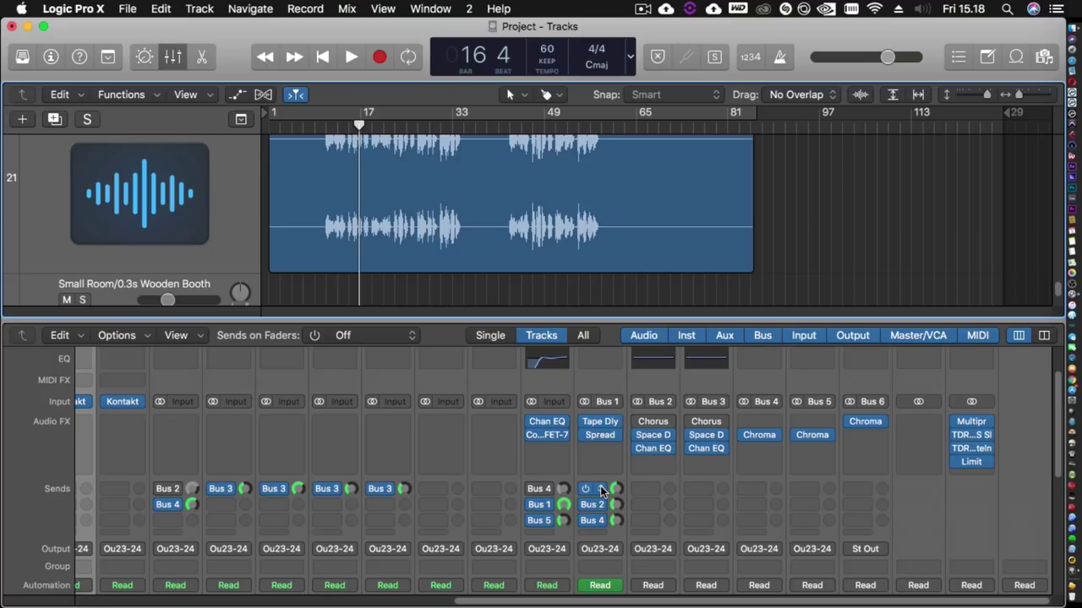
scroll(658, 501, down, 10)
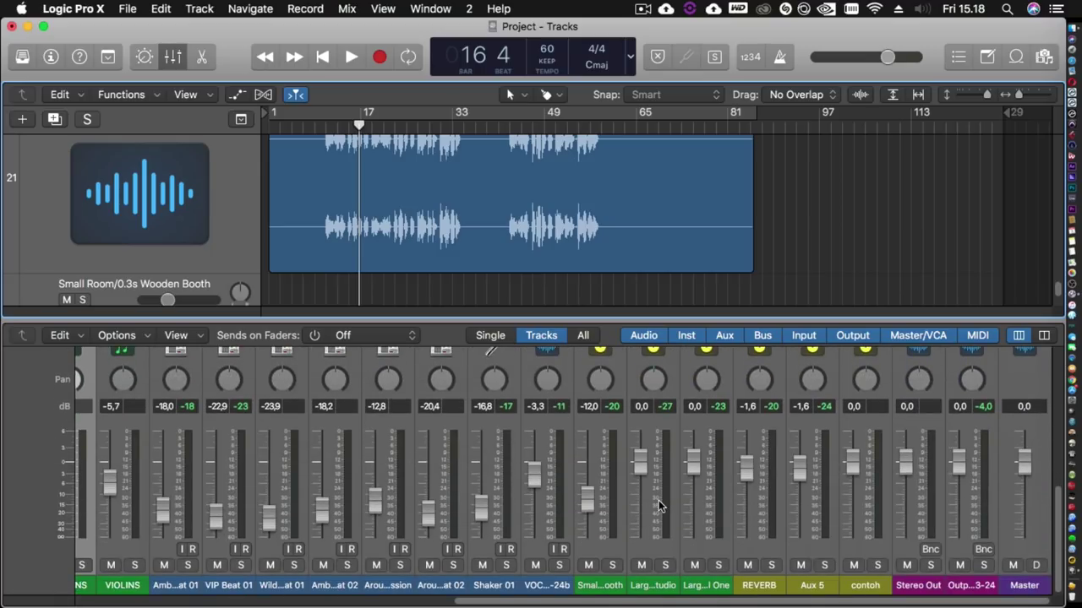
scroll(580, 501, up, 5)
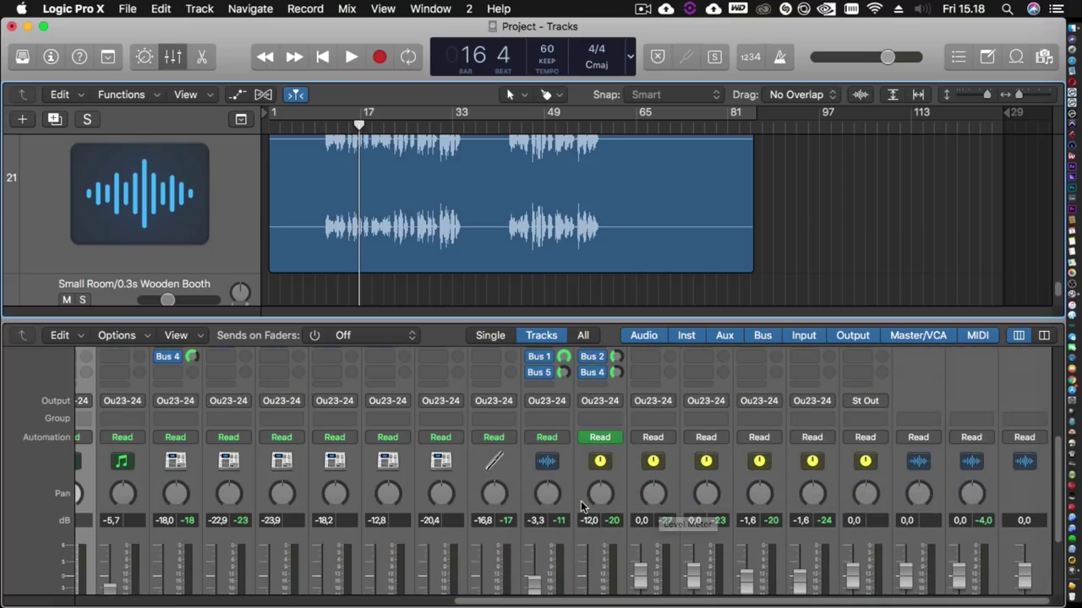
scroll(581, 501, down, 5)
scroll(819, 534, up, 10)
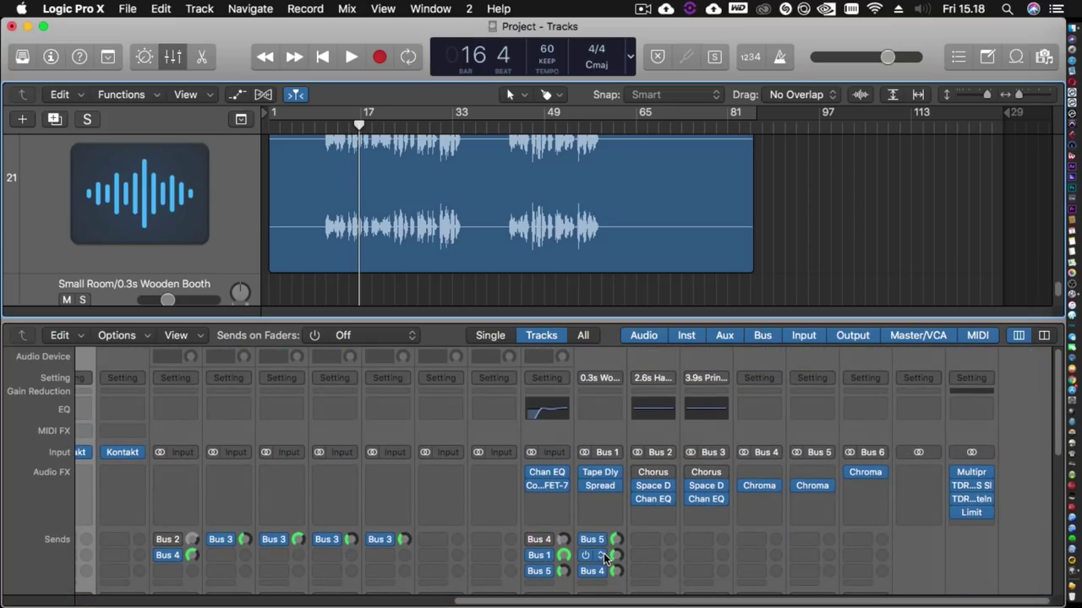
scroll(696, 518, down, 8)
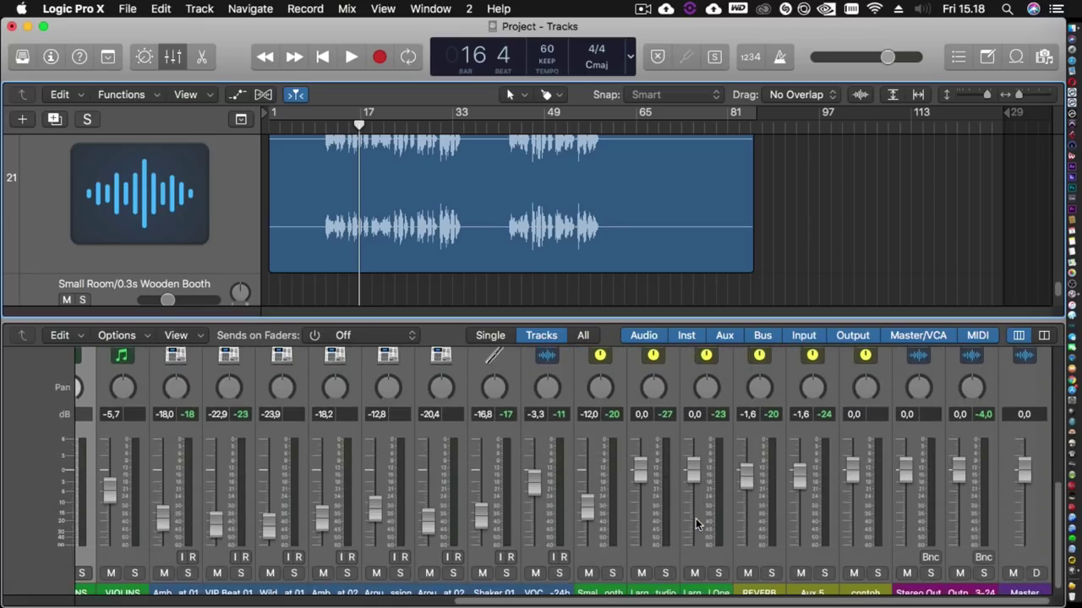
scroll(696, 517, up, 8)
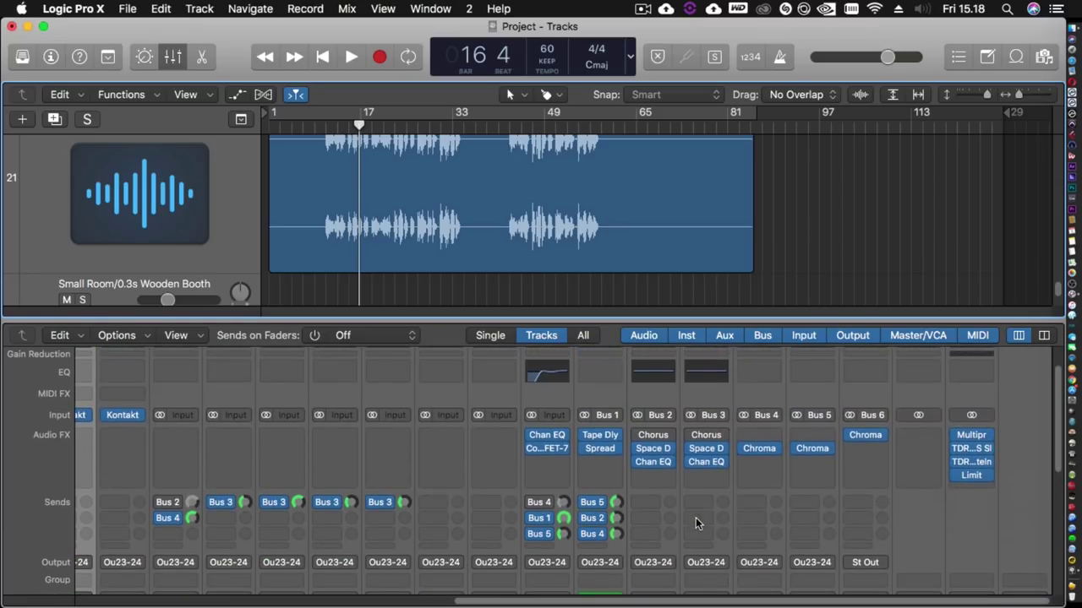
Step: View the Space Designer and Channel EQ settings on the Large Hall/3.9s Prince Hall One channel, closing each one
click(706, 448)
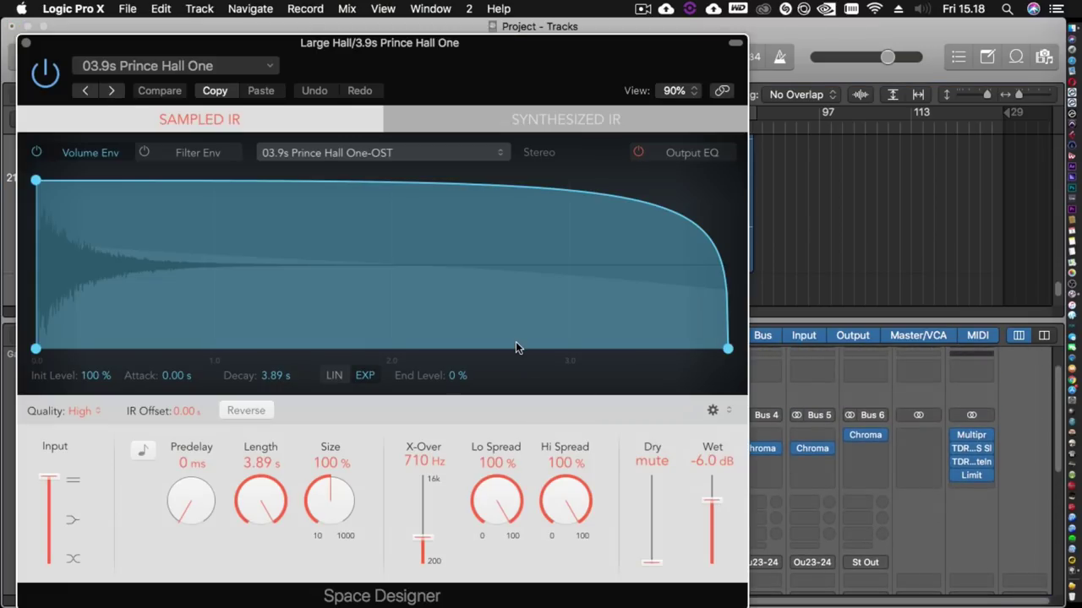
click(26, 43)
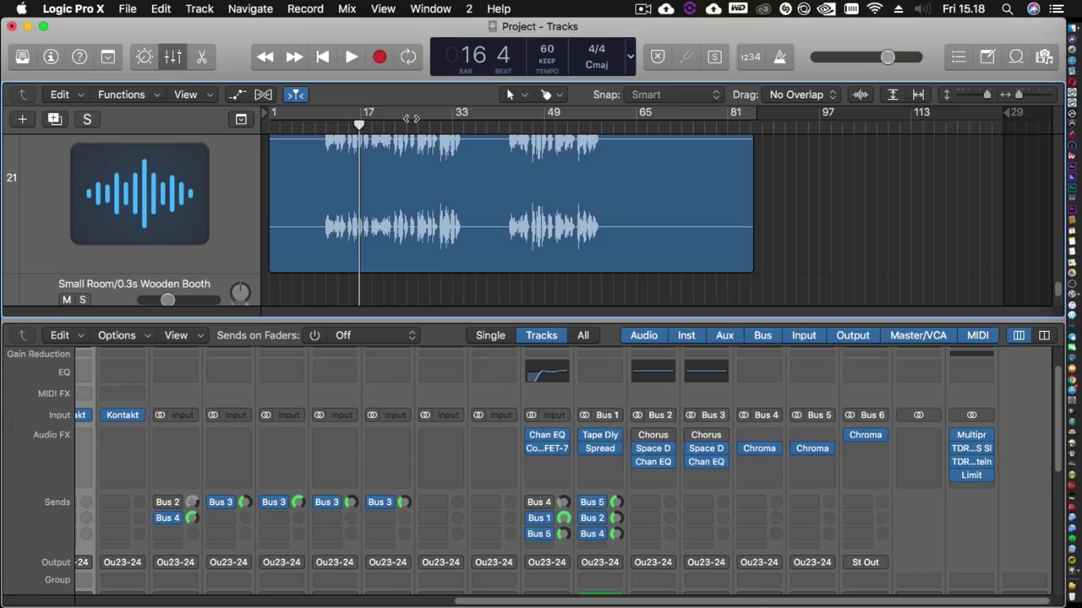
click(703, 465)
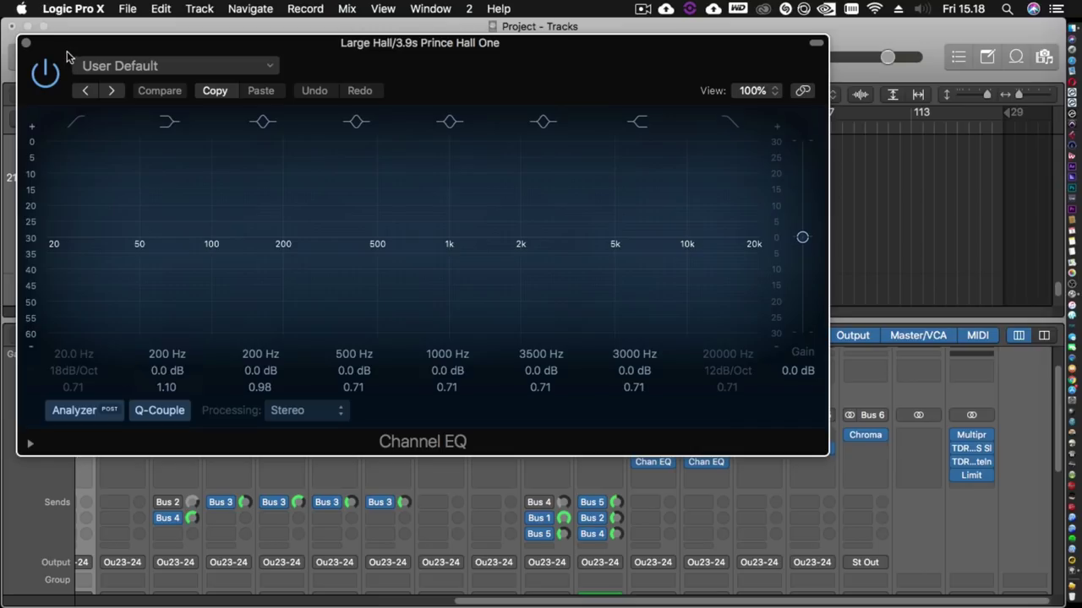
click(27, 43)
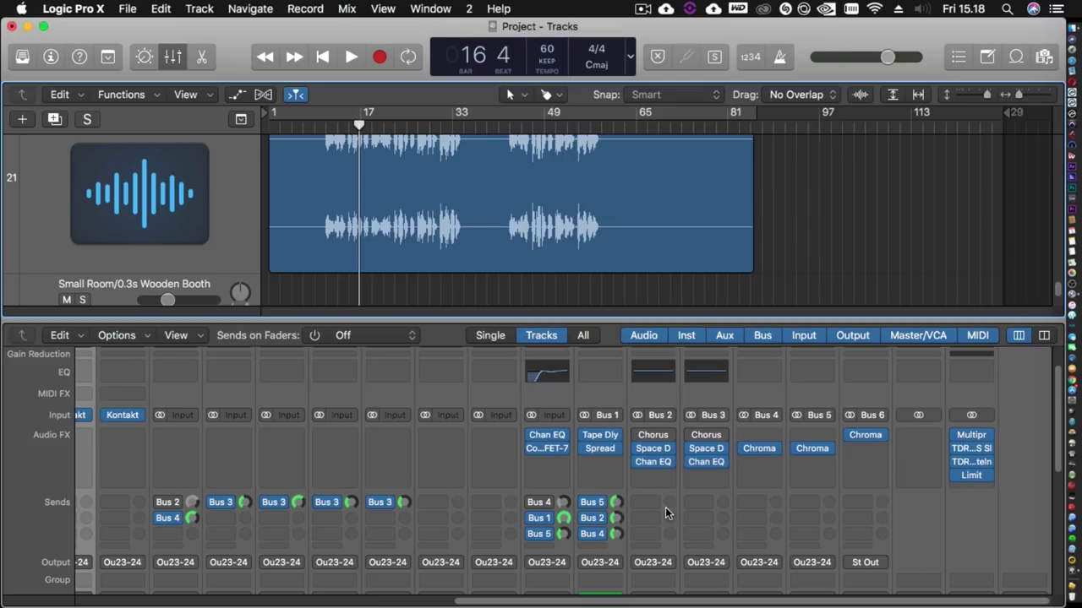
Step: Check the aux channel levels, and view and close the Chroma reverb on the Bus 4 REVERB channel
scroll(665, 507, down, 5)
scroll(665, 507, down, 2)
scroll(665, 507, up, 10)
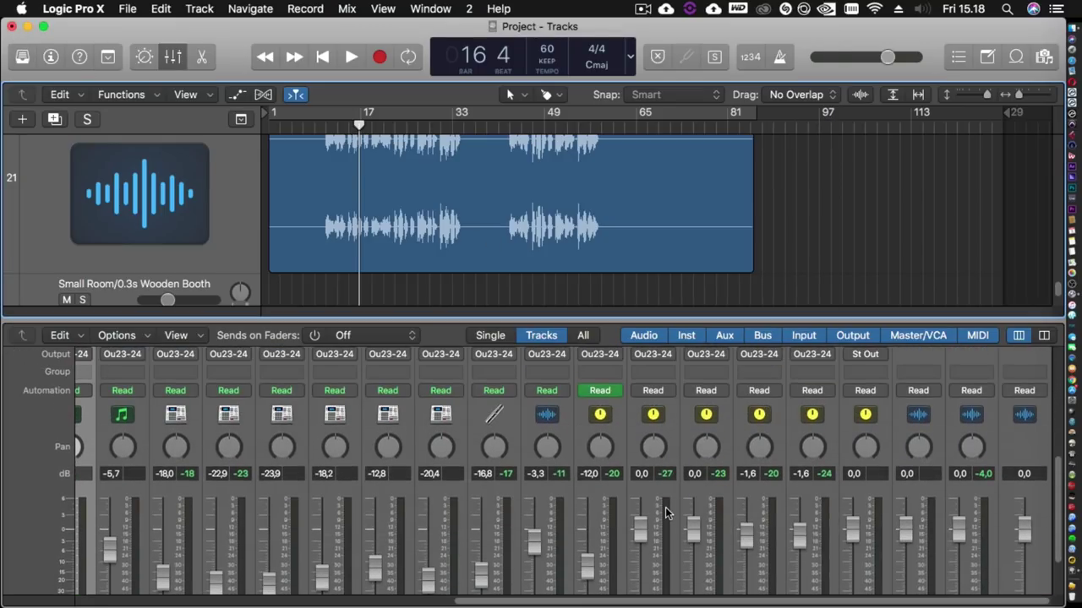
scroll(757, 467, up, 1)
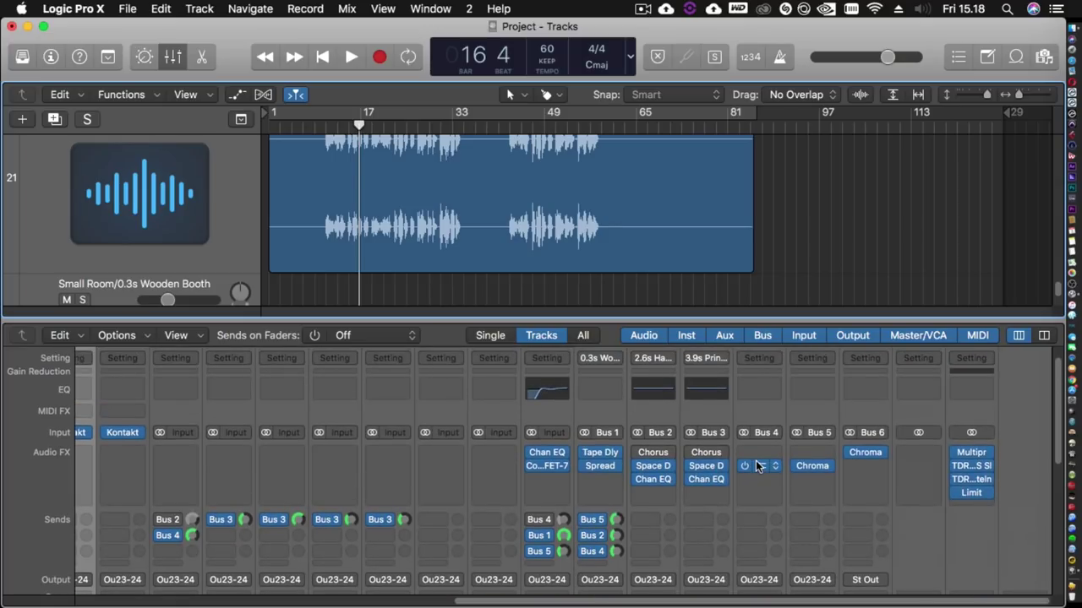
click(757, 465)
click(557, 196)
Step: Play the mix from bar 16, comparing the aux channels' levels and sends, and stop at bar 17, beat 3
key(space)
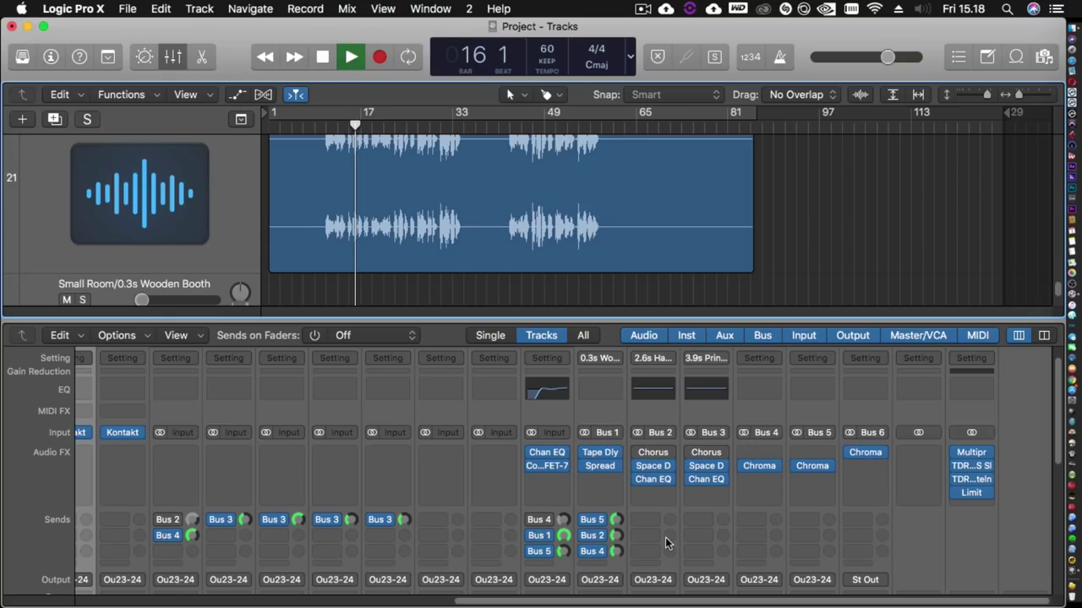
scroll(665, 538, down, 5)
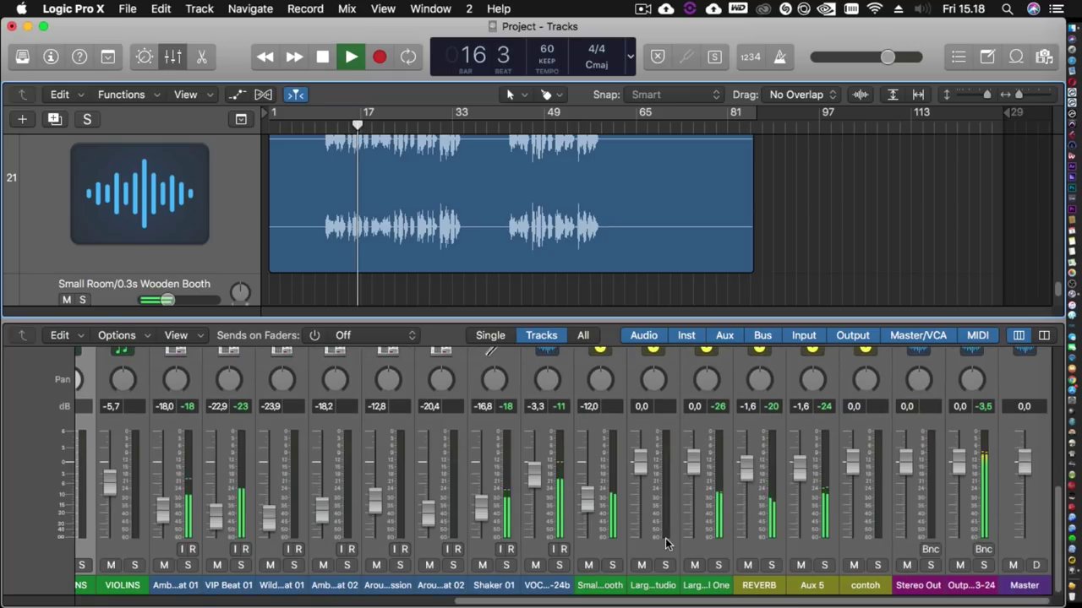
scroll(665, 538, up, 4)
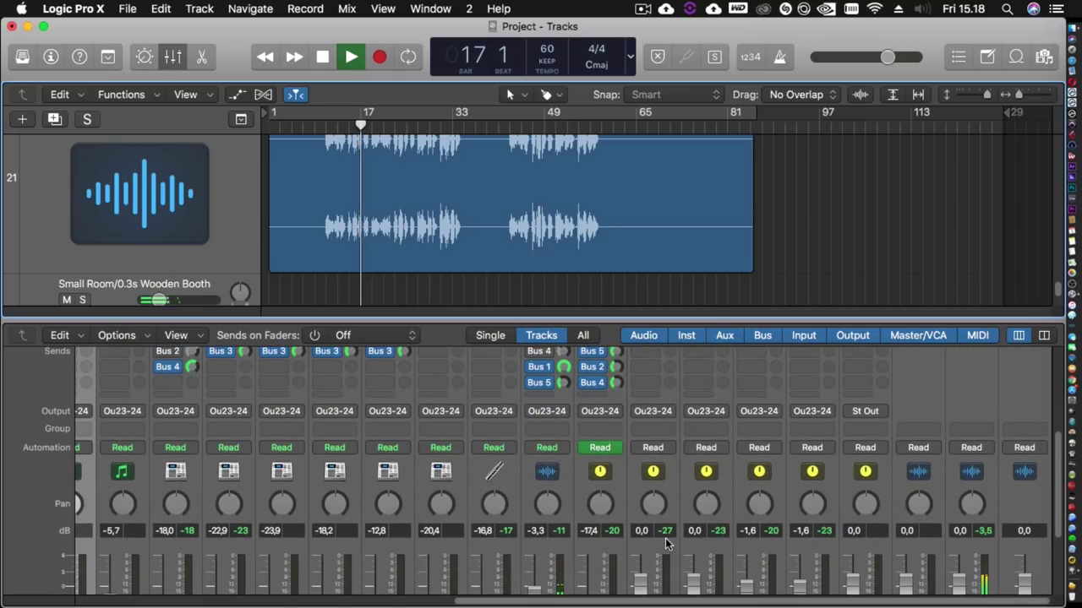
scroll(665, 538, down, 4)
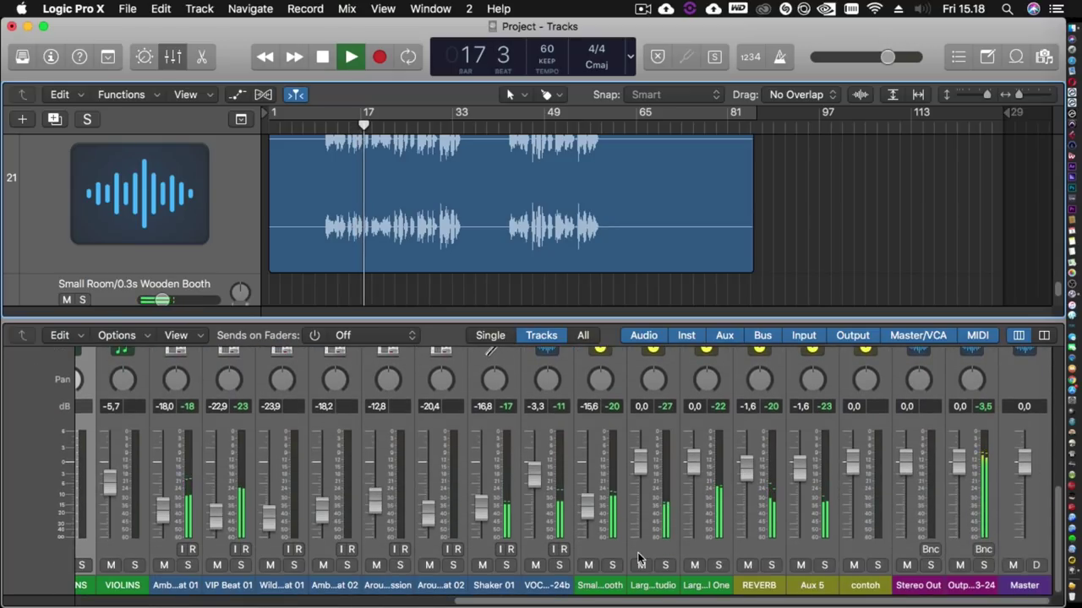
key(space)
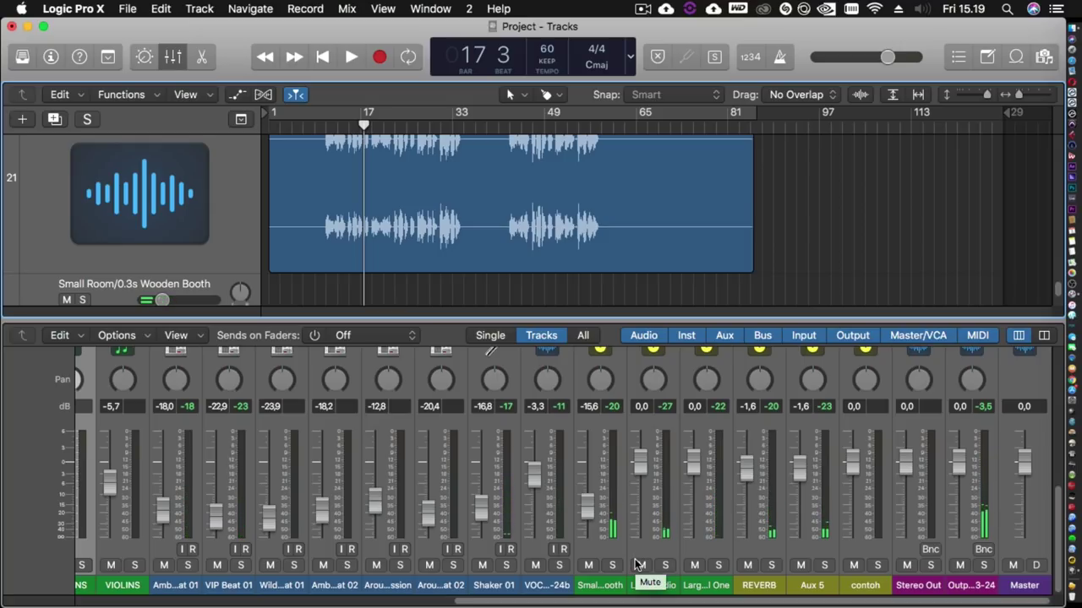
Step: Examine the vocal's bus sends, and select the Small Room/0.3s Wooden Booth channel to view its Bus 5, Bus 2 and Bus 4 sends
scroll(634, 558, up, 10)
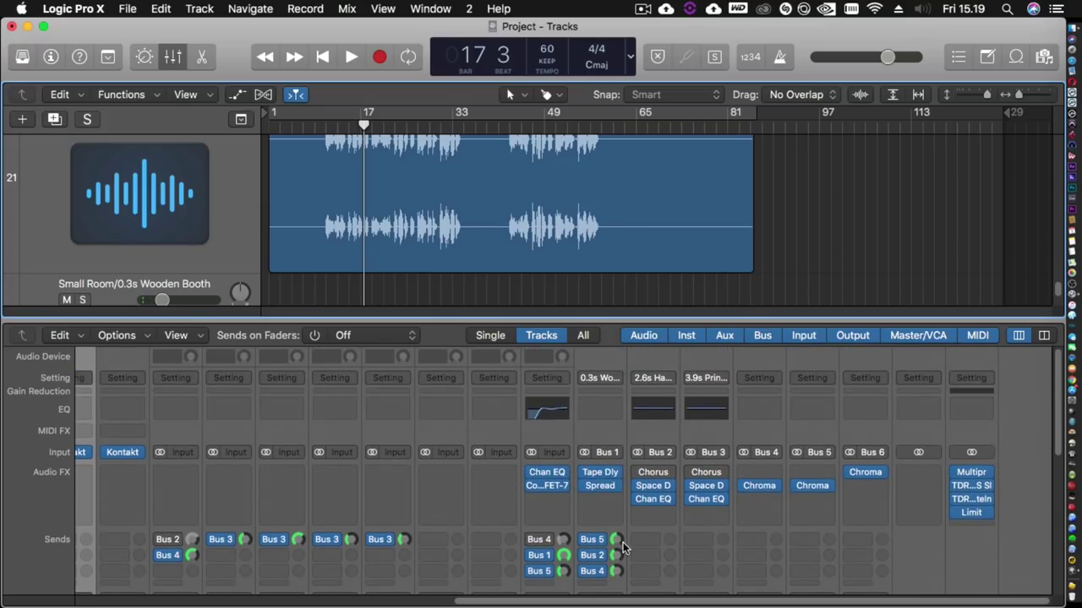
scroll(608, 526, down, 5)
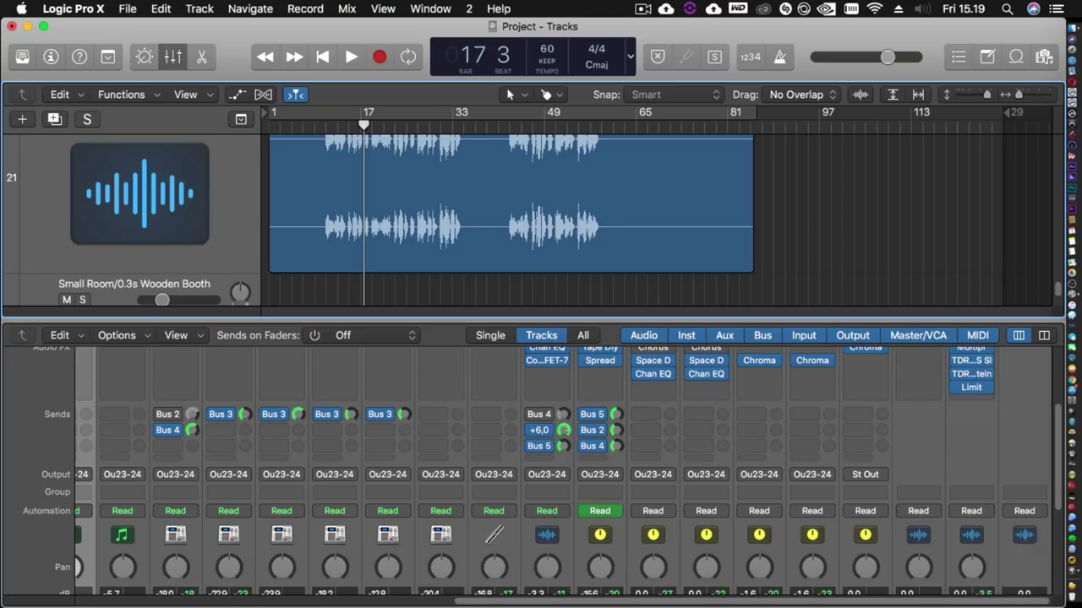
scroll(719, 488, down, 5)
scroll(719, 488, up, 5)
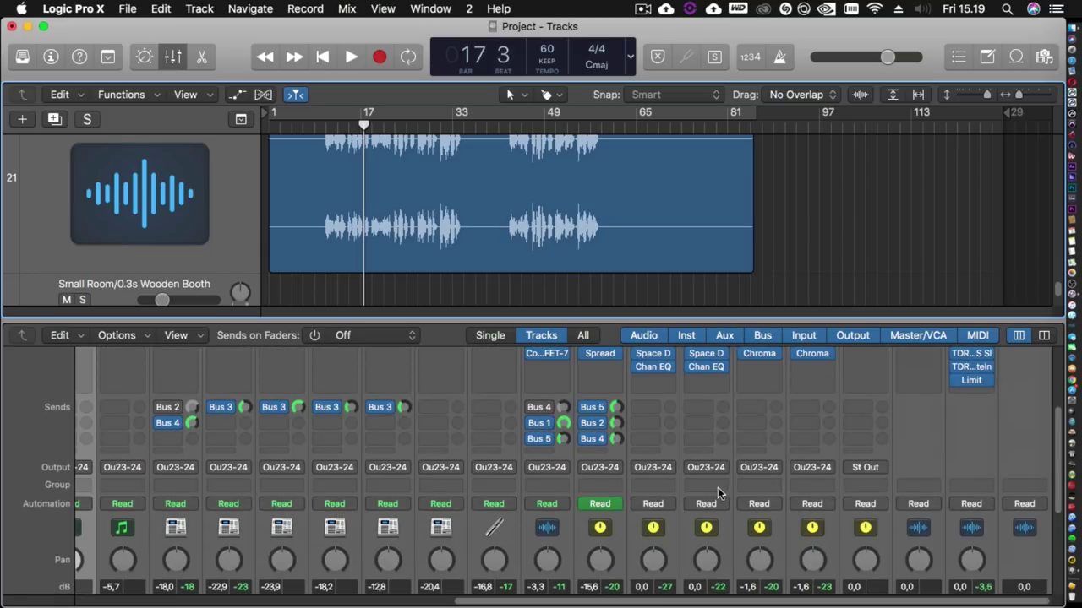
scroll(619, 482, down, 7)
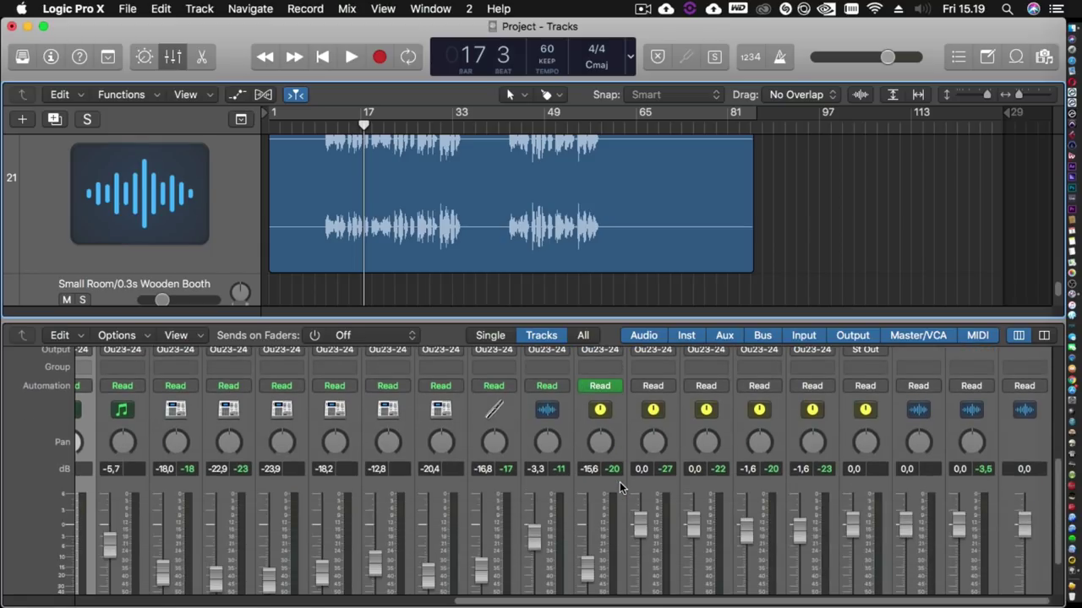
click(600, 585)
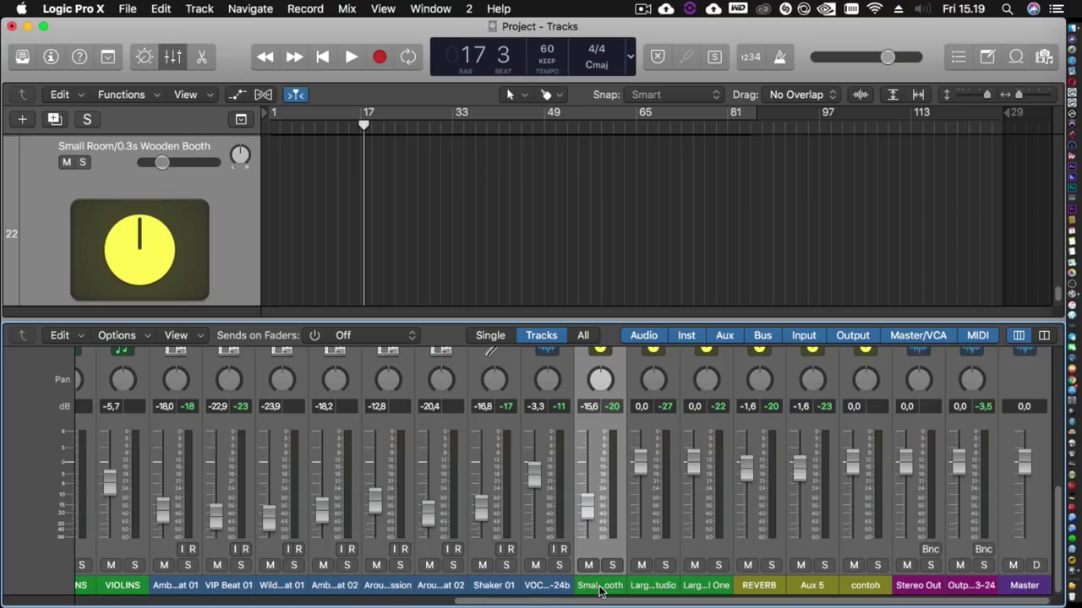
scroll(601, 558, up, 8)
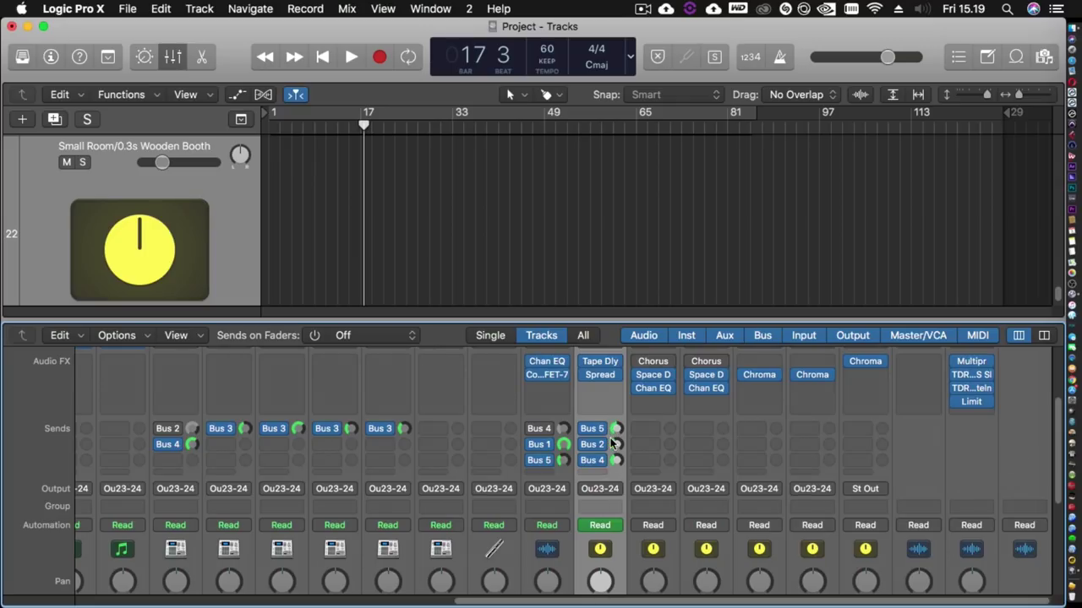
mouse_move(605, 431)
Step: Replay the mix from bar 16 while watching the Small Room/0.3s Wooden Booth fader move, and stop at bar 25
key(space)
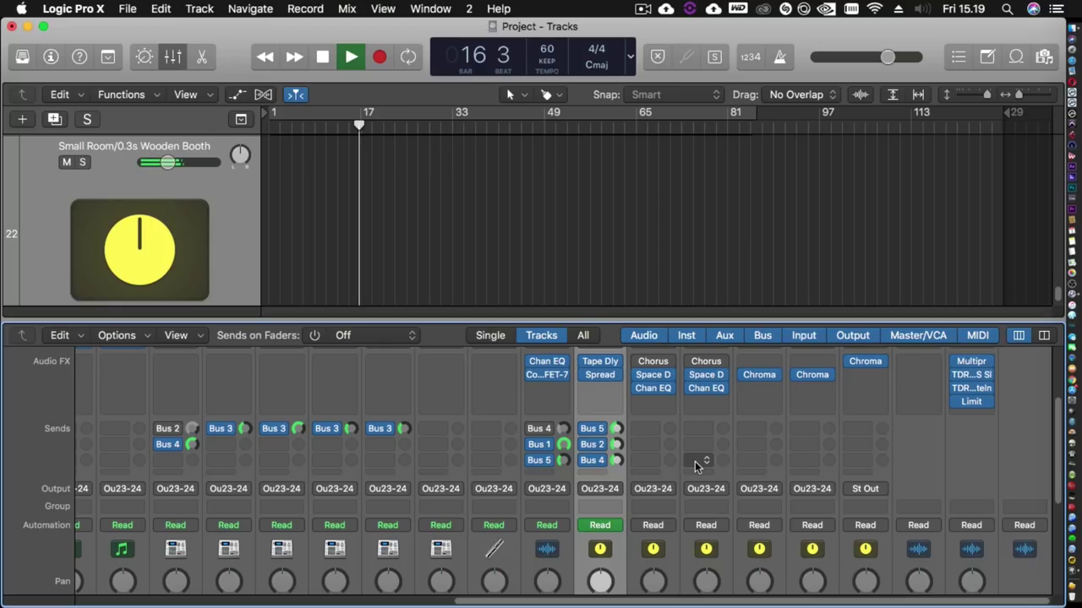
scroll(695, 465, down, 3)
scroll(695, 465, down, 3)
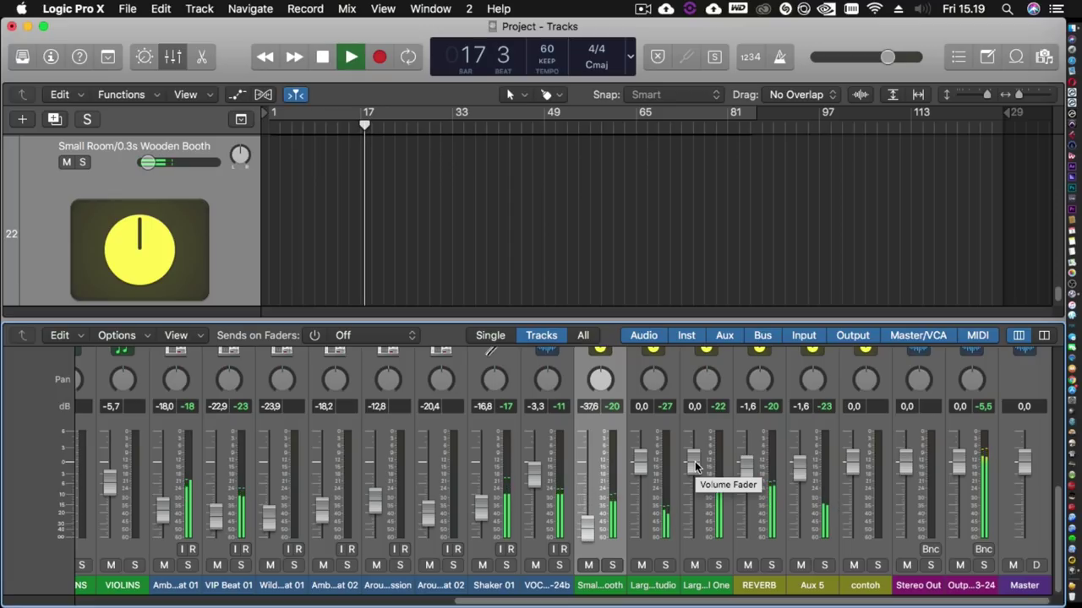
scroll(695, 465, up, 6)
scroll(695, 465, down, 6)
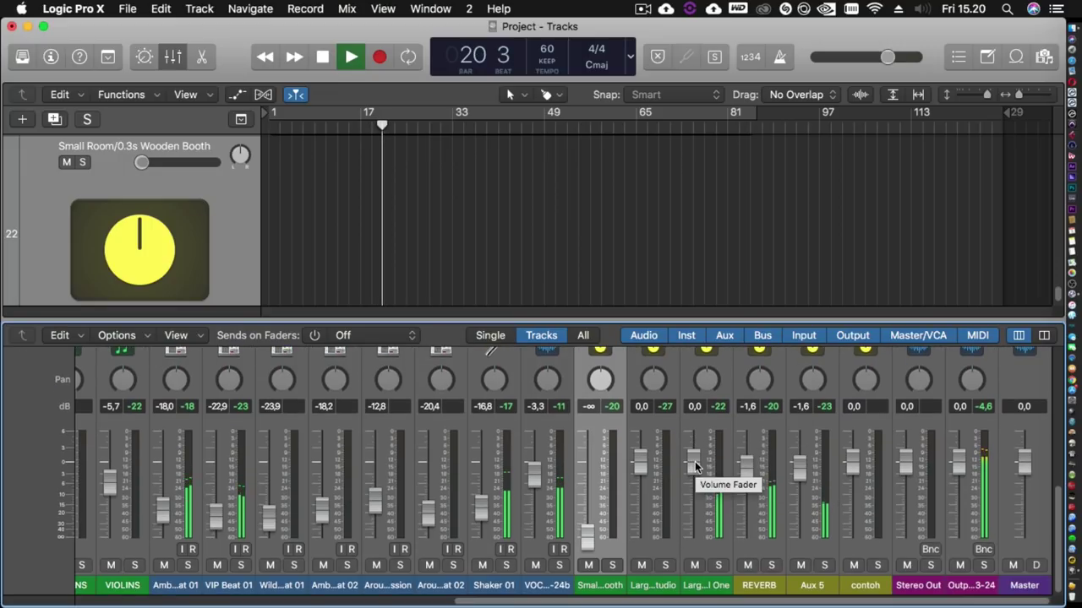
scroll(695, 466, up, 3)
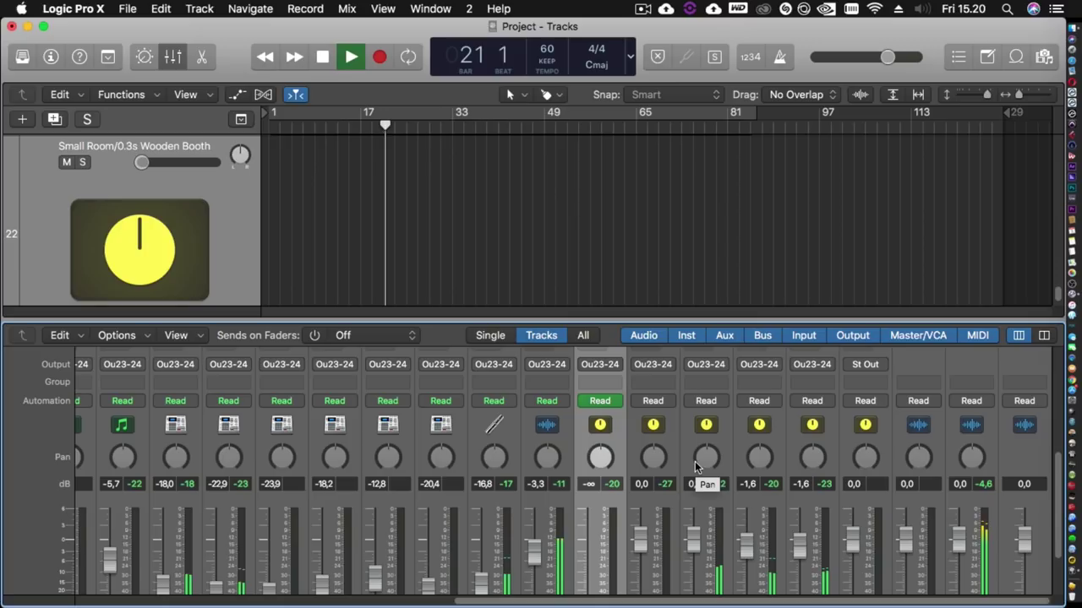
scroll(694, 466, down, 3)
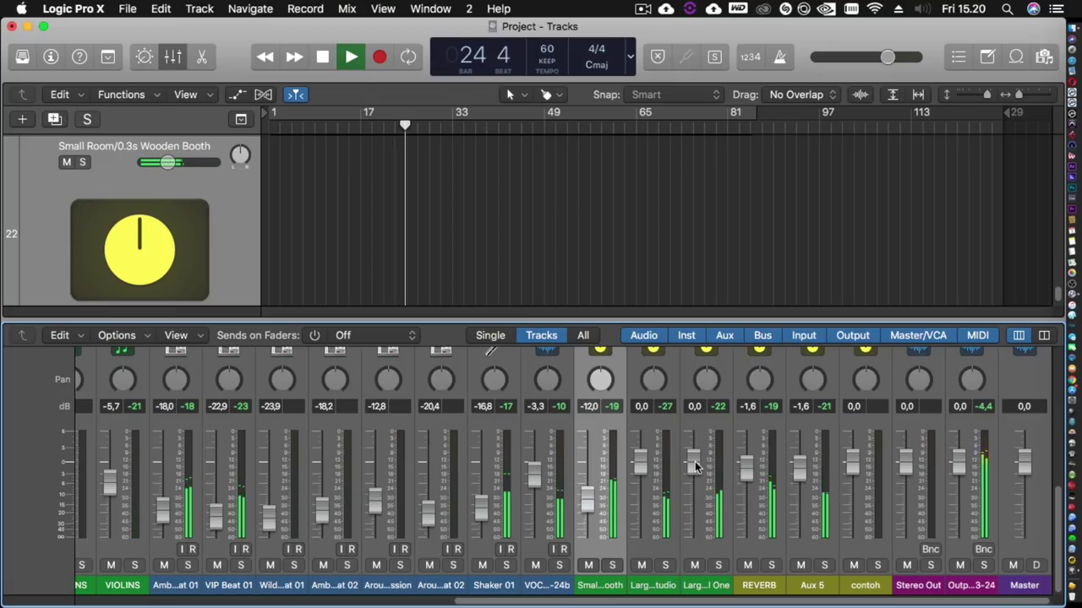
key(space)
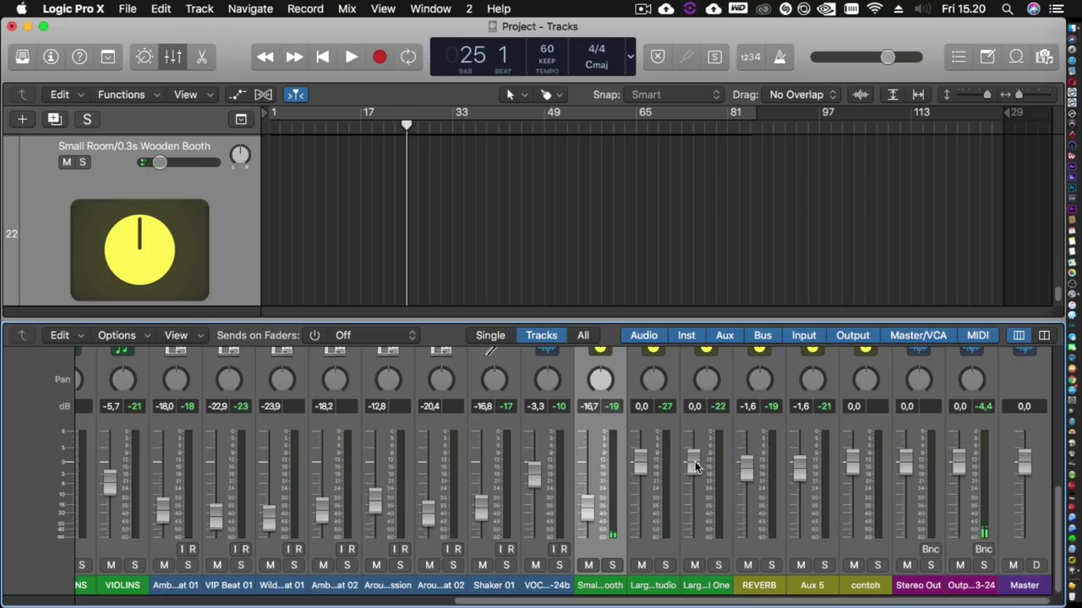
Step: Show the automation curve of the Small Room/0.3s Wooden Booth track and open the automation mode options of the Bus 2 aux channel
click(237, 96)
click(237, 95)
scroll(414, 300, down, 3)
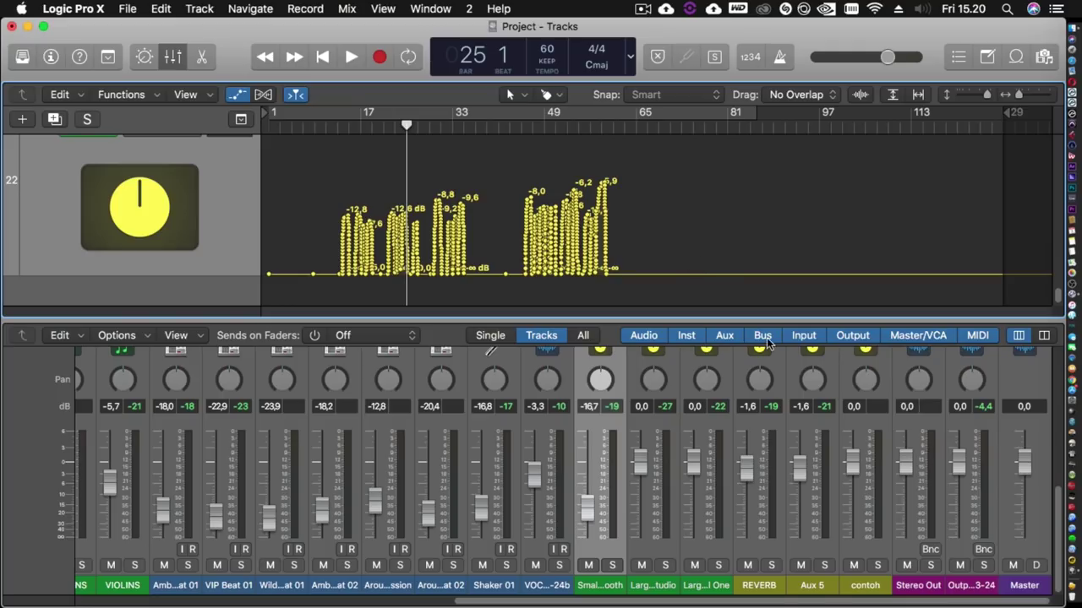
scroll(640, 519, up, 5)
scroll(639, 519, down, 3)
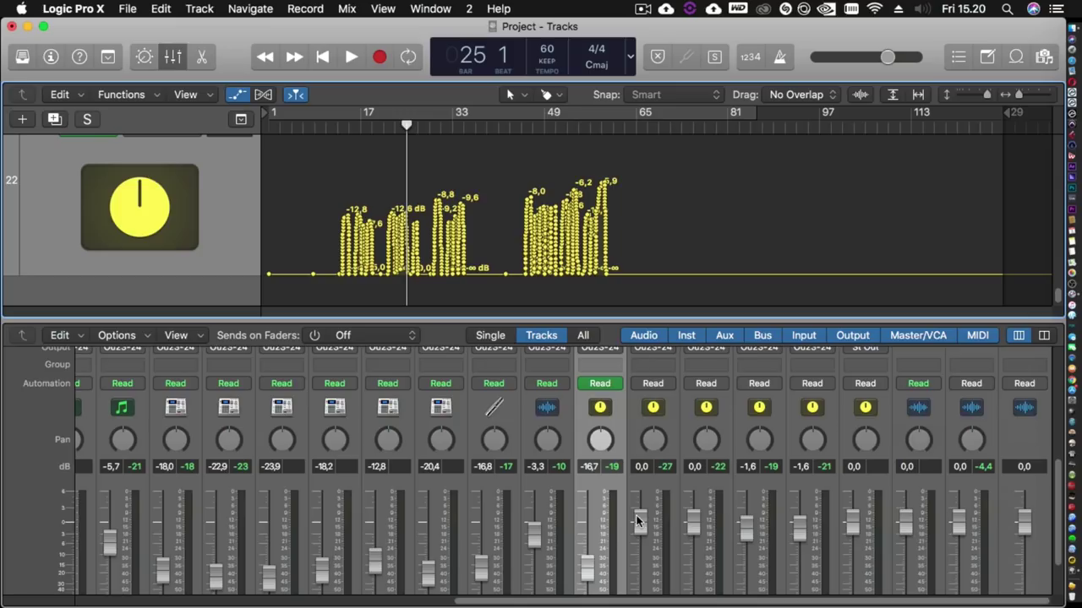
scroll(640, 519, down, 2)
scroll(638, 521, up, 3)
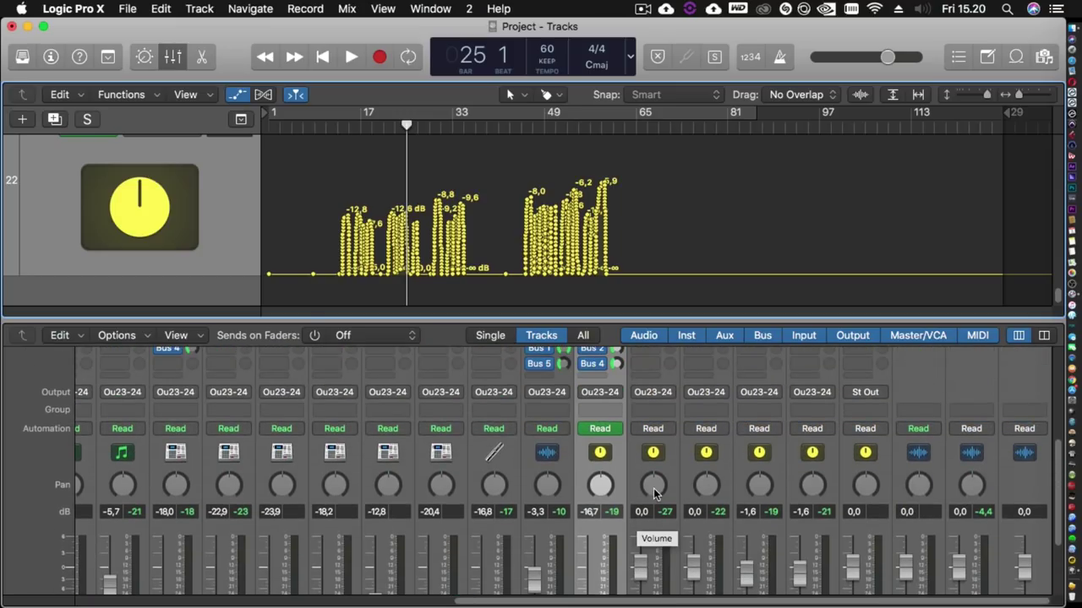
click(663, 429)
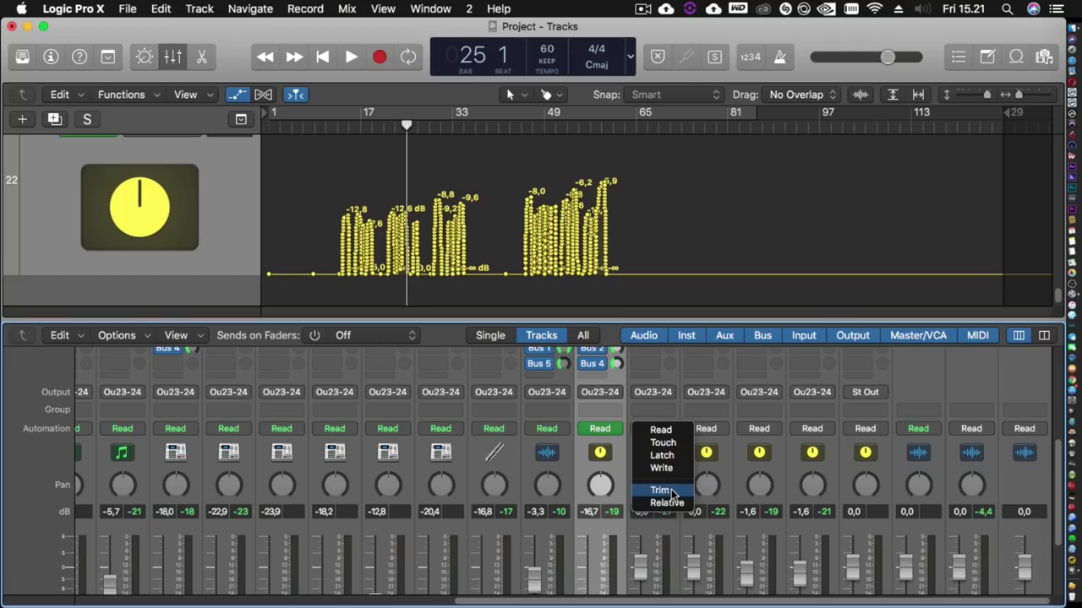
Step: Draw a volume automation rise on the Small Room track from about bar 101, ending at -33.0 dB near bar 105
click(861, 130)
click(859, 125)
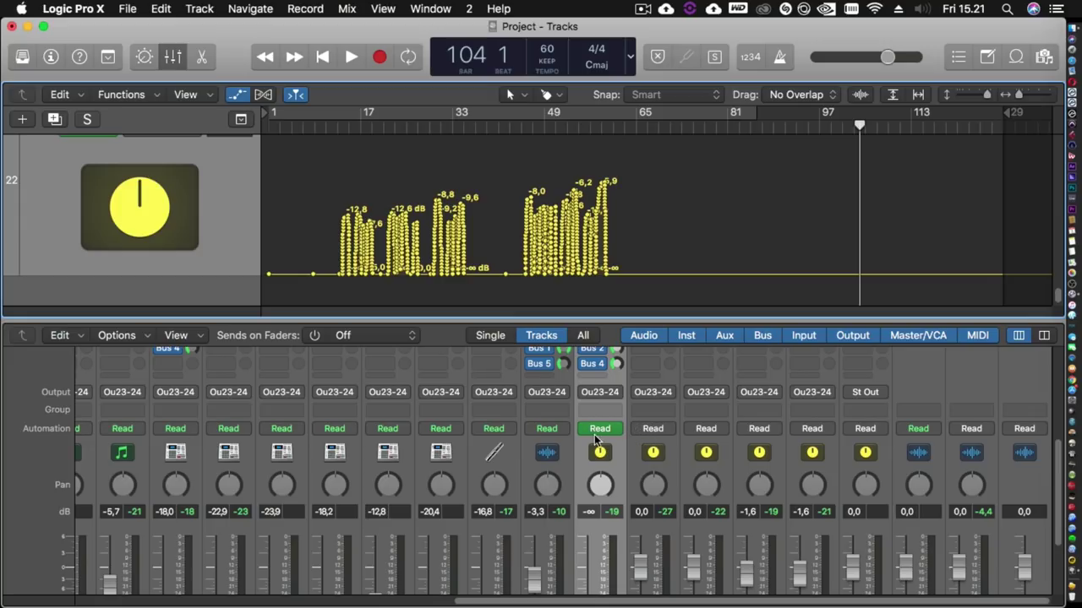
click(843, 274)
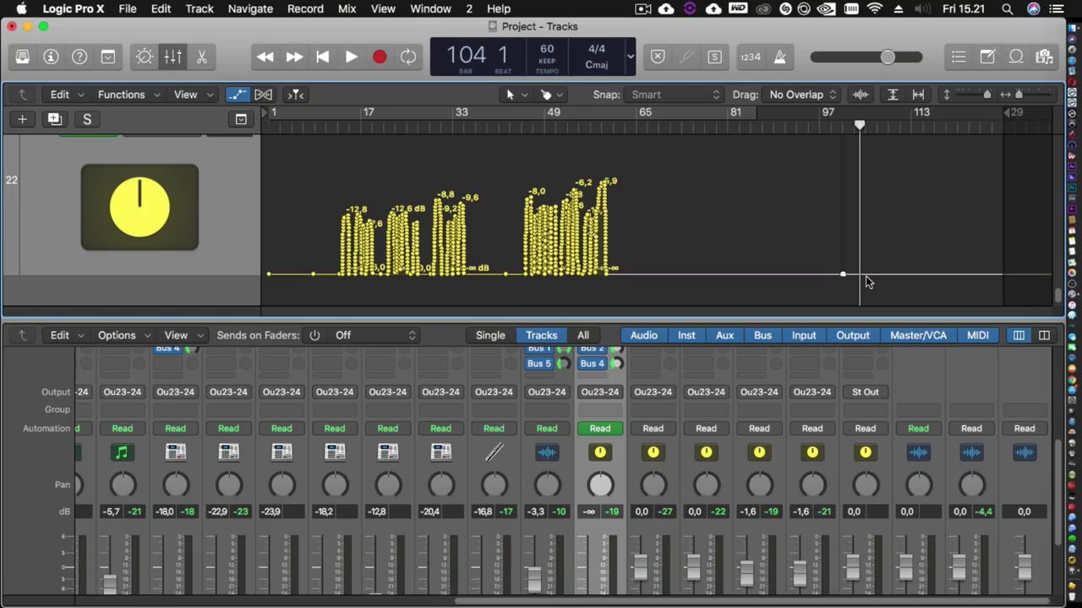
drag(865, 273, 865, 255)
Step: Play from bar 100 while watching the Small Room fader follow the drawn rise, and stop at bar 105
click(836, 123)
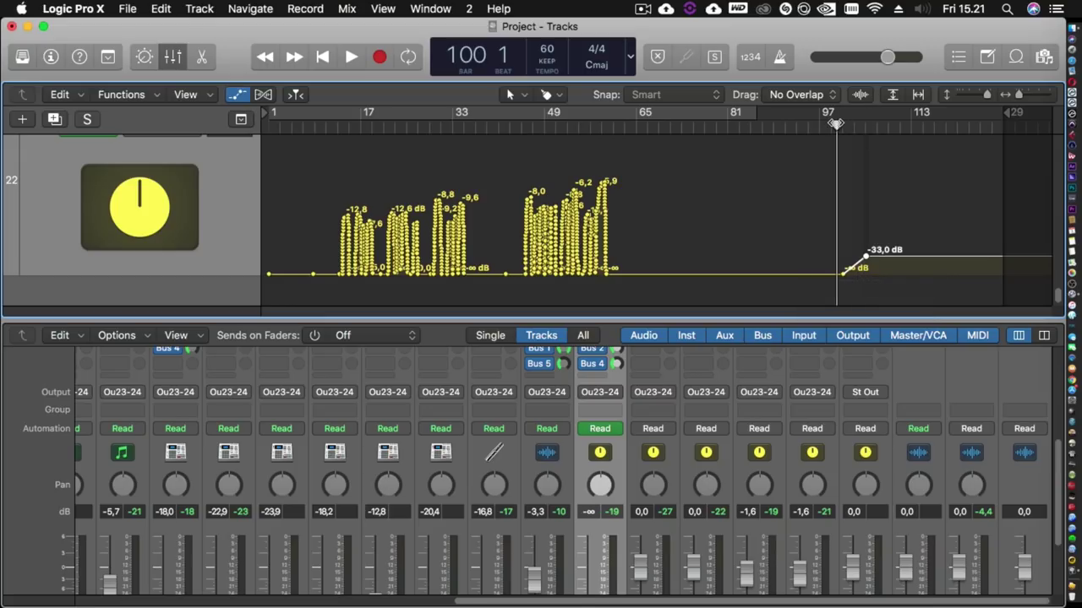
scroll(596, 528, down, 4)
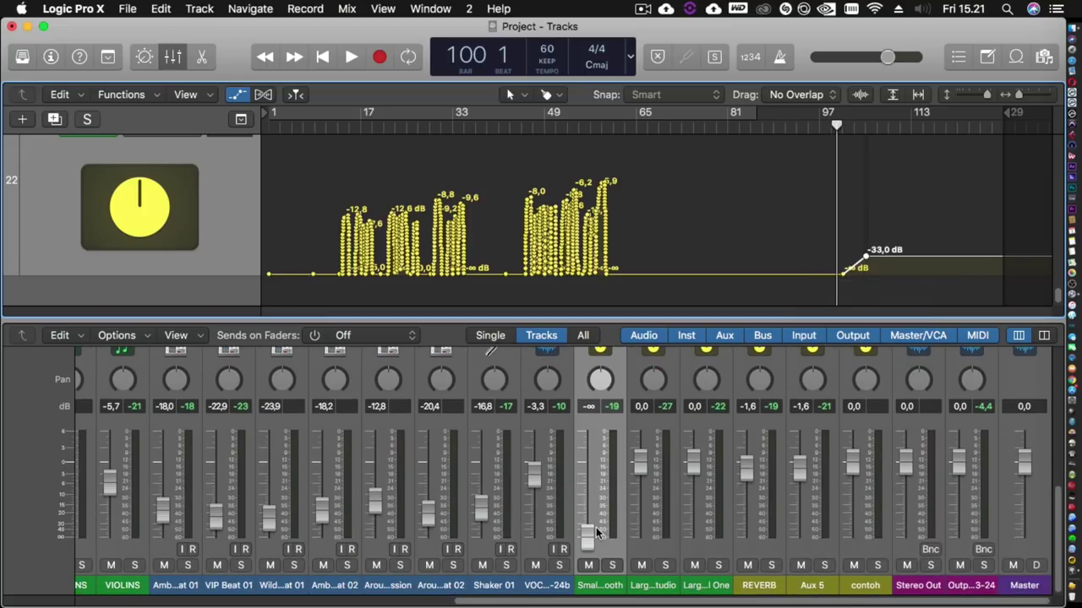
key(space)
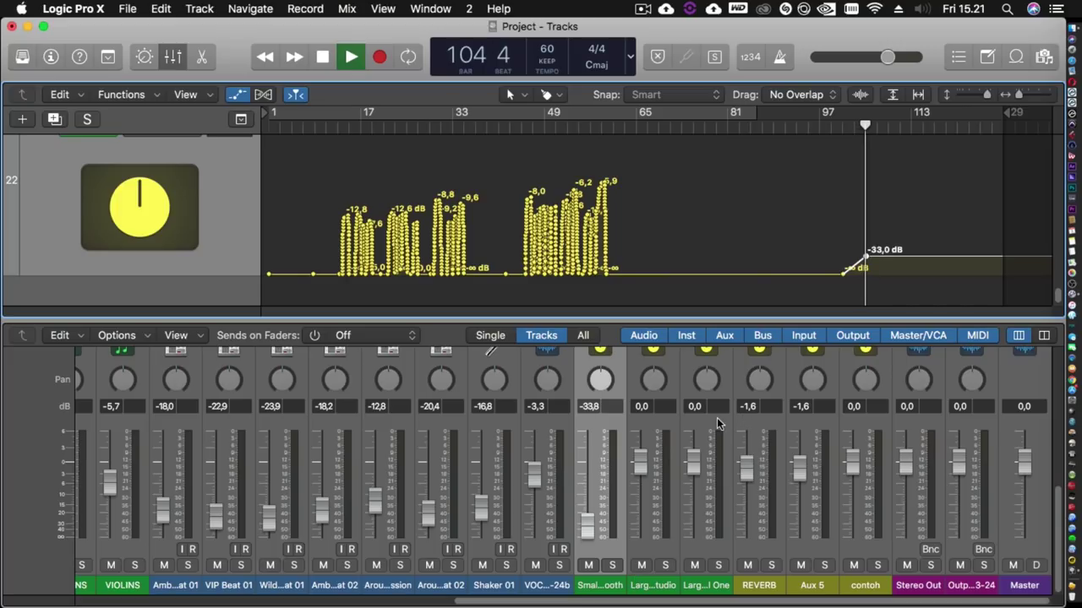
key(space)
Step: Set the Small Room channel's automation mode to Touch and undo the volume automation points drawn near bar 105
scroll(711, 427, up, 5)
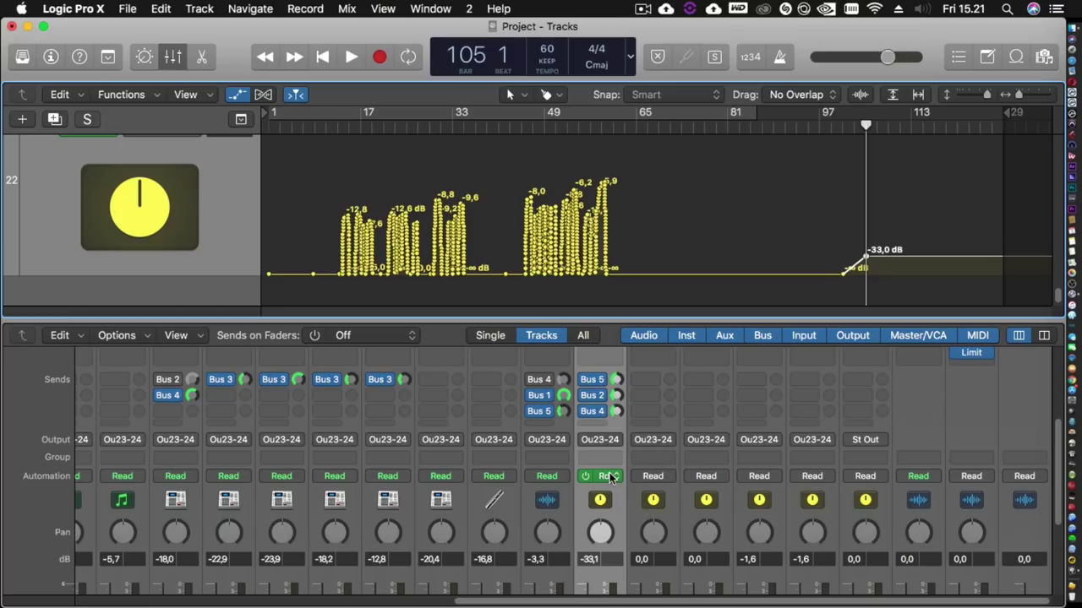
click(608, 477)
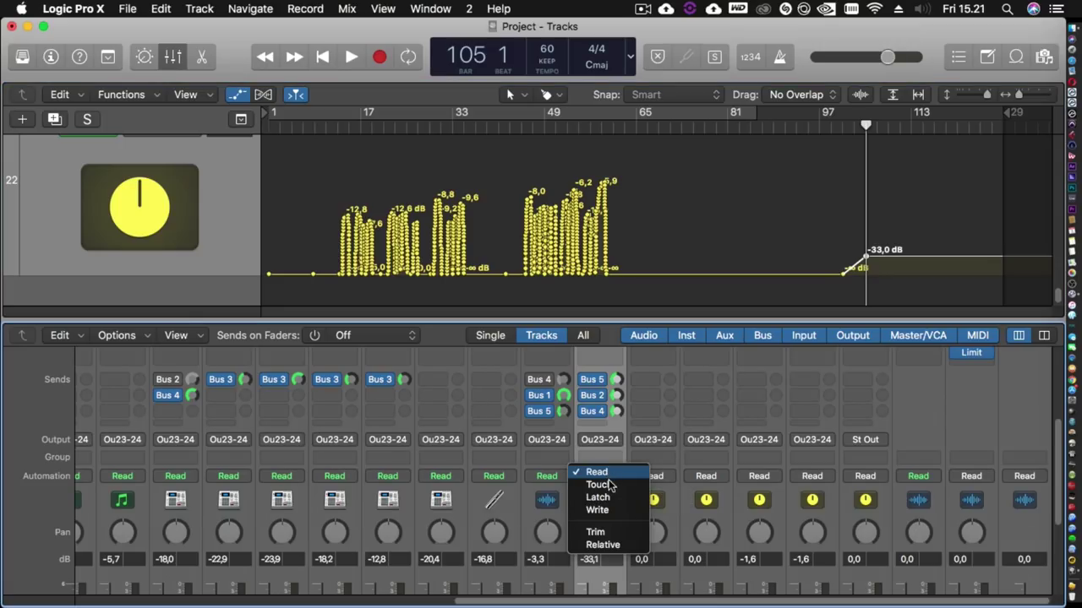
click(610, 485)
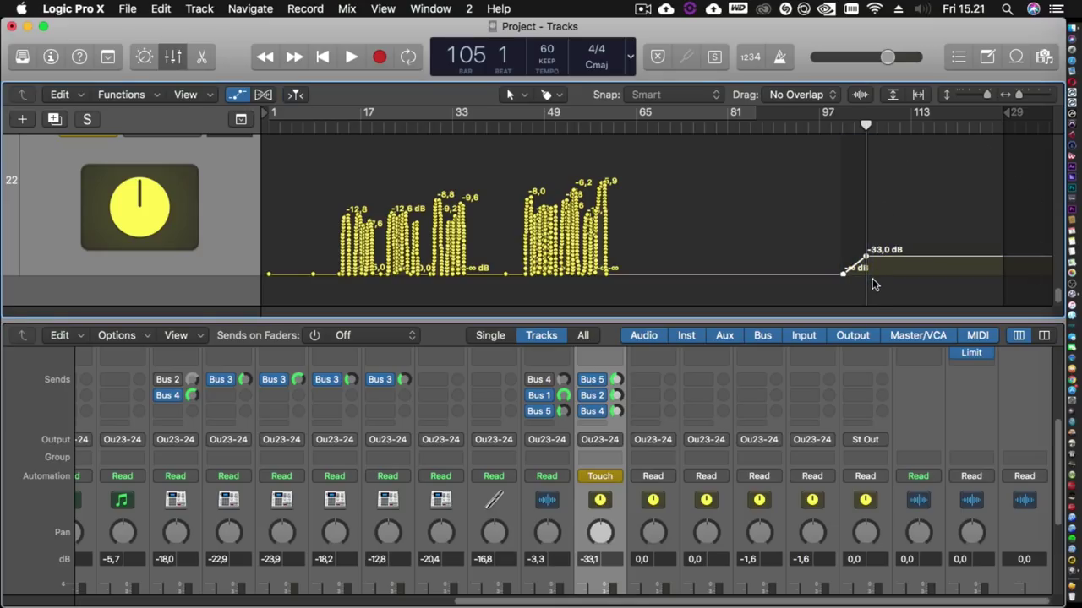
key(super+z)
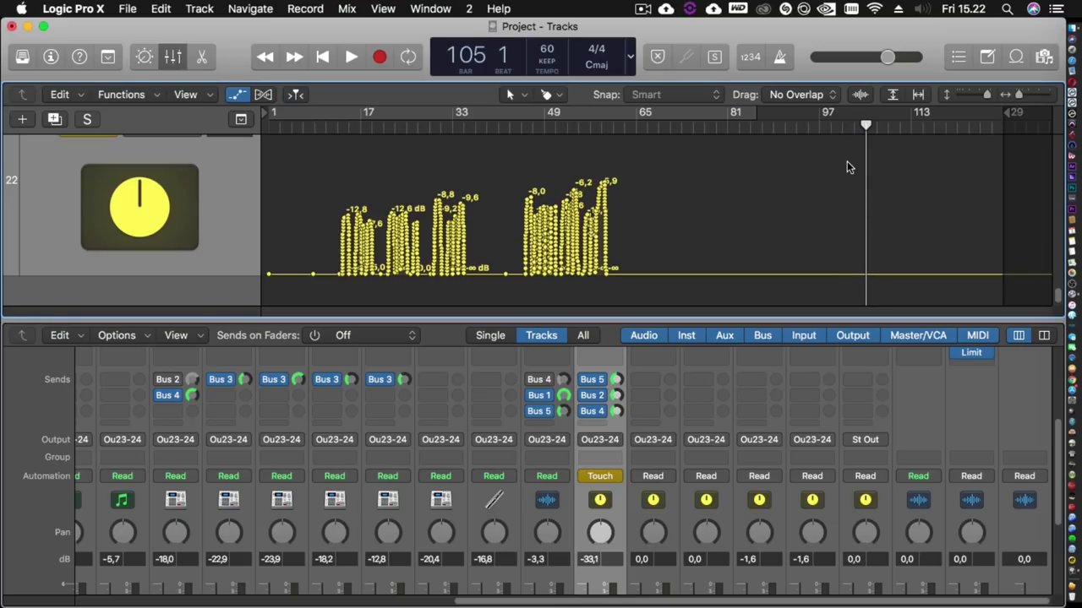
Step: Play from about bar 98 while locating the Small Room channel's volume fader, and stop at bar 102, beat 4
drag(852, 129, 828, 128)
key(space)
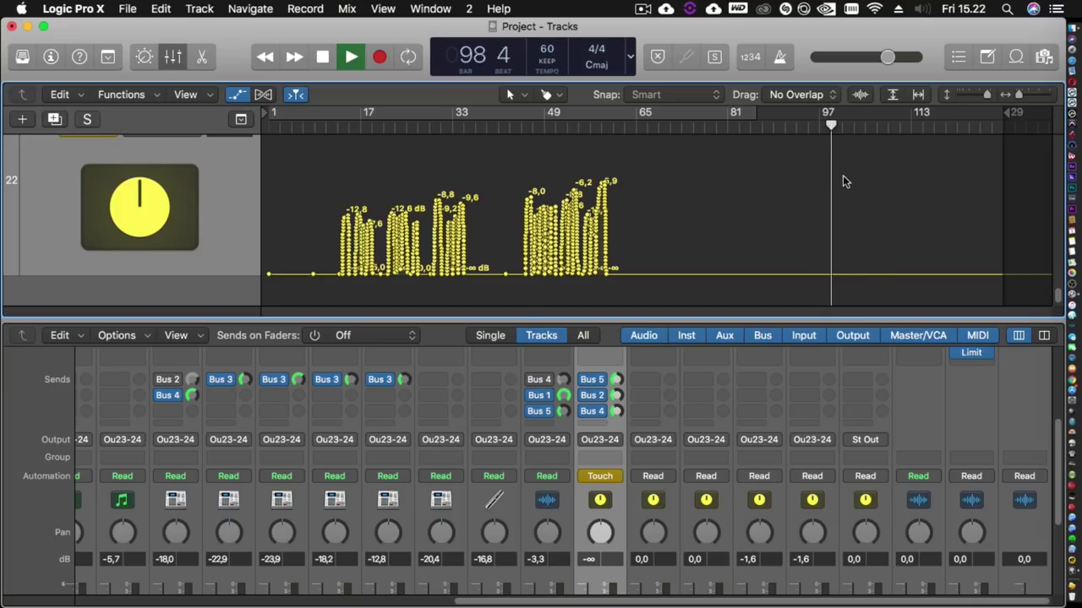
scroll(799, 251, down, 1)
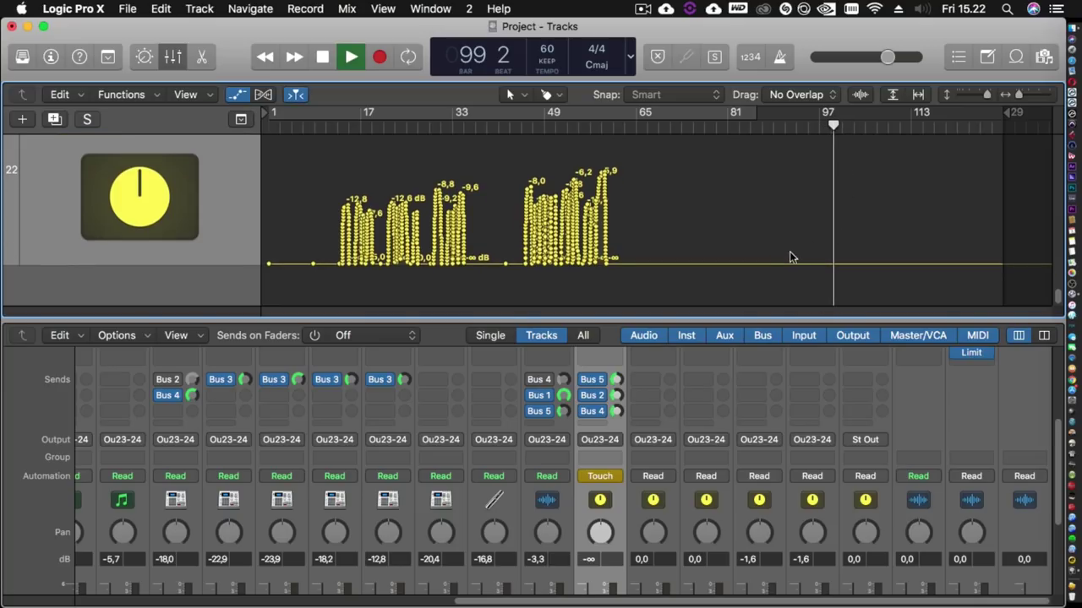
scroll(652, 423, down, 5)
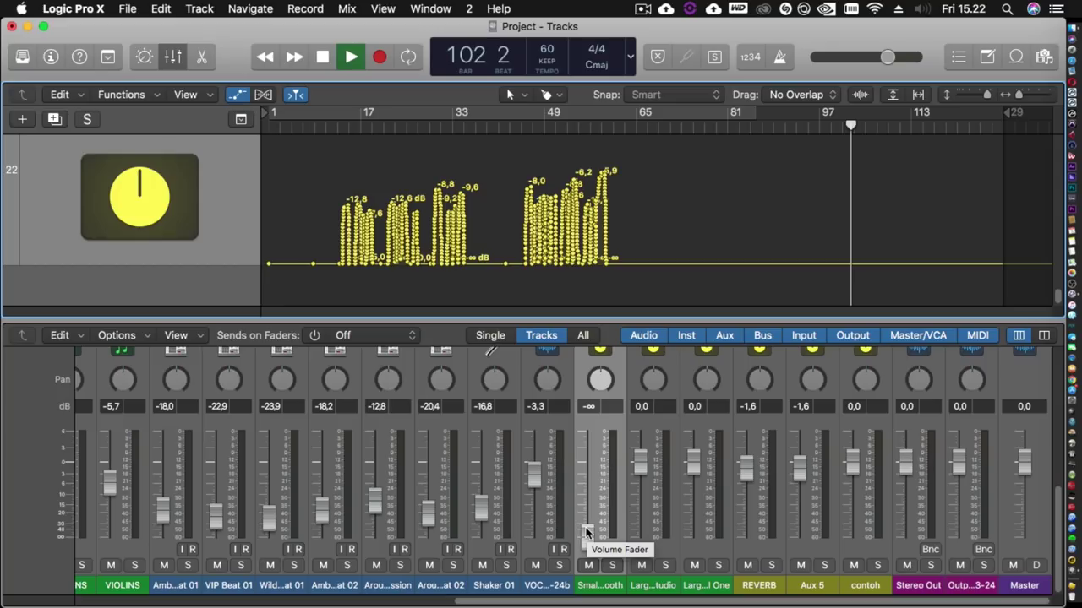
key(space)
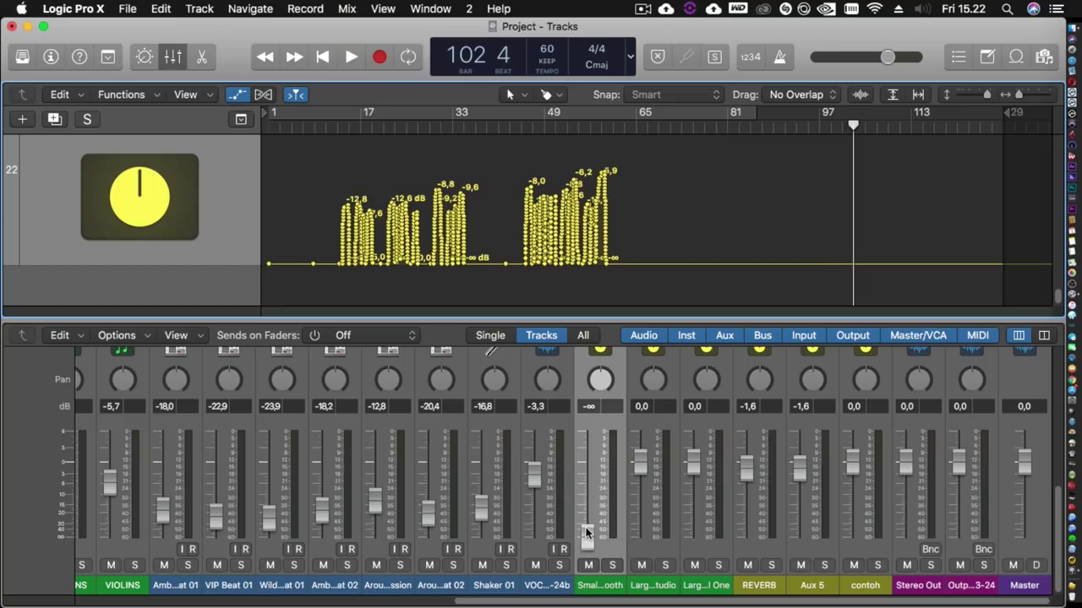
Step: Rewind four bars and record Small Room fader swells peaking at about -7.2 dB in Touch mode, stopping at bar 102
key(comma)
key(comma)
key(comma)
key(comma)
key(space)
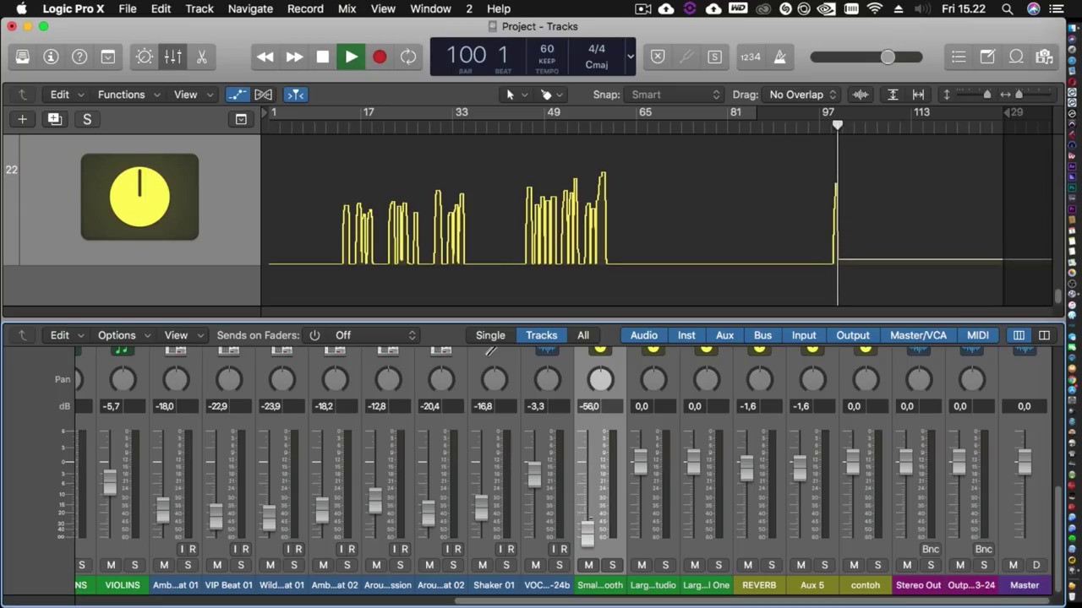
mouse_move(587, 529)
mouse_down()
mouse_move(589, 543)
mouse_move(588, 483)
mouse_move(588, 532)
mouse_up()
key(space)
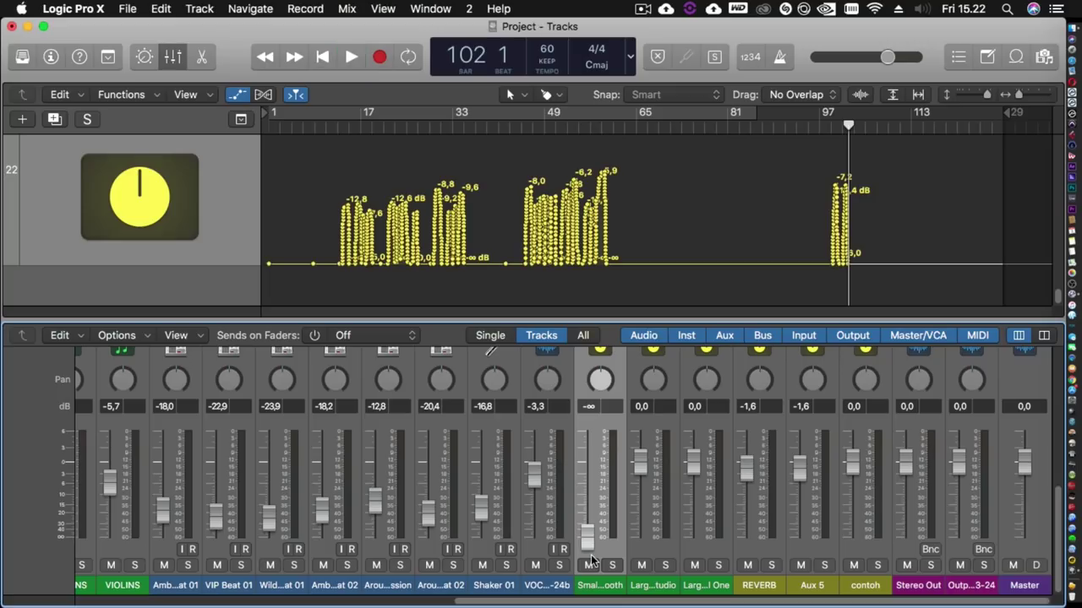
Step: Return the Small Room channel to Read mode and play back the newly recorded swells, stopping at bar 100, beat 2
scroll(591, 488, up, 3)
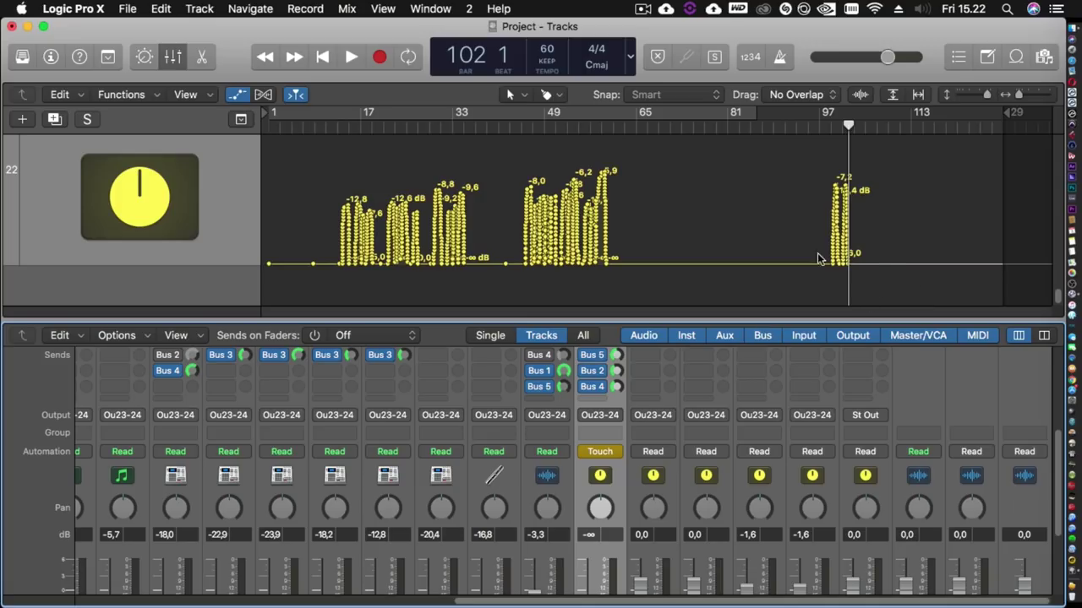
click(599, 450)
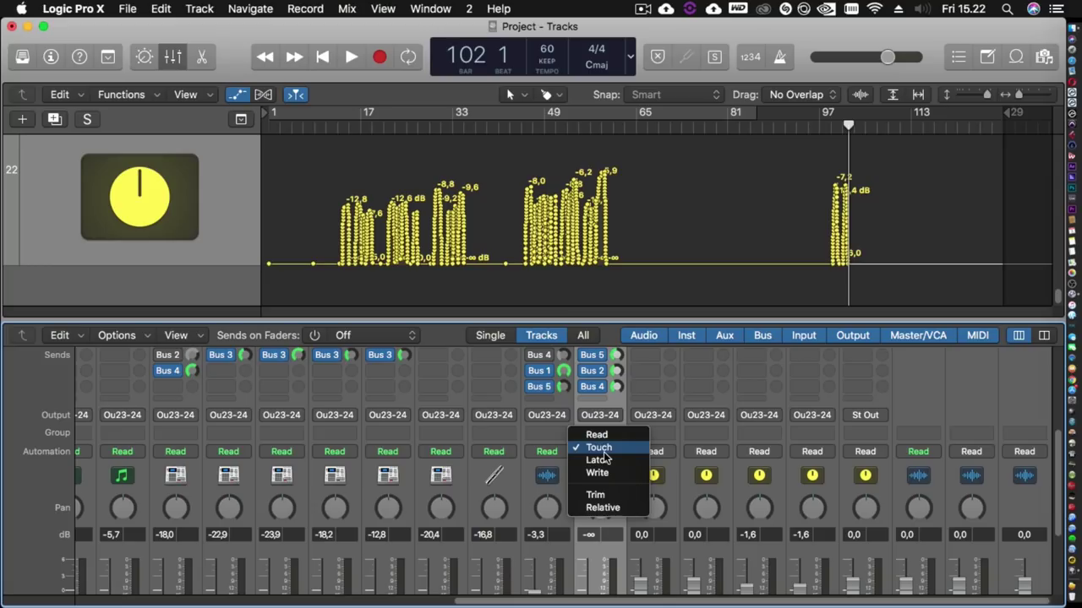
click(598, 447)
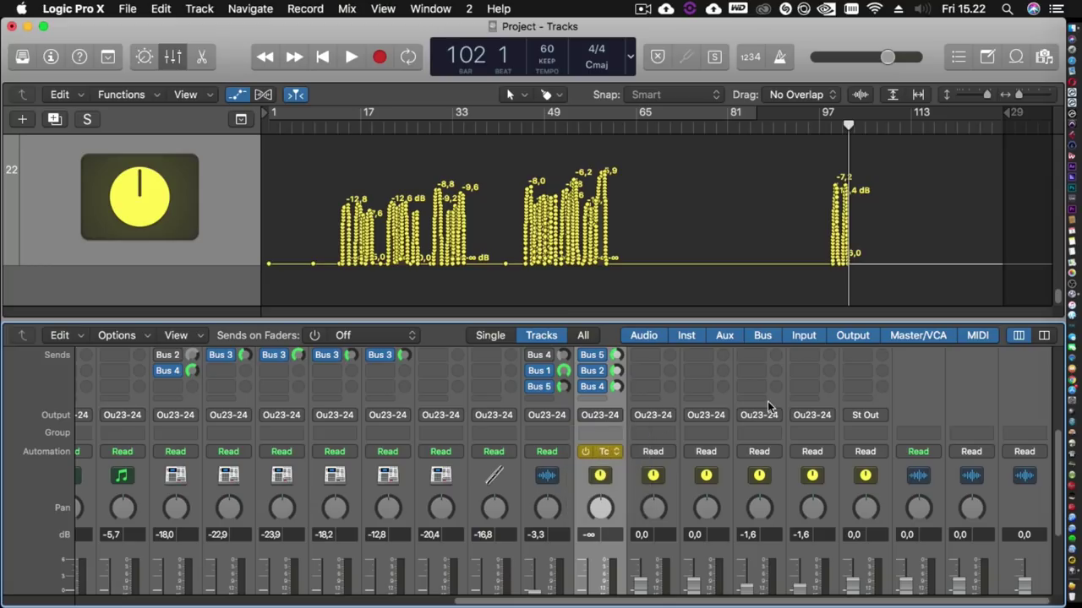
click(830, 127)
key(space)
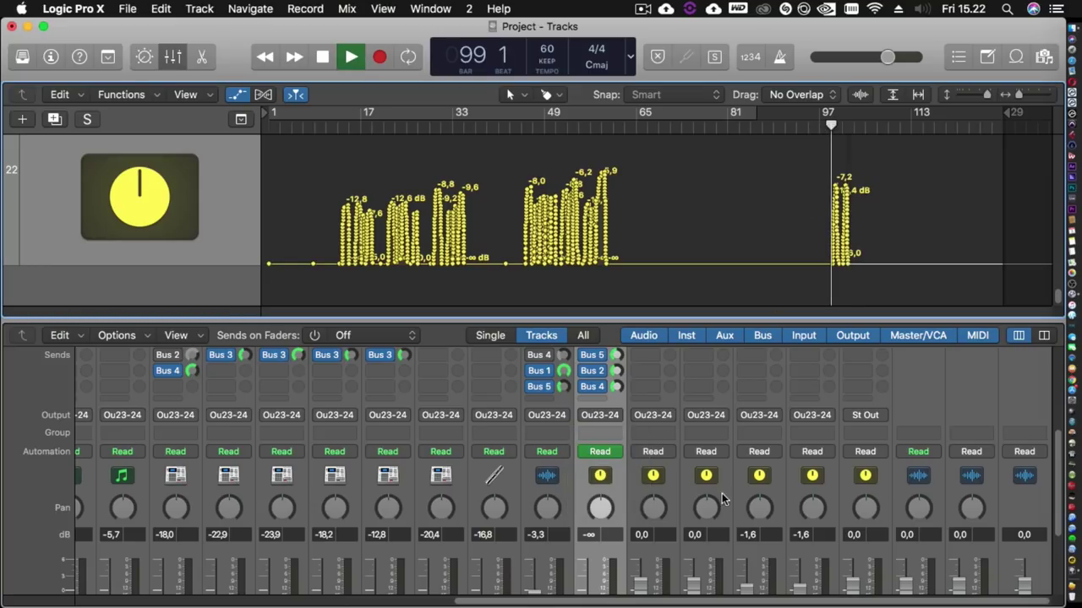
scroll(715, 434, down, 4)
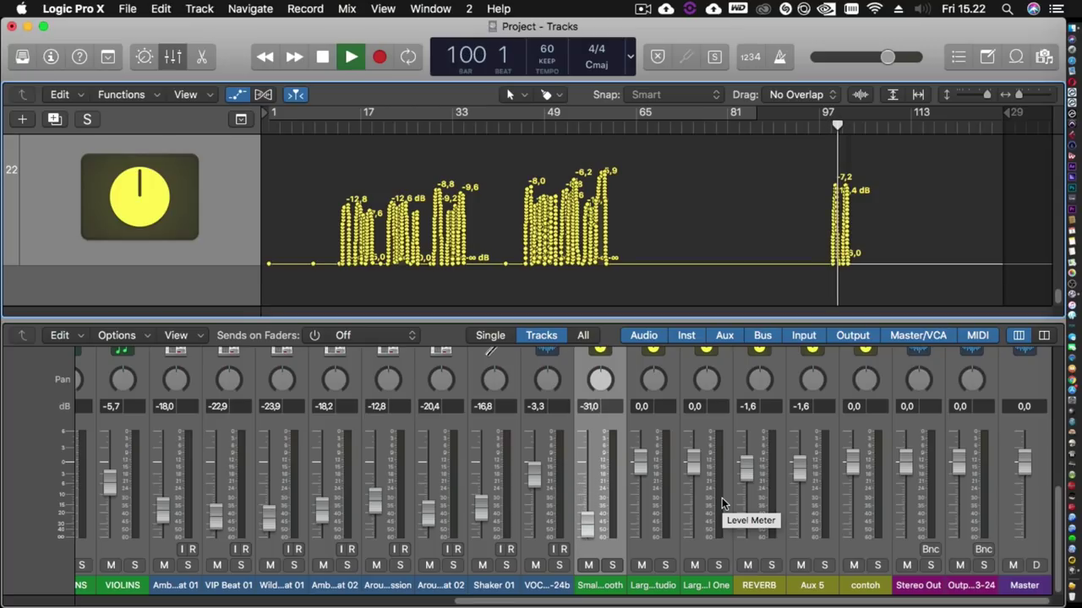
key(space)
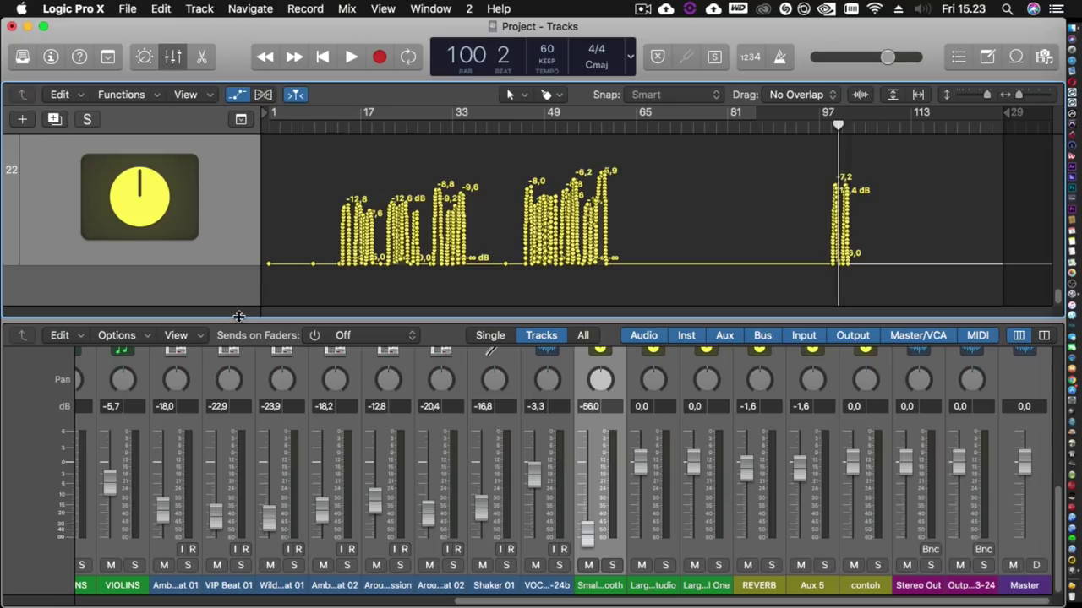
Step: Play from about bar 11 to examine the Small Room track's early automation curve up close, and stop at bar 15
click(329, 132)
key(space)
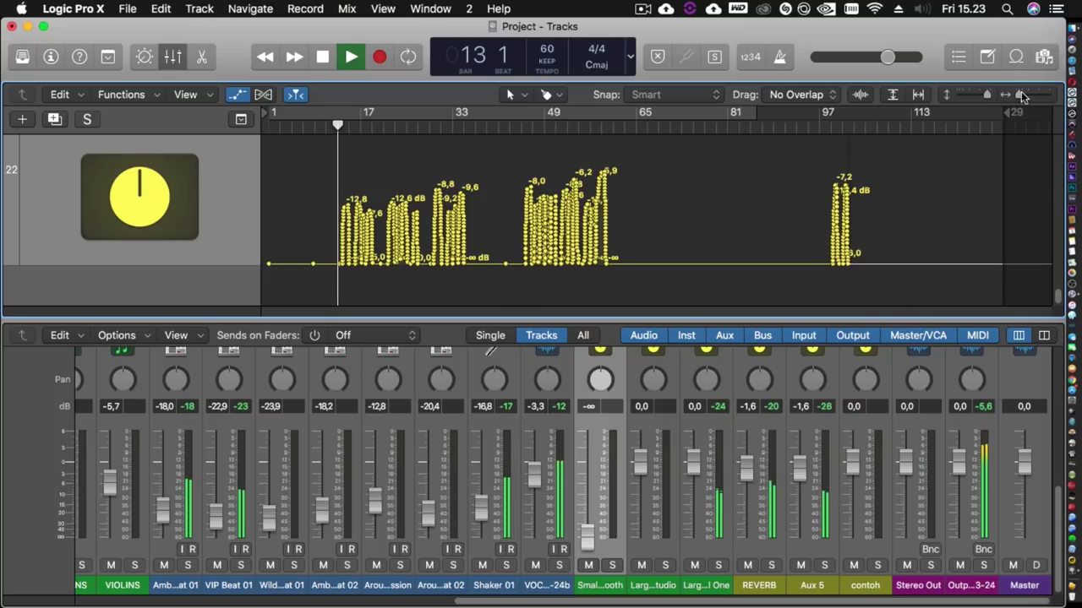
drag(1018, 97, 1025, 96)
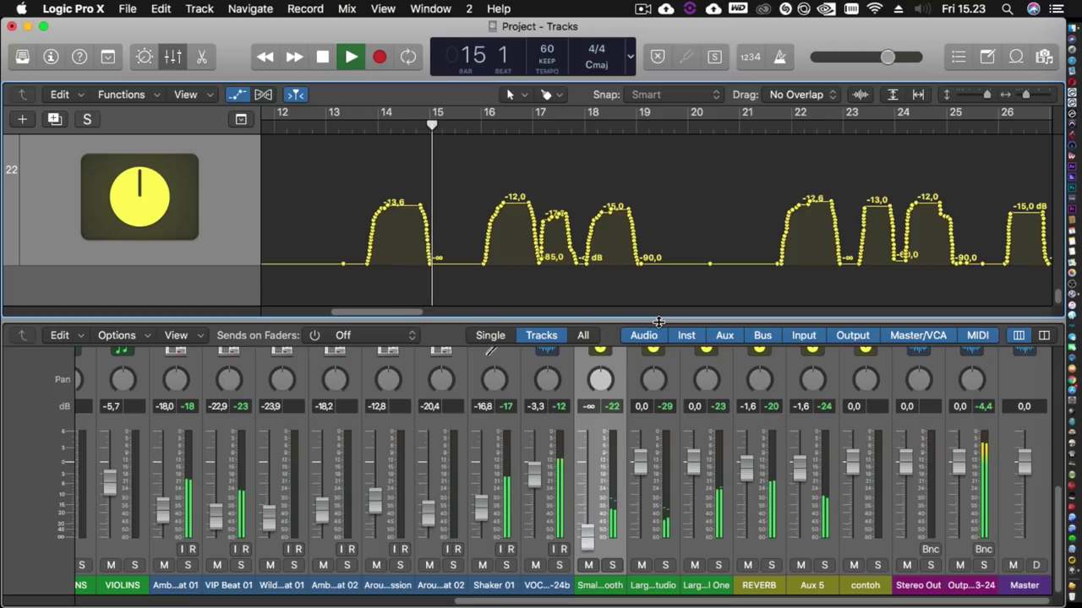
key(space)
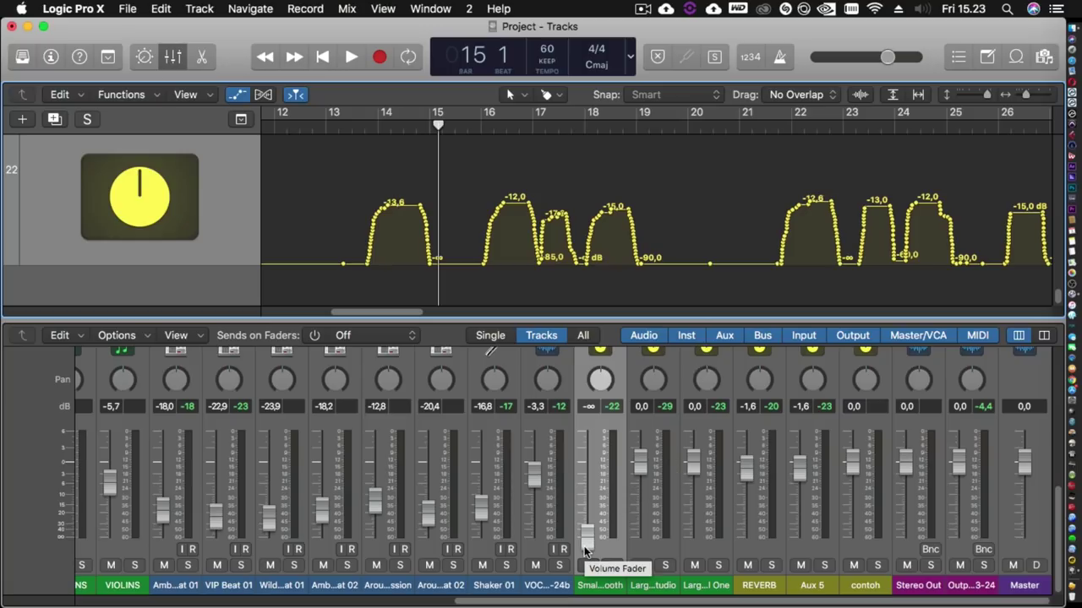
drag(585, 549, 584, 541)
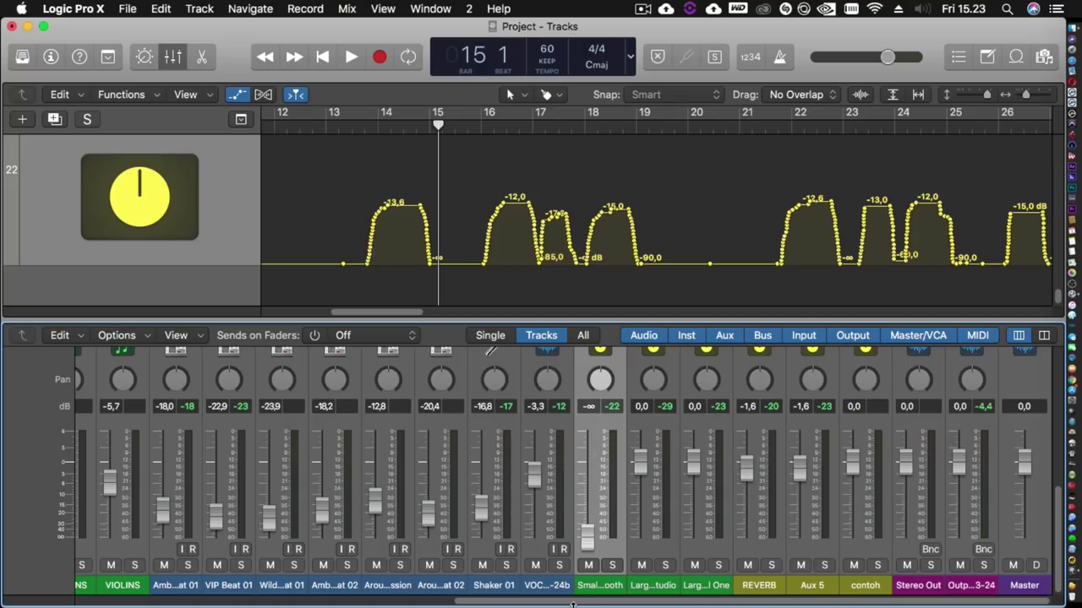
Step: Replay from bar 13, beat 2 while following the Small Room fader along its automation curve, and stop at bar 26, beat 4
click(346, 133)
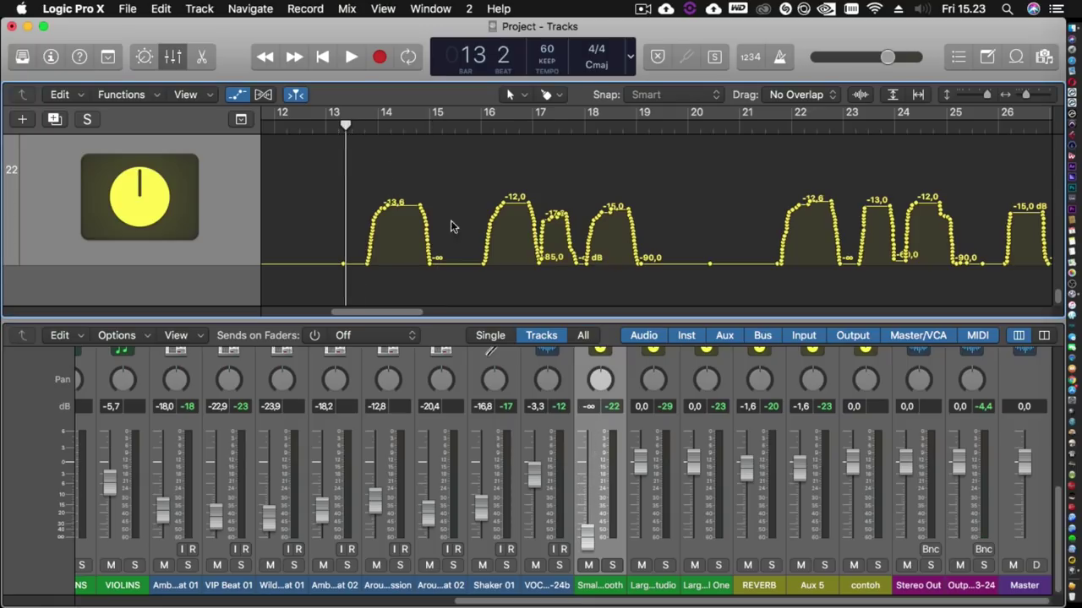
key(space)
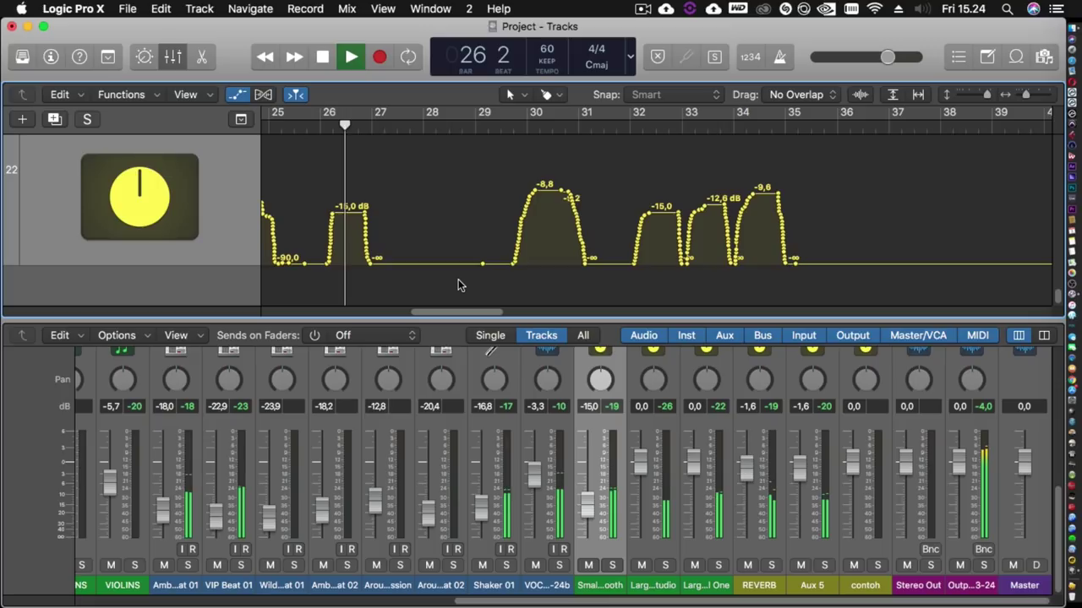
key(space)
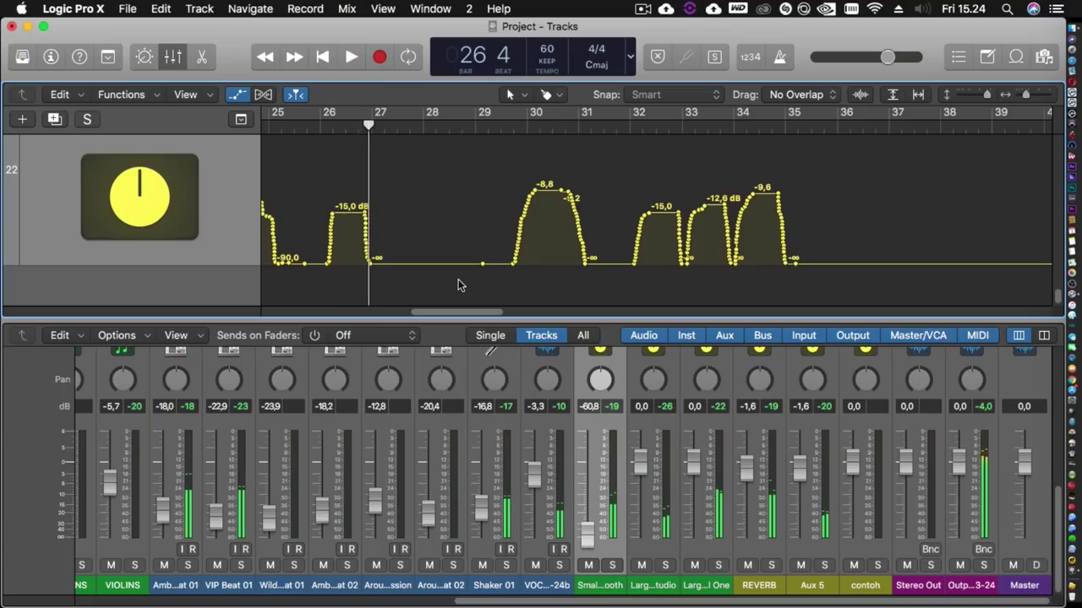